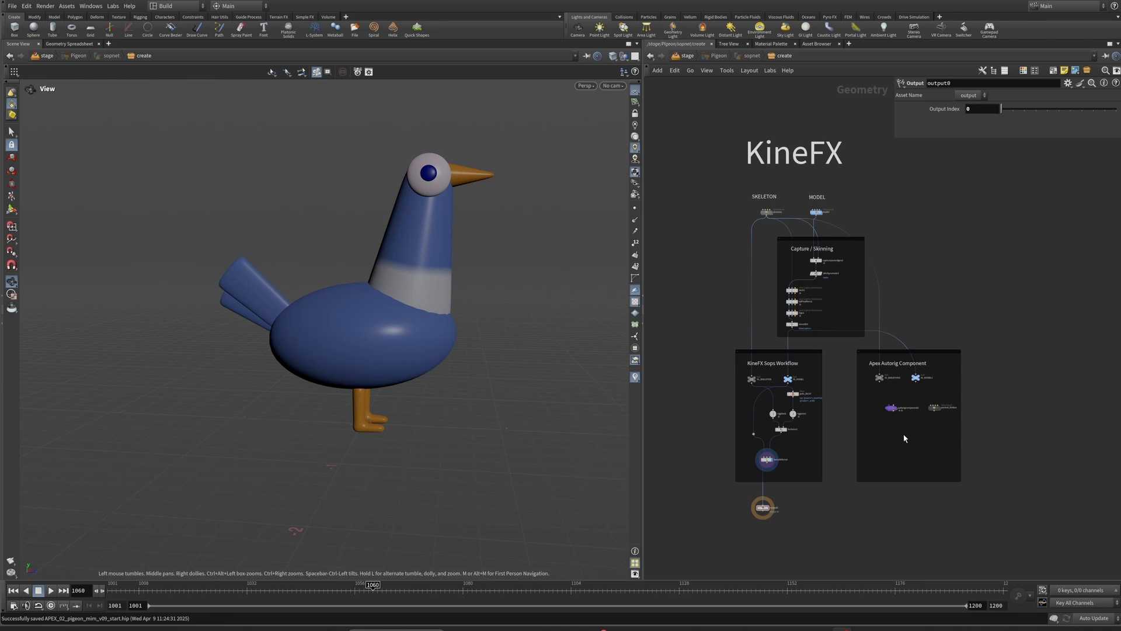
Step: Select the autorigcomponent2 node in the Apex Autorig Component box to inspect its parameters
scroll(821, 341, down, 1)
click(855, 377)
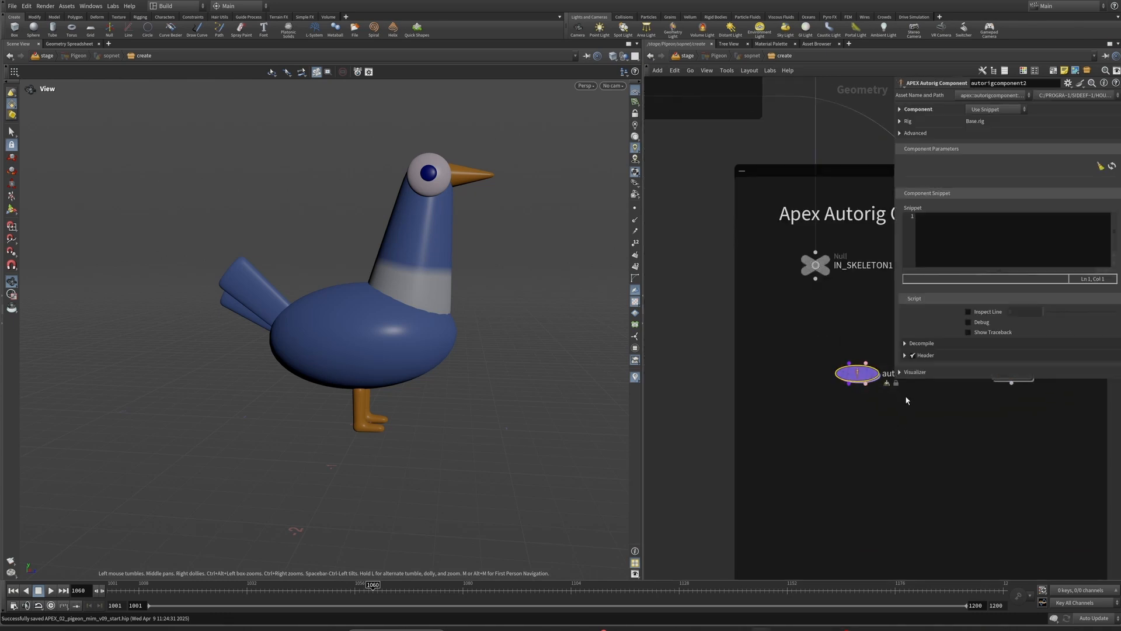
scroll(934, 468, down, 2)
middle_drag(935, 467, 887, 455)
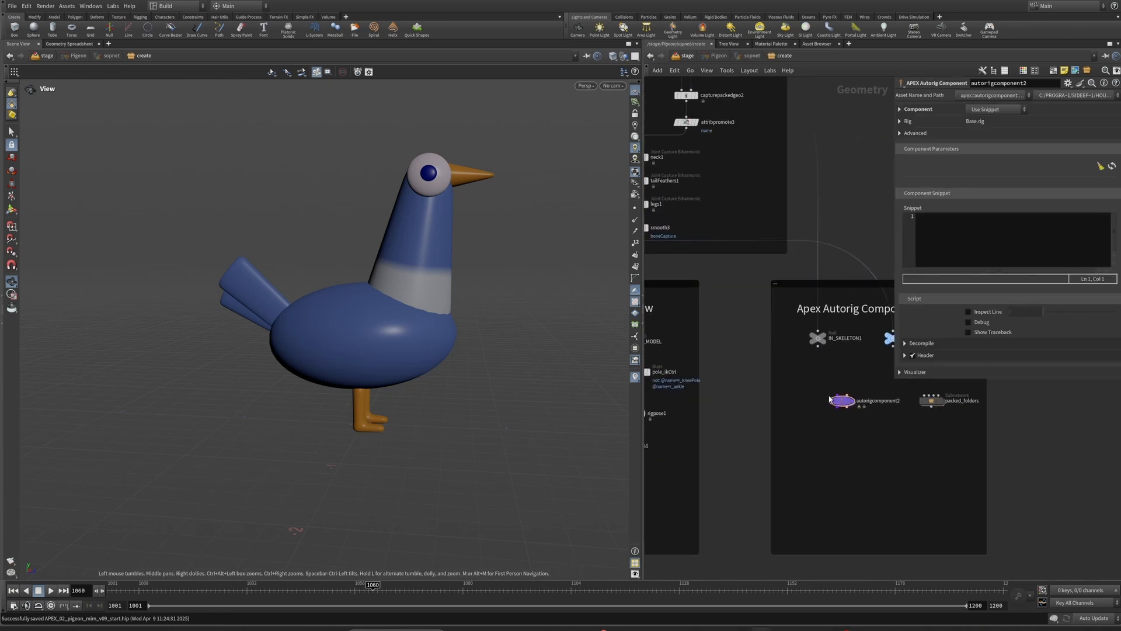
middle_drag(852, 379, 802, 378)
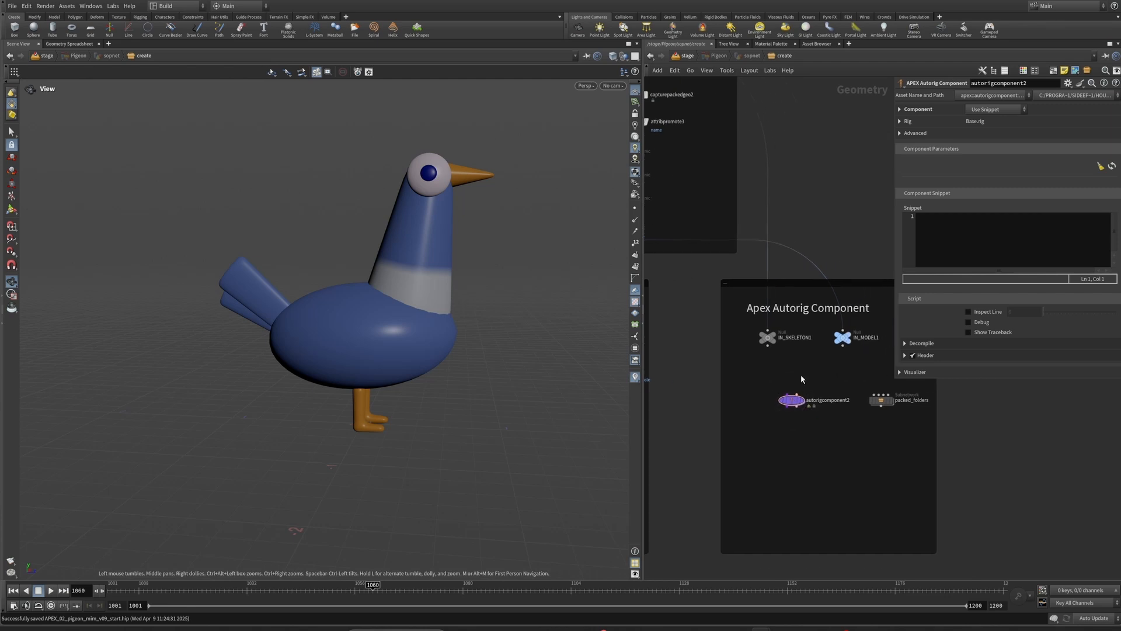
Step: Display the IN_SKELETON1 node and inspect the skeleton with the name and transform point attribute visualizers
click(770, 337)
click(775, 337)
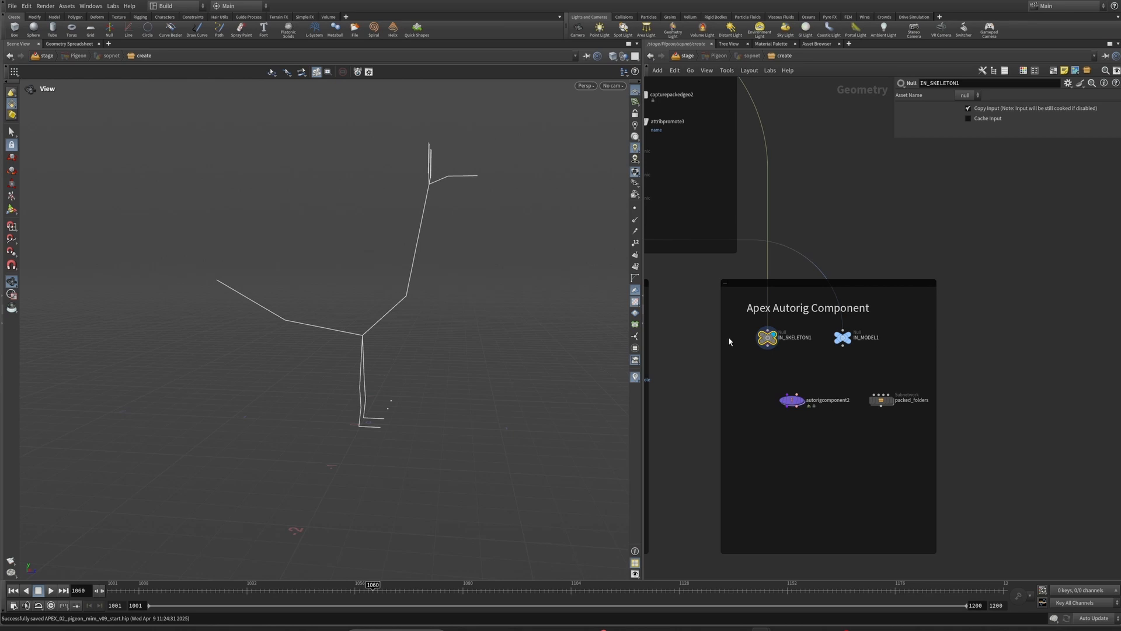
click(635, 377)
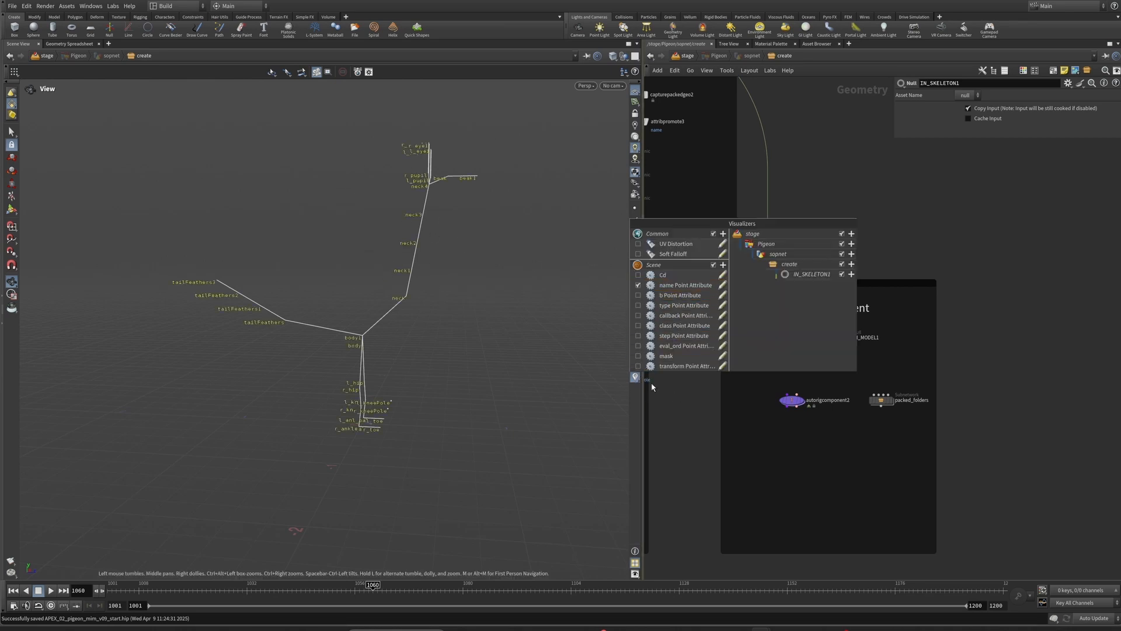
click(638, 366)
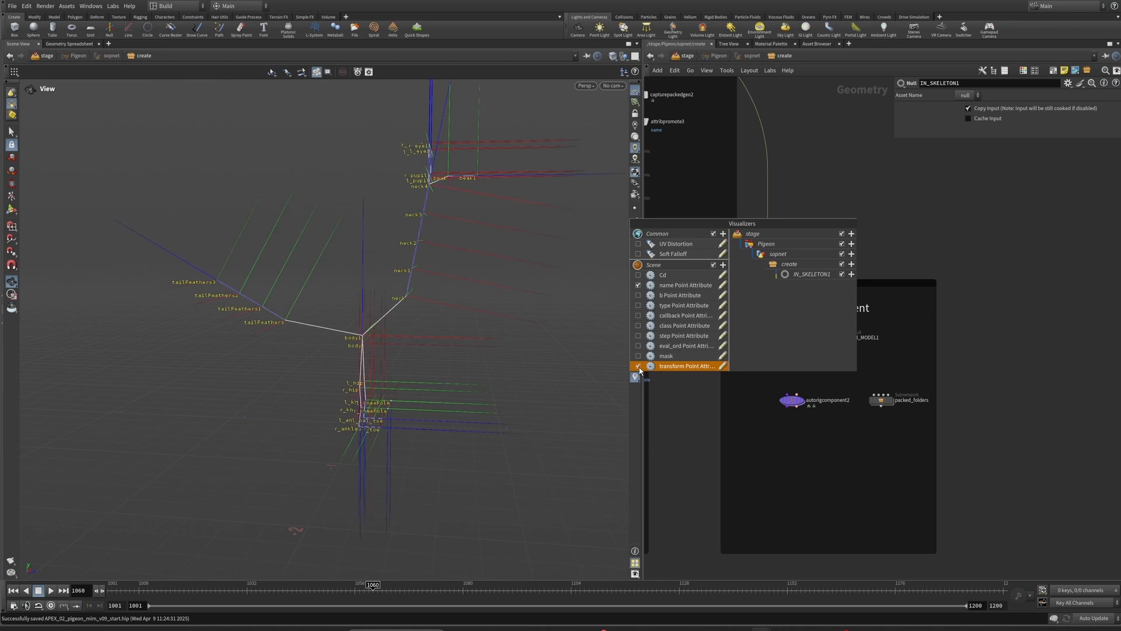
click(639, 366)
click(638, 285)
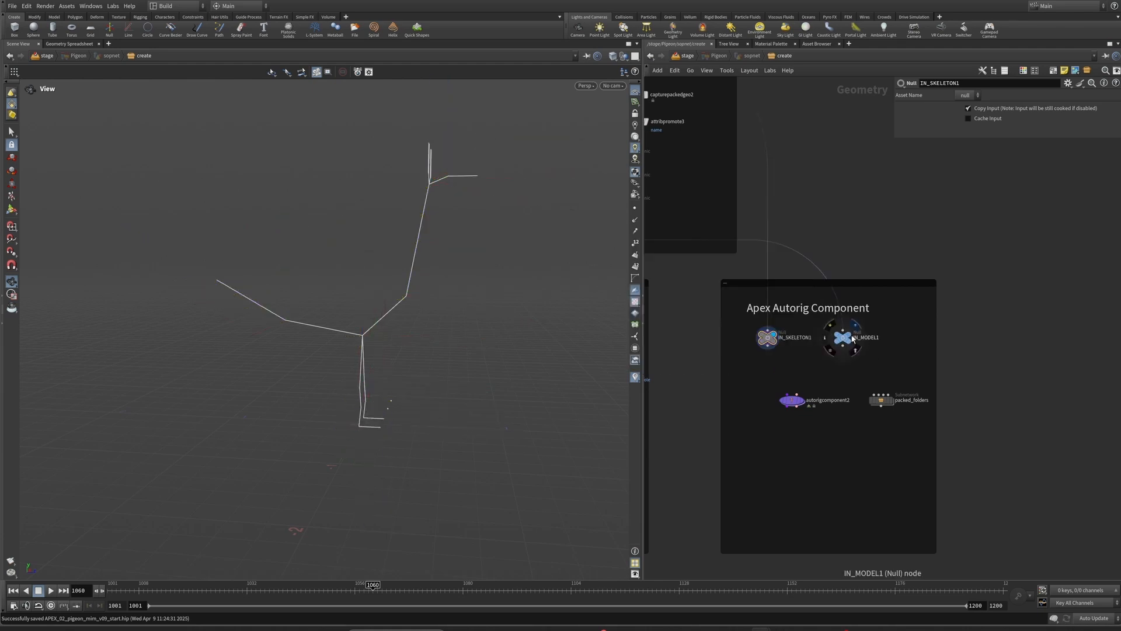
Step: Display the IN_MODEL1 node's pigeon model and view the whole KineFX network
click(853, 339)
key(h)
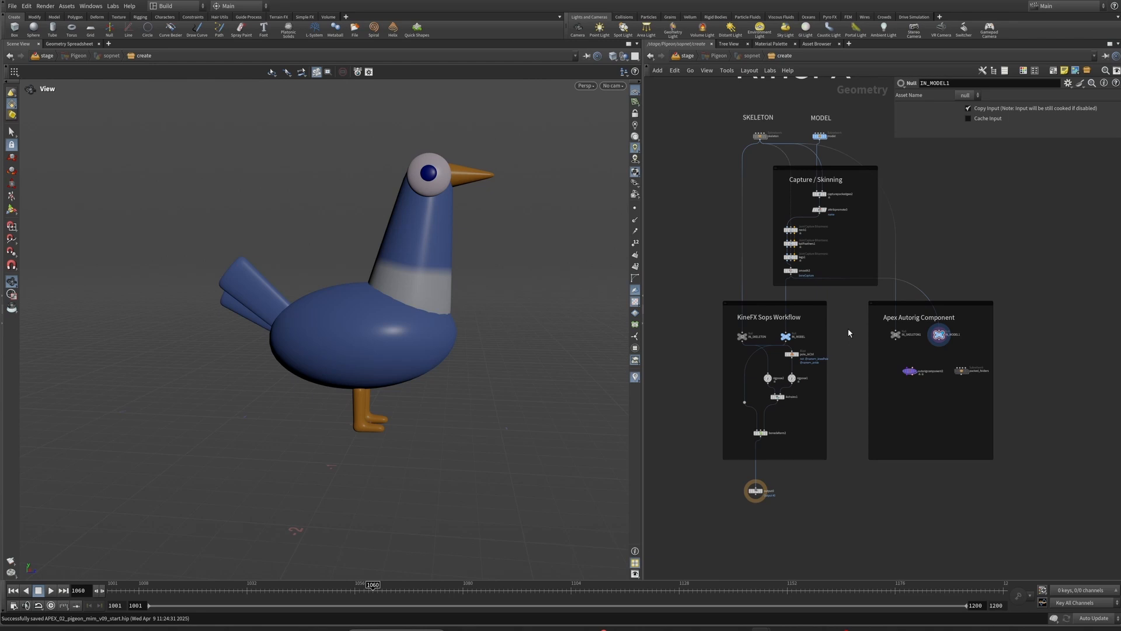
middle_drag(848, 328, 846, 380)
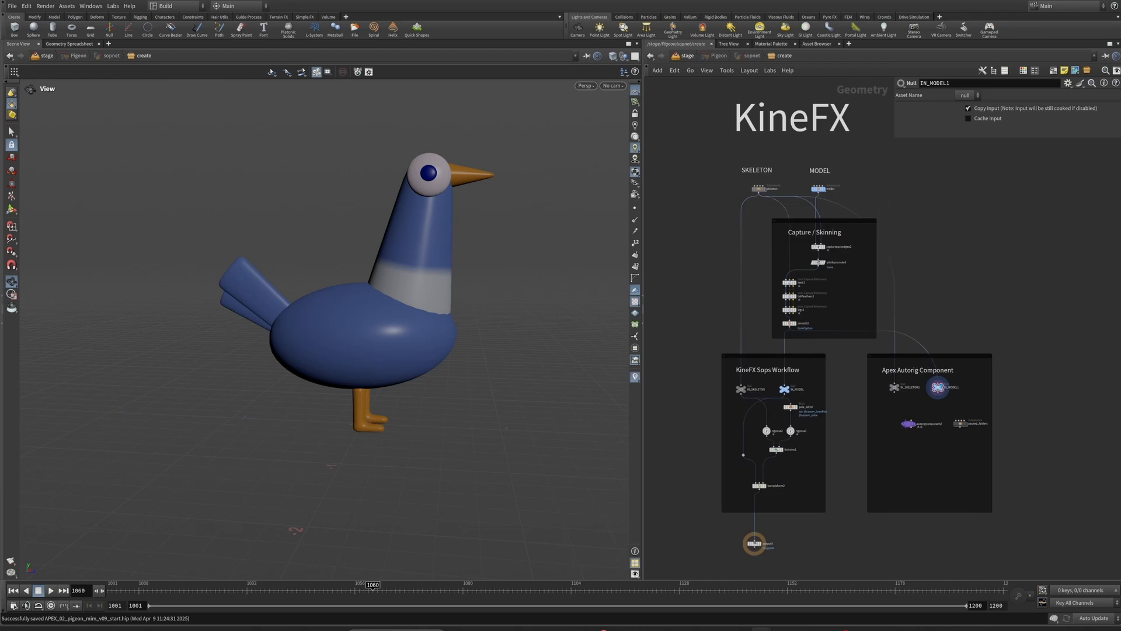
Step: Switch to the browser, open Entagma's KineFX 101 premium course page and look through its episode list
drag(1120, 18, 673, 27)
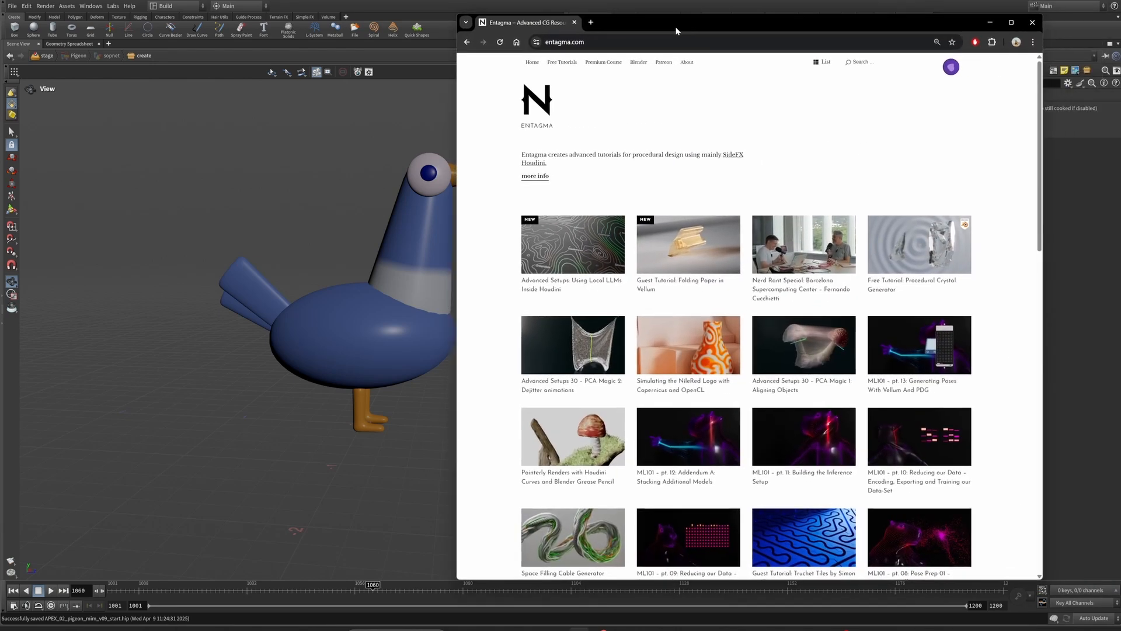
mouse_move(618, 64)
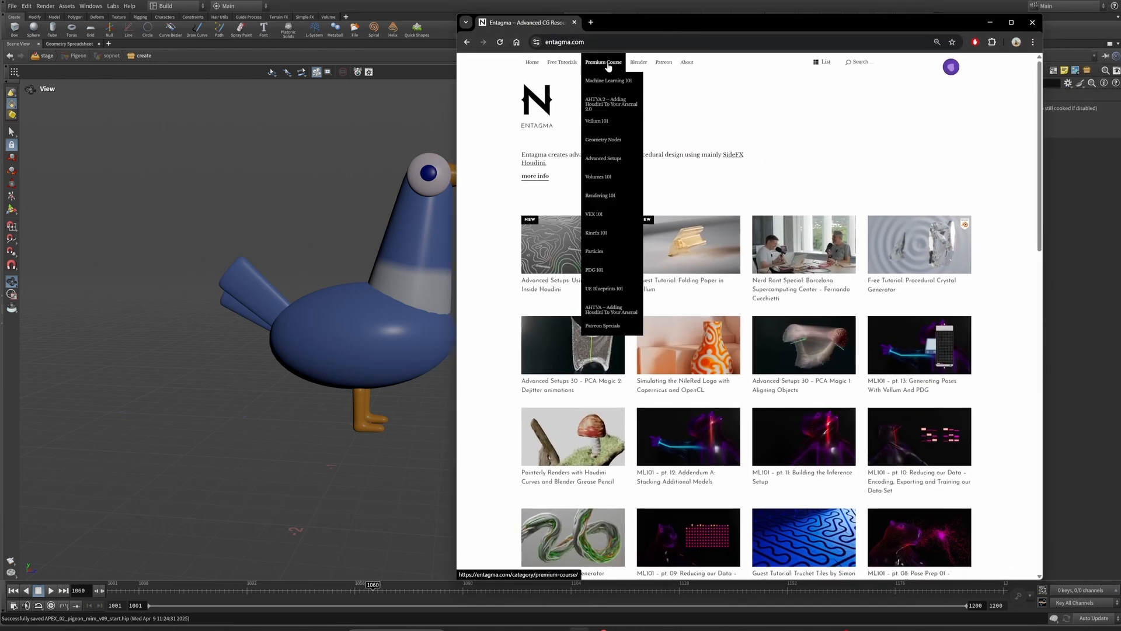
click(600, 240)
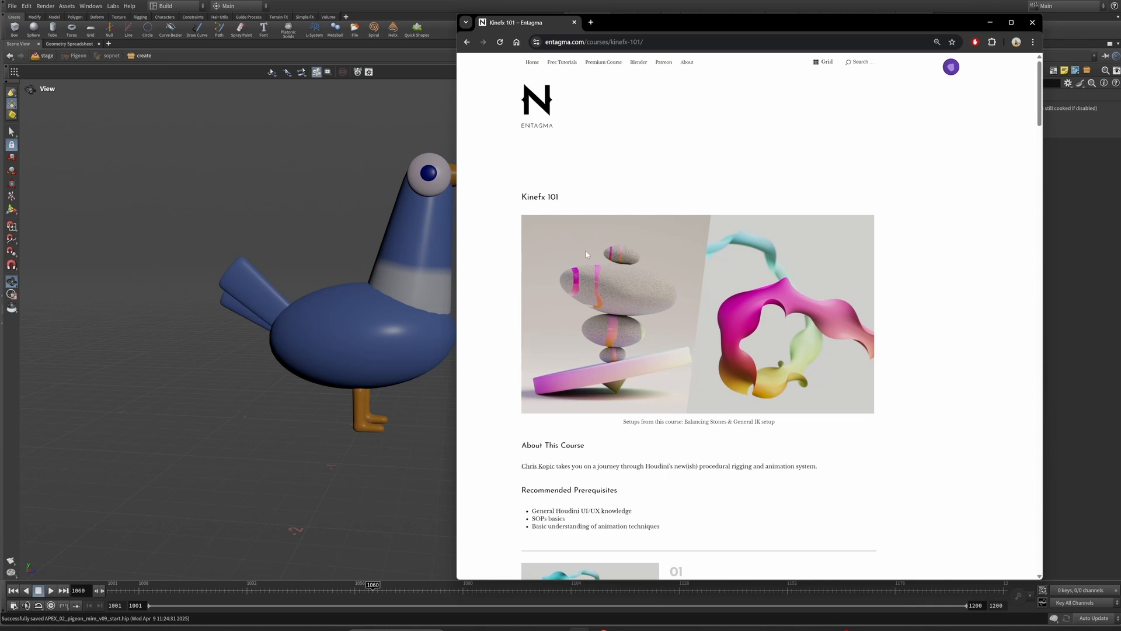
scroll(581, 266, down, 1)
scroll(581, 266, down, 5)
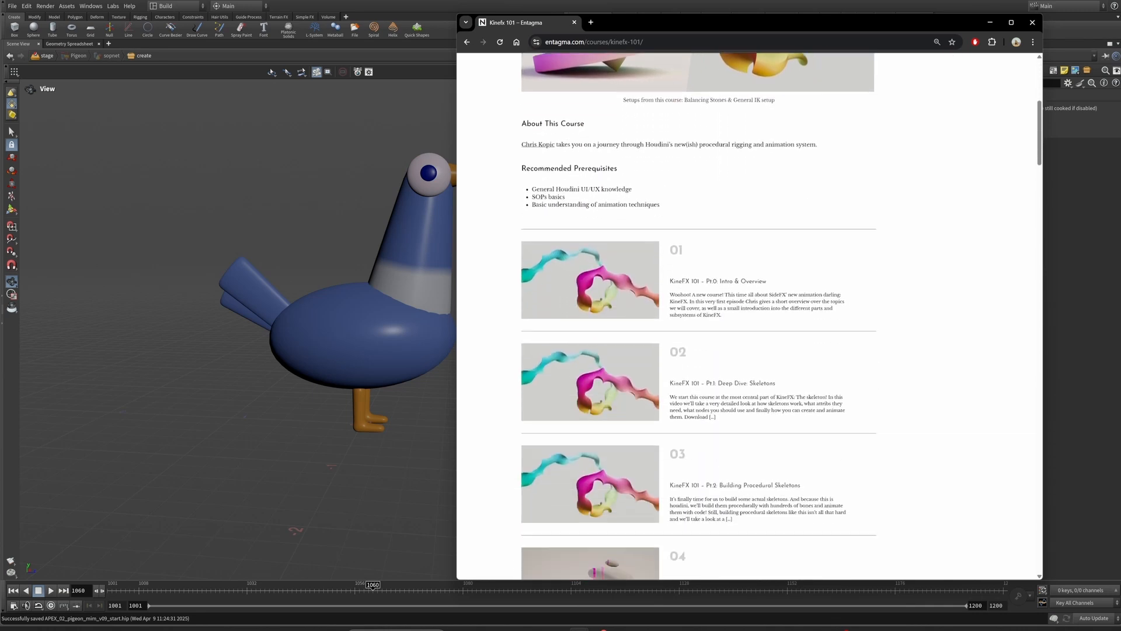
scroll(782, 283, down, 5)
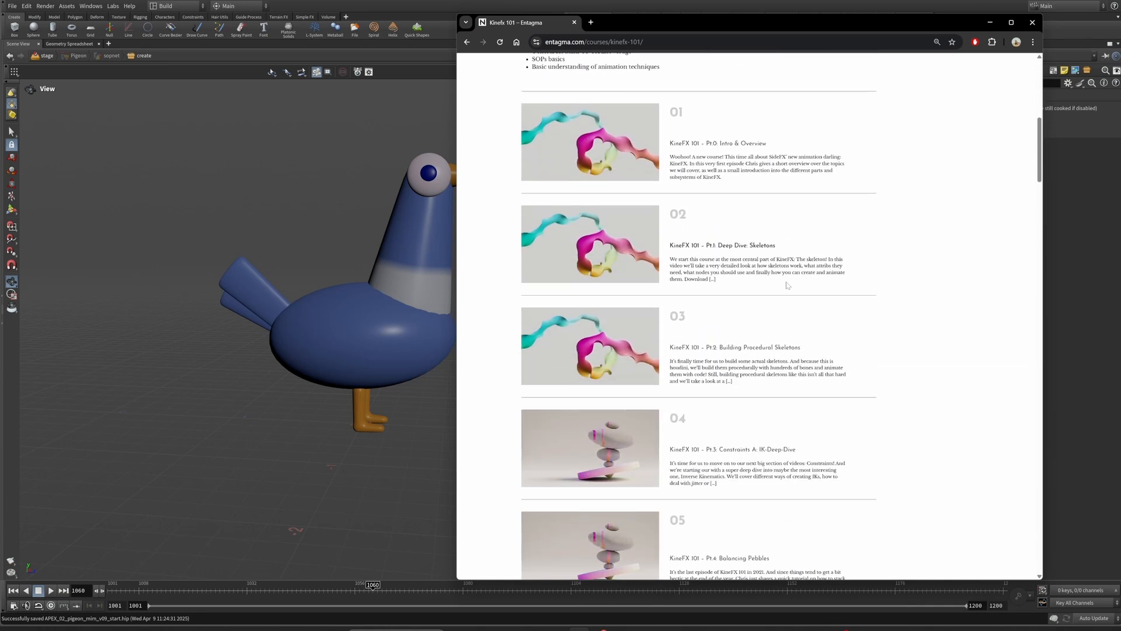
scroll(816, 316, down, 1)
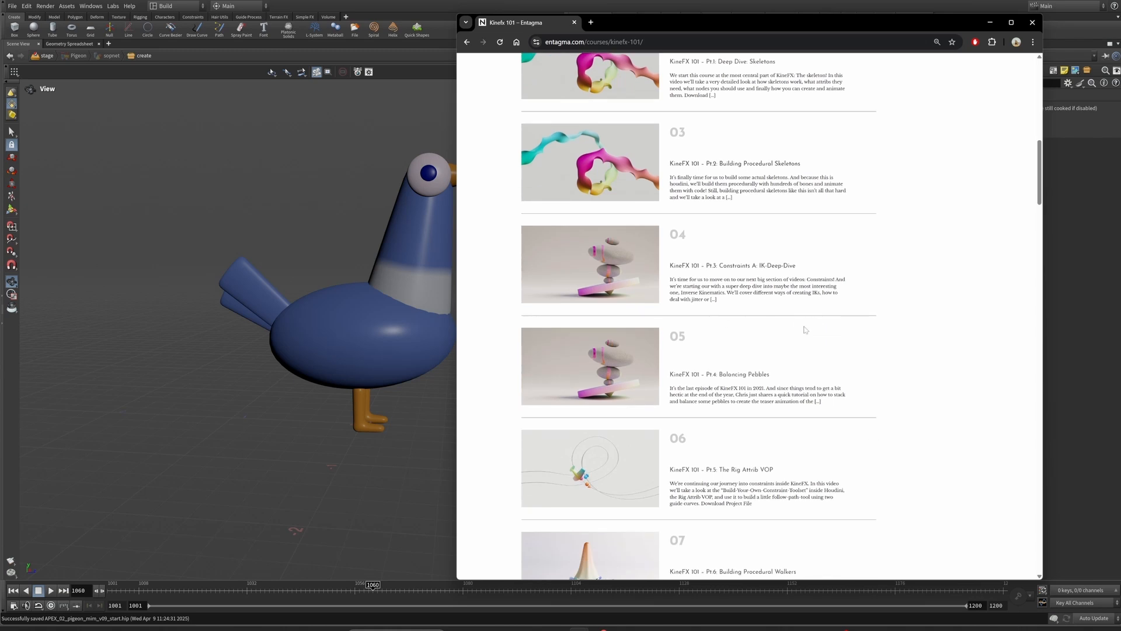
scroll(823, 338, down, 3)
scroll(824, 342, down, 3)
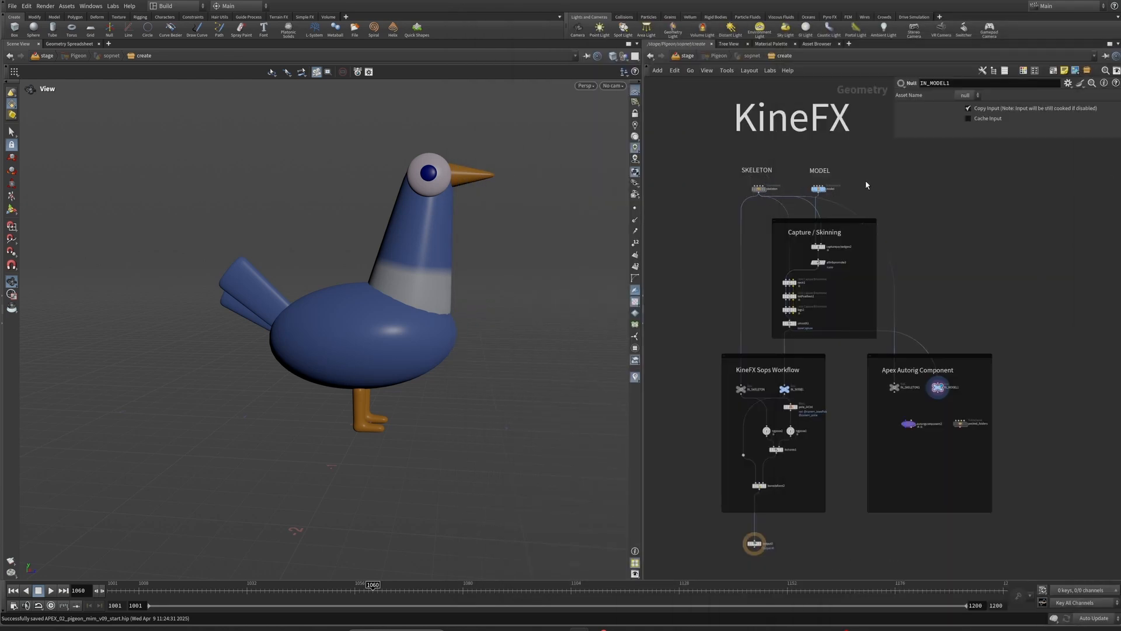
Step: Return to Houdini and select the nodes in the KineFX Sops Workflow box to review them, then clear the selection
double_click(838, 236)
drag(701, 503, 820, 407)
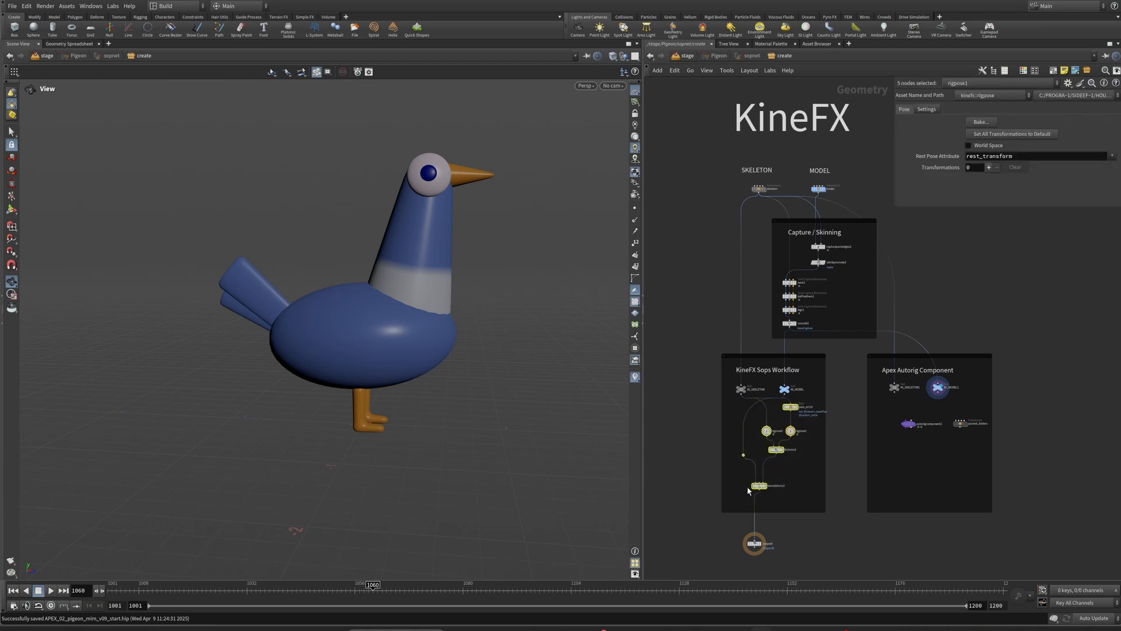
click(732, 496)
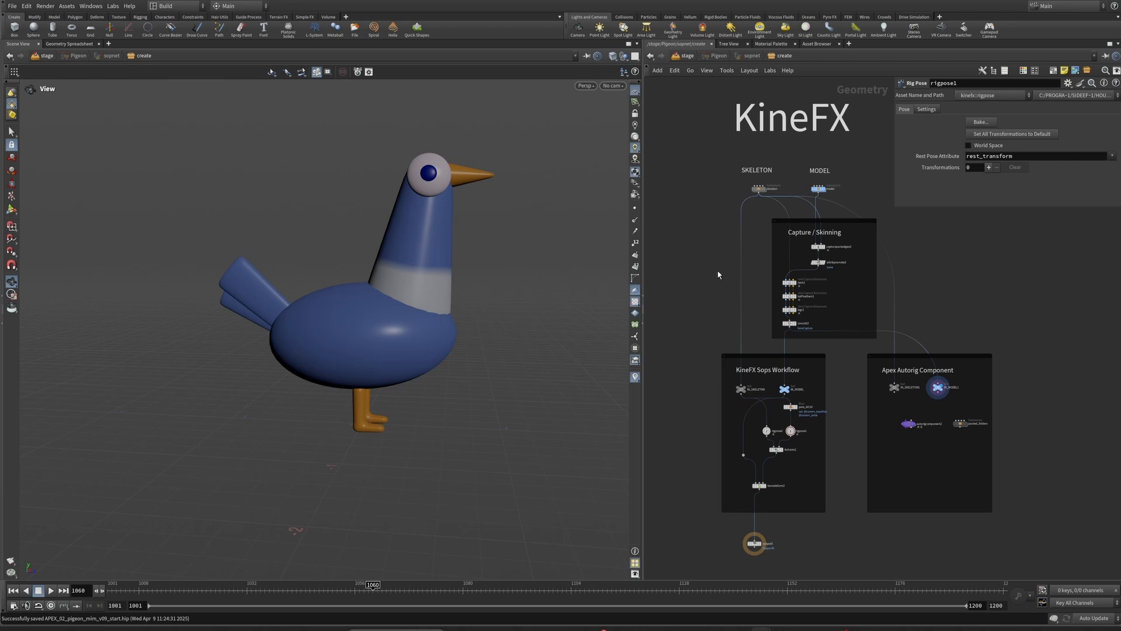
Step: Display the skeleton subnetwork's output and go inside the subnetwork
scroll(766, 210, up, 5)
middle_drag(766, 210, 738, 344)
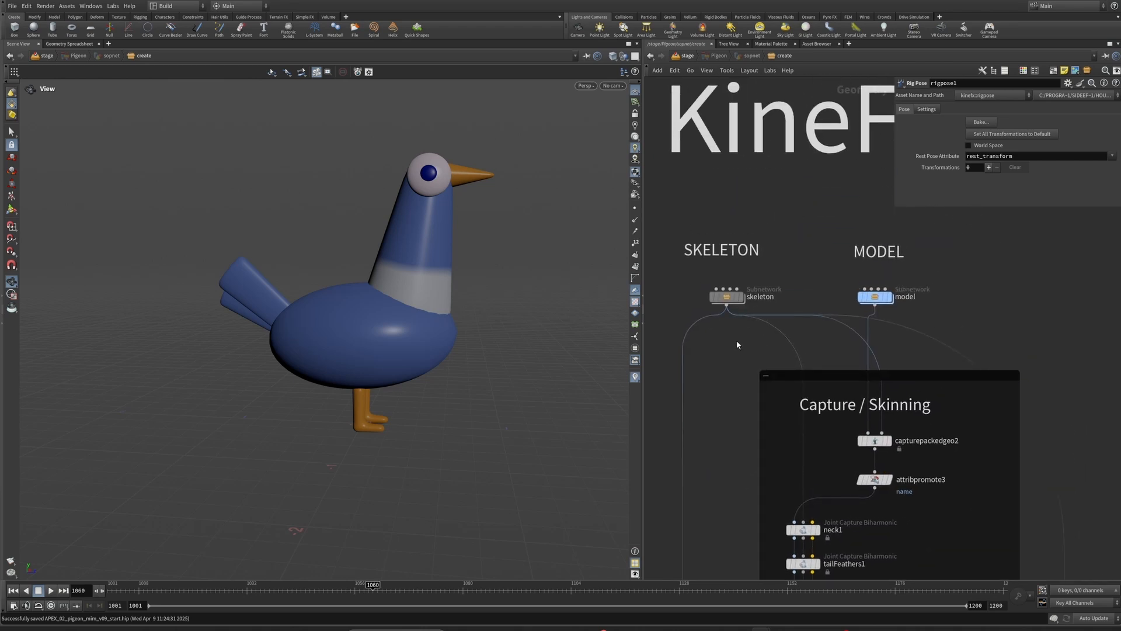
click(743, 297)
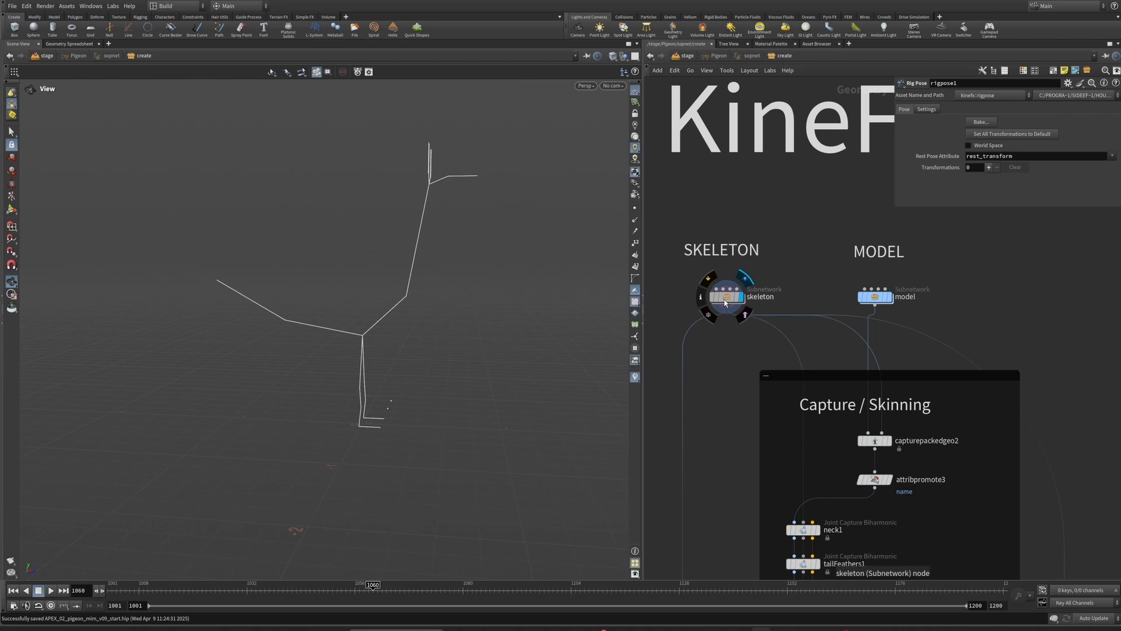
click(727, 299)
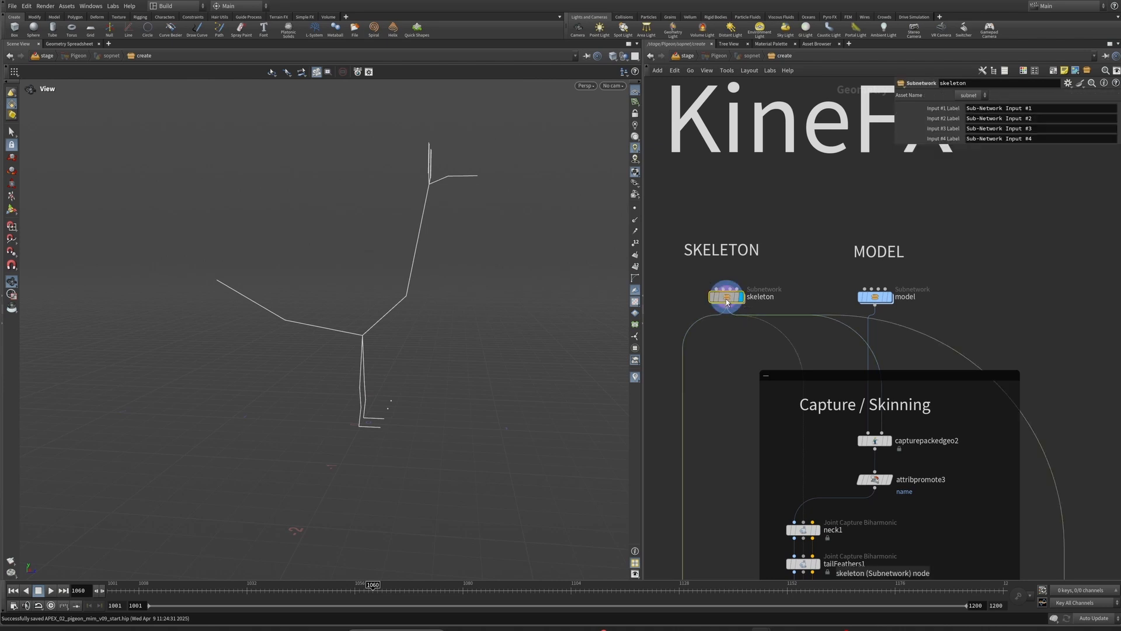
double_click(727, 299)
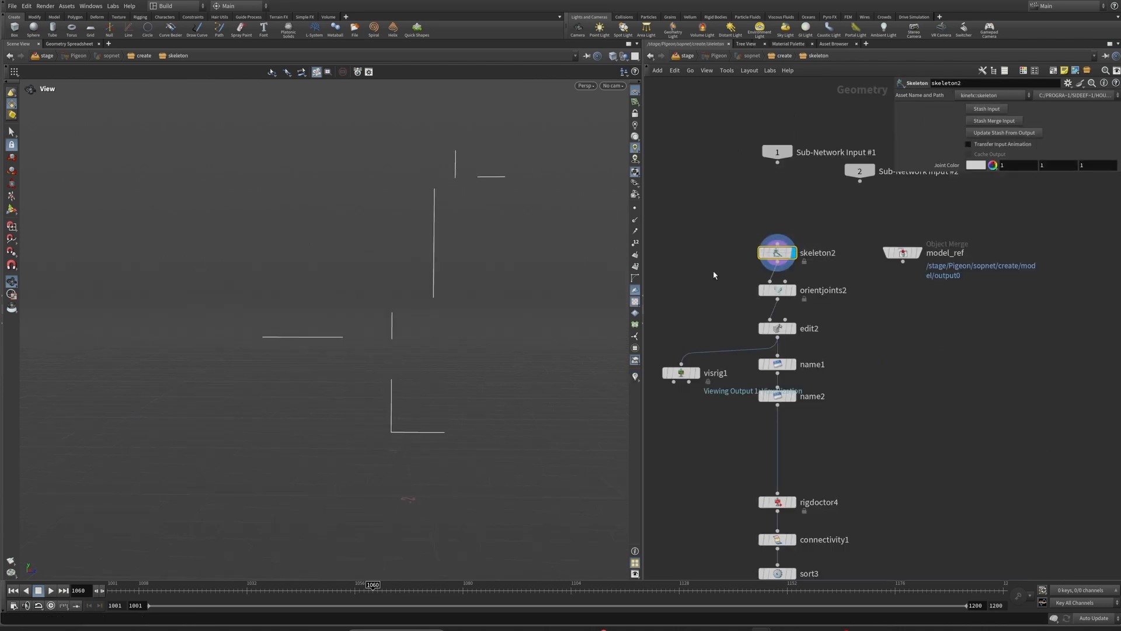
Step: Turn on point display in the viewport and display the orientjoints2 node's output
click(635, 208)
drag(470, 257, 467, 284)
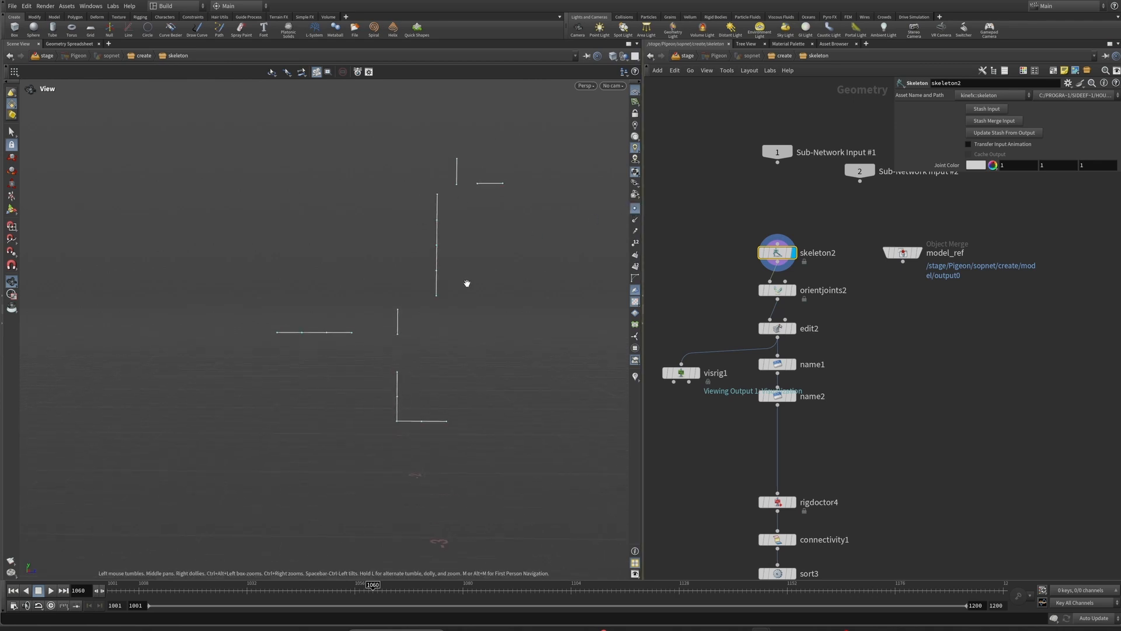
click(774, 291)
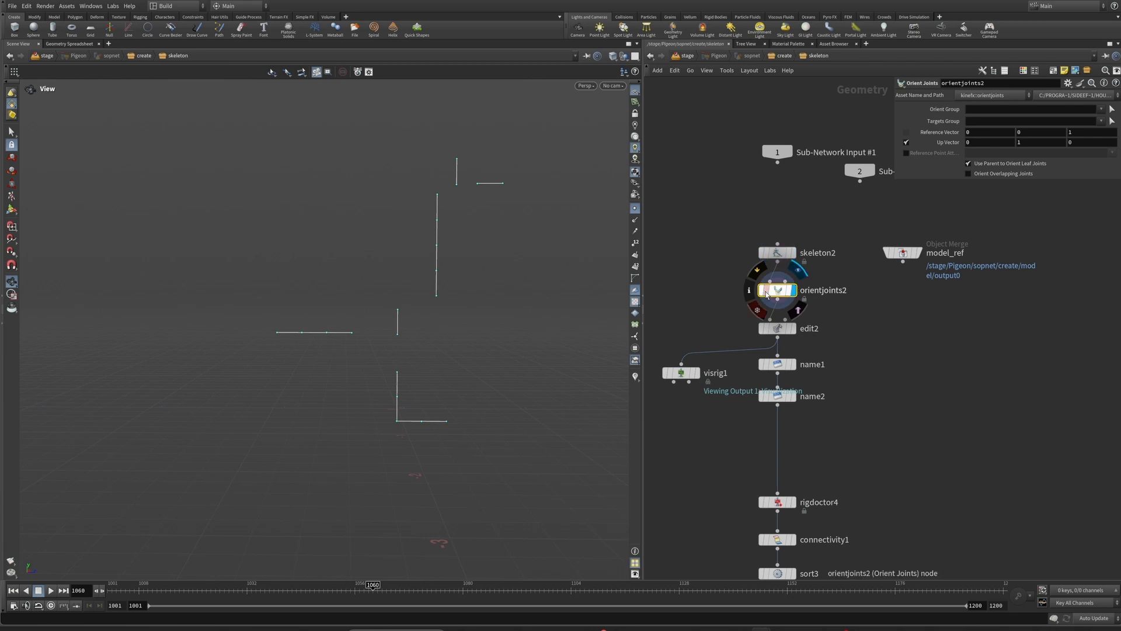
Step: Turn on the viewport visualizers and disable the name Point Attribute visualizer
click(635, 376)
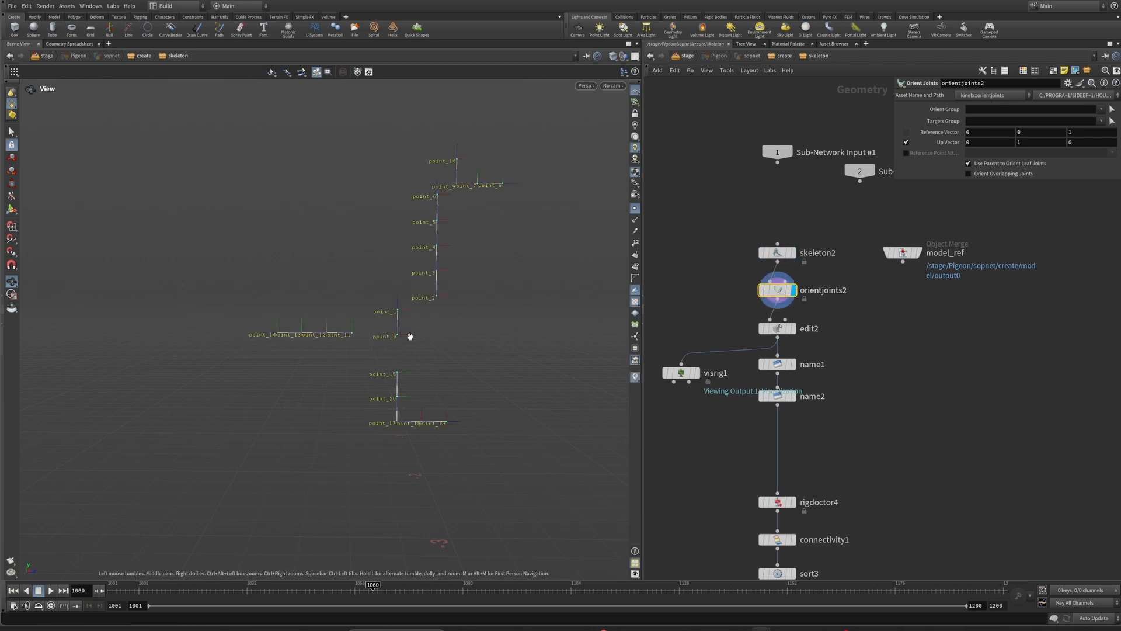
right_click(635, 378)
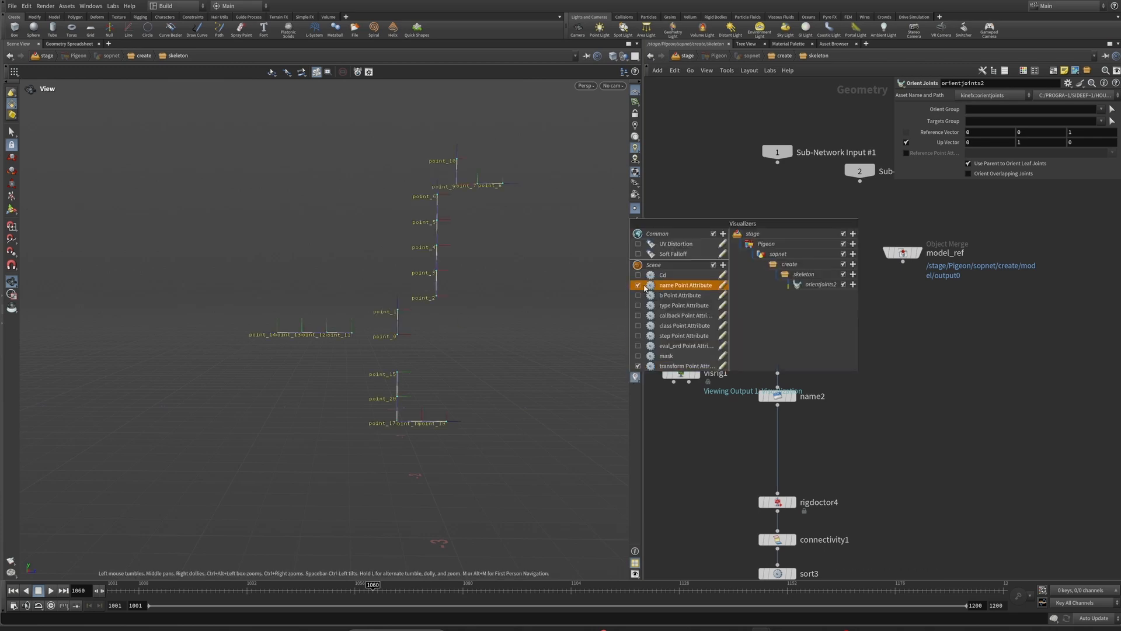
click(641, 285)
right_drag(476, 323, 452, 333)
Step: Compare the joint axes of the skeleton2 output with those of the orientjoints2 output
click(794, 253)
right_drag(467, 248, 442, 270)
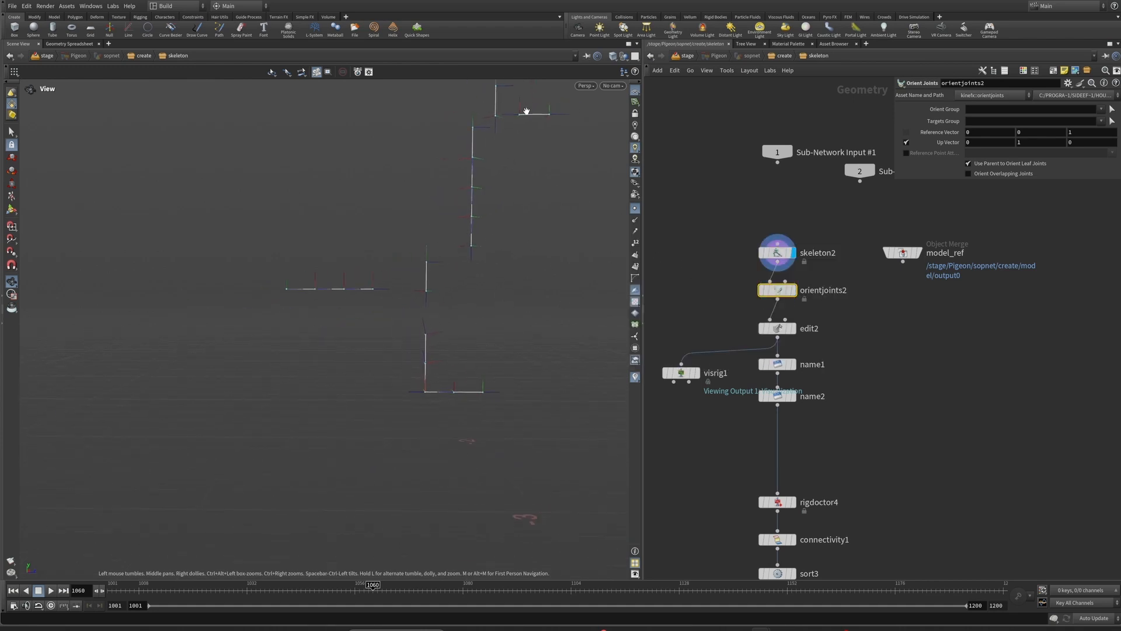
drag(499, 240, 415, 257)
click(793, 290)
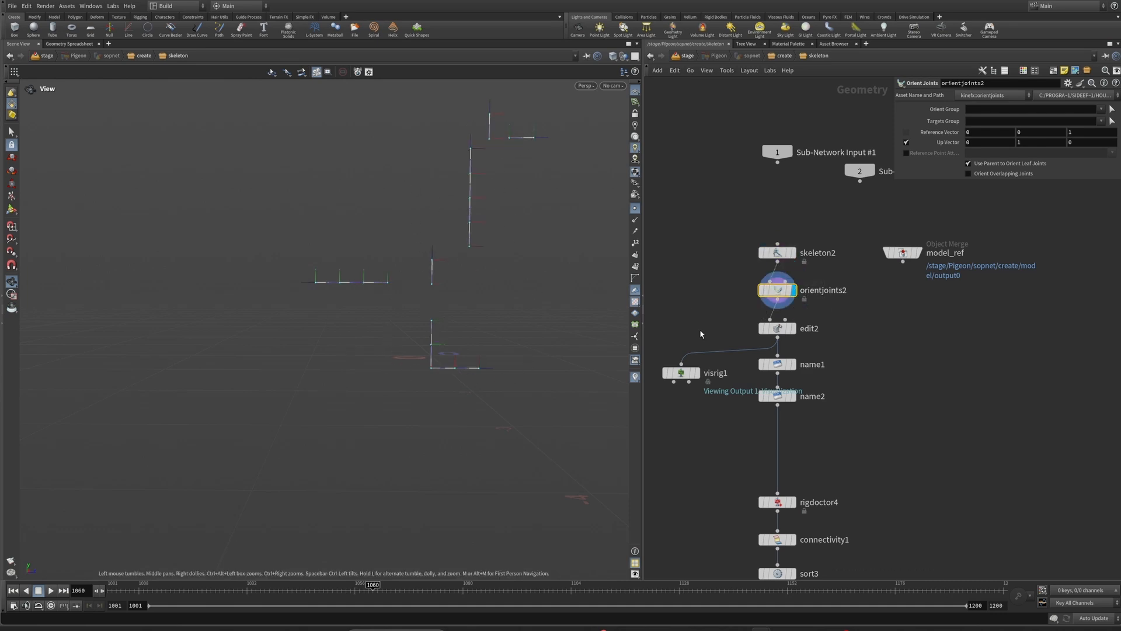
Step: Select and display the edit2 node and examine its joint placement in the viewport
click(777, 328)
click(792, 329)
middle_drag(433, 280, 355, 351)
right_drag(356, 351, 410, 331)
drag(410, 330, 210, 280)
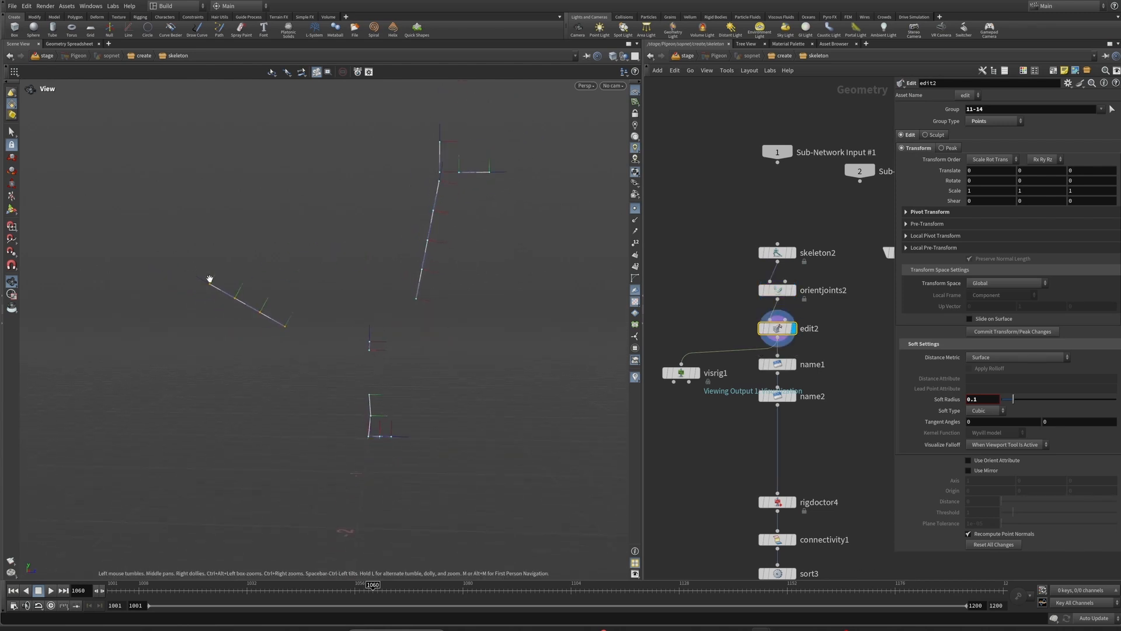
Step: Show the model_ref node as a template wireframe over the joints to check their alignment with the pigeon
middle_drag(836, 317, 764, 325)
click(846, 260)
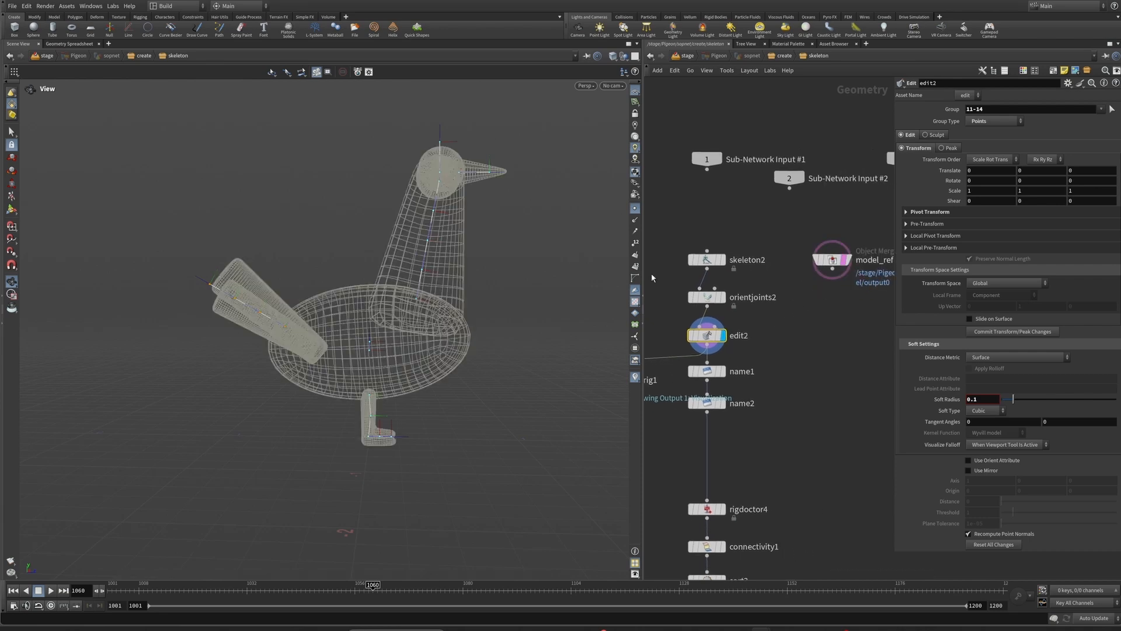
drag(318, 299, 342, 297)
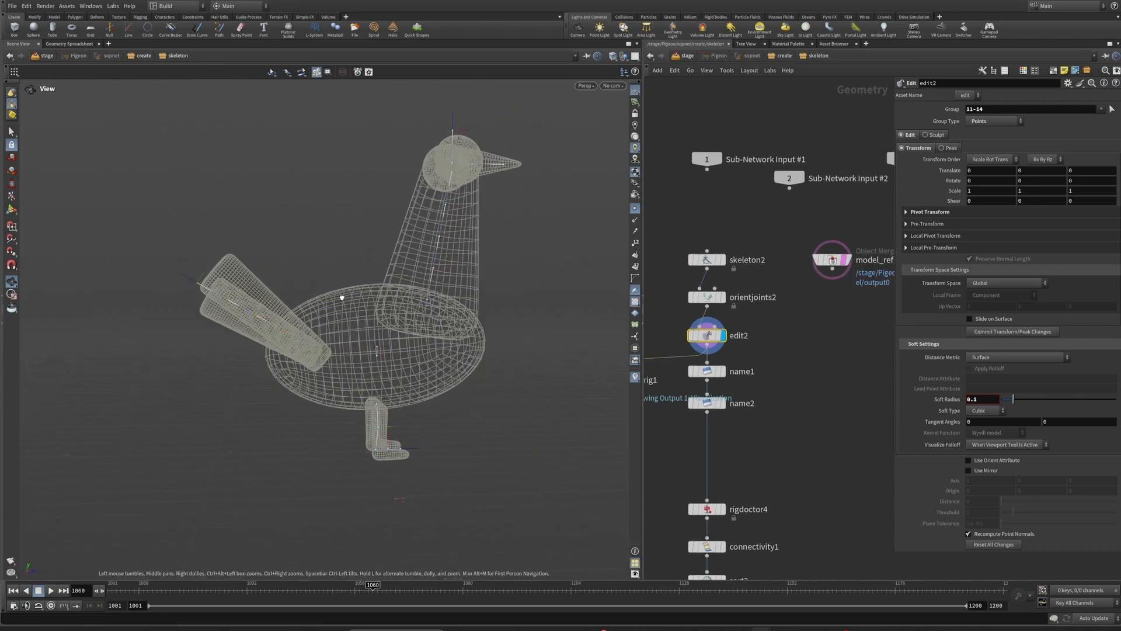
Step: Display the name2 node and enable the name Point Attribute visualizer to label the joints
middle_drag(750, 468, 795, 373)
click(771, 311)
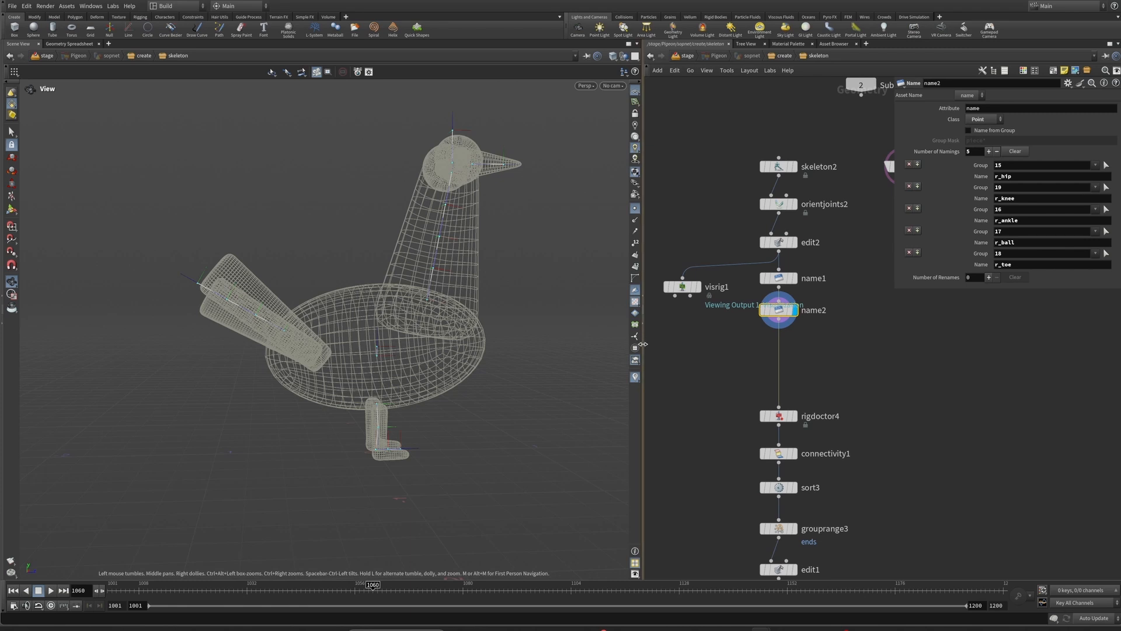
click(636, 377)
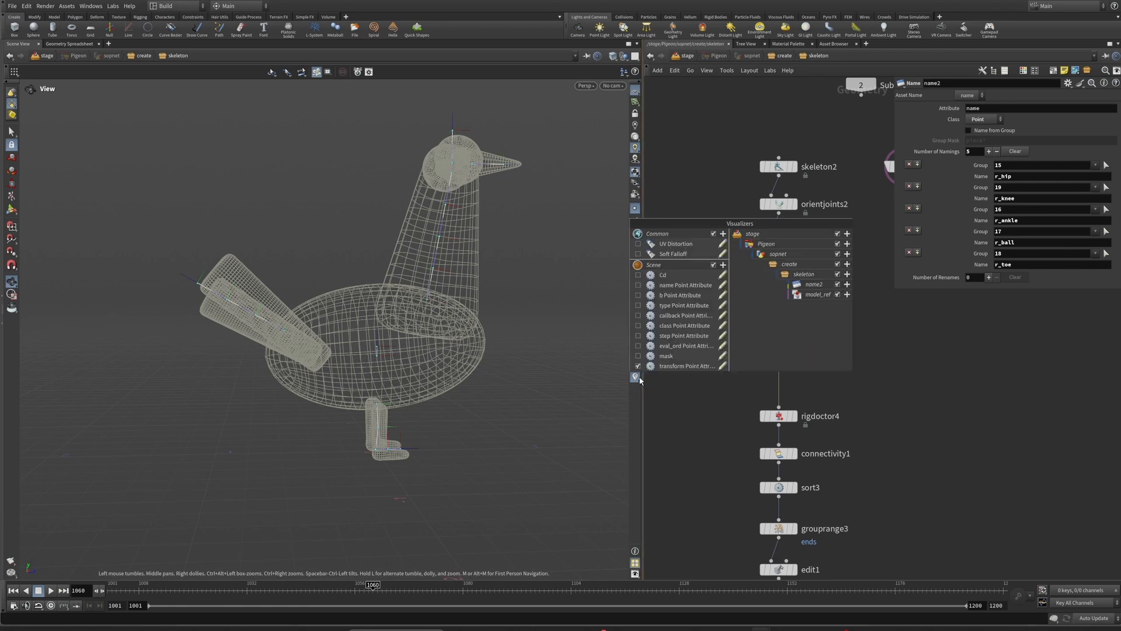
click(638, 285)
click(719, 448)
Step: Select the model_ref node and turn off its template display
middle_drag(862, 304, 779, 370)
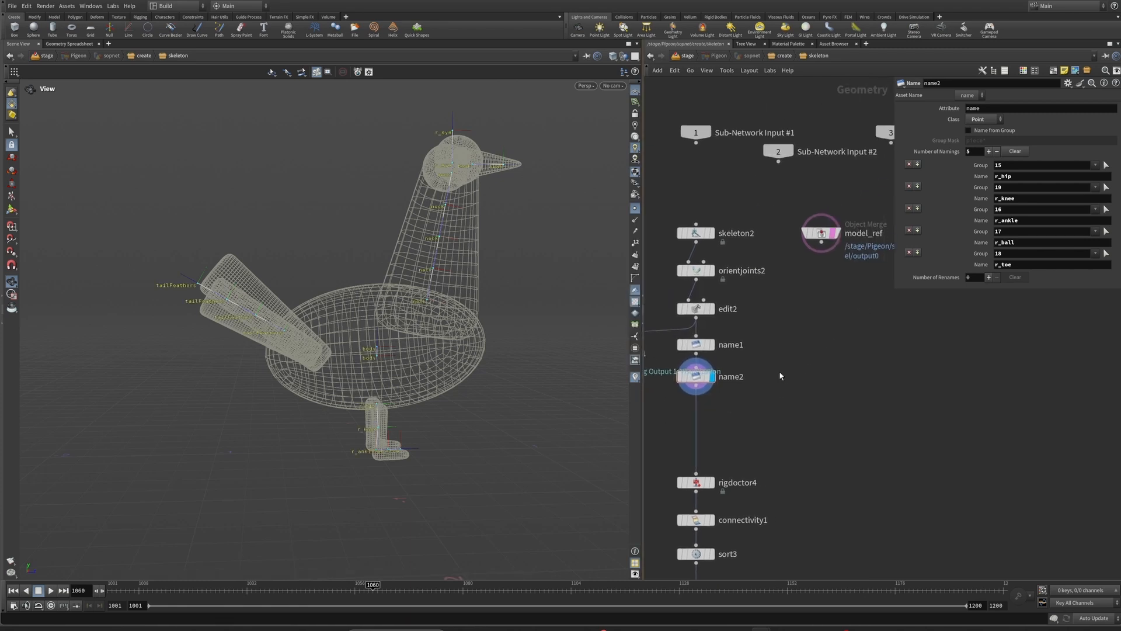
click(831, 233)
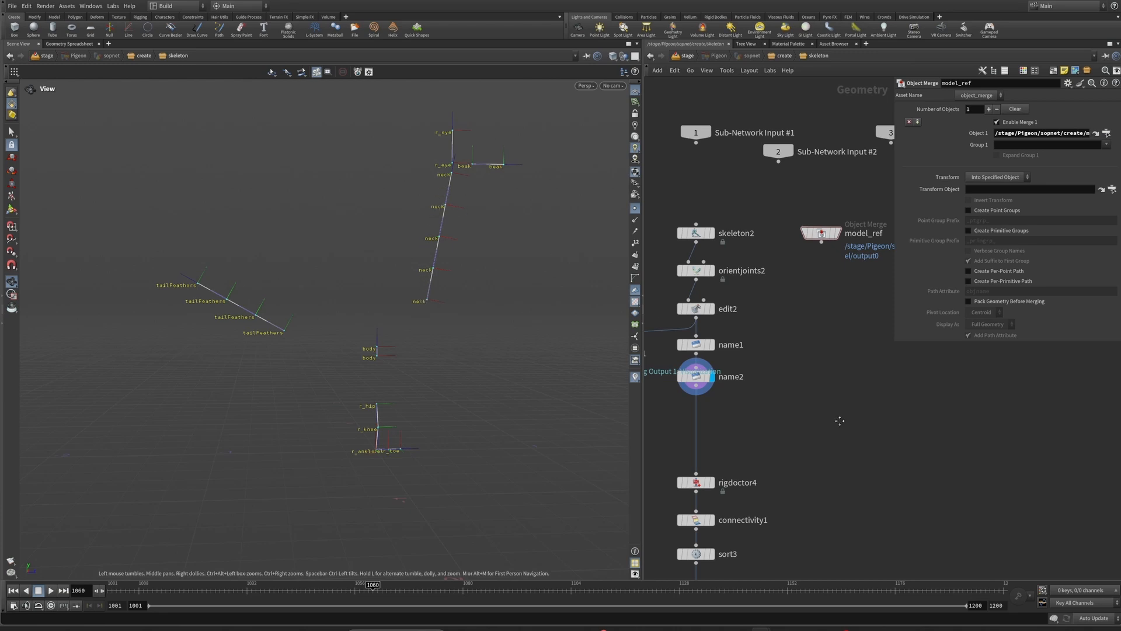
Step: Select and display the rigdoctor4 node and turn on point numbers in the viewport
middle_drag(840, 420, 891, 299)
click(748, 350)
click(762, 350)
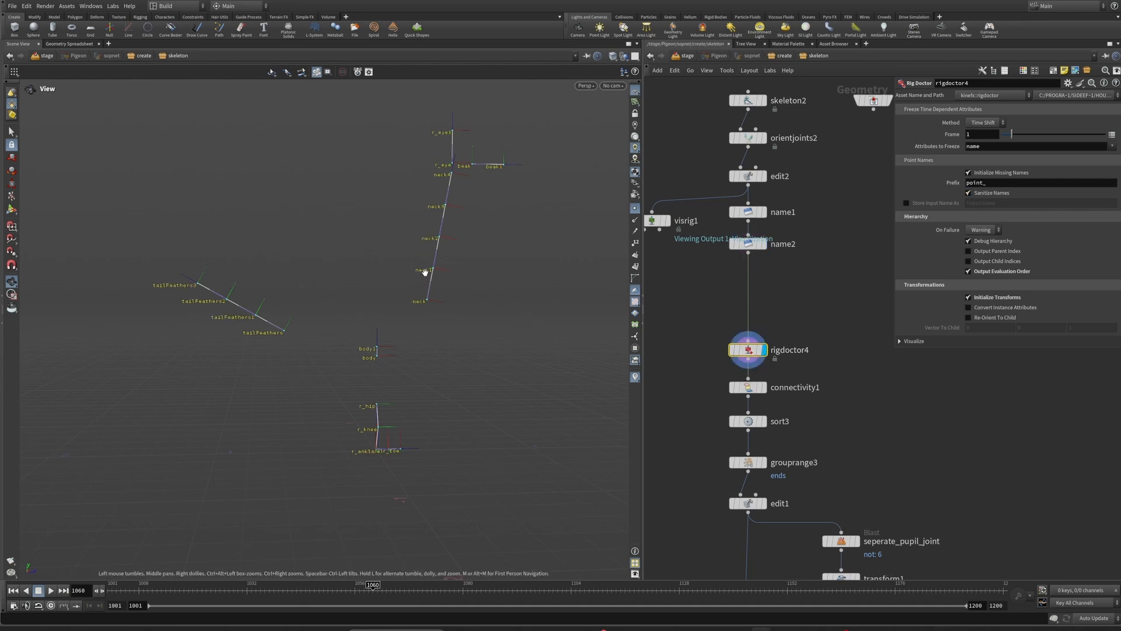
middle_drag(708, 378, 726, 242)
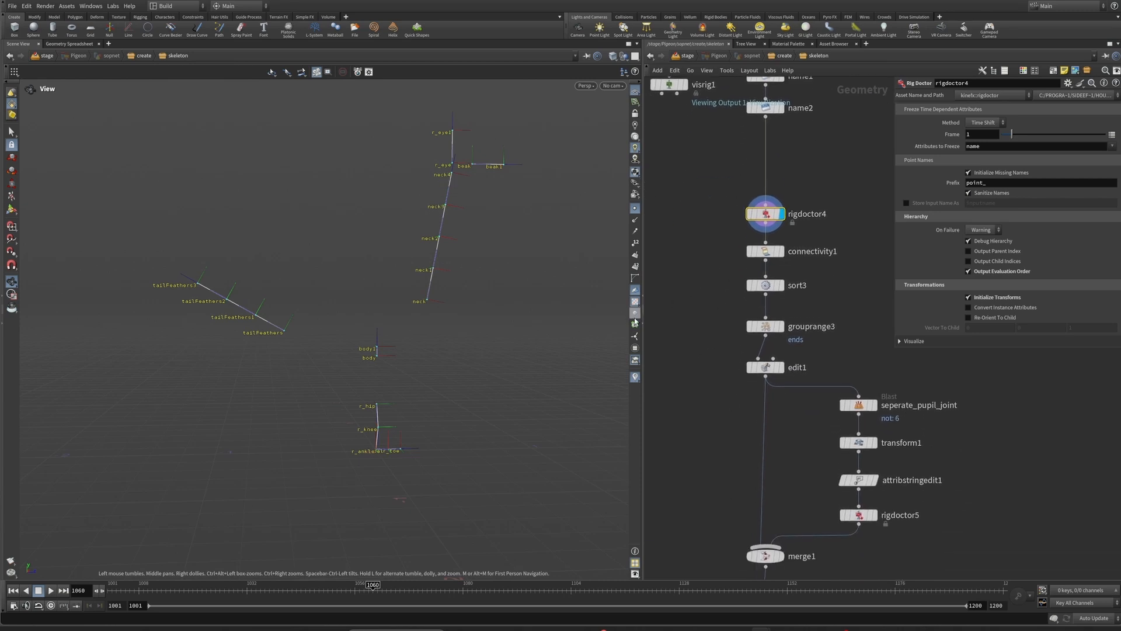
click(636, 243)
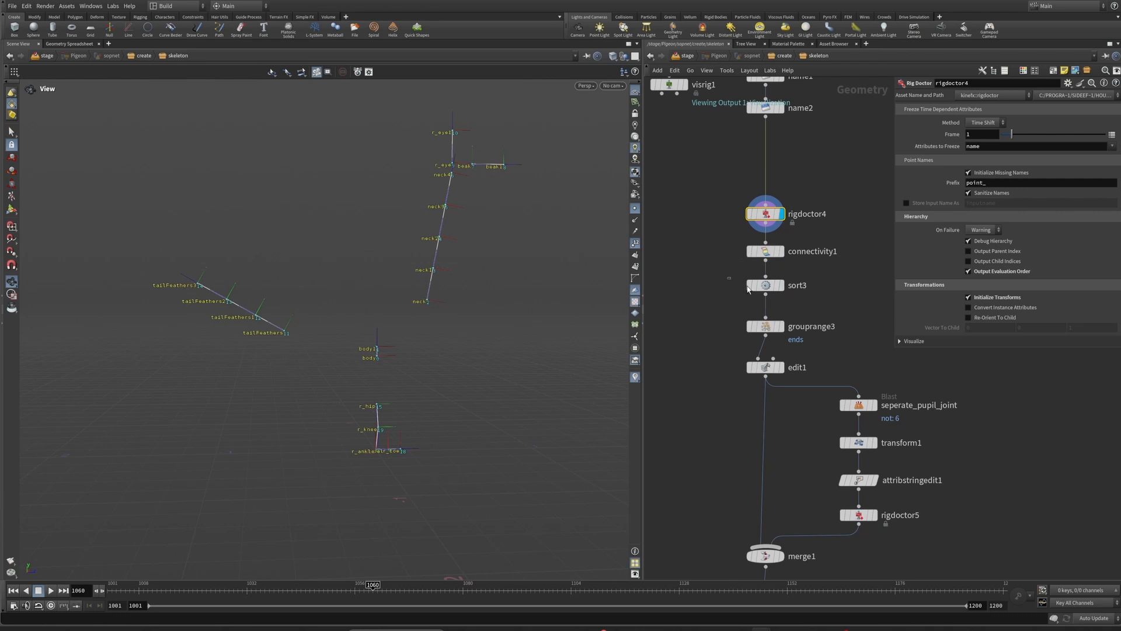
Step: Display the sort3 node and compare its sort attribute and the leg's point order with rigdoctor4's Output Evaluation Order option
click(766, 285)
right_drag(375, 449, 650, 463)
right_drag(514, 397, 383, 335)
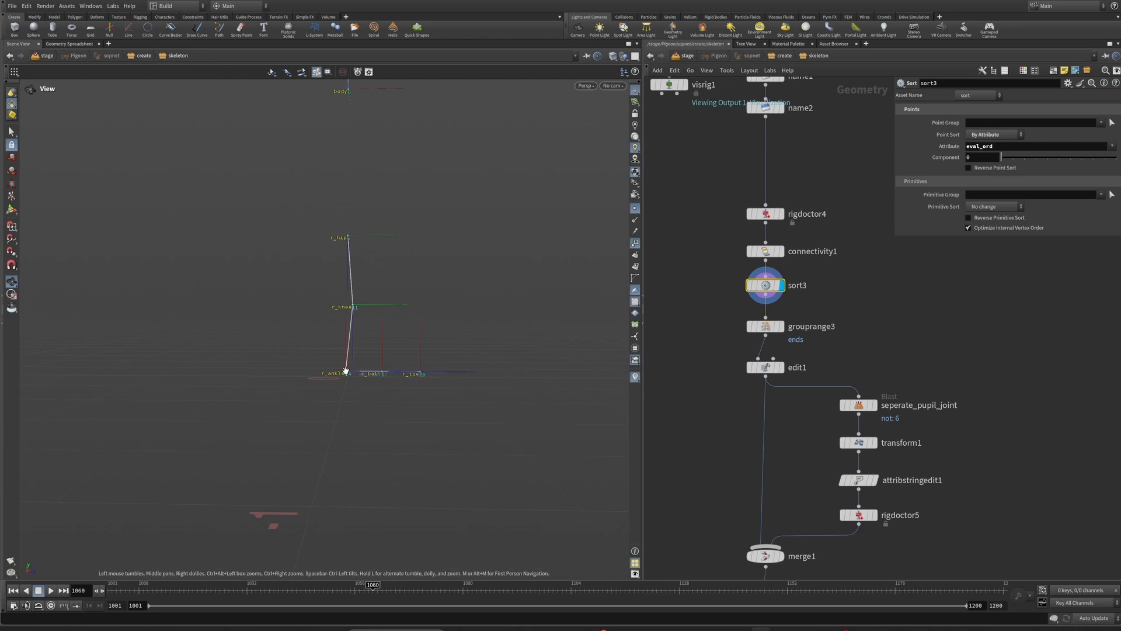
drag(714, 201, 836, 230)
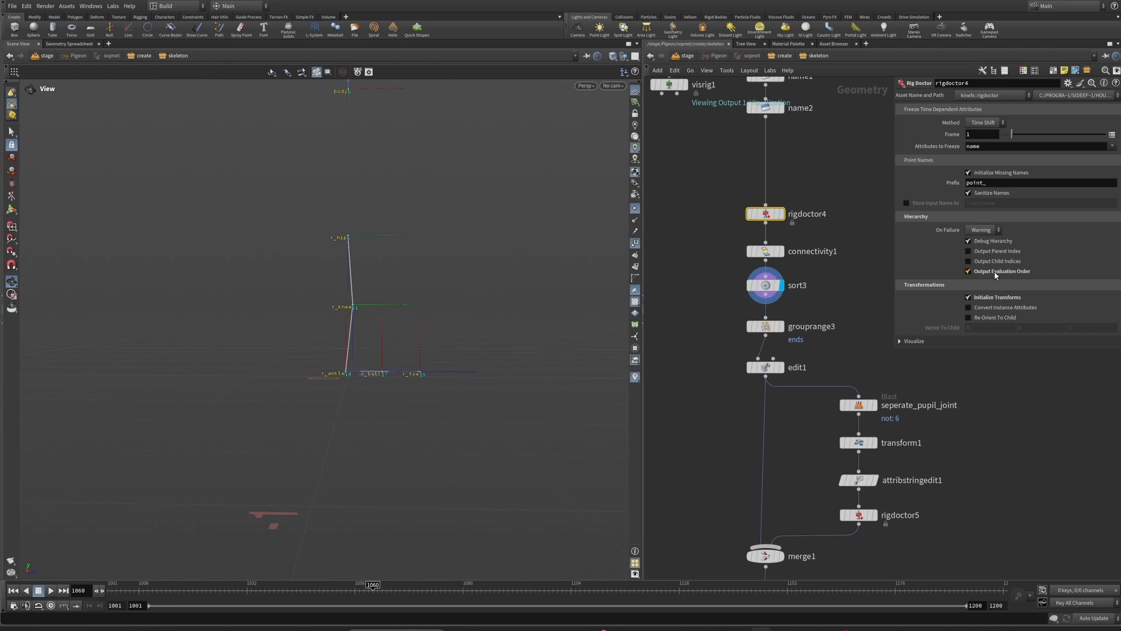
drag(737, 287, 804, 296)
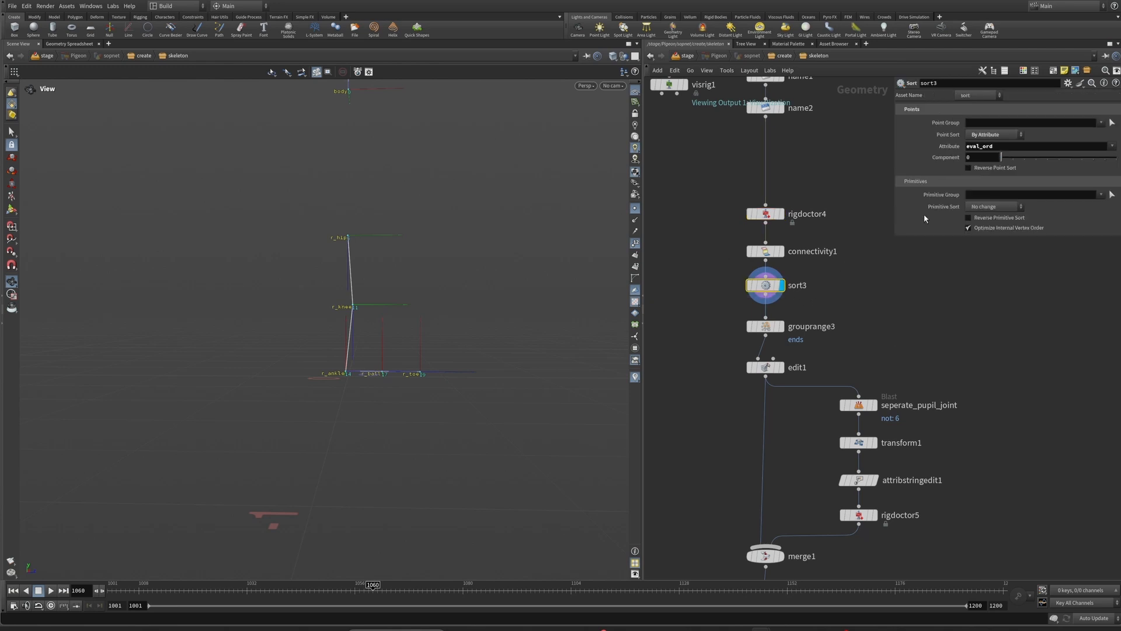
drag(1011, 150, 934, 157)
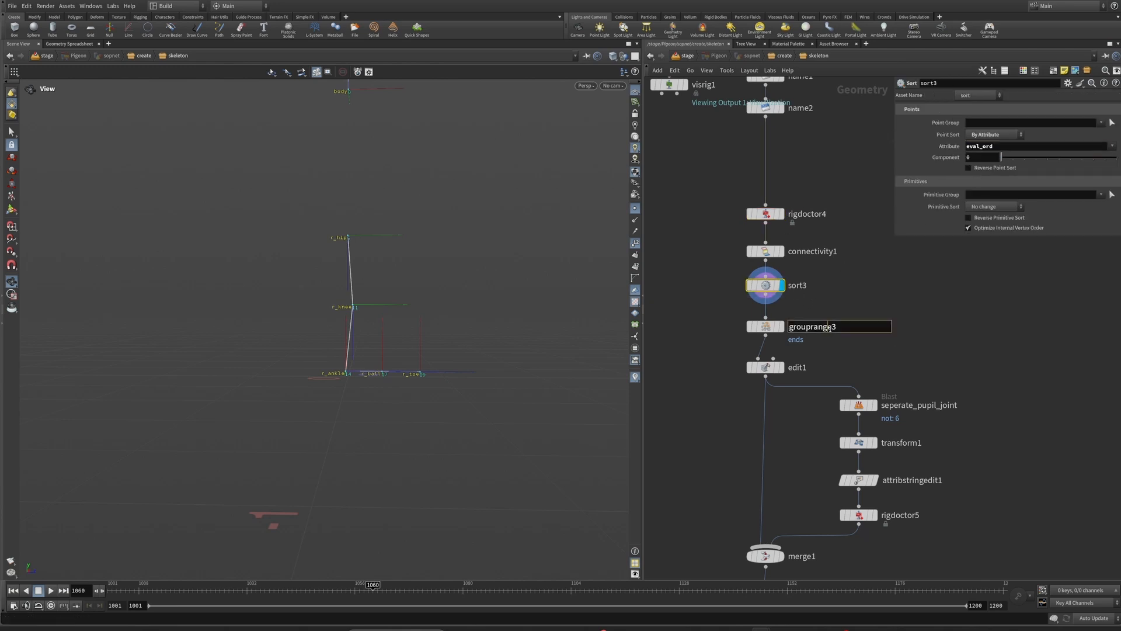
Step: Select and display the grouprange3 node and examine the point numbering along the separate joint chains
middle_drag(707, 315, 693, 289)
click(769, 304)
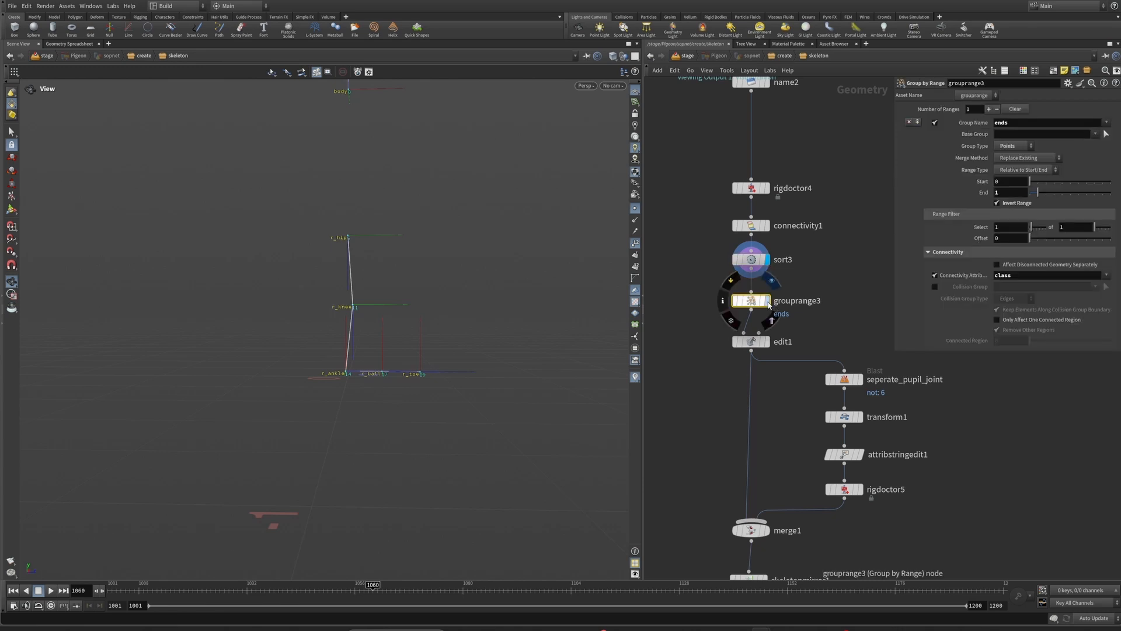
click(769, 300)
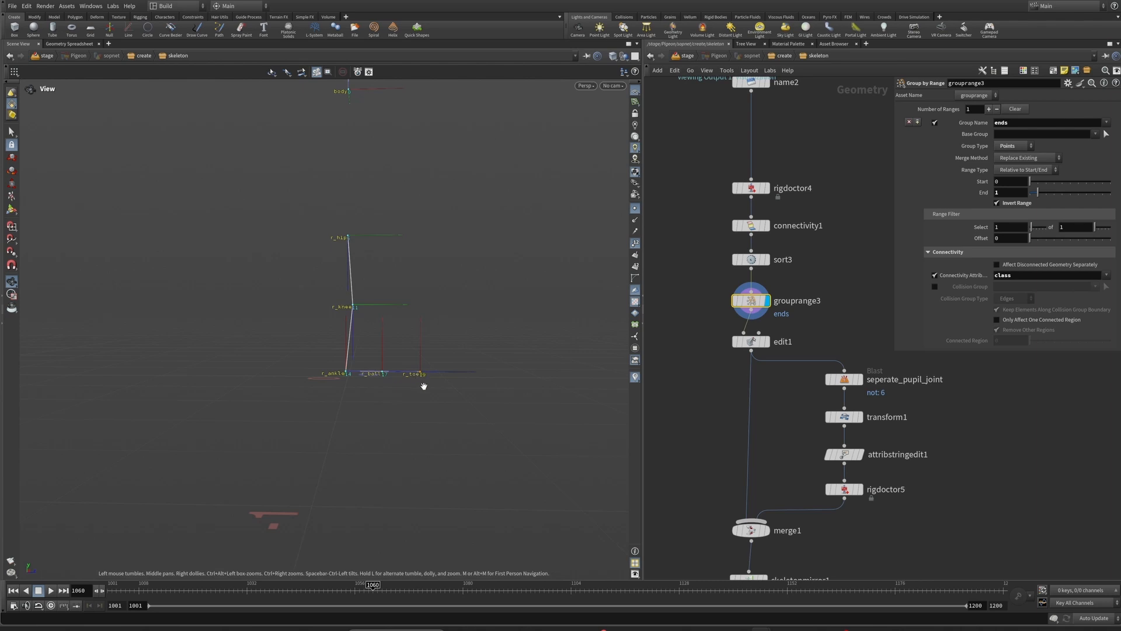
right_drag(428, 373, 348, 313)
middle_drag(398, 252, 401, 338)
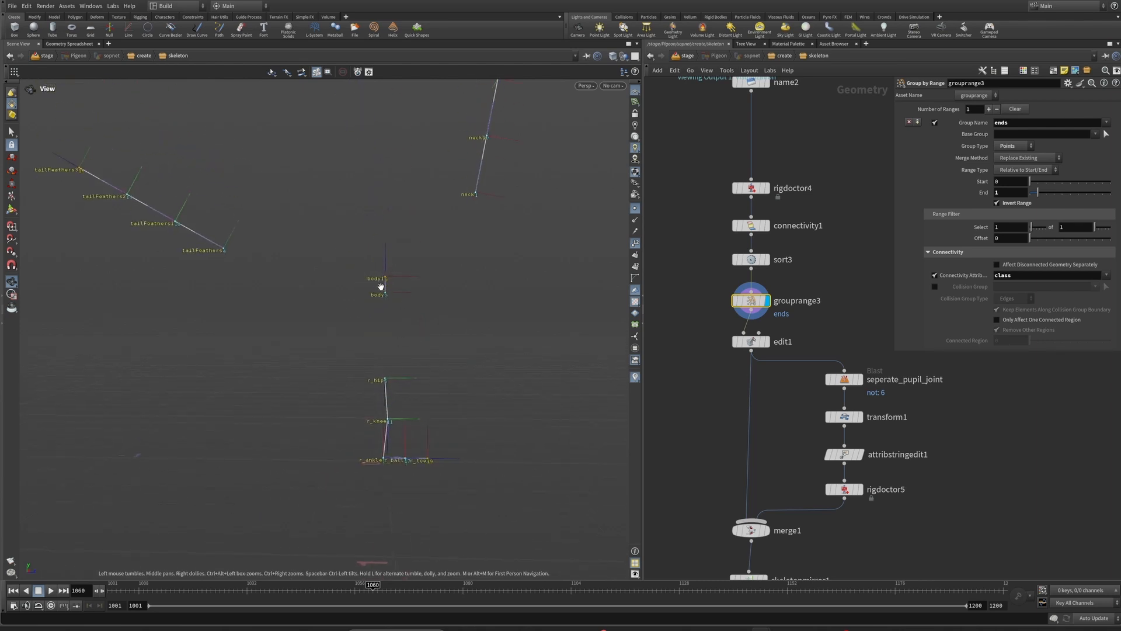
right_drag(396, 268, 348, 324)
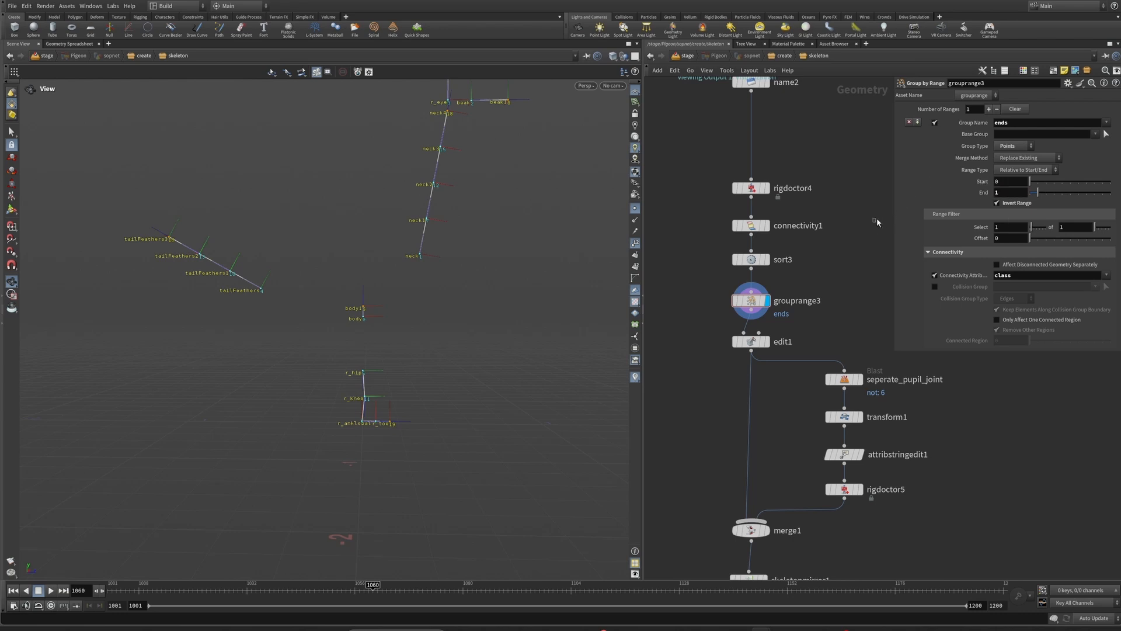
Step: Review the whole set of joint chains alongside the group name in grouprange3
middle_drag(829, 282, 828, 238)
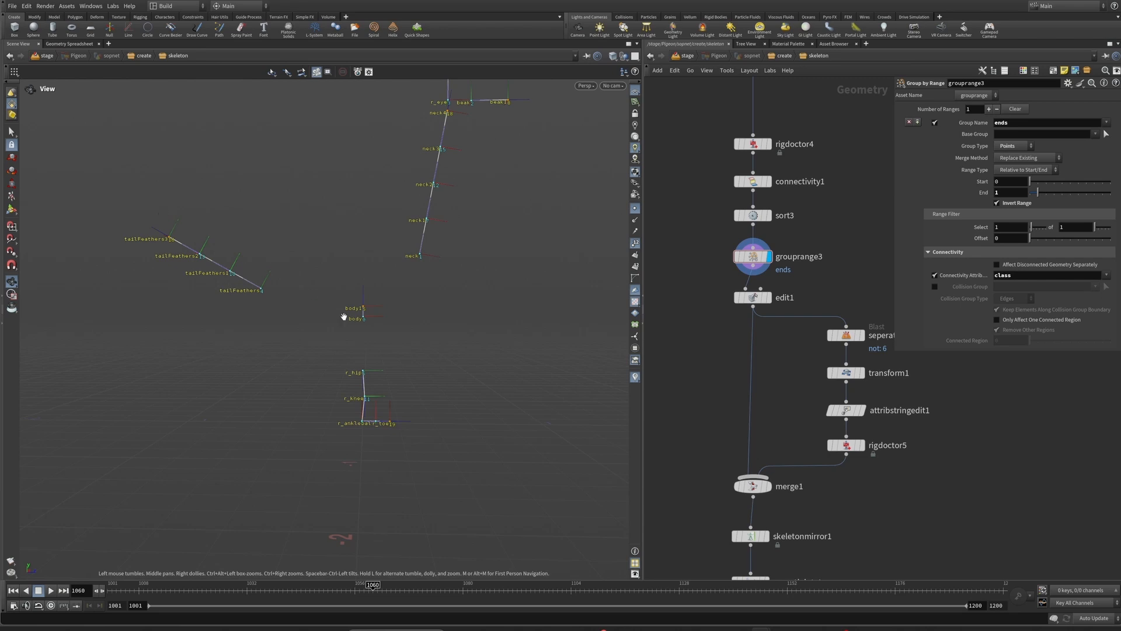
drag(453, 292, 412, 282)
middle_drag(412, 282, 385, 313)
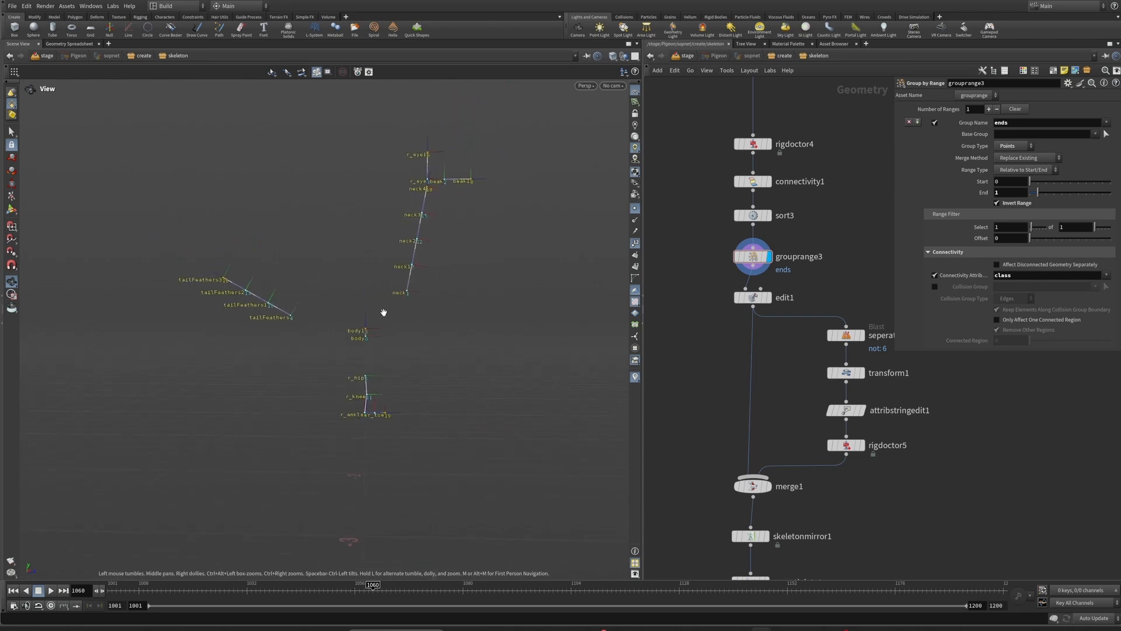
middle_drag(692, 365, 690, 348)
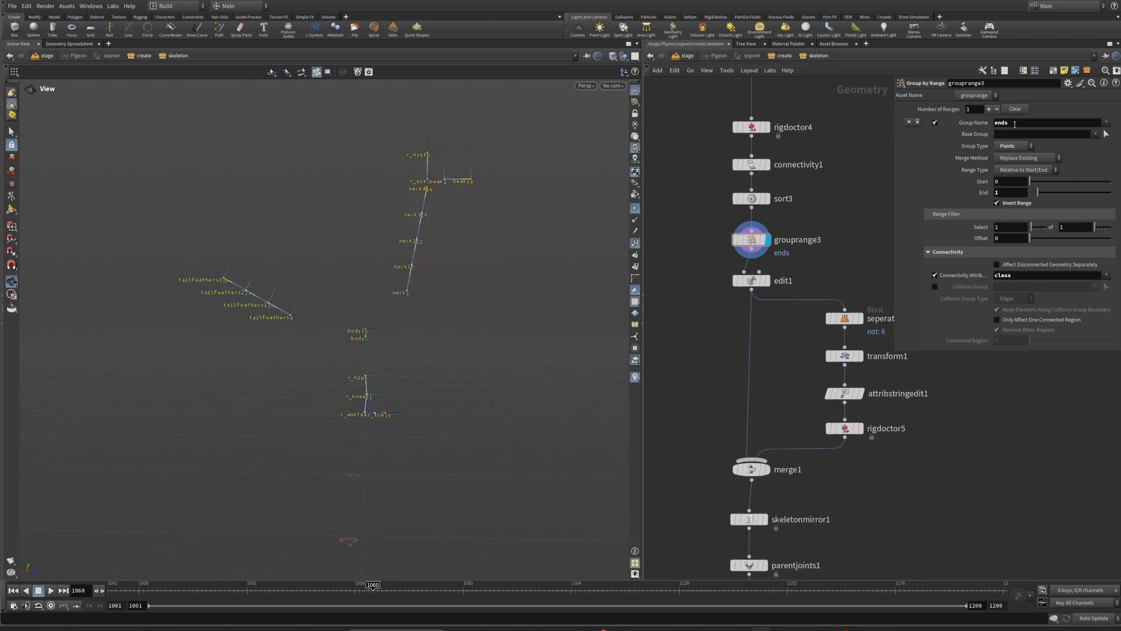
double_click(1015, 124)
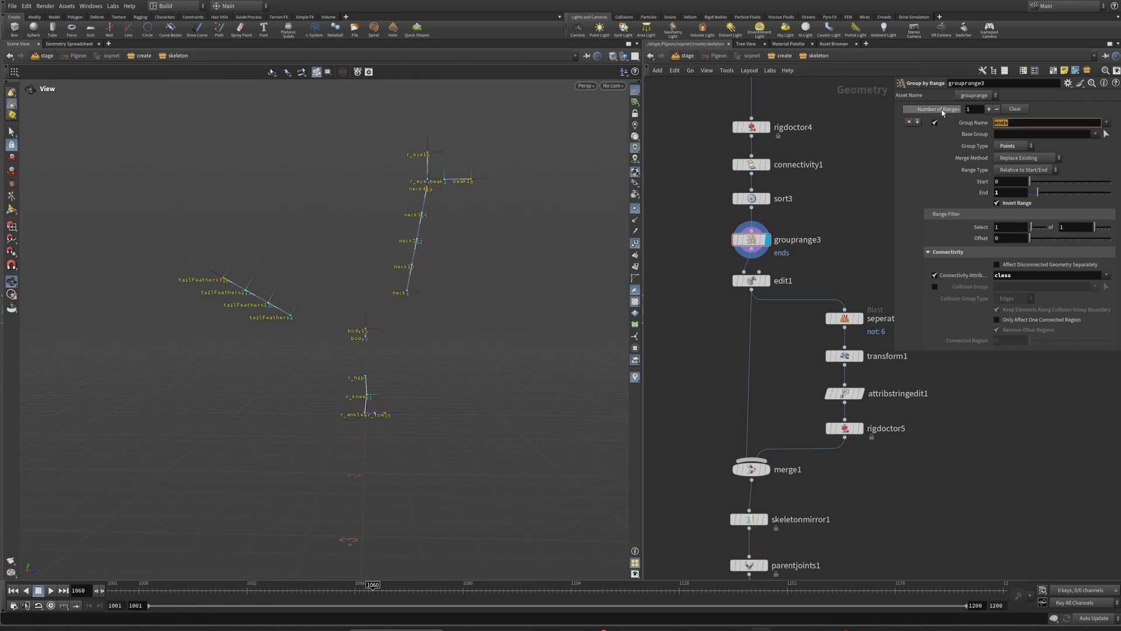
click(1018, 126)
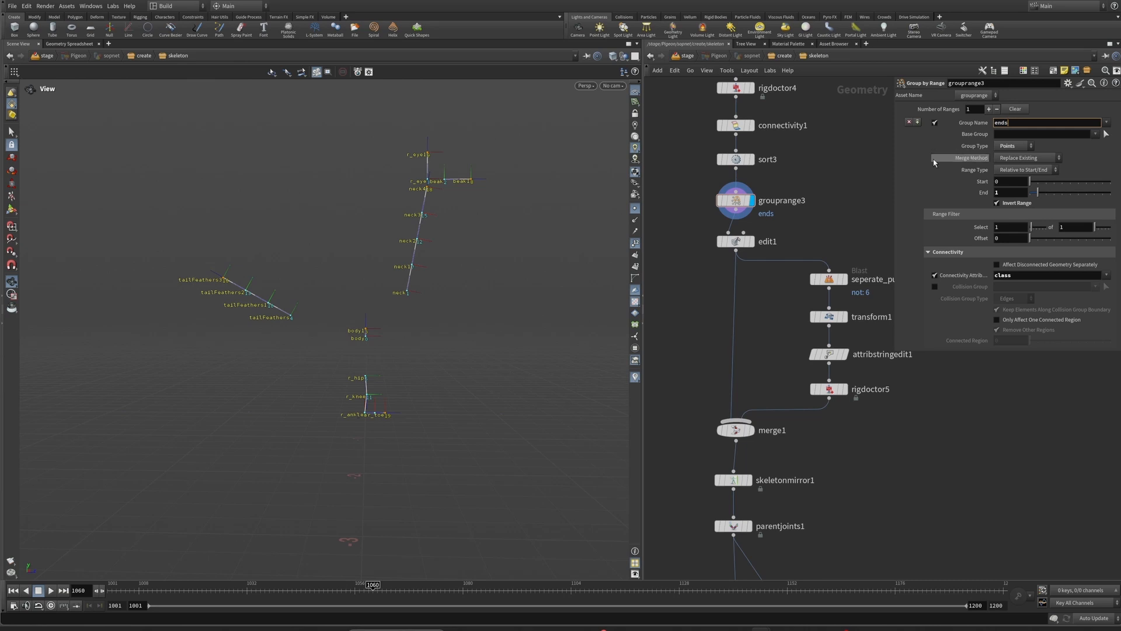
Step: Step the display down the node chain to parentjoints1 and examine the mirrored, parented skeleton
scroll(694, 253, down, 3)
middle_drag(822, 365, 835, 289)
click(754, 255)
click(763, 289)
click(771, 273)
drag(460, 303, 336, 319)
scroll(496, 311, up, 6)
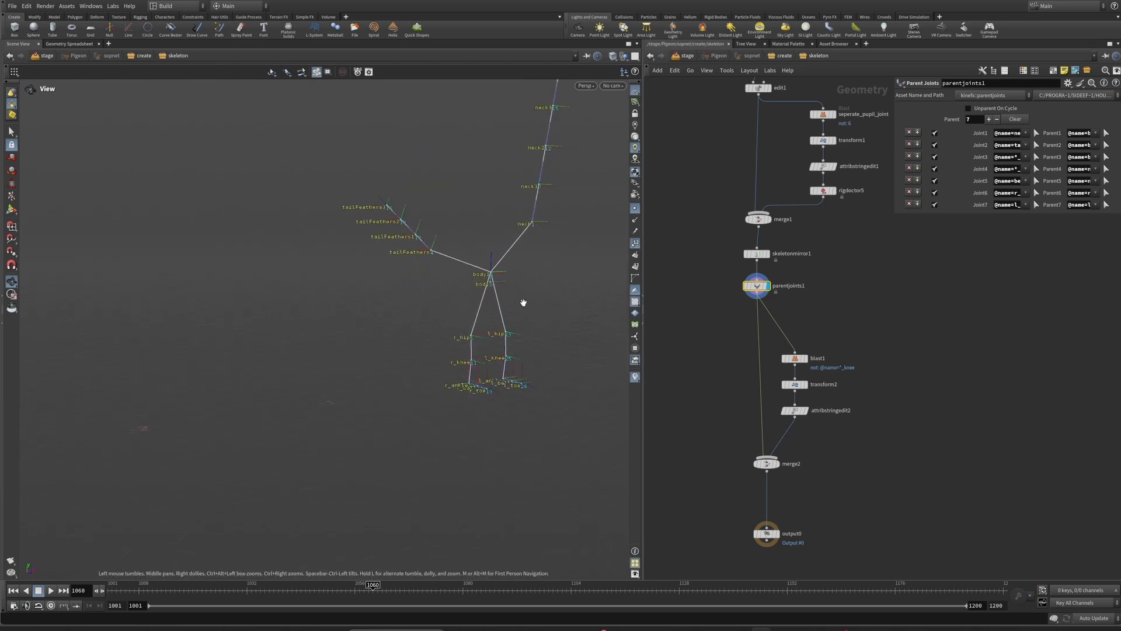
Step: Display the skeleton network's output0 node and return to the create network
middle_drag(733, 401, 788, 266)
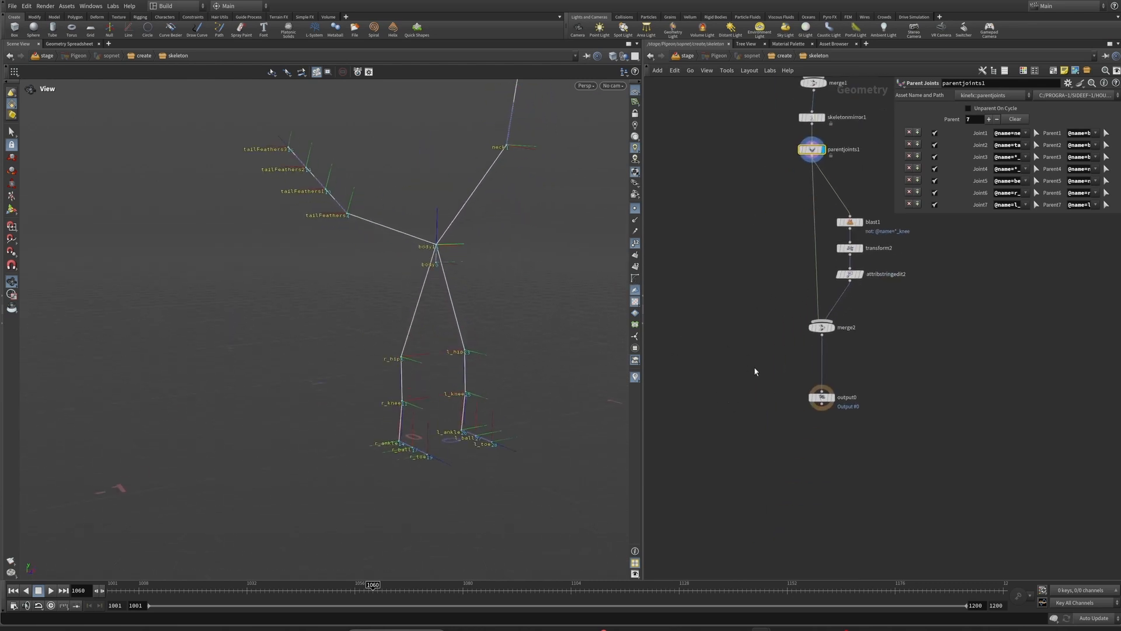
click(820, 397)
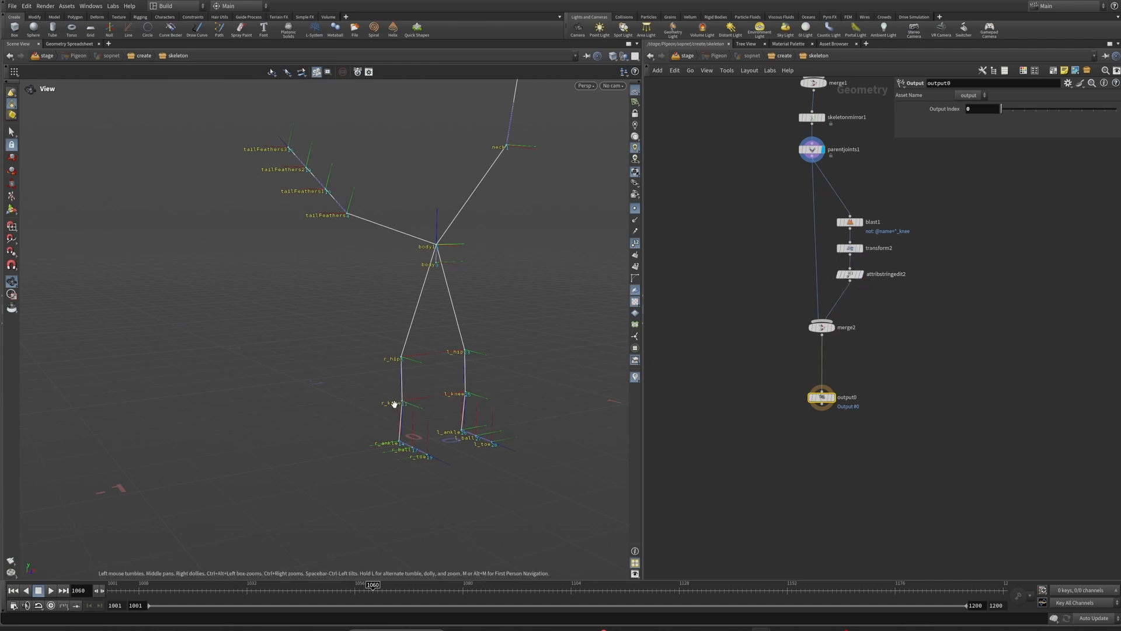
click(835, 384)
middle_drag(744, 391, 752, 365)
key(u)
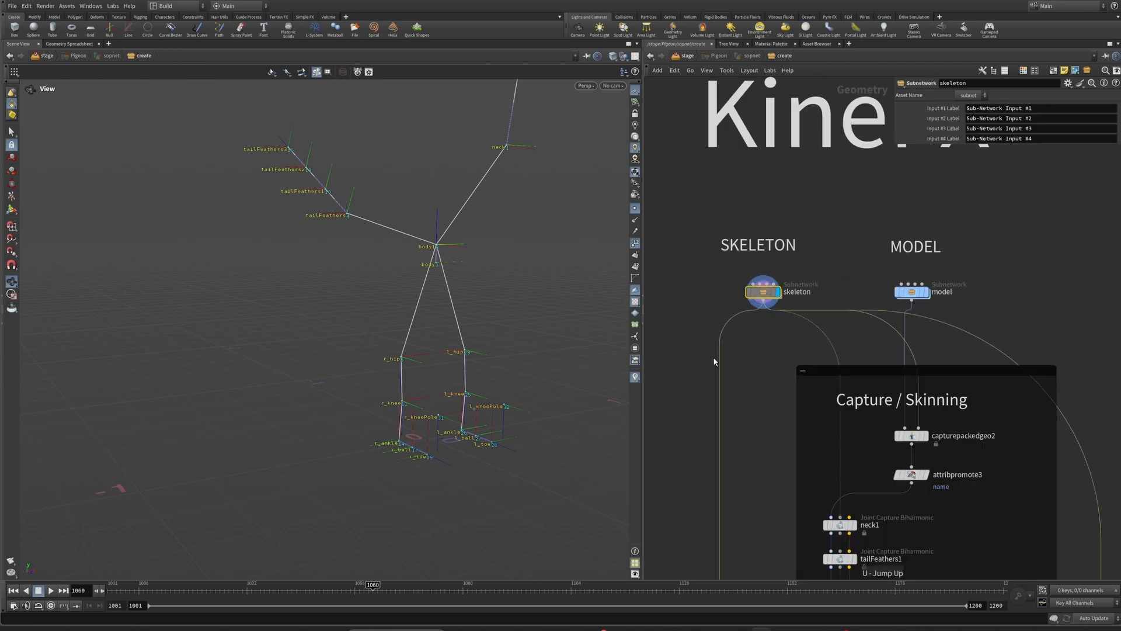
Step: Display the model subnetwork, enter it to view the whole pigeon from the side, and turn off the name labels
click(905, 293)
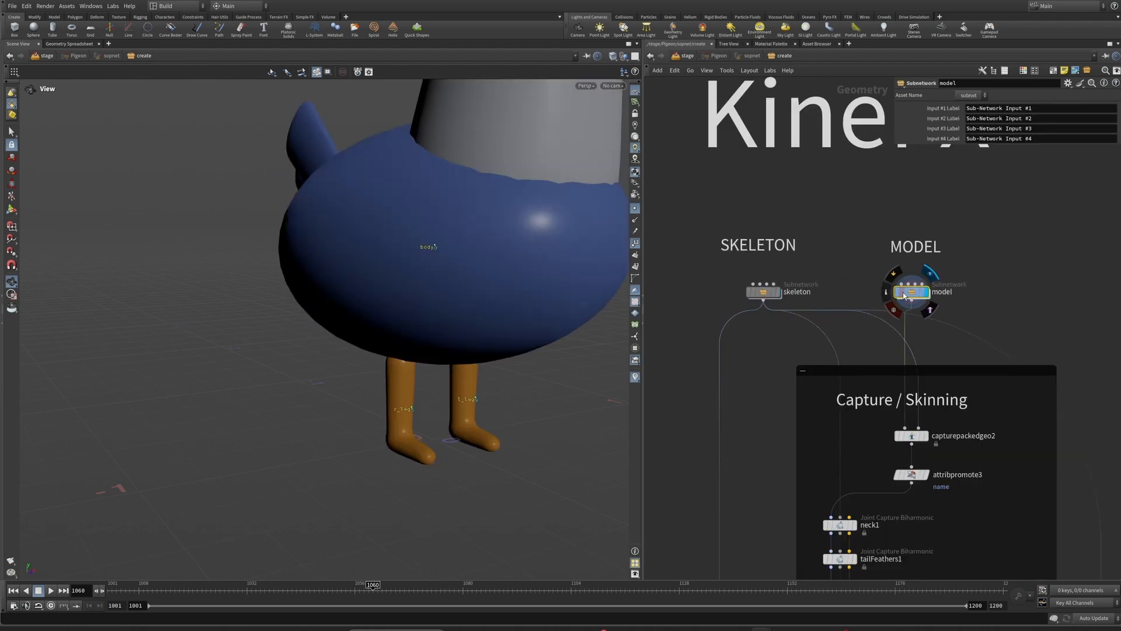
double_click(904, 295)
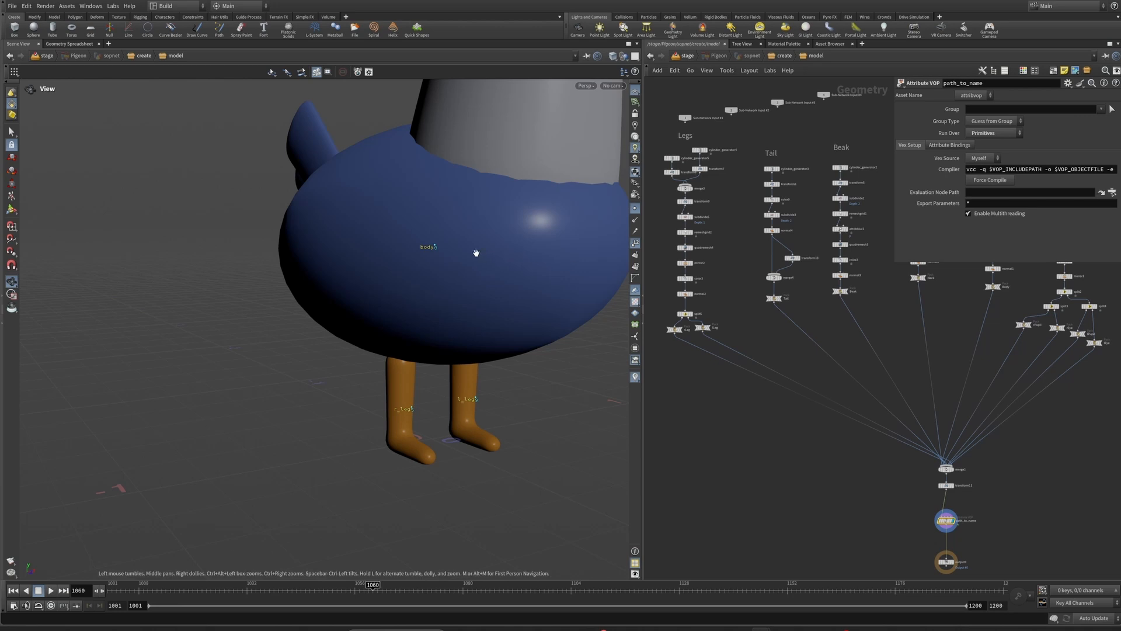
scroll(390, 261, down, 3)
drag(391, 261, 638, 295)
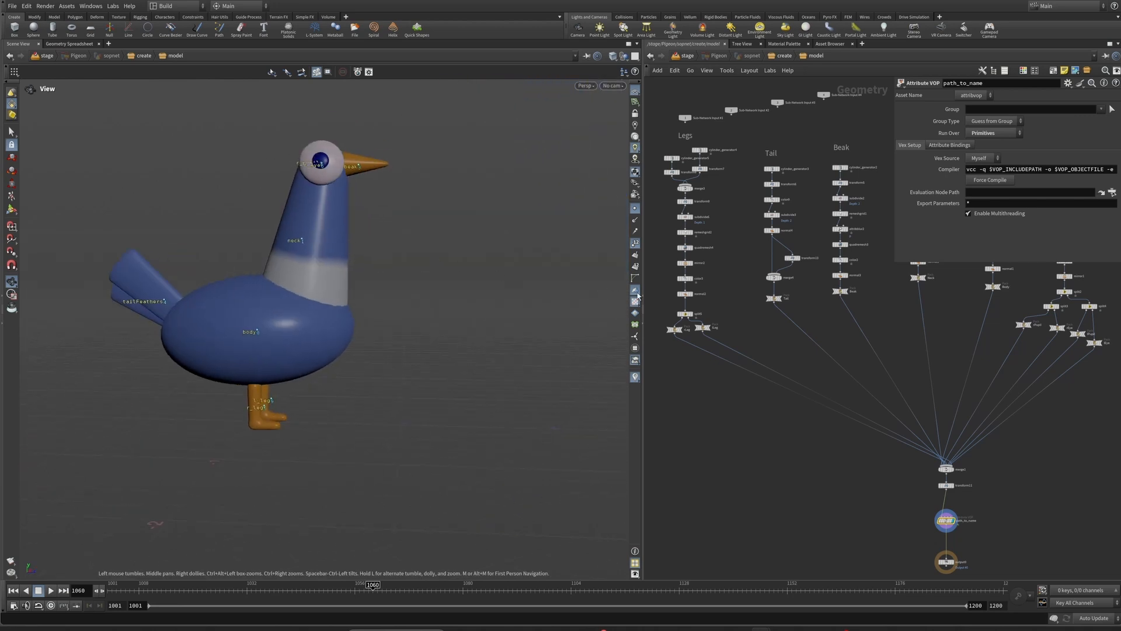
click(635, 377)
Step: Step the display through the body branch from transform1 to the Body pack node and inspect its path attribute
scroll(821, 322, up, 5)
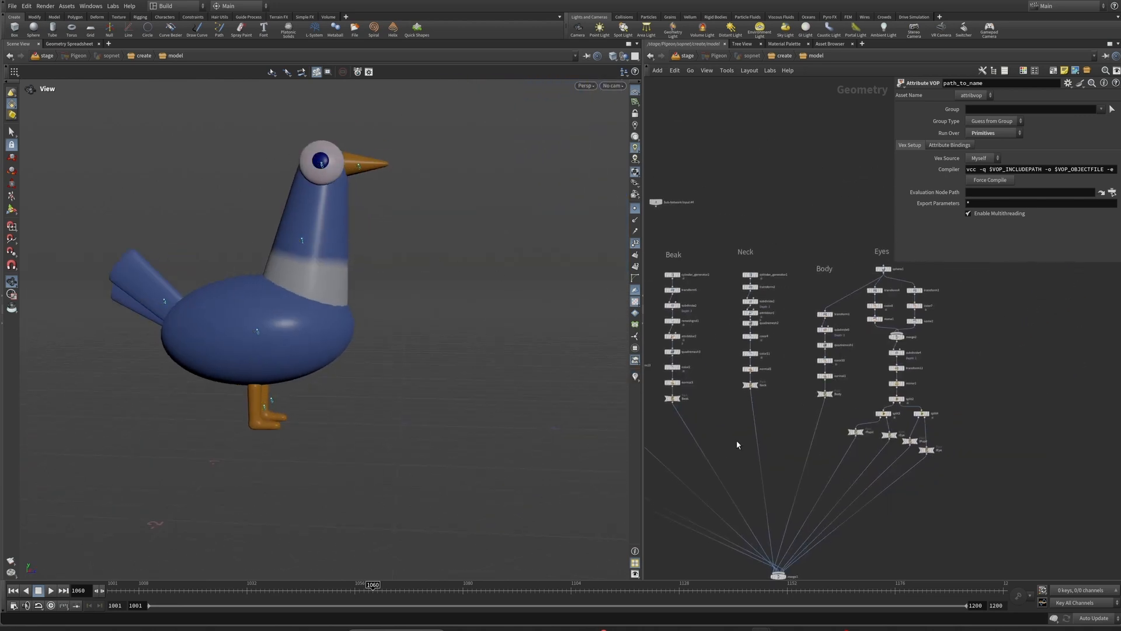
click(819, 320)
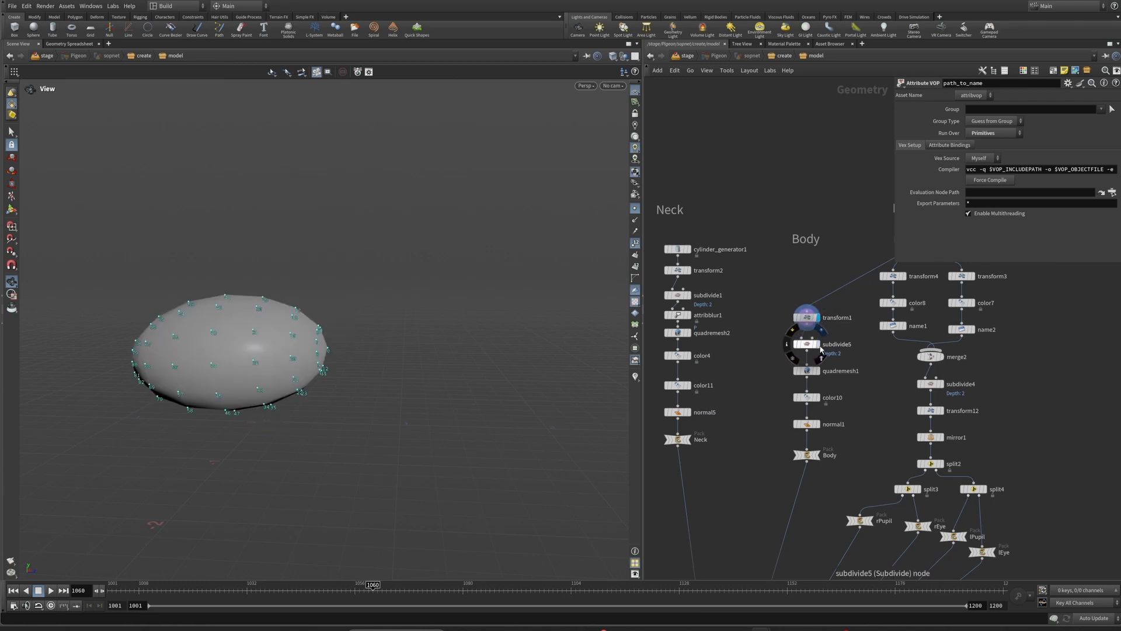
click(820, 347)
click(819, 373)
middle_drag(717, 443, 734, 325)
drag(775, 273, 820, 305)
drag(738, 325, 797, 328)
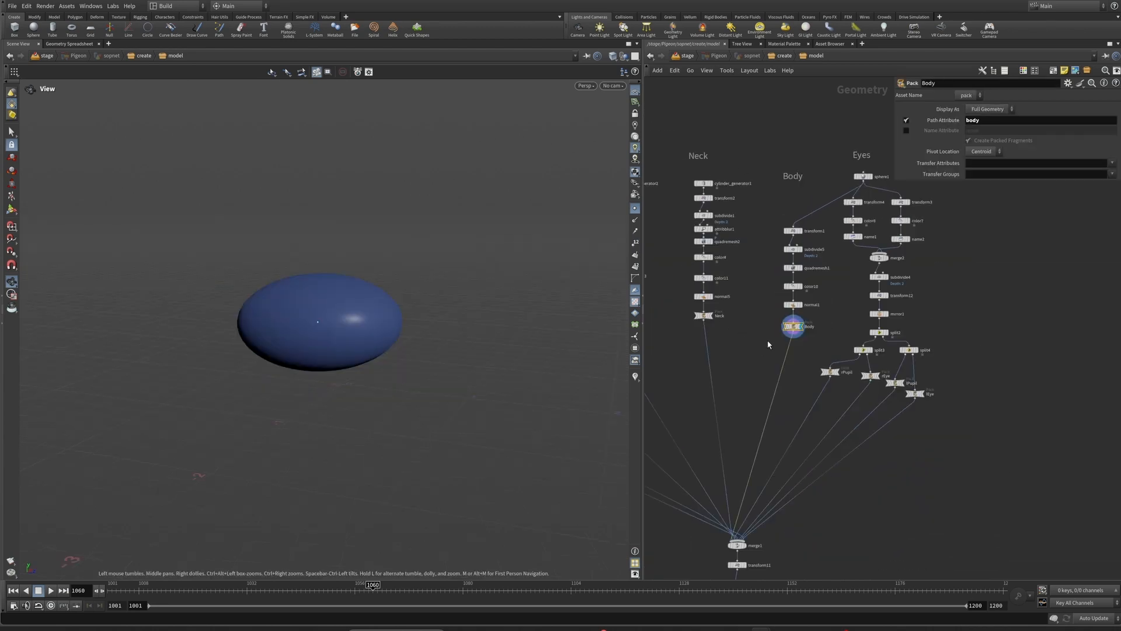
scroll(786, 333, up, 4)
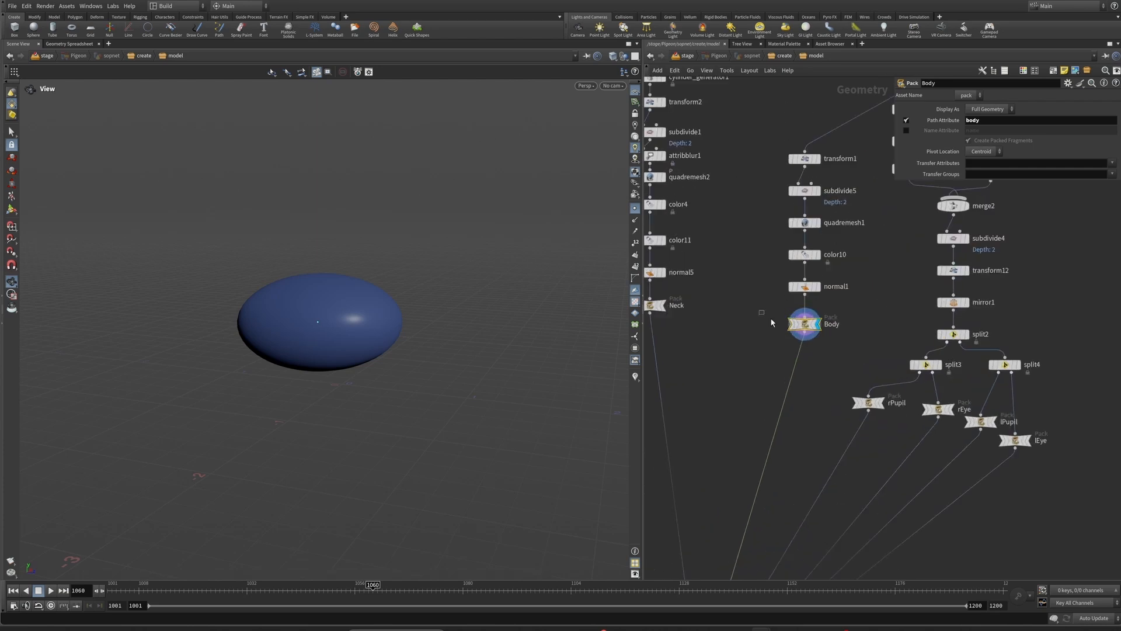
Step: Select and display the rPupil pack node and inspect its path attribute
click(868, 403)
middle_drag(898, 452, 916, 351)
click(898, 302)
scroll(906, 350, down, 3)
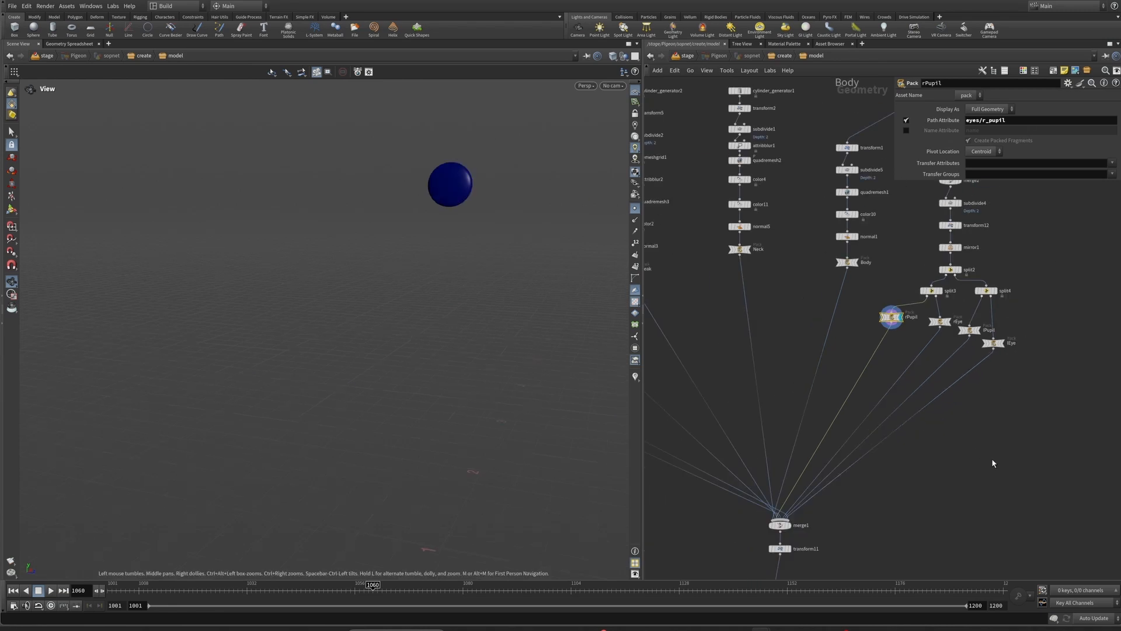
middle_drag(993, 460, 996, 429)
drag(1025, 121, 959, 120)
click(1008, 417)
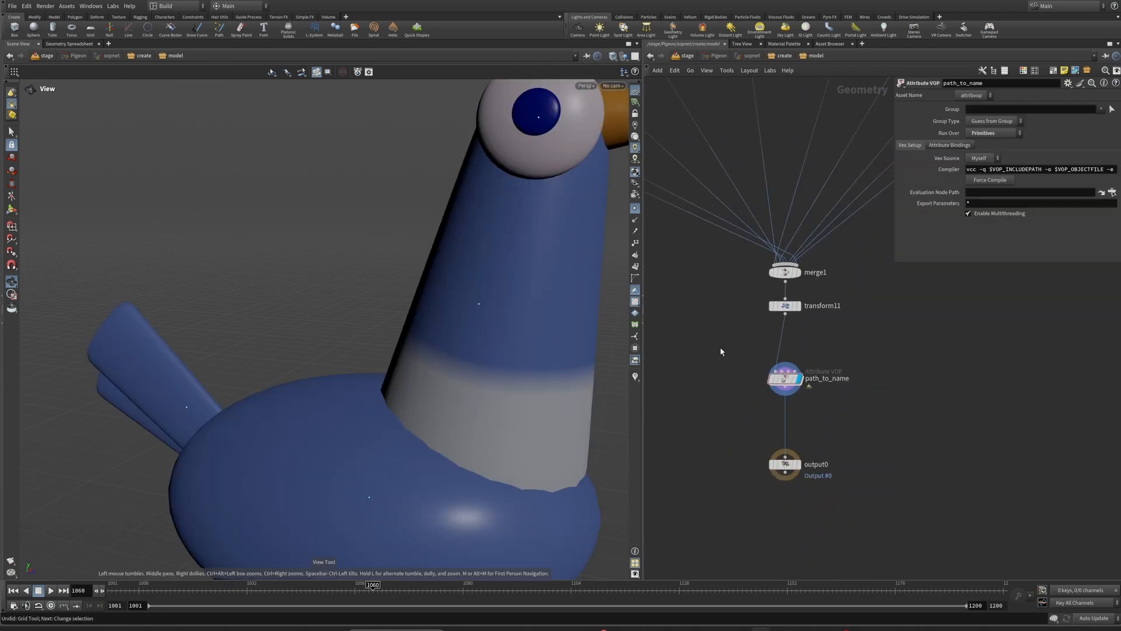
Step: Inspect path_to_name's primitive attributes in the Geometry Spreadsheet, comparing the right pupil's path and name values
drag(721, 346, 840, 398)
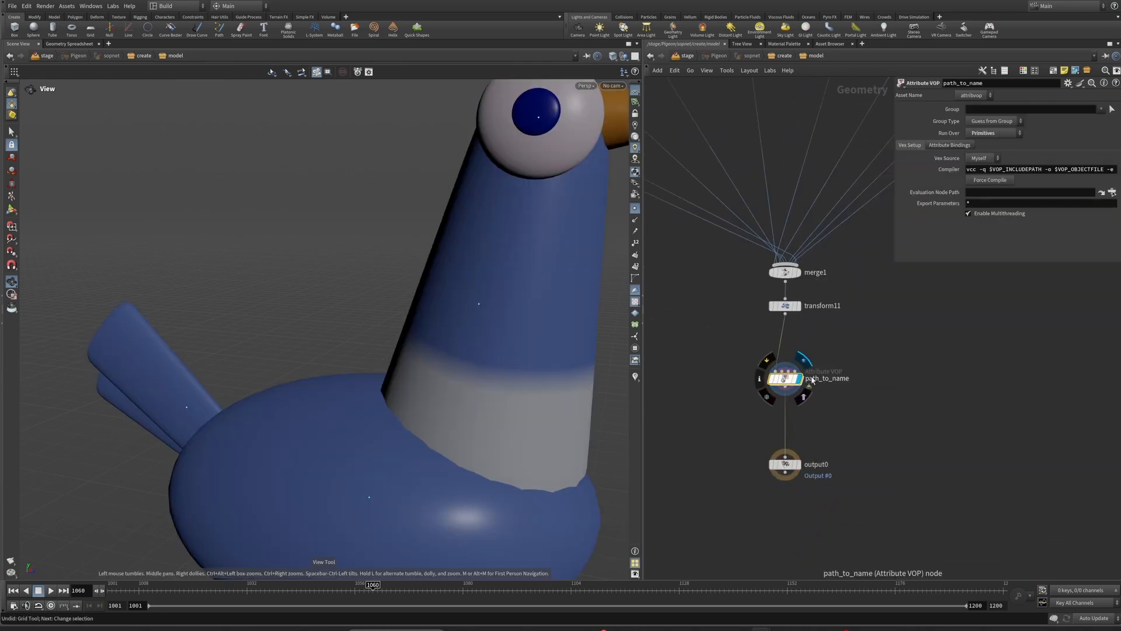
click(61, 44)
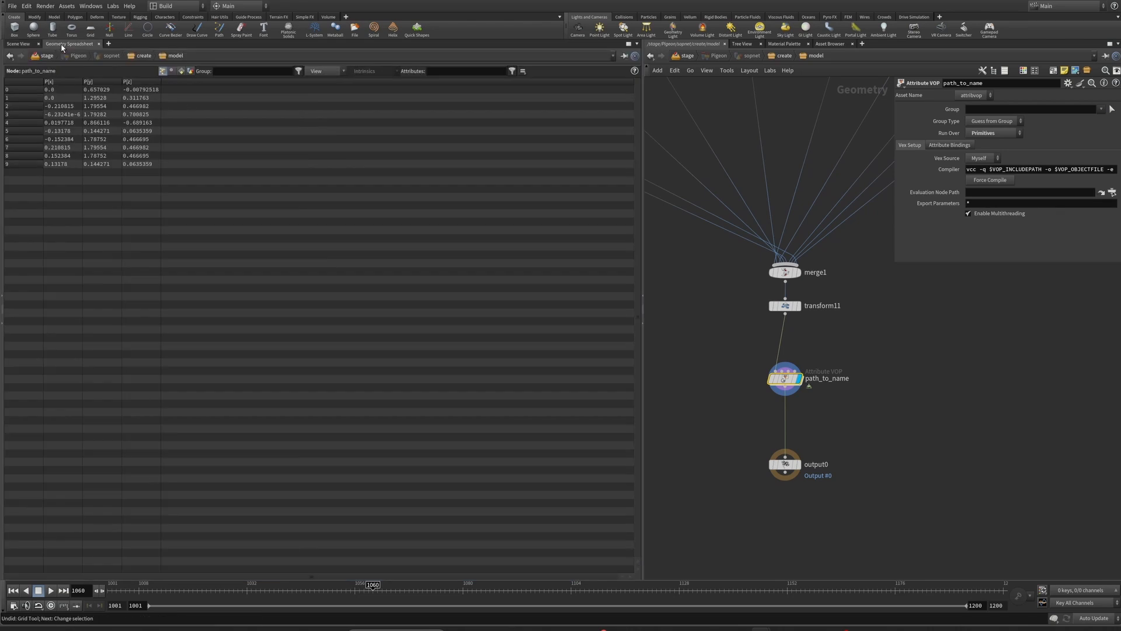
click(181, 71)
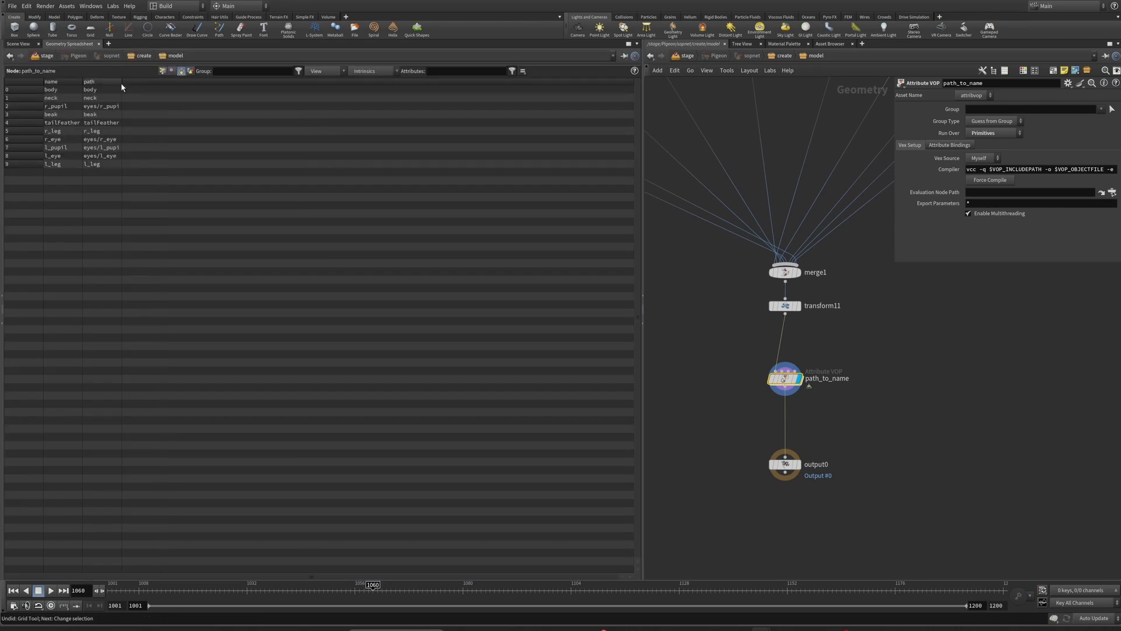
drag(122, 84, 160, 84)
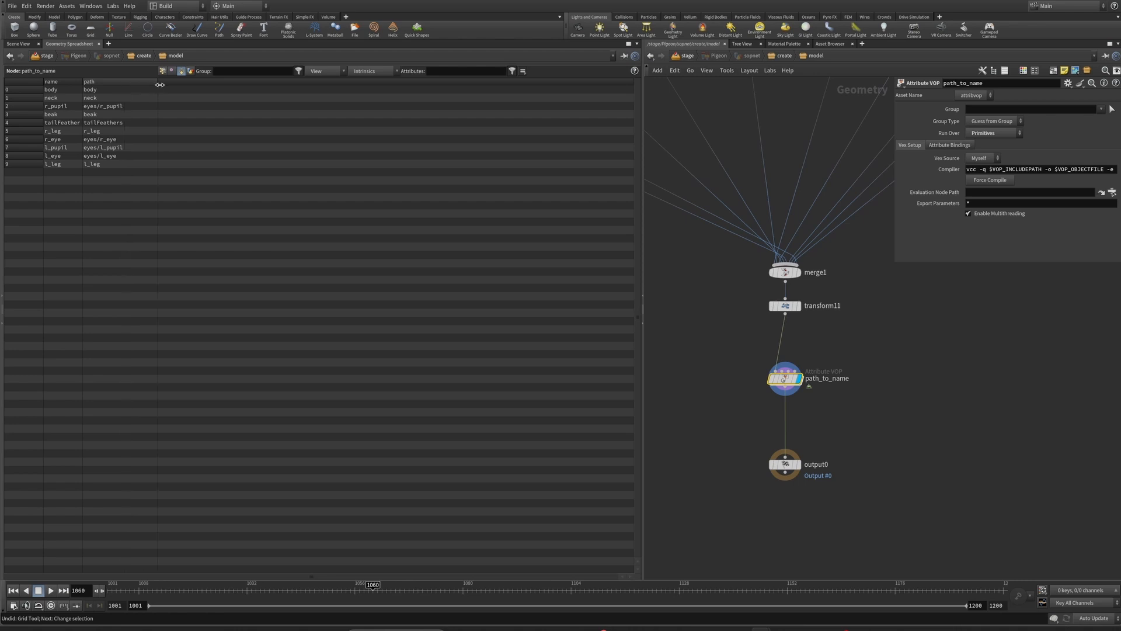
click(100, 108)
drag(100, 106, 125, 108)
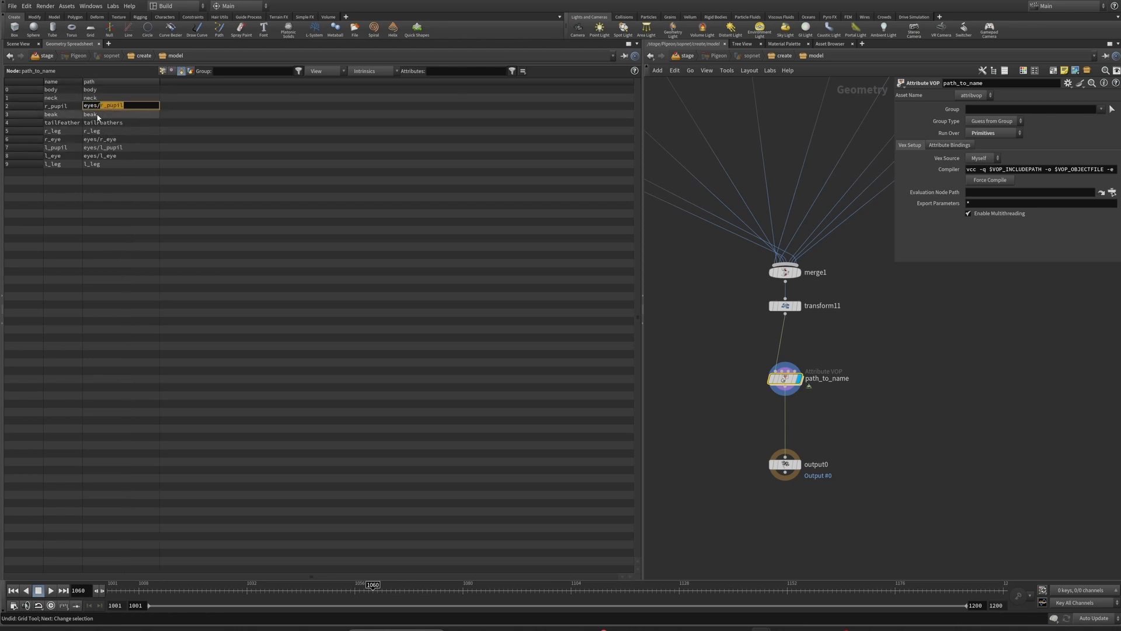
click(63, 107)
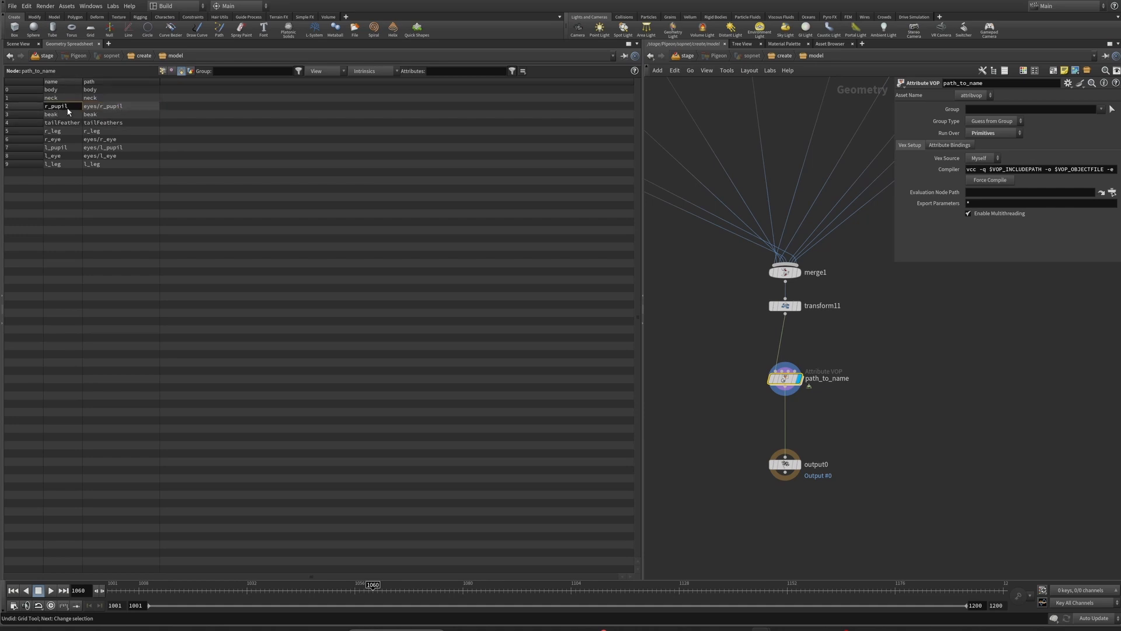
Step: Enter the path_to_name VOP network and inspect its path binding, the / string split, the element lookup and the name binding
double_click(789, 381)
drag(682, 305, 688, 412)
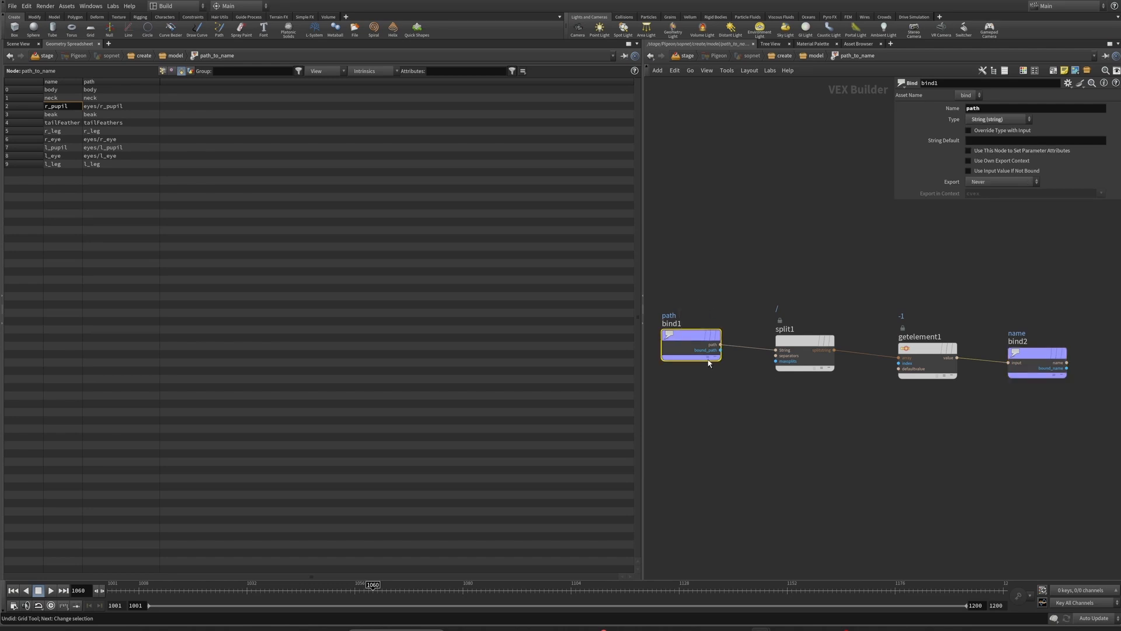
drag(799, 264, 848, 411)
middle_drag(849, 412, 826, 414)
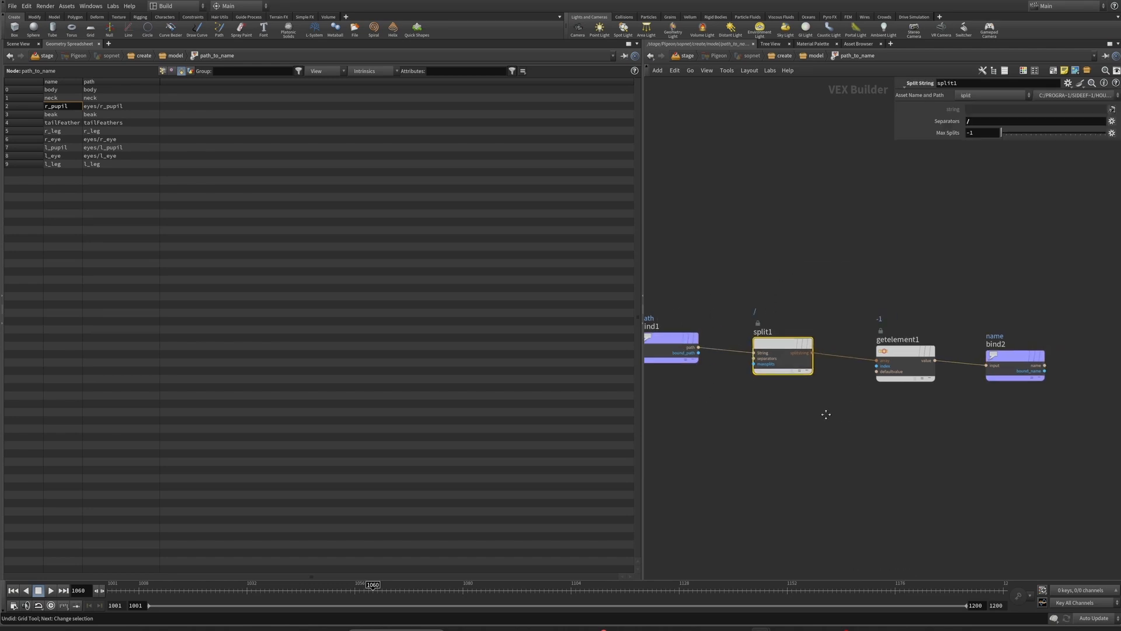
click(975, 123)
drag(882, 297, 902, 436)
middle_drag(902, 436, 818, 428)
drag(905, 289, 977, 461)
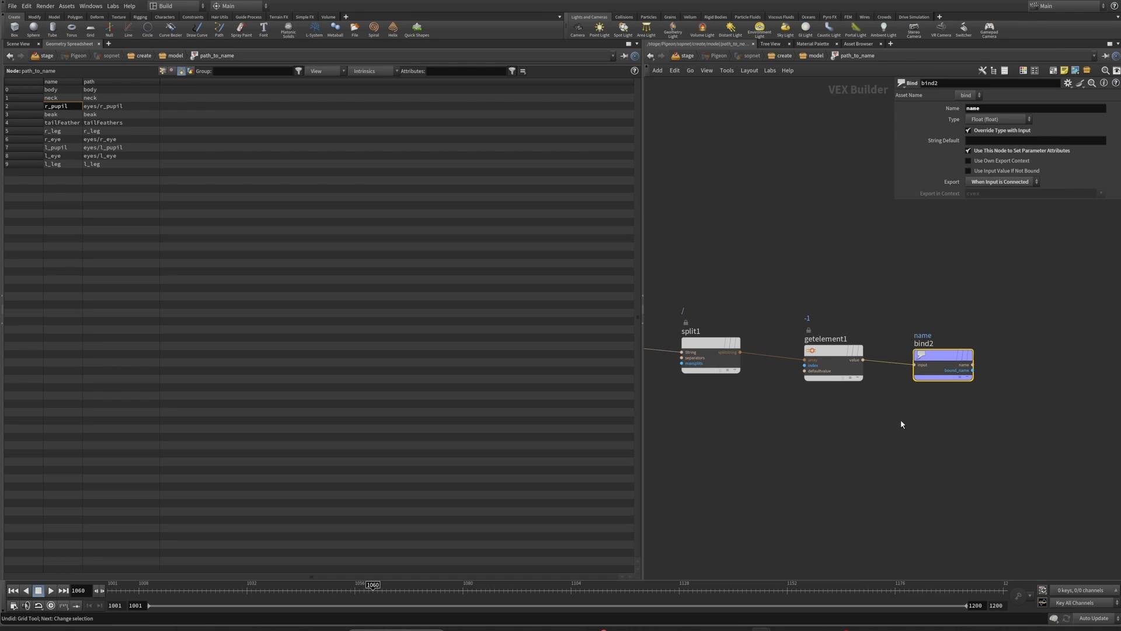
Step: Return to the create network and display the capturepackedgeo2 node in the Capture / Skinning section
key(u)
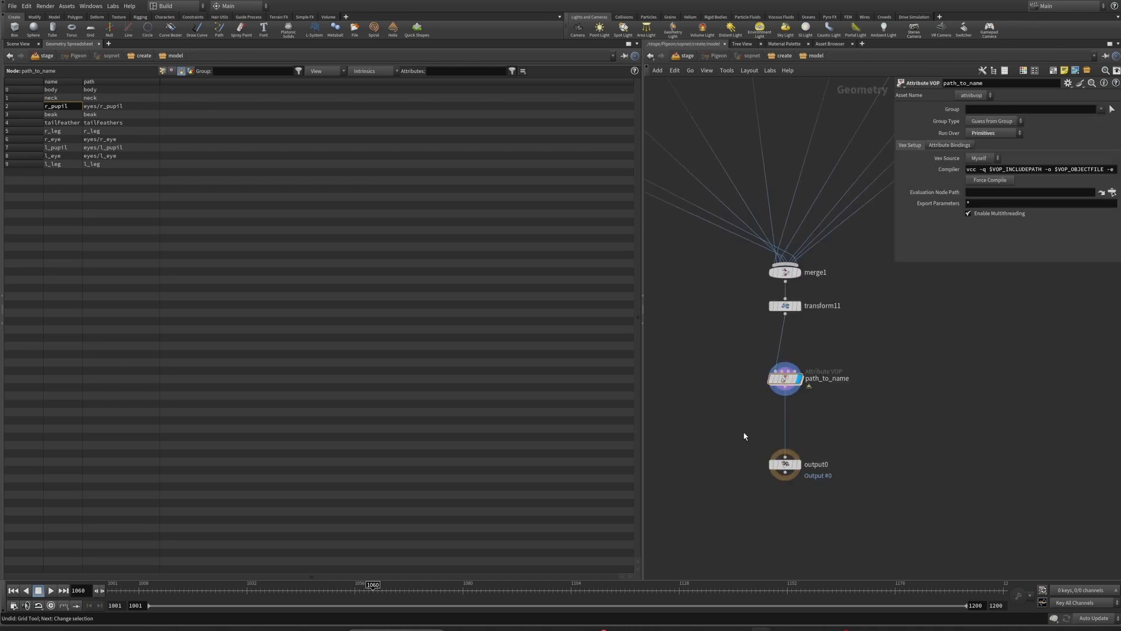
key(u)
middle_drag(741, 434, 740, 372)
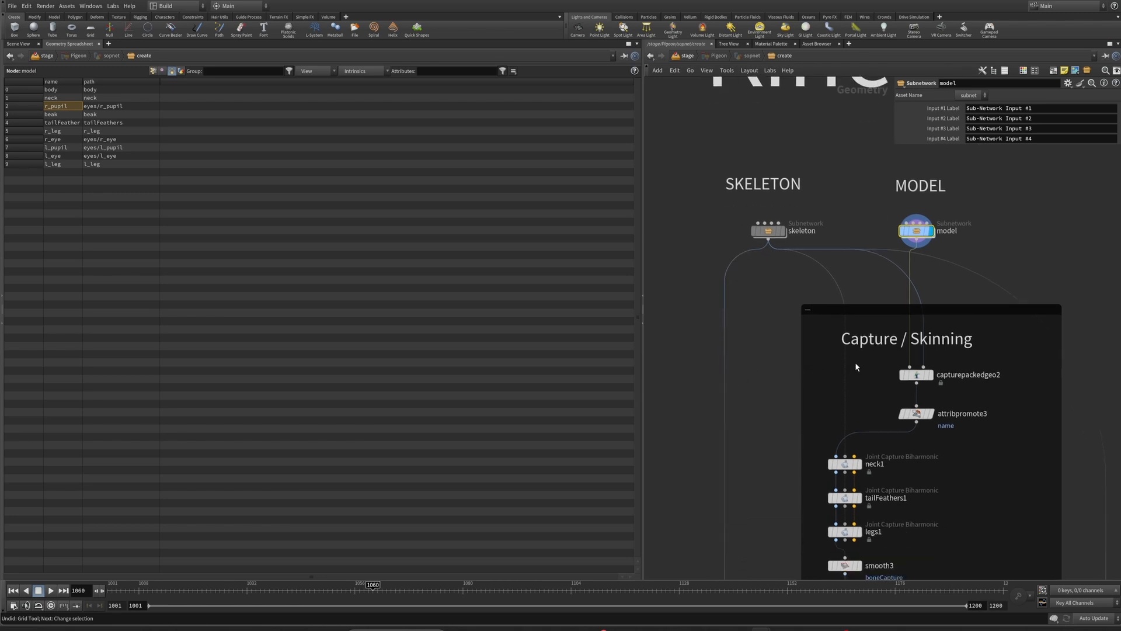
middle_drag(855, 363, 805, 369)
drag(812, 369, 873, 390)
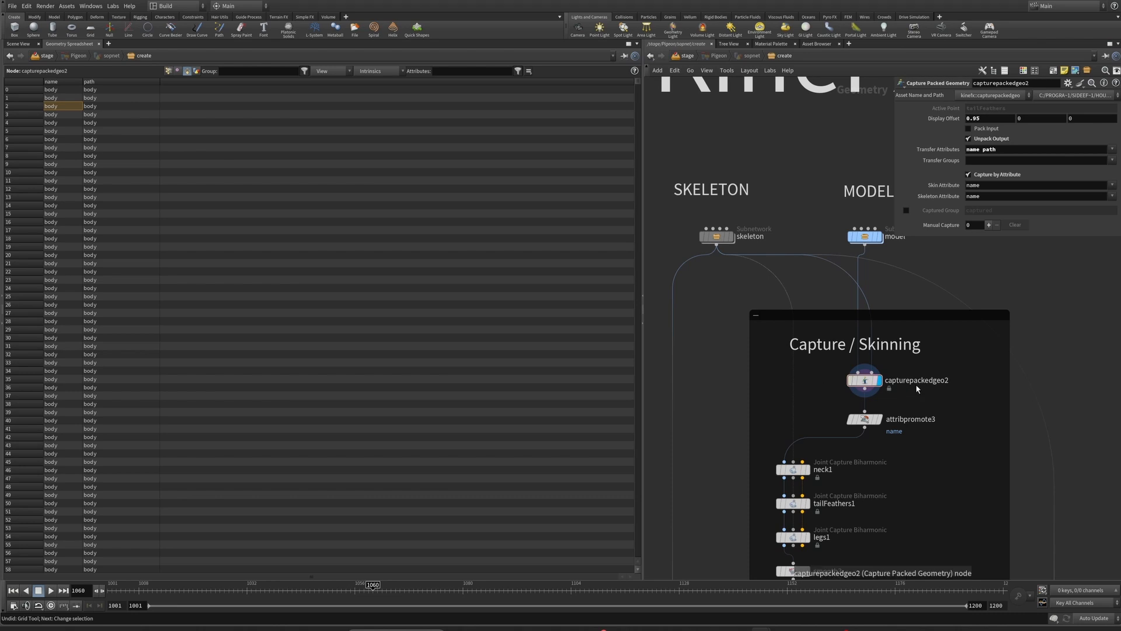
Step: View the captured pigeon in the 3D scene from the side and check capturepackedgeo2's Skin Attribute and Skeleton Attribute
key(ctrl+Tab)
right_drag(457, 216, 156, 190)
drag(156, 190, 381, 222)
drag(380, 222, 356, 210)
double_click(979, 186)
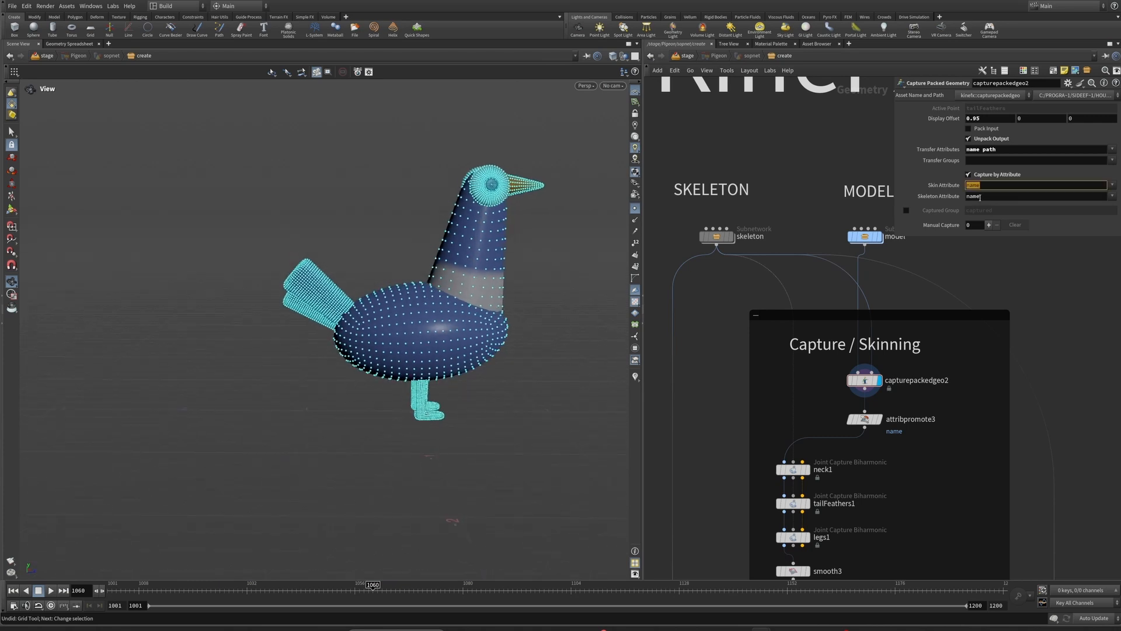
double_click(988, 197)
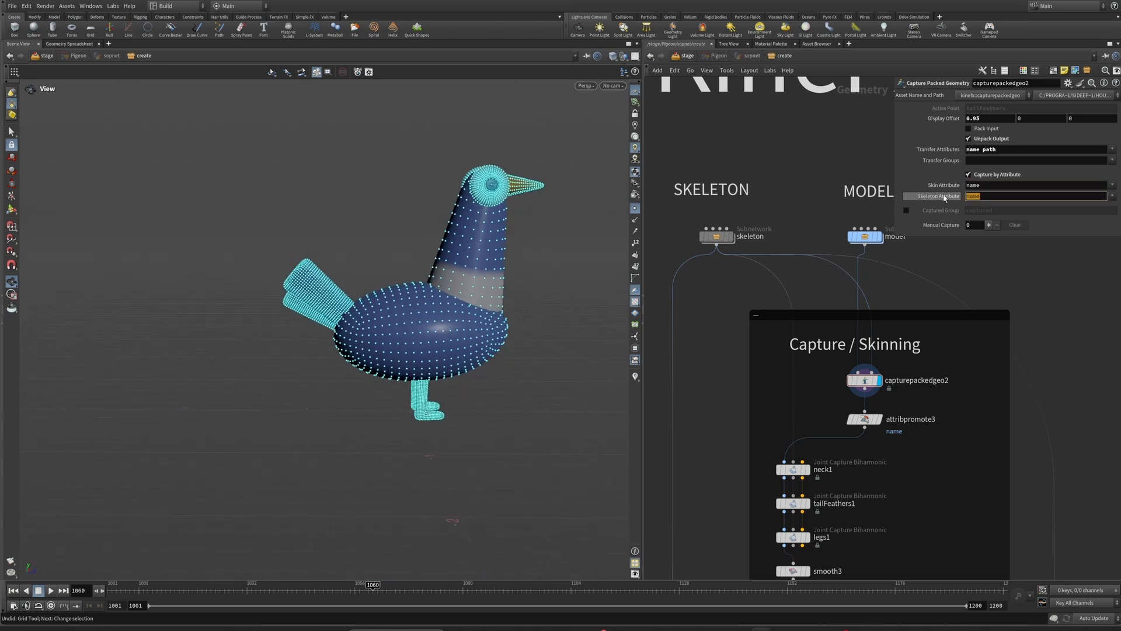
click(710, 328)
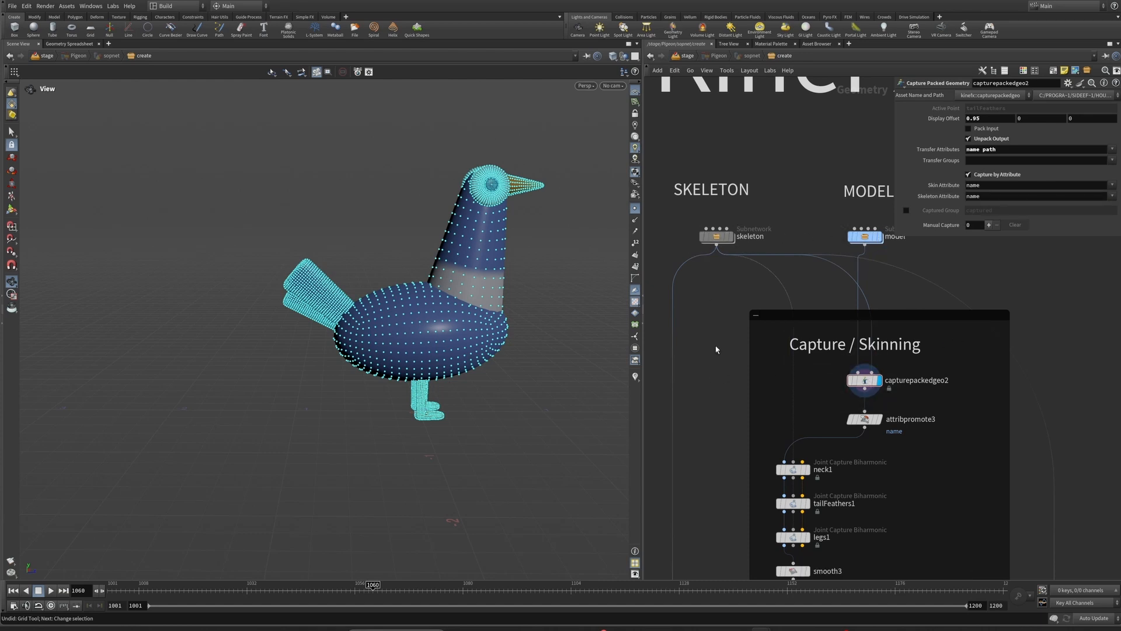
Step: Review the neck1, tailFeathers1 and legs1 biharmonic capture nodes, and display smooth3 to inspect its boneCapture smoothing settings
middle_drag(738, 429, 735, 330)
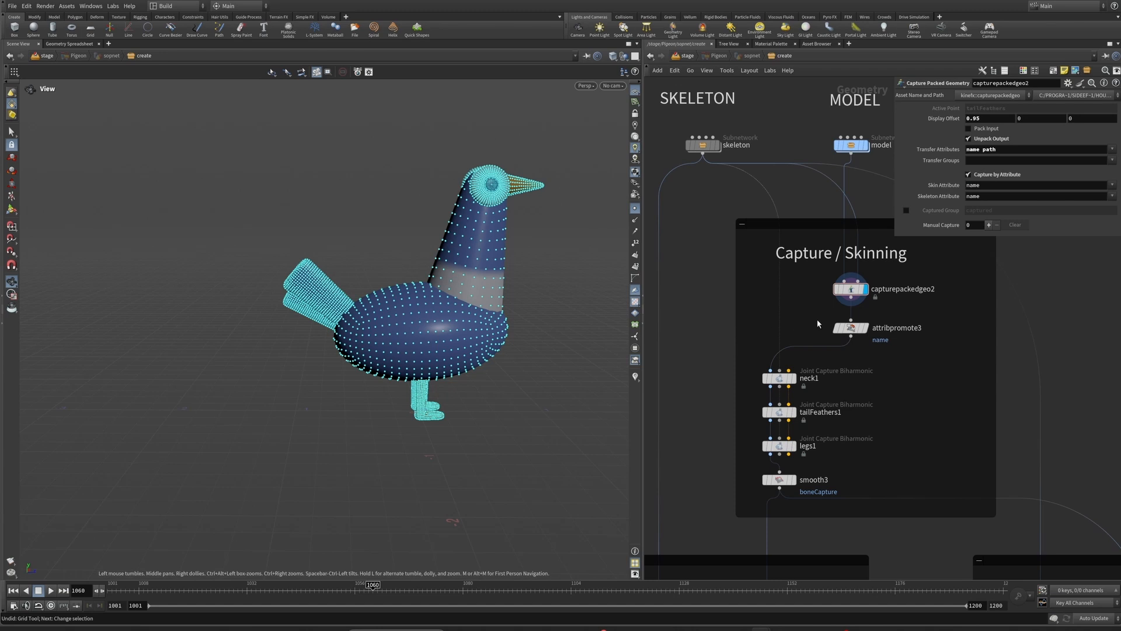
middle_drag(818, 319, 793, 289)
drag(717, 323, 797, 433)
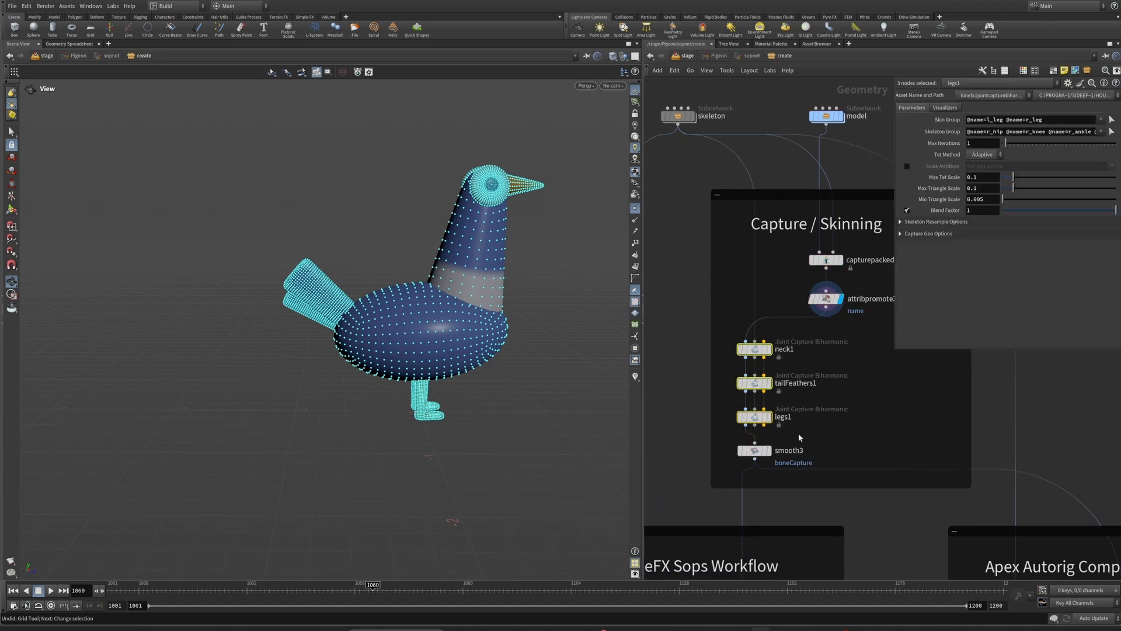
click(754, 450)
click(768, 451)
middle_drag(821, 440, 866, 416)
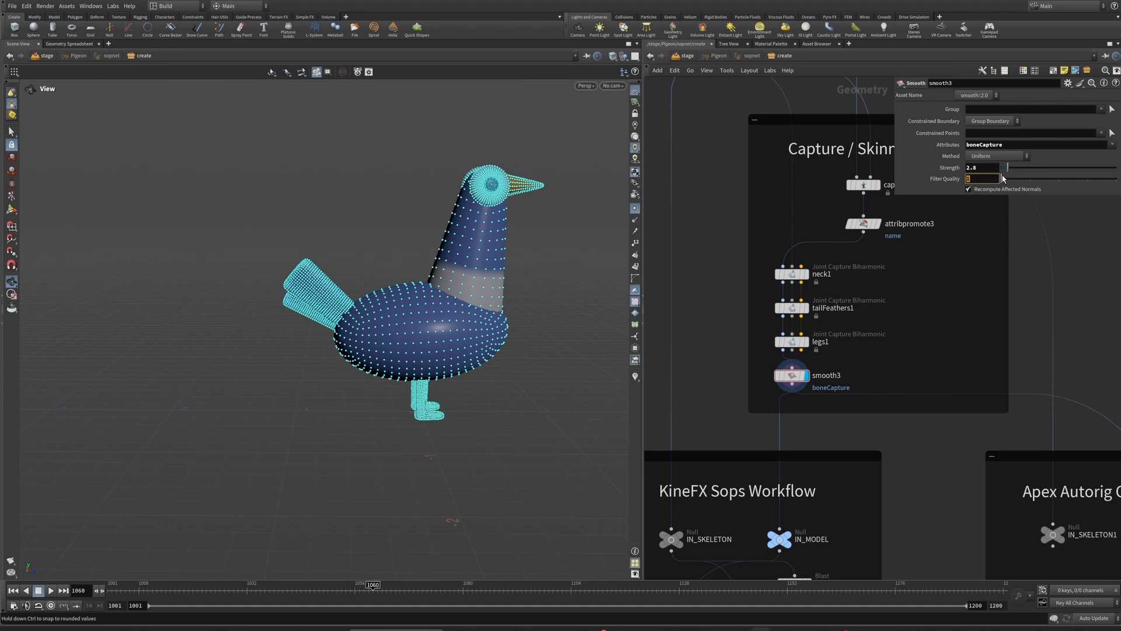
mouse_move(1002, 178)
mouse_down()
mouse_move(1030, 178)
mouse_move(1009, 181)
mouse_up()
Step: Go over the whole network layout and display bonedeform2 in the KineFX Sops Workflow section
middle_drag(717, 376, 724, 299)
scroll(801, 286, down, 3)
scroll(801, 287, down, 3)
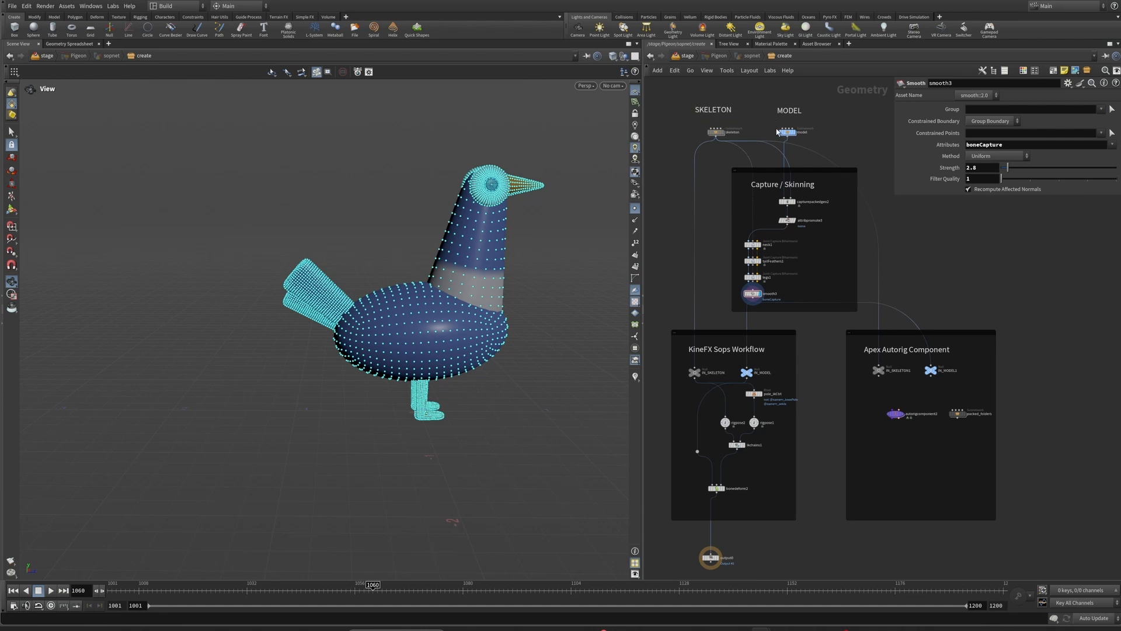
middle_drag(818, 335, 851, 184)
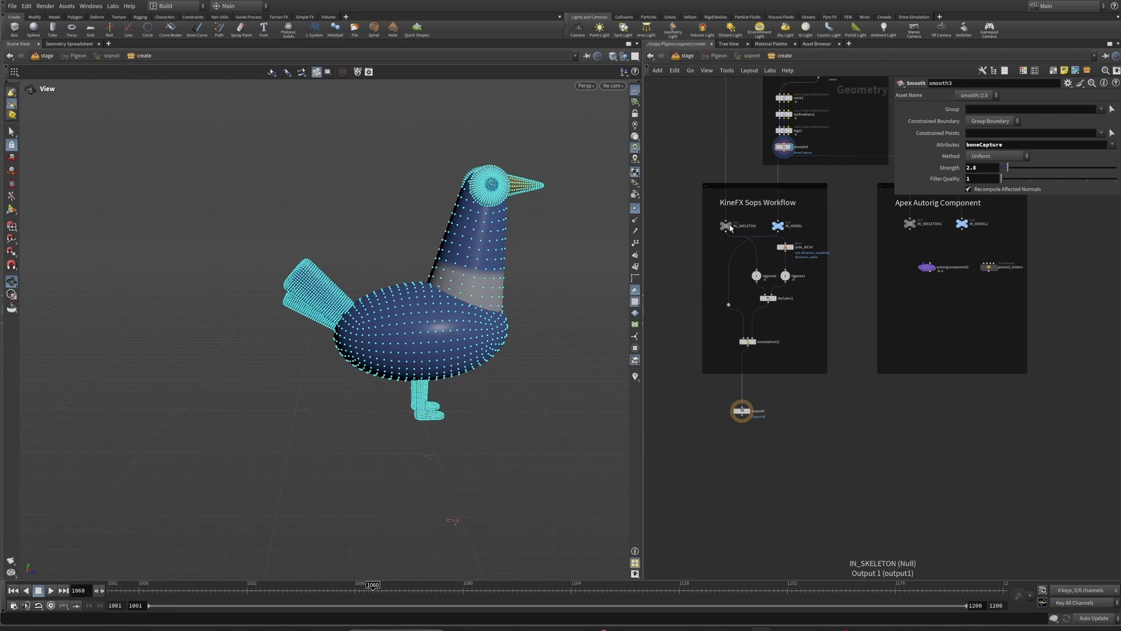
scroll(736, 350, up, 5)
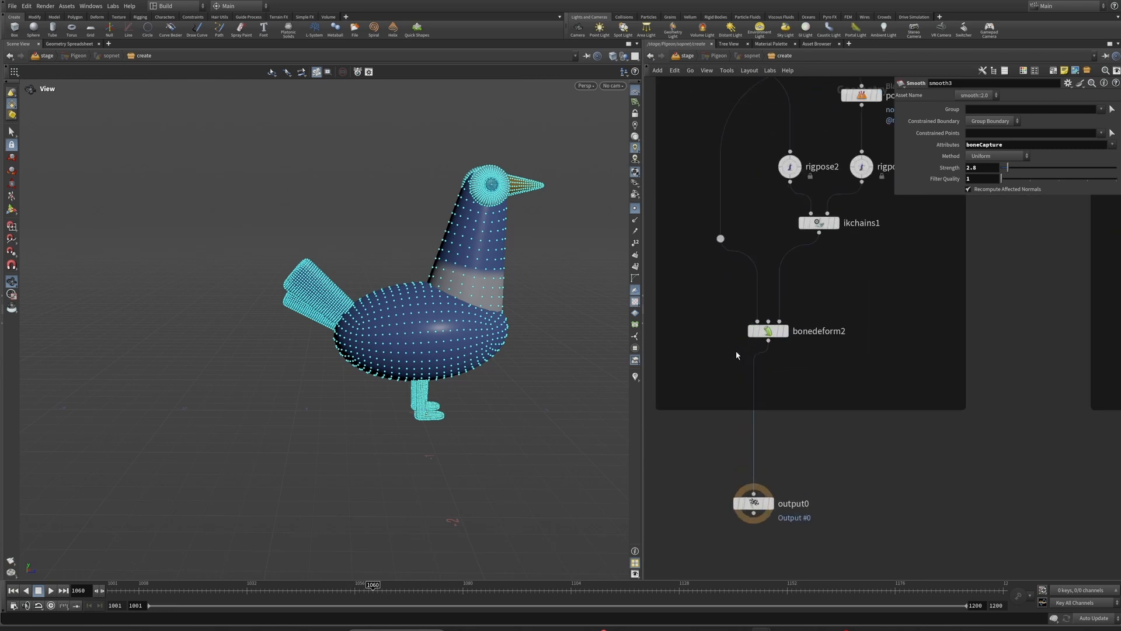
middle_drag(736, 350, 737, 406)
click(751, 384)
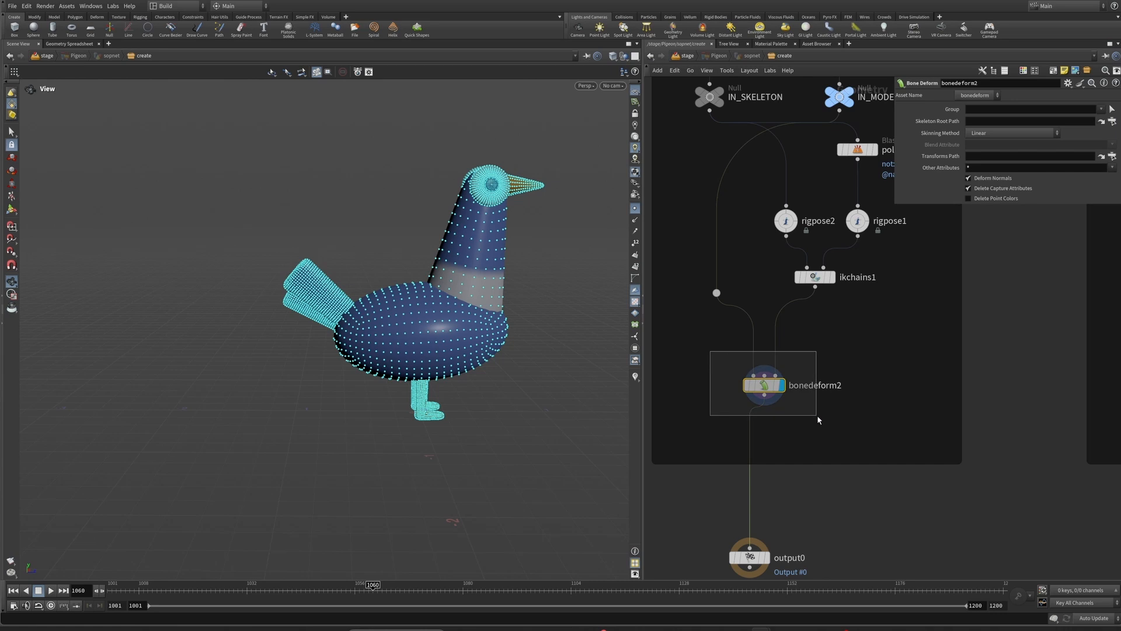
Step: Turn off the point display and frame the shaded pigeon from a closer side angle
click(636, 211)
mouse_move(455, 243)
mouse_down()
mouse_move(414, 243)
mouse_move(361, 273)
mouse_up()
middle_drag(445, 286, 347, 275)
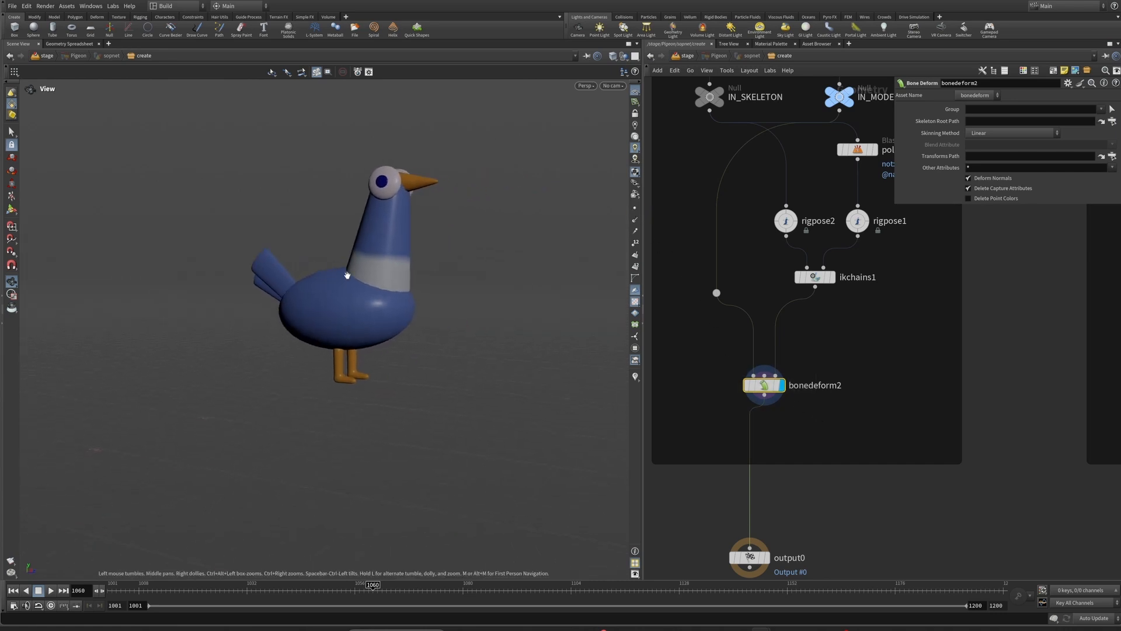
right_drag(347, 276, 476, 288)
middle_drag(470, 299, 480, 341)
Step: Display the IN_SKELETON null, followed by rigpose2 to show its poseable joints
middle_drag(685, 151, 696, 207)
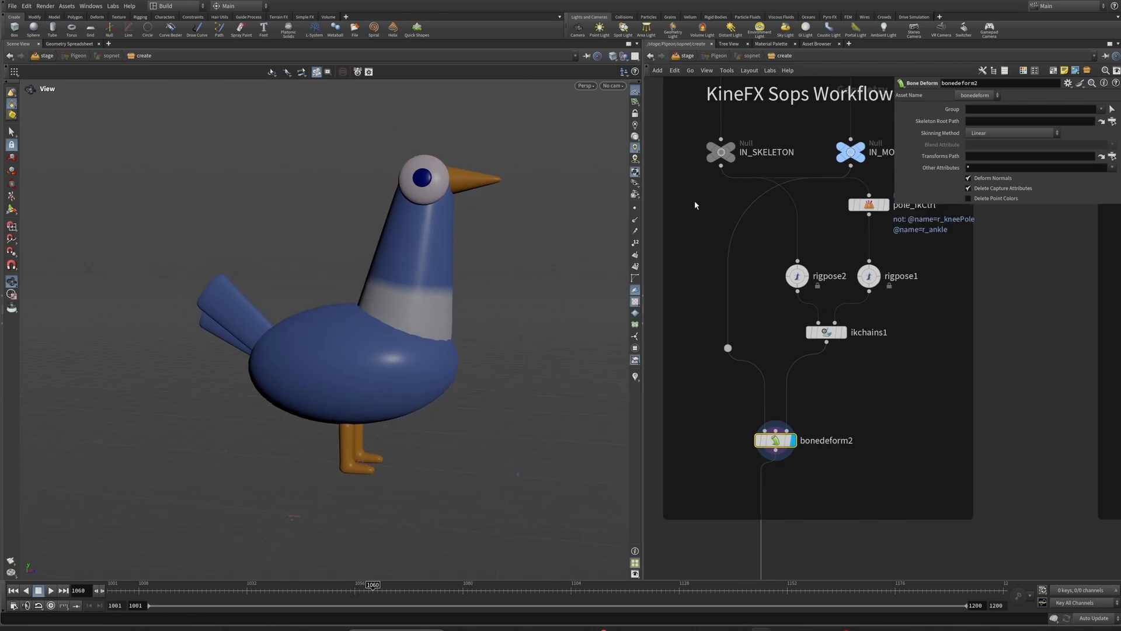
click(727, 150)
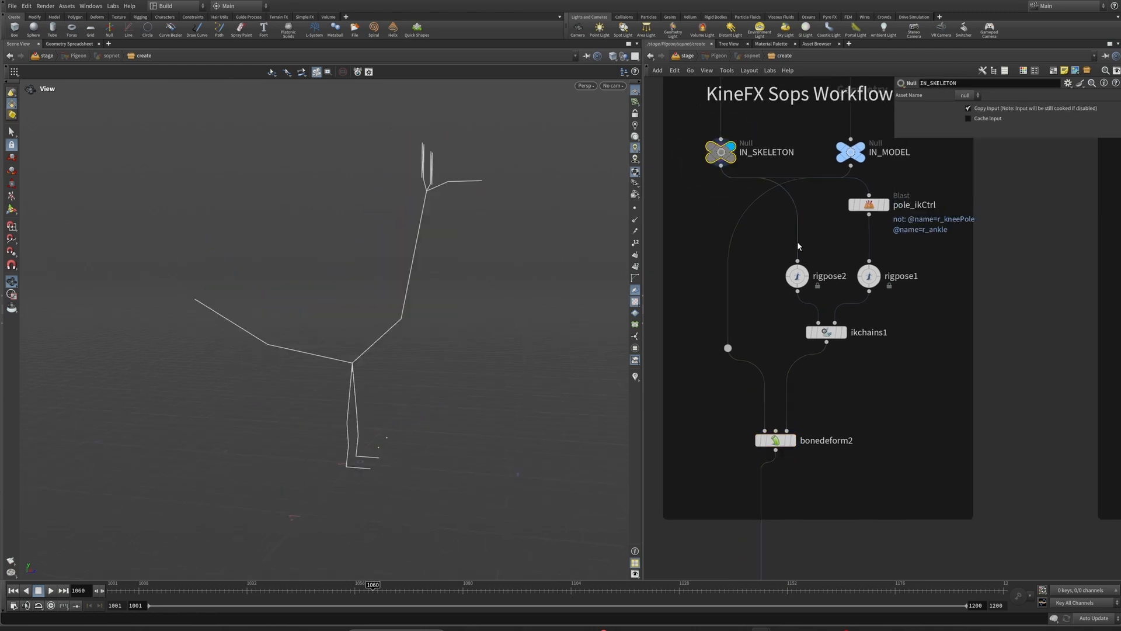
click(798, 273)
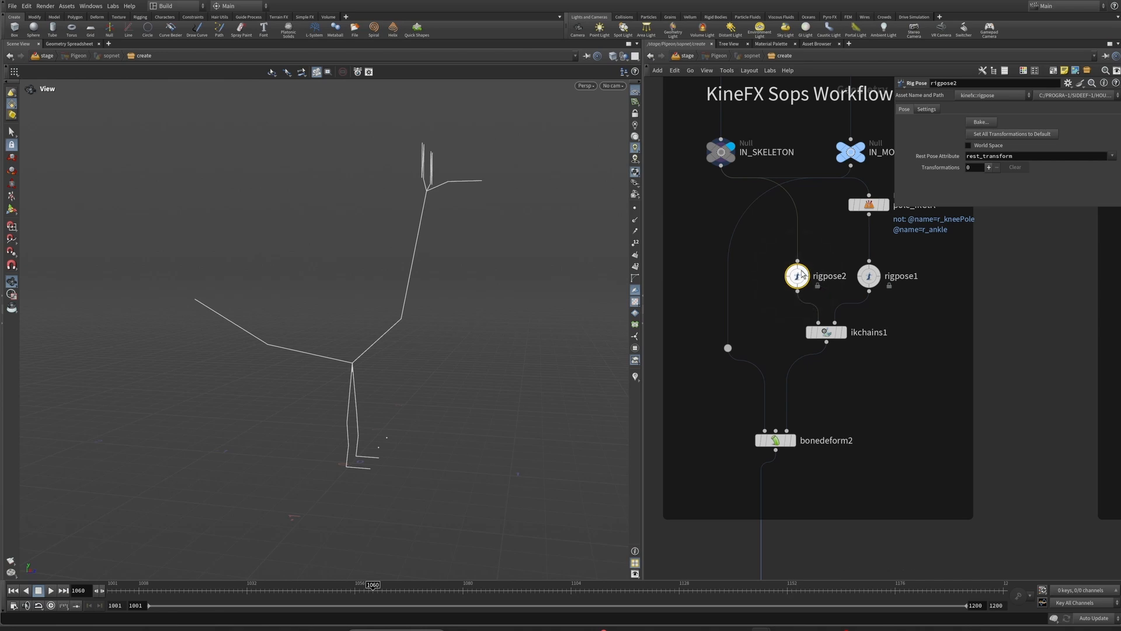
click(10, 210)
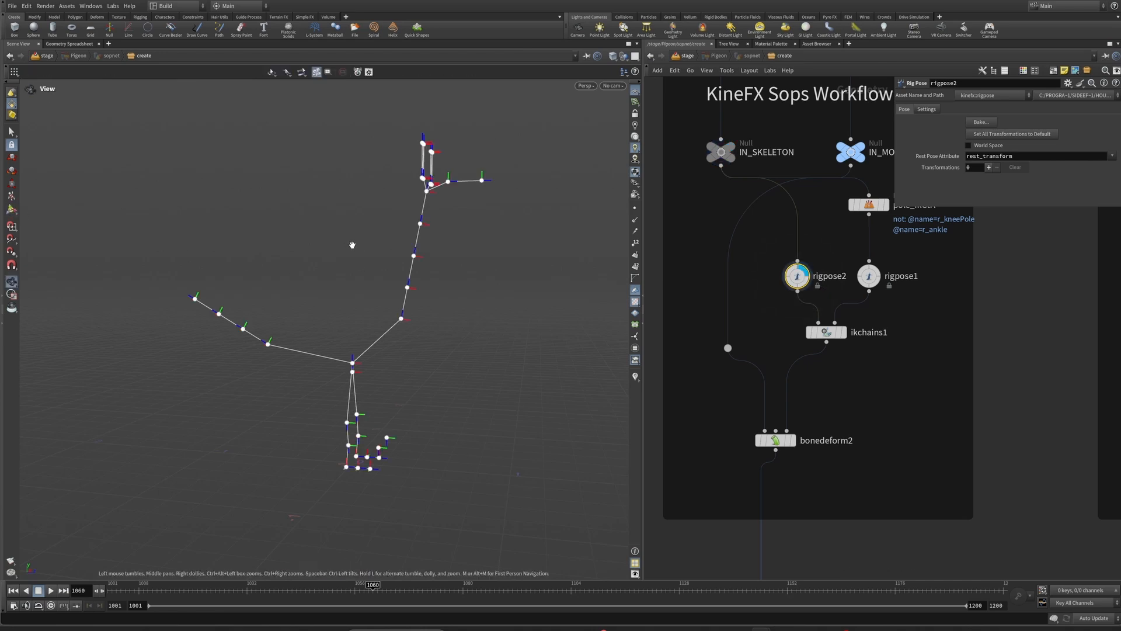
Step: Select the neck, neck1, neck2 and neck3 joints in rigpose2, try rotating them together, and undo the rotation
drag(363, 210, 498, 346)
drag(454, 279, 367, 271)
click(369, 269)
mouse_move(429, 227)
mouse_down()
mouse_move(421, 245)
mouse_move(423, 237)
mouse_up()
key(ctrl+z)
key(ctrl+z)
key(ctrl+z)
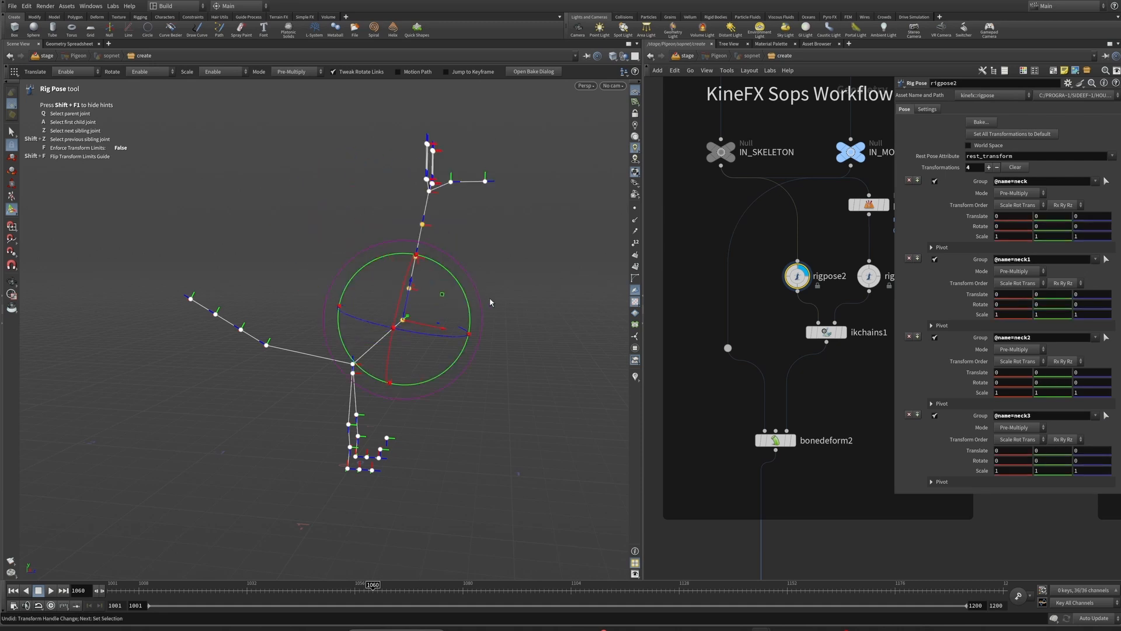
Step: Wire rigpose2 directly into bonedeform2, test-rotate the four neck joints about 3.2 degrees on the displayed pigeon, and undo the rotation
drag(797, 295, 788, 431)
click(792, 442)
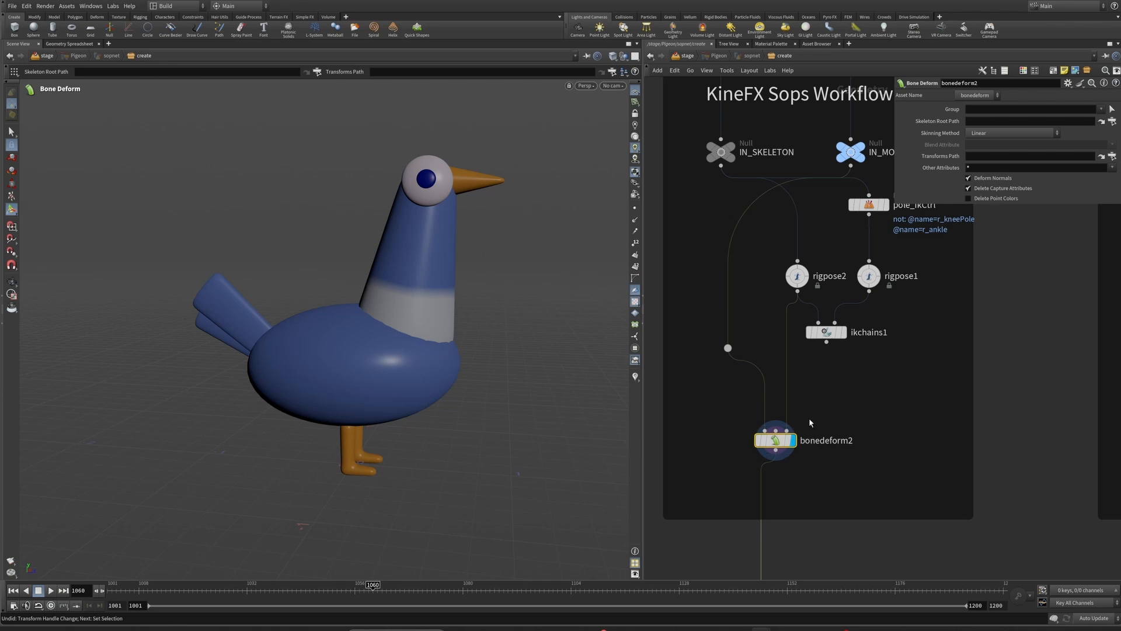
click(798, 279)
key(Return)
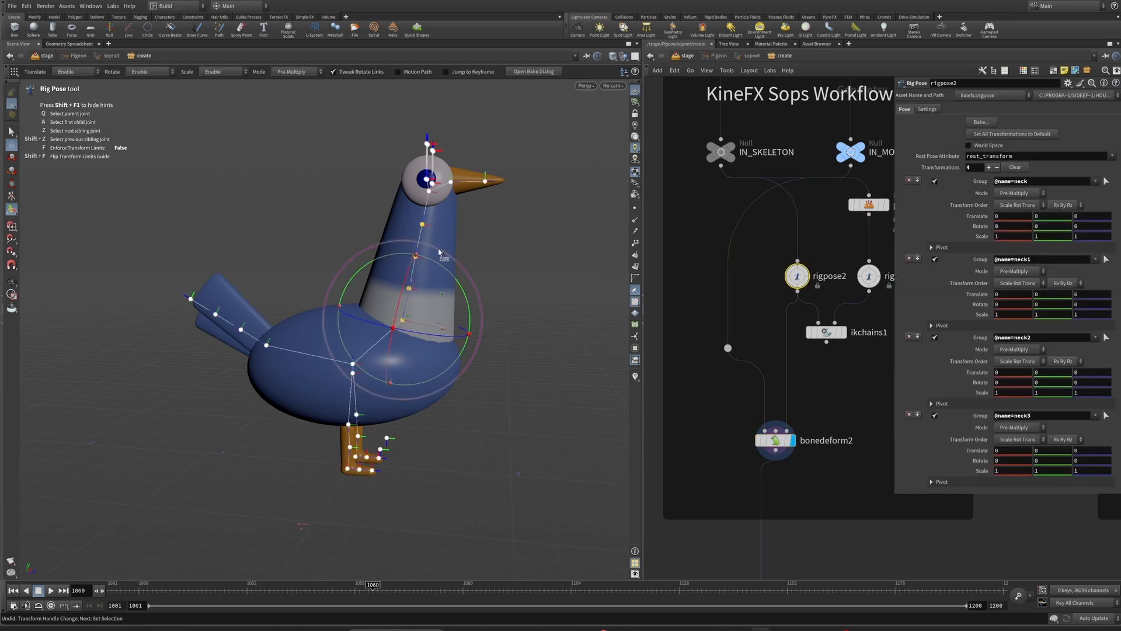
drag(451, 285, 469, 266)
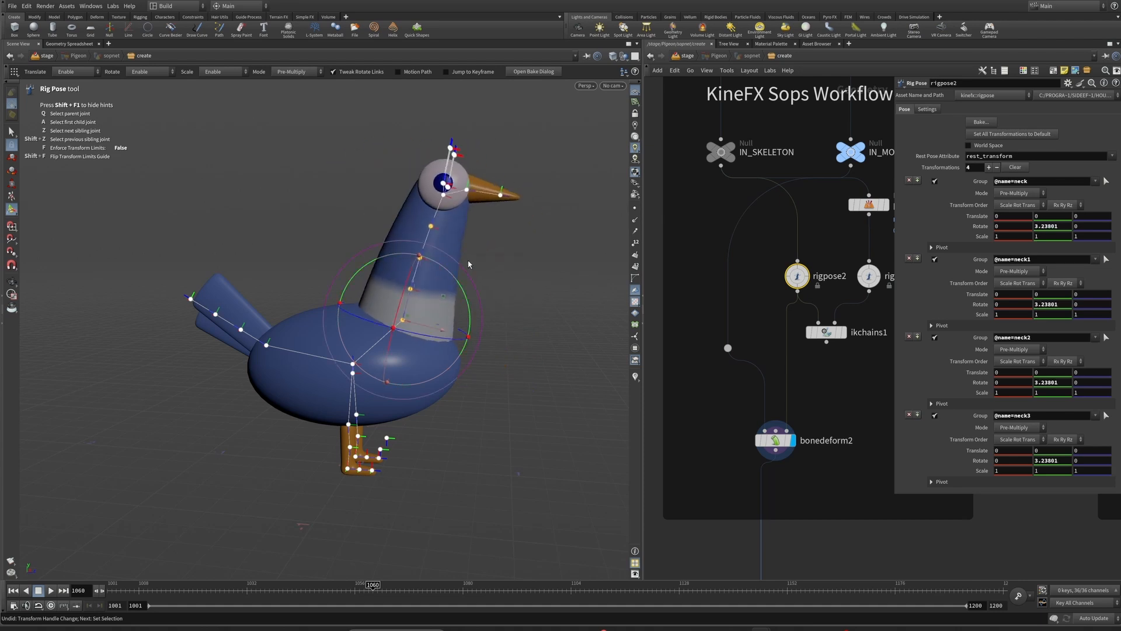
key(ctrl+z)
Step: Display the pole_ikCtrl blast node with visualizers on and examine the r_kneePole and r_ankle points
middle_drag(841, 400, 791, 436)
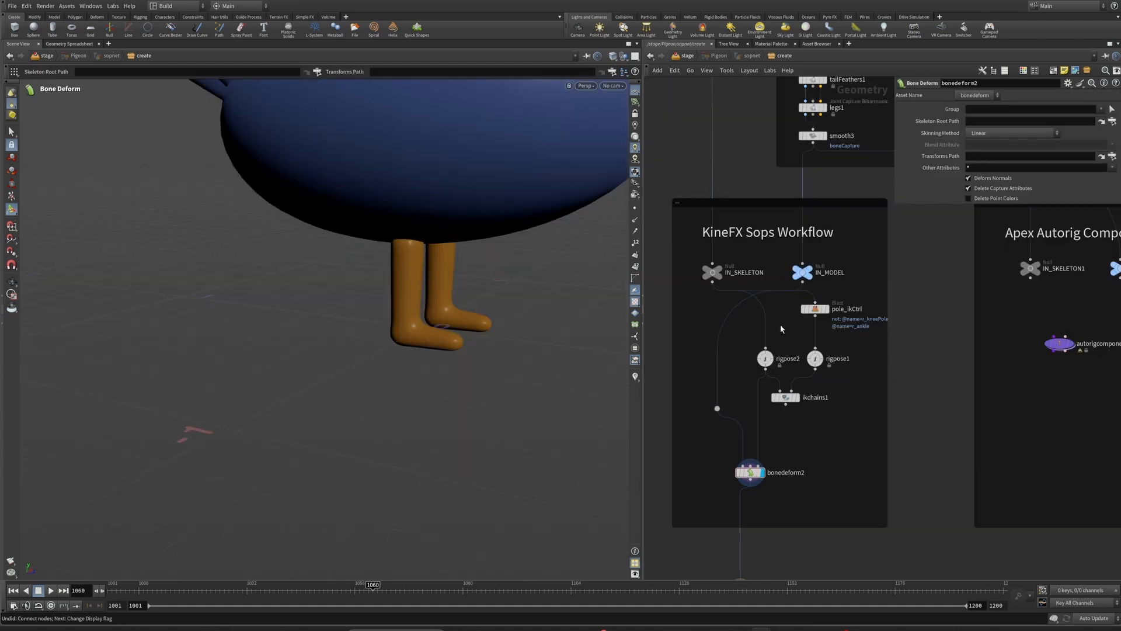
click(821, 309)
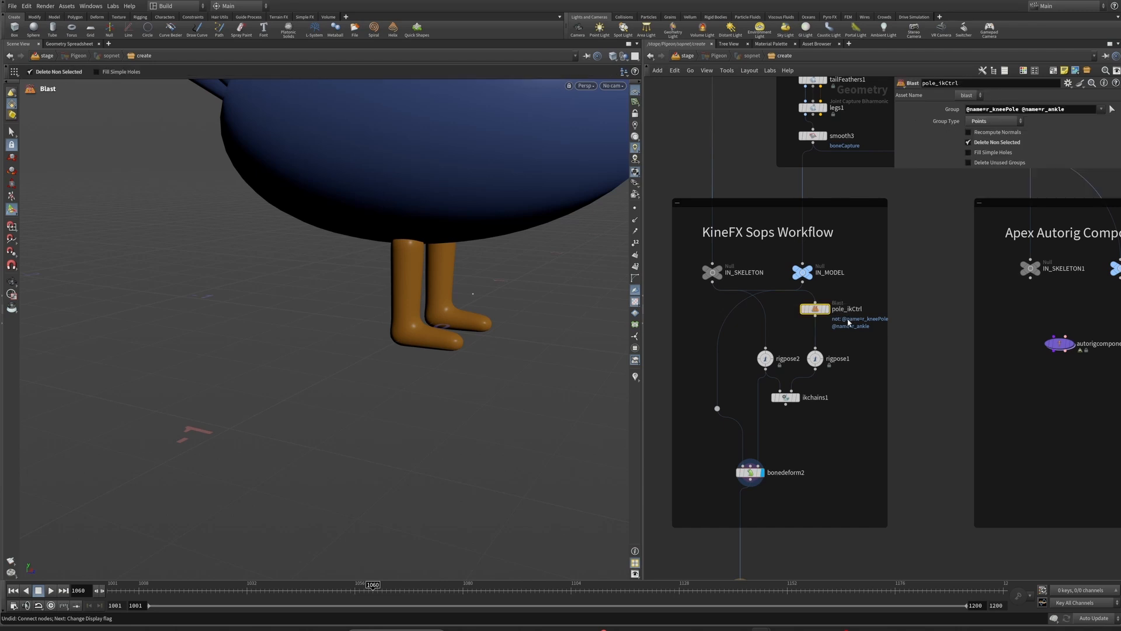
scroll(832, 317, up, 2)
click(825, 305)
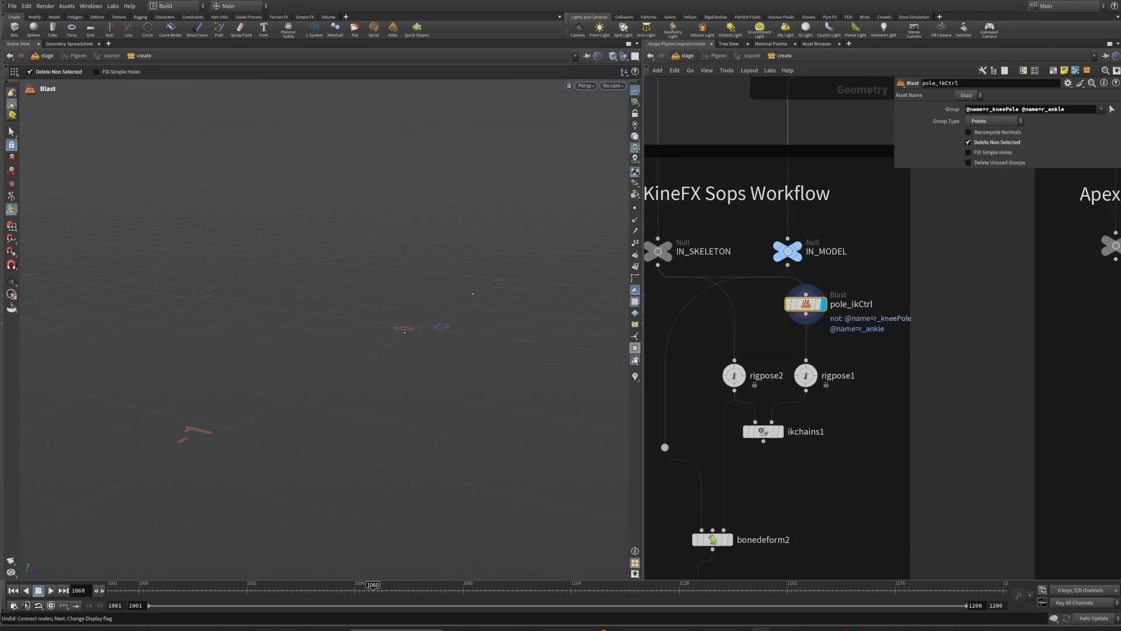
click(635, 377)
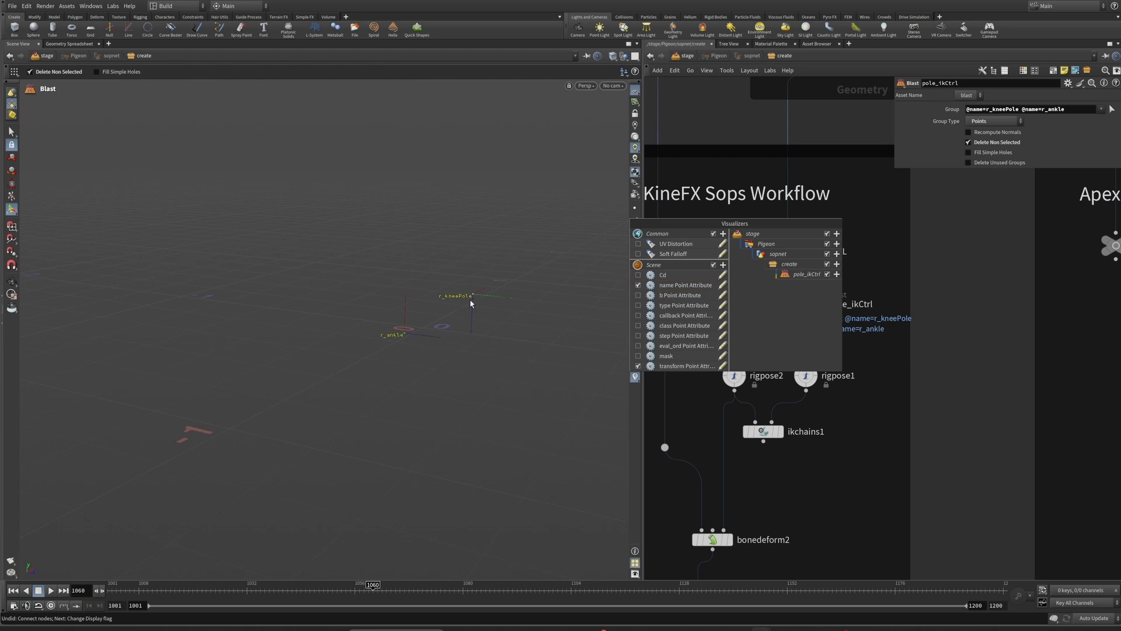
click(502, 349)
alt+drag(466, 373, 556, 324)
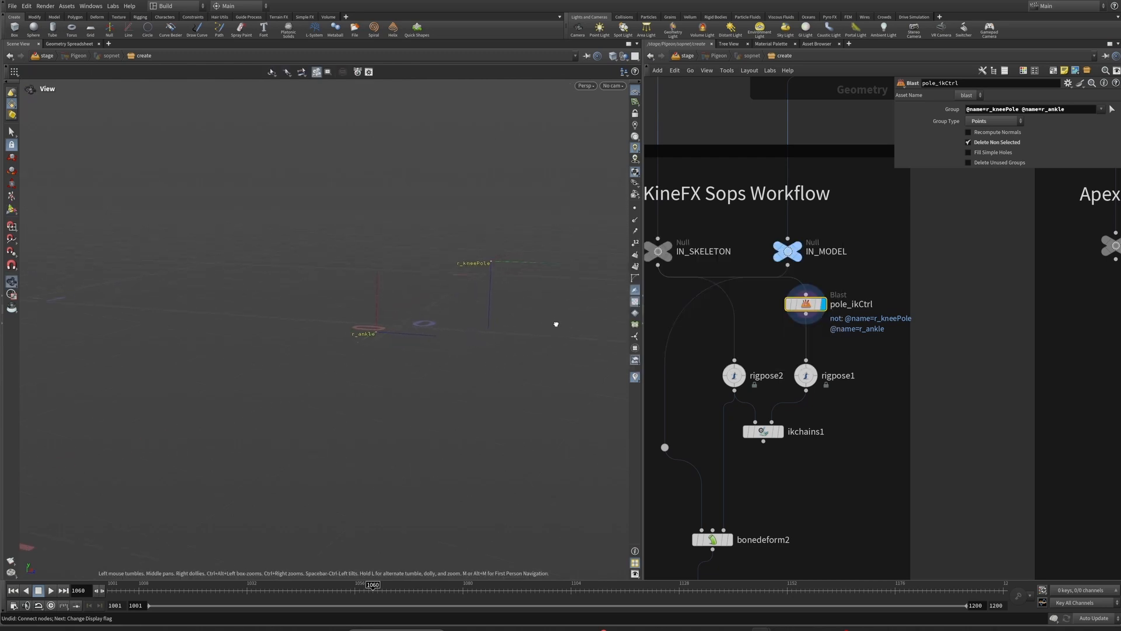
Step: Display rigpose1, followed by ikchains1, and inspect the right leg's IK chain joint, twist and goal names
mouse_move(810, 378)
click(812, 369)
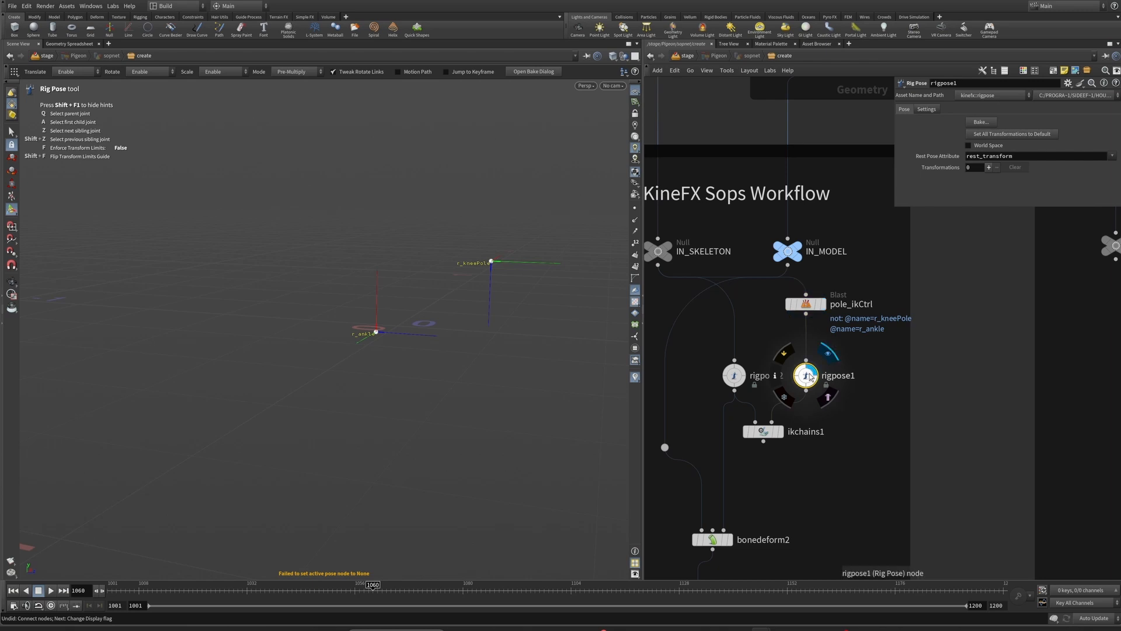
middle_drag(828, 441, 855, 420)
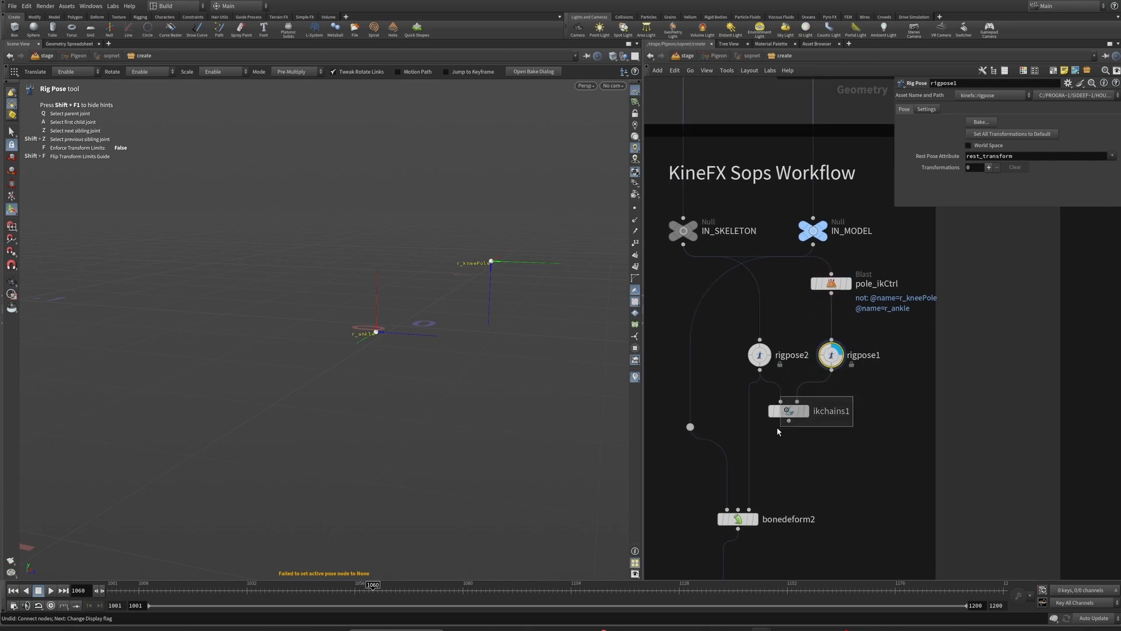
click(807, 412)
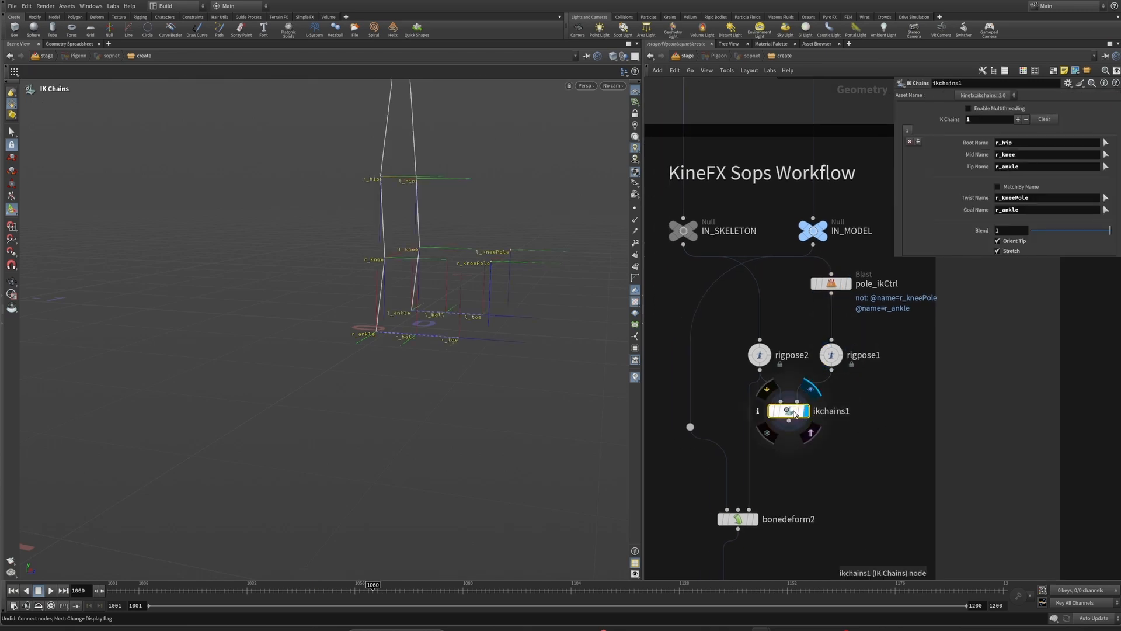
Step: Reconnect ikchains1's output to bonedeform2's animated skeleton input and display bonedeform2
middle_drag(792, 428, 851, 388)
drag(849, 385, 805, 456)
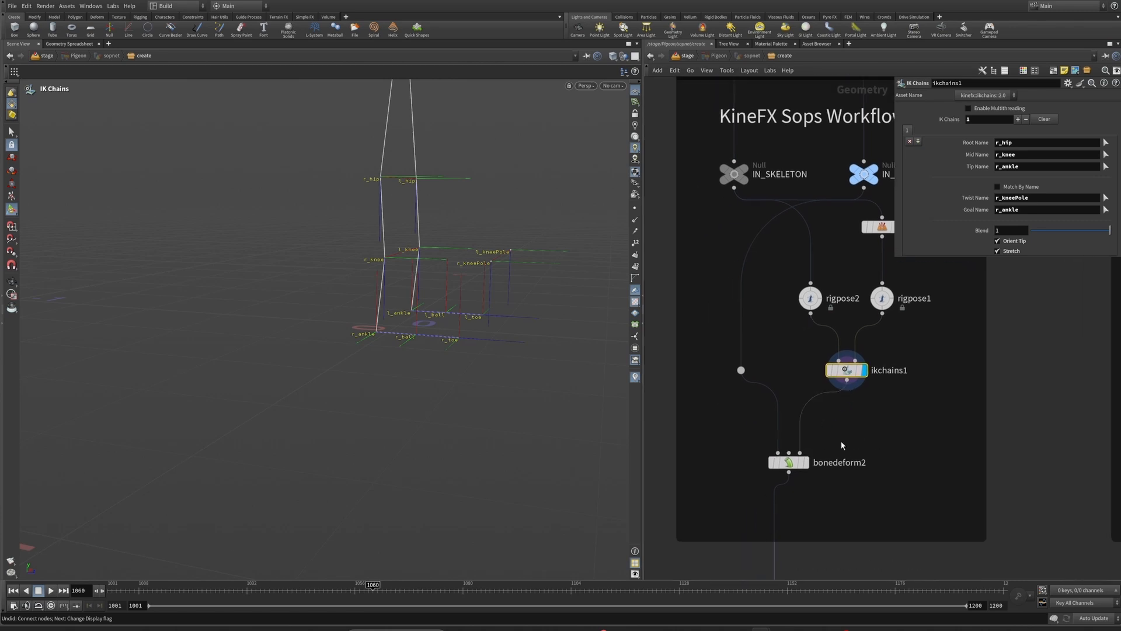
click(806, 462)
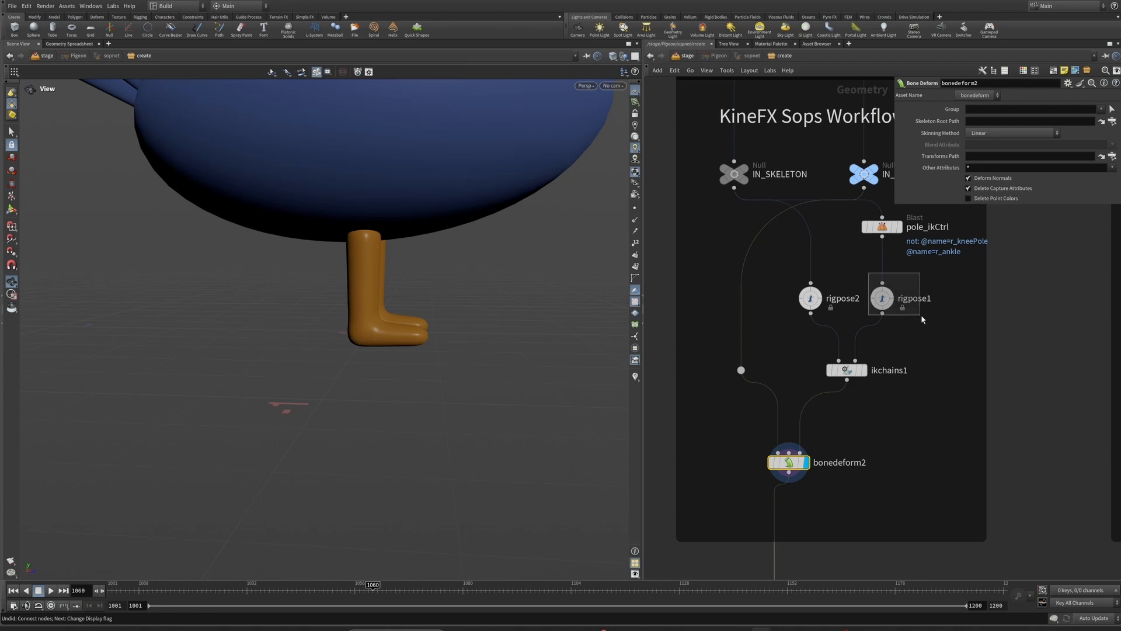
Step: Activate rigpose1's pose handle and translate the r_ankle joint to about 0.057, -0.007, 0.003
click(881, 298)
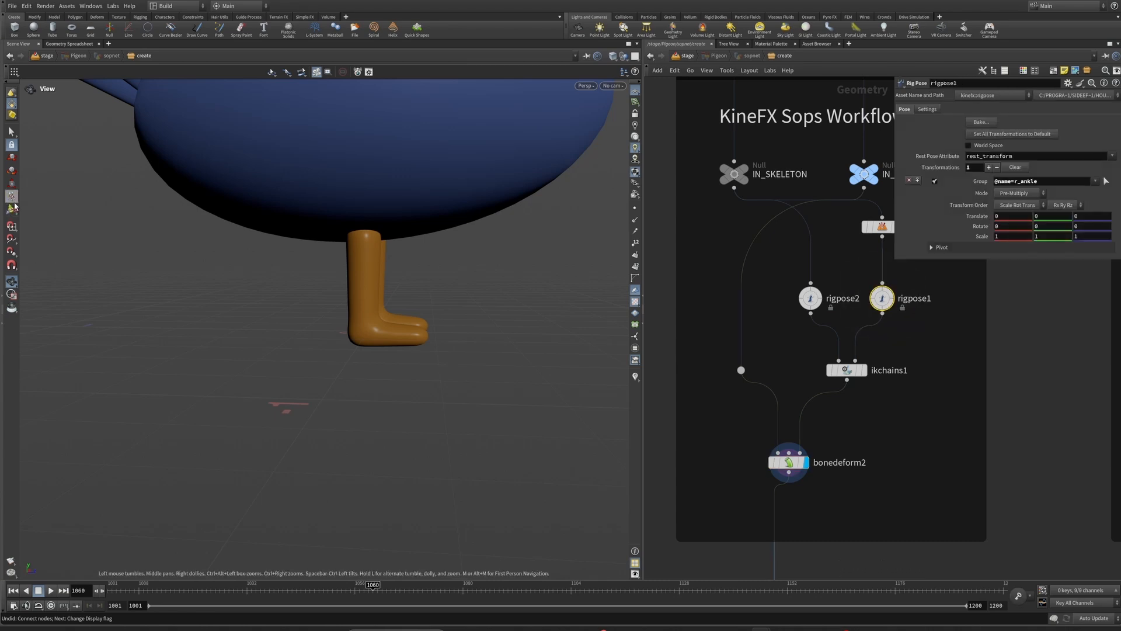
click(11, 210)
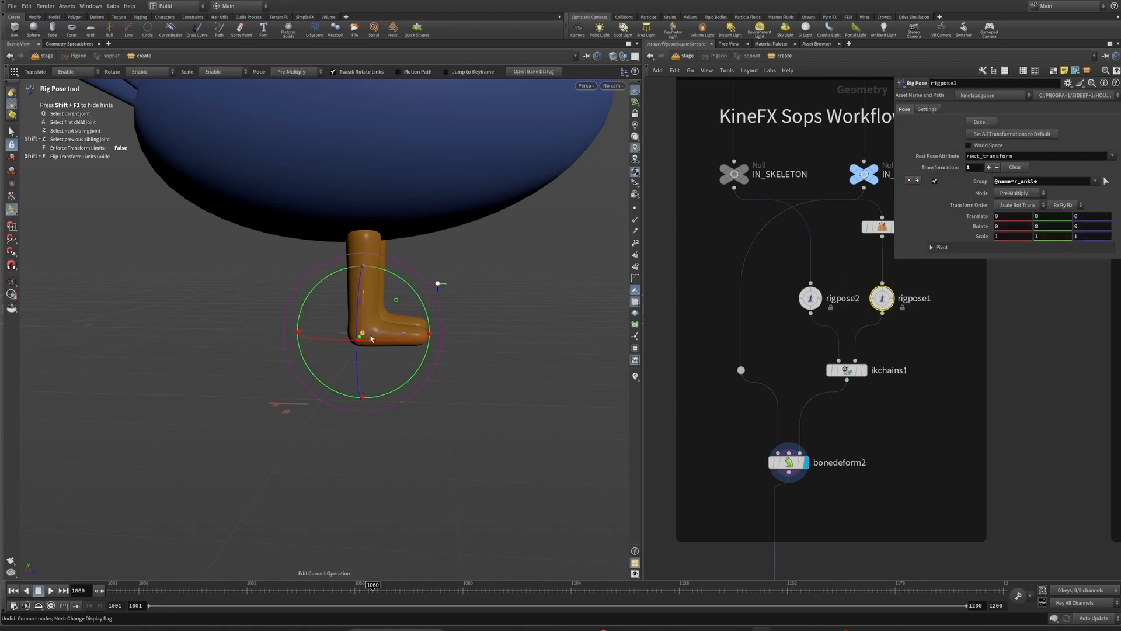
mouse_move(370, 338)
mouse_down()
mouse_move(350, 428)
mouse_move(359, 292)
mouse_move(373, 306)
mouse_move(377, 292)
mouse_move(365, 296)
mouse_move(369, 322)
mouse_up()
alt+right_drag(464, 325, 261, 305)
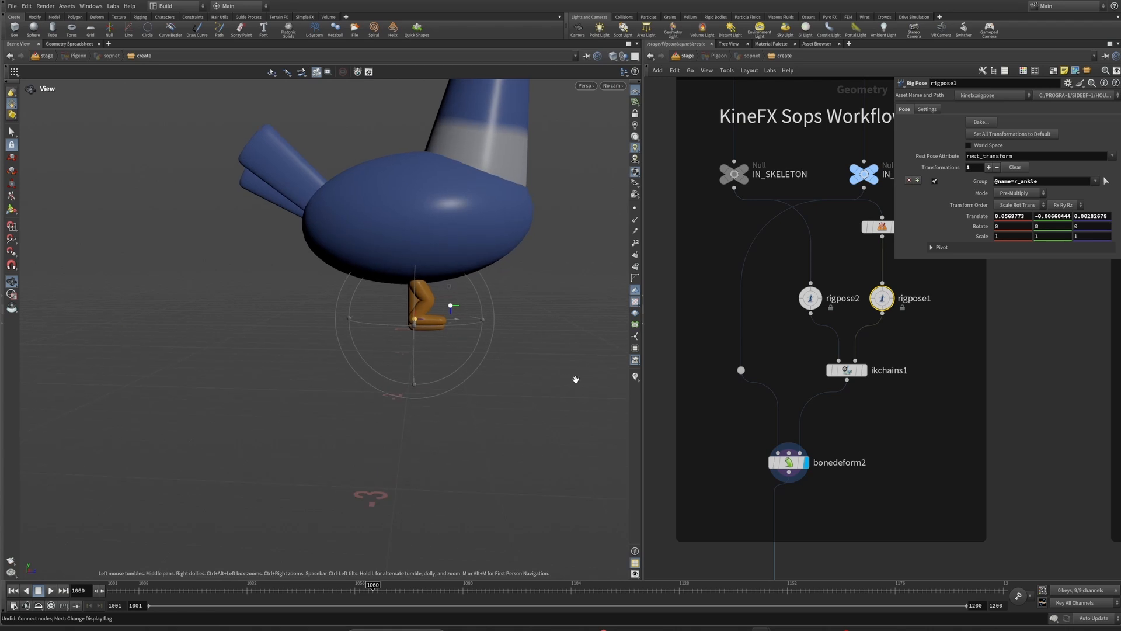
Step: Test the right leg's IK bend by moving r_ankle in rigpose1 to several positions, ending at about 0.060, -0.007, -0.027
alt+right_drag(576, 379, 463, 365)
alt+middle_drag(463, 366, 420, 378)
alt+right_drag(421, 377, 482, 380)
mouse_move(483, 380)
middle_down()
mouse_move(479, 360)
mouse_move(481, 383)
middle_up()
mouse_move(486, 371)
alt+mouse_down()
mouse_move(491, 395)
mouse_move(478, 378)
alt+mouse_up()
alt+right_drag(479, 378, 508, 352)
alt+drag(508, 353, 495, 363)
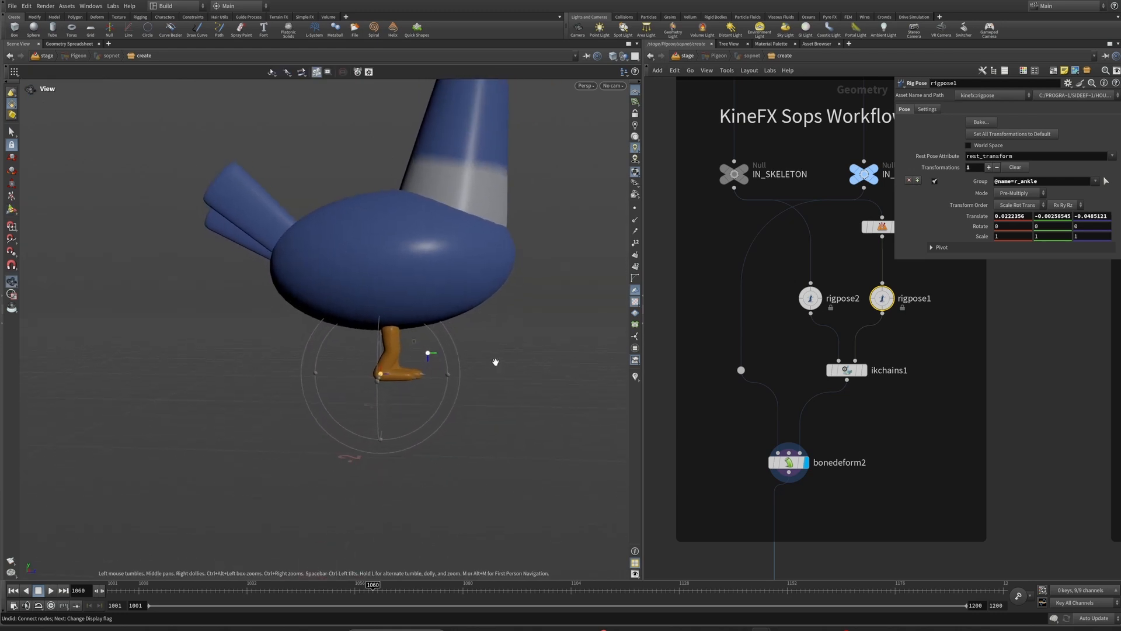
alt+right_drag(495, 362, 448, 362)
mouse_move(484, 398)
middle_down()
mouse_move(483, 381)
mouse_move(480, 421)
mouse_move(495, 446)
mouse_move(477, 385)
middle_up()
alt+right_drag(476, 385, 488, 323)
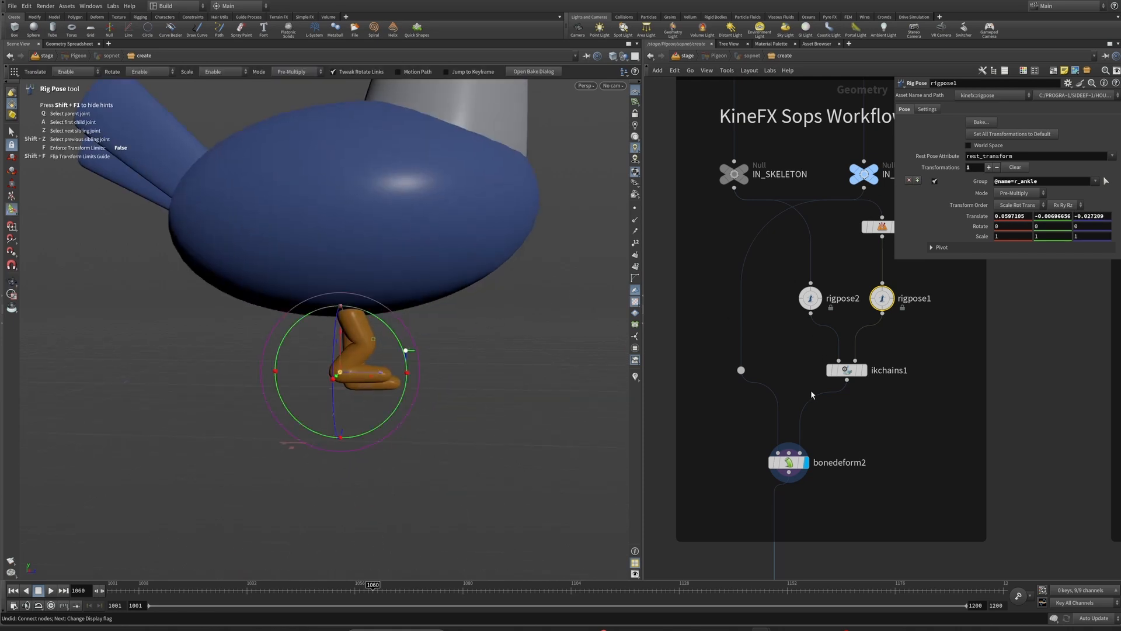
Step: Shift the r_ankle joint in rigpose1 to a translation of about 0.070, -0.011, -0.006
scroll(860, 425, down, 5)
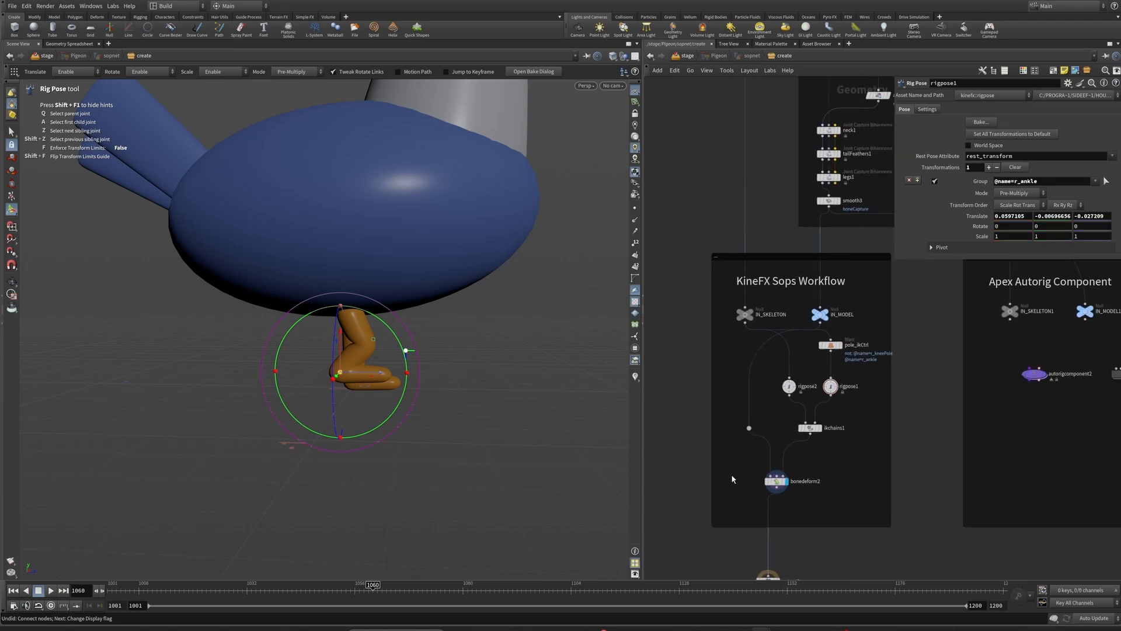
middle_drag(714, 377, 707, 374)
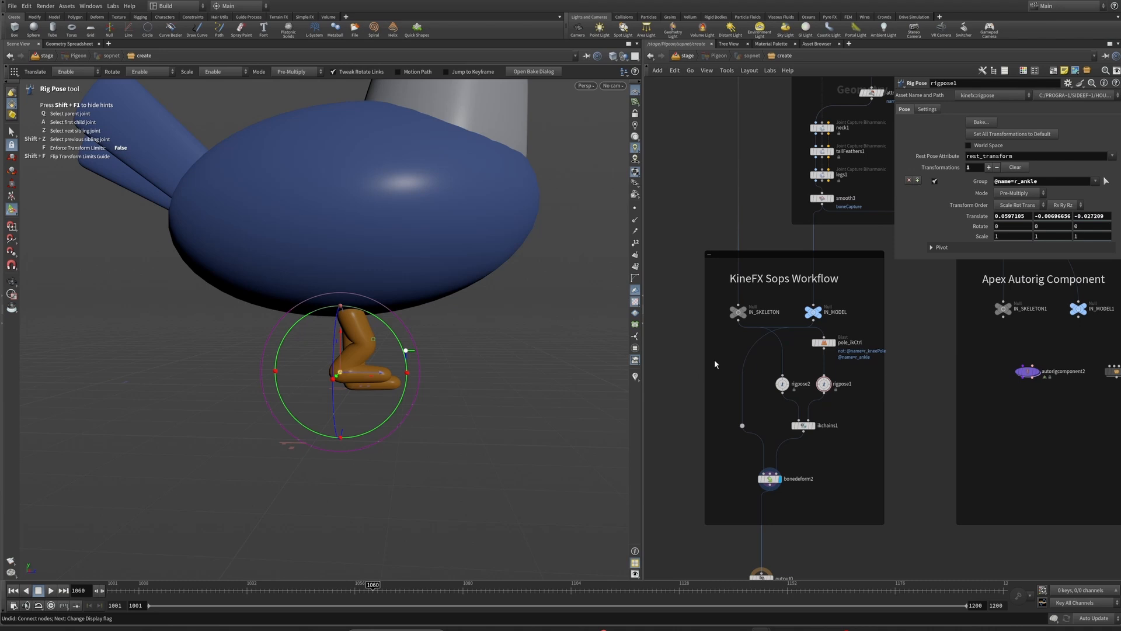
middle_drag(714, 364, 714, 356)
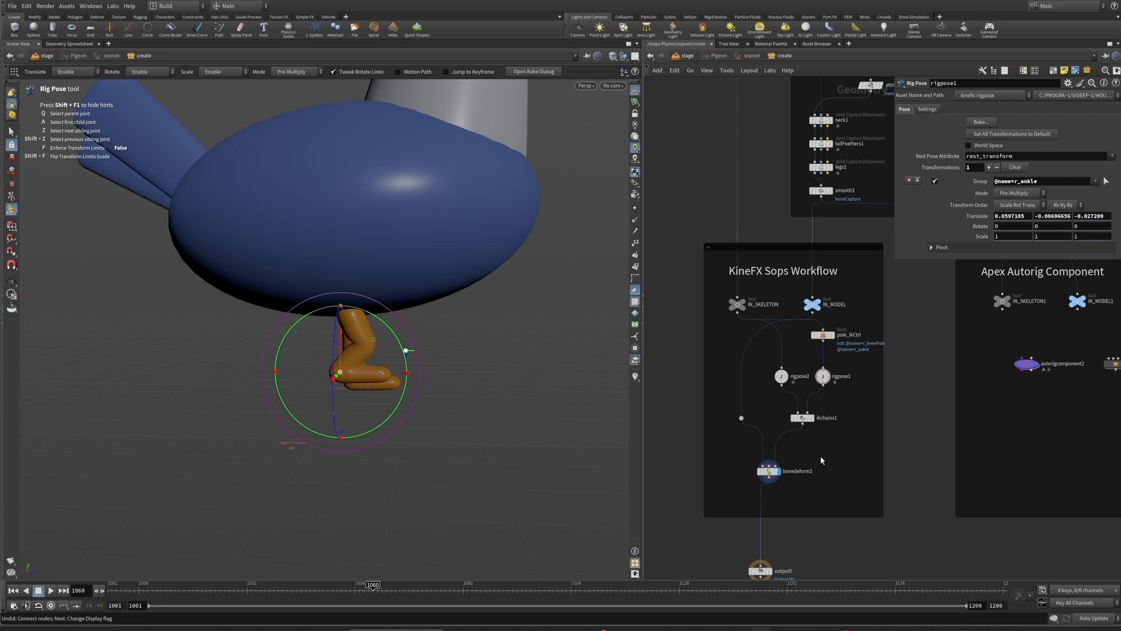
middle_drag(509, 409, 478, 397)
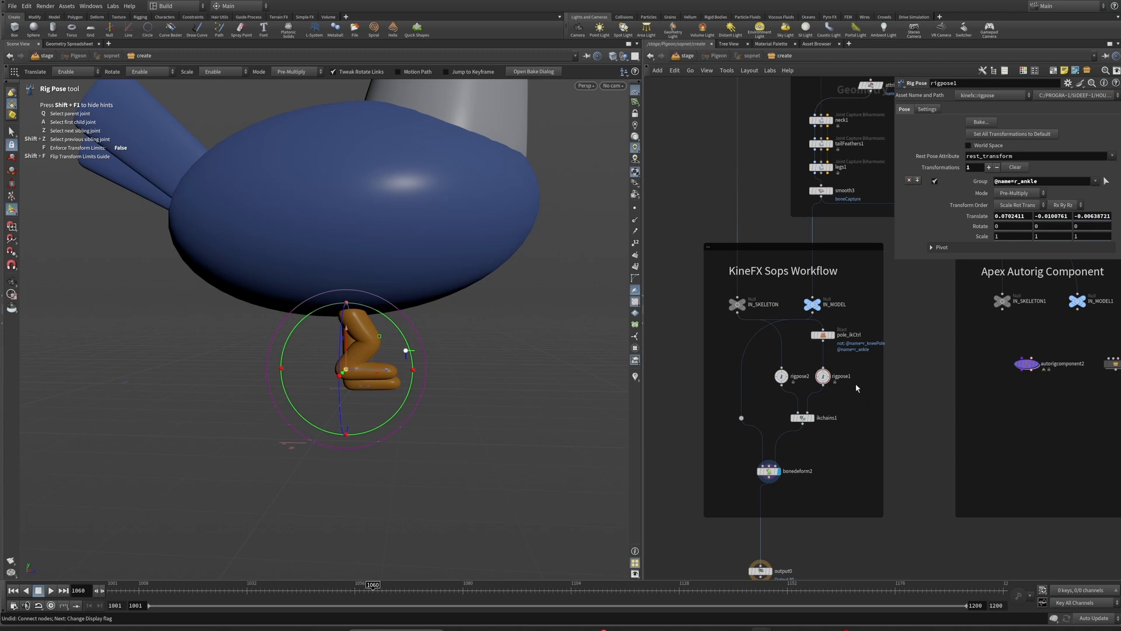
Step: Examine the network's layout, from the KineFX Sops Workflow box to the Apex Autorig Component box and the Capture / Skinning section
middle_drag(705, 477, 708, 465)
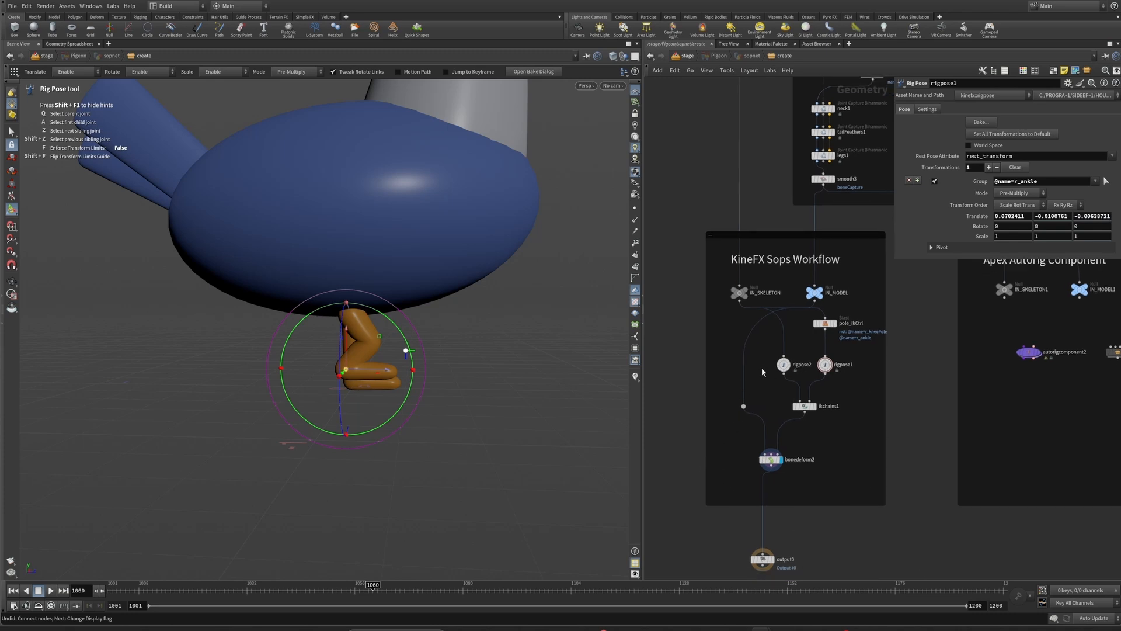
click(825, 365)
middle_drag(738, 443, 712, 416)
click(707, 392)
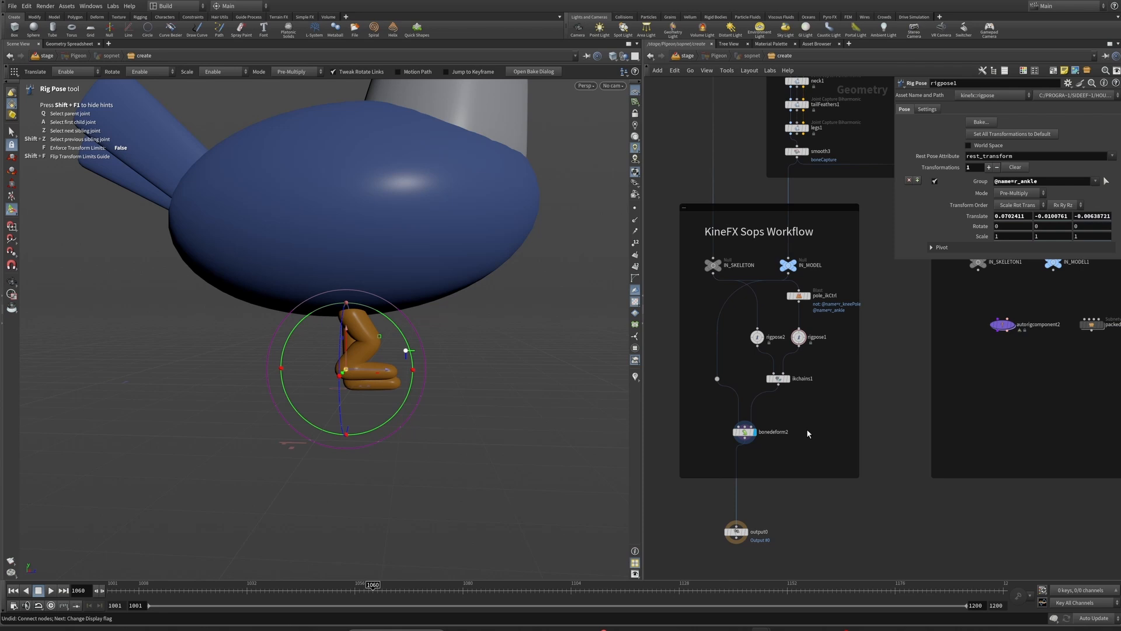
middle_drag(794, 440, 776, 459)
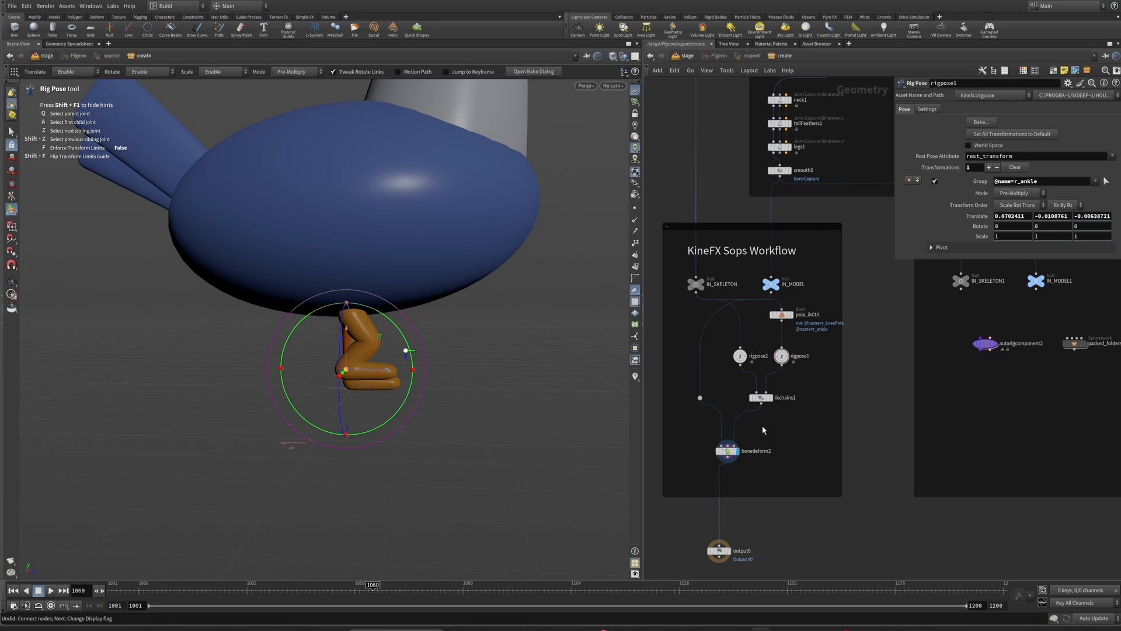
middle_drag(762, 430, 678, 427)
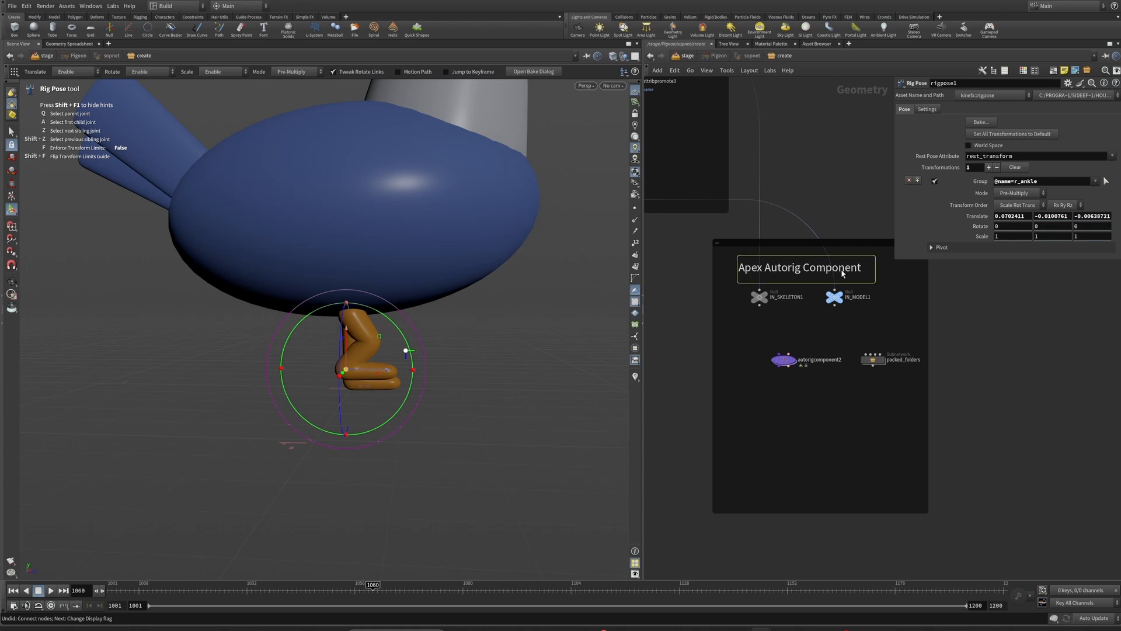
scroll(748, 336, down, 2)
middle_drag(759, 347, 812, 426)
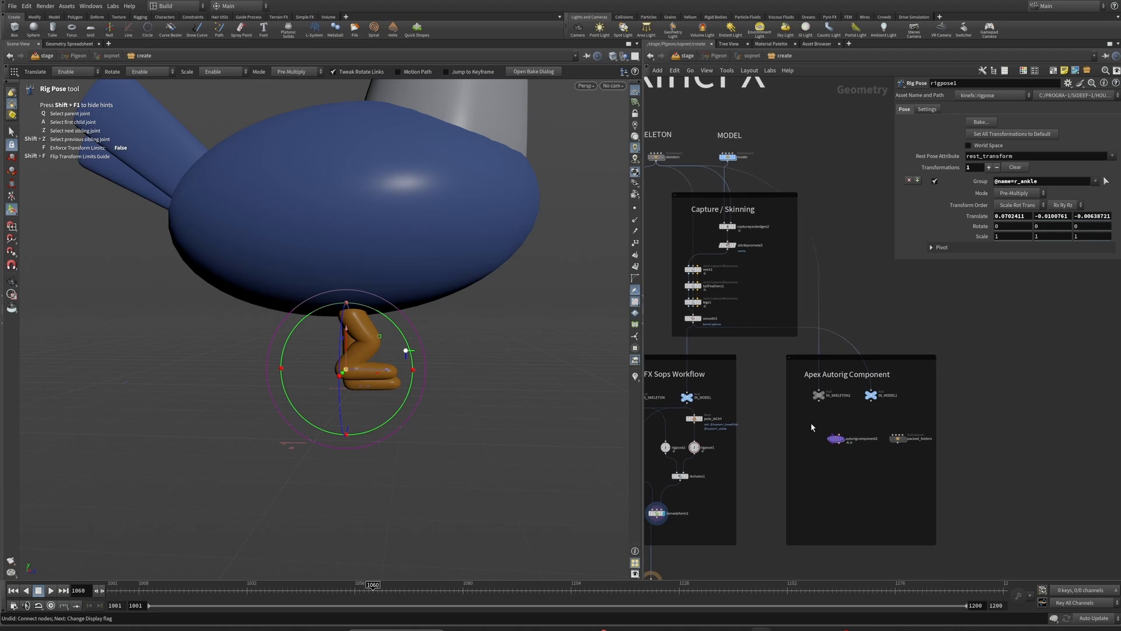
scroll(811, 354, down, 2)
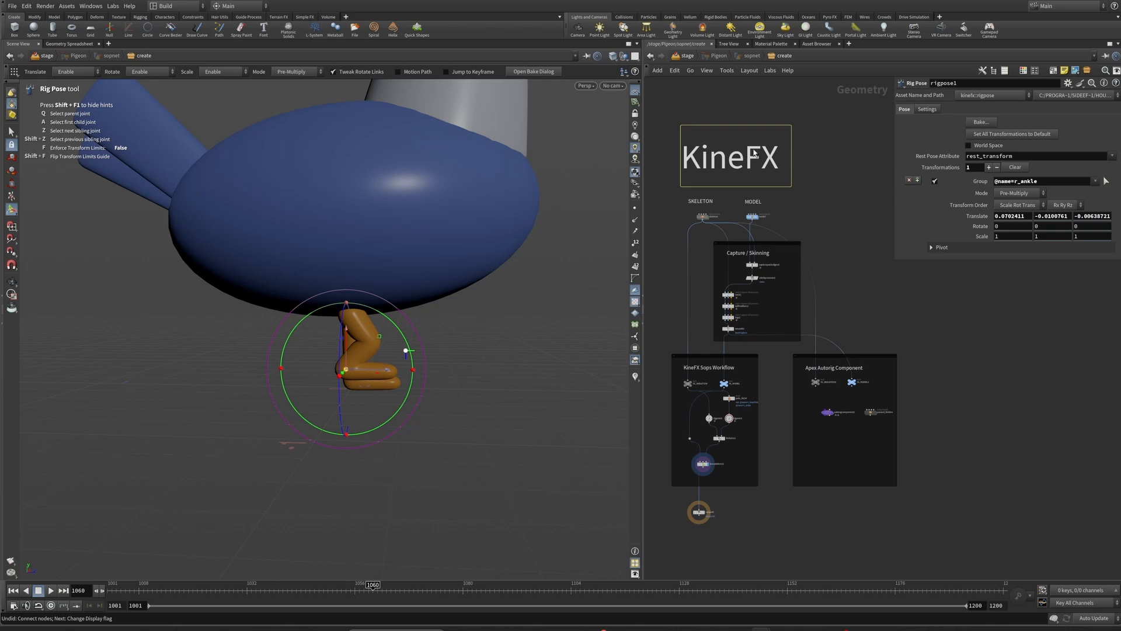
scroll(852, 327, down, 2)
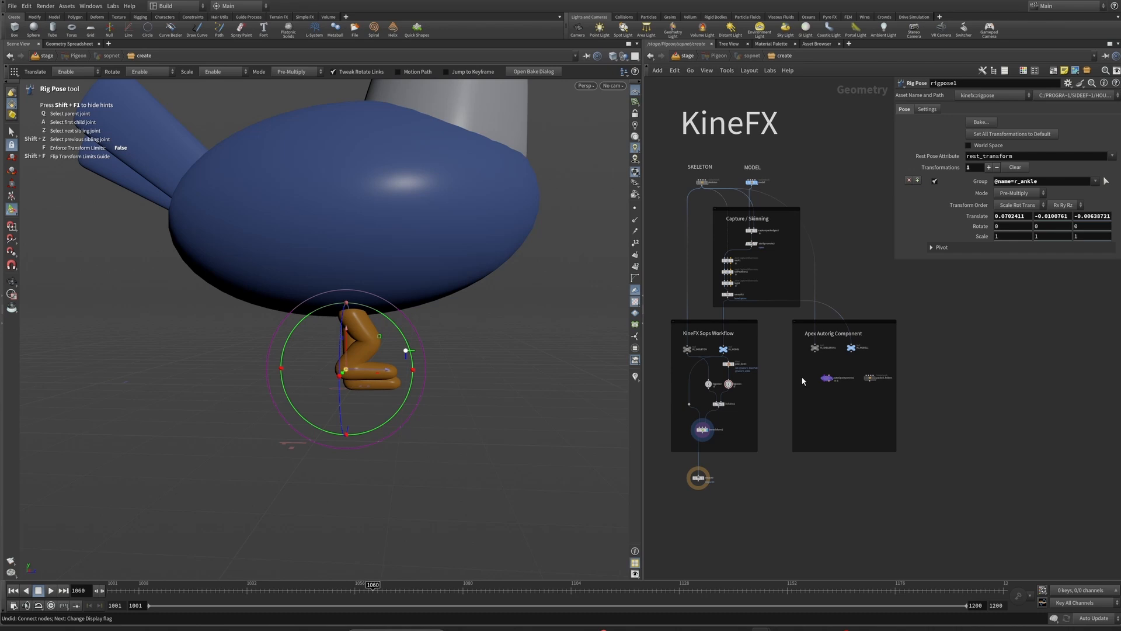
Step: Delete the existing autorigcomponent2 node from the Apex Autorig Component box
click(827, 378)
scroll(875, 481, up, 5)
middle_drag(876, 484, 790, 415)
scroll(798, 415, down, 4)
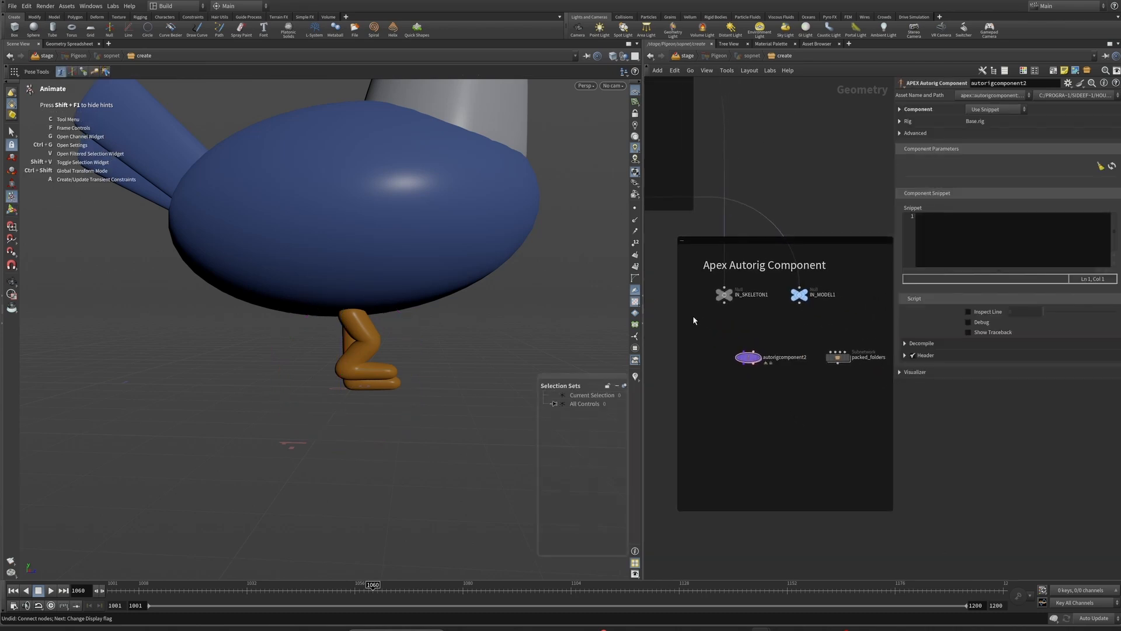
key(Delete)
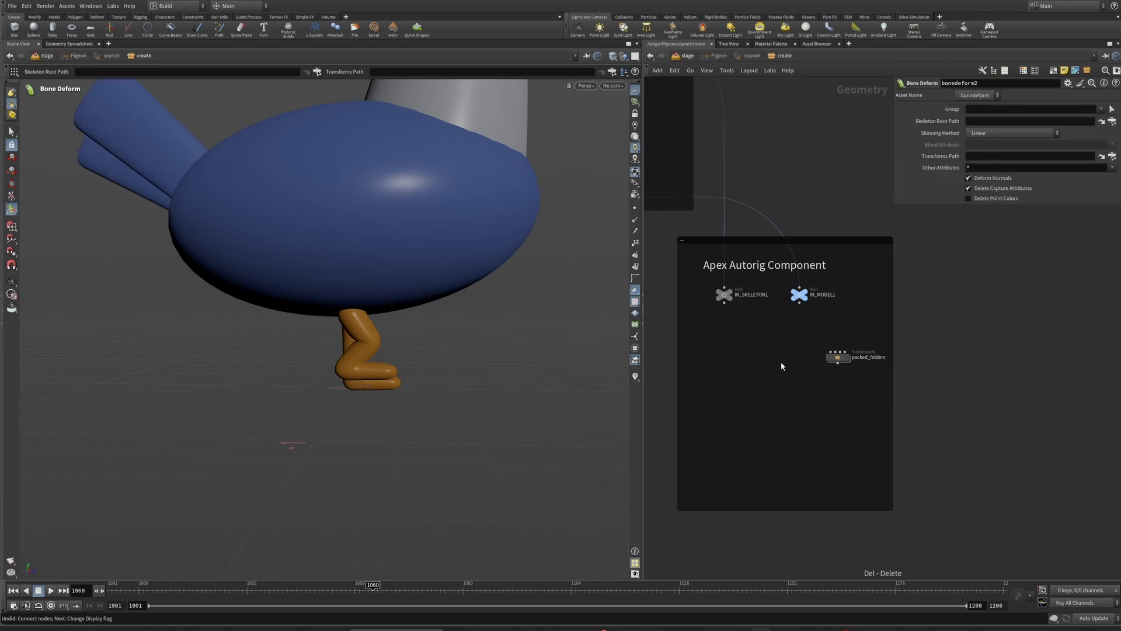
Step: Add a new APEX Autorig Component node below the IN_SKELETON1 and IN_MODEL1 nulls
key(Tab)
text(autori)
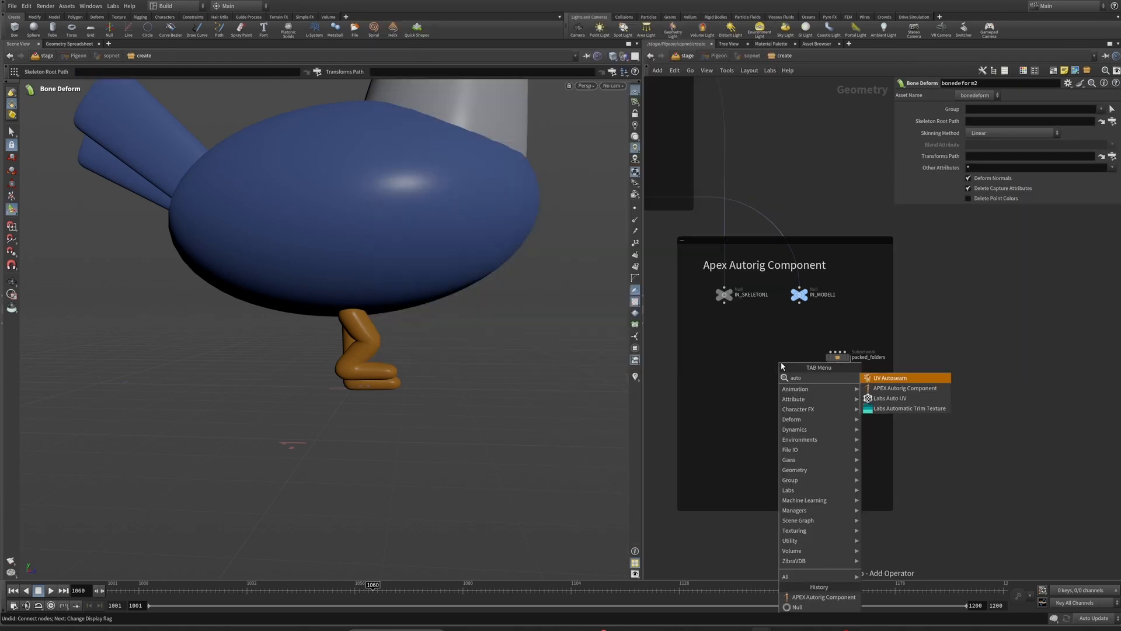
key(Return)
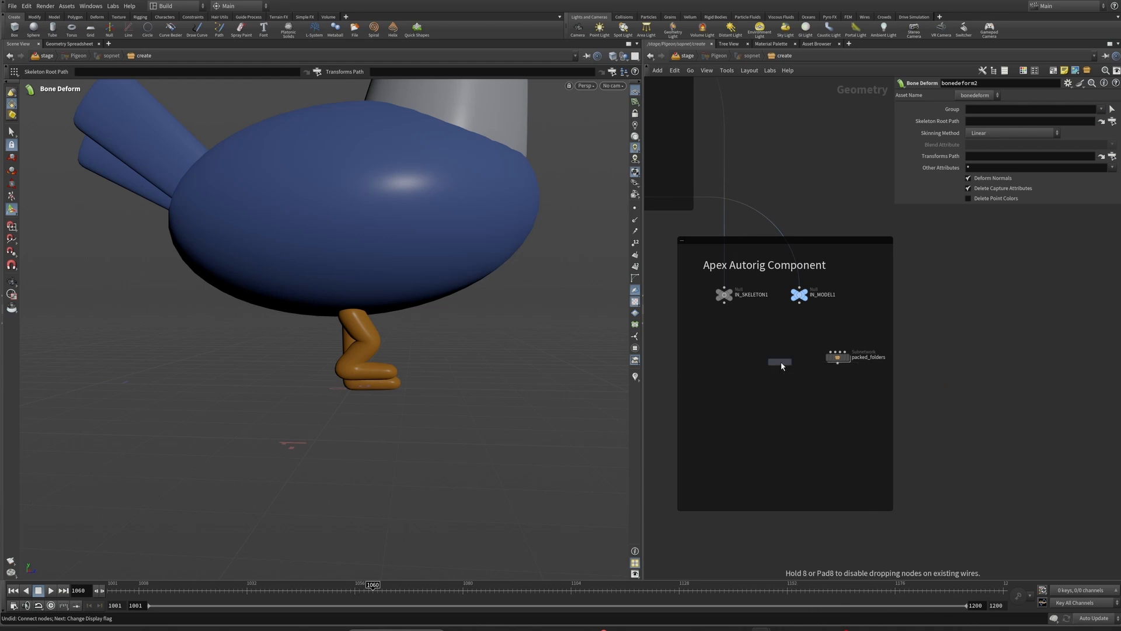
click(755, 349)
scroll(755, 349, up, 4)
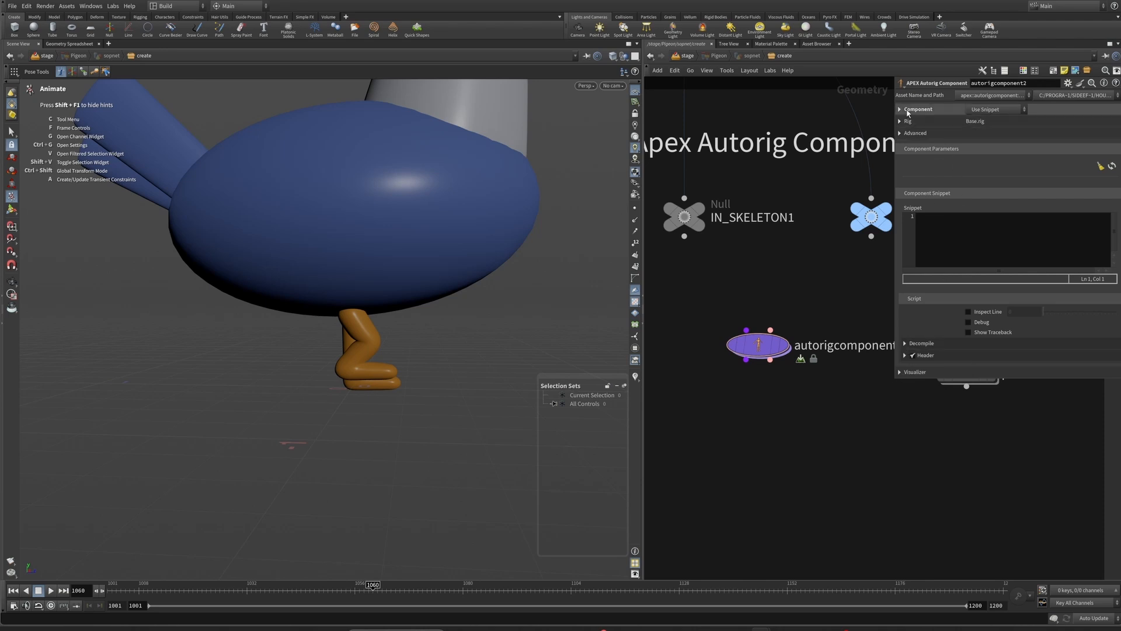
Step: Examine the new autorig node's Component, Rig and Advanced settings, including the list of available component types
click(922, 112)
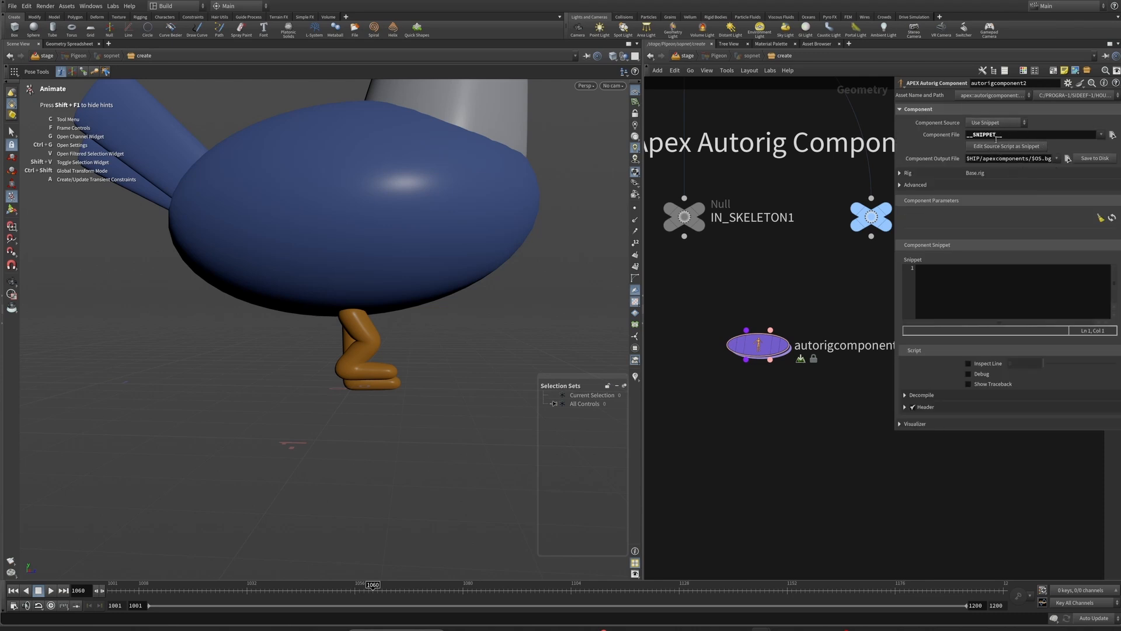
click(923, 112)
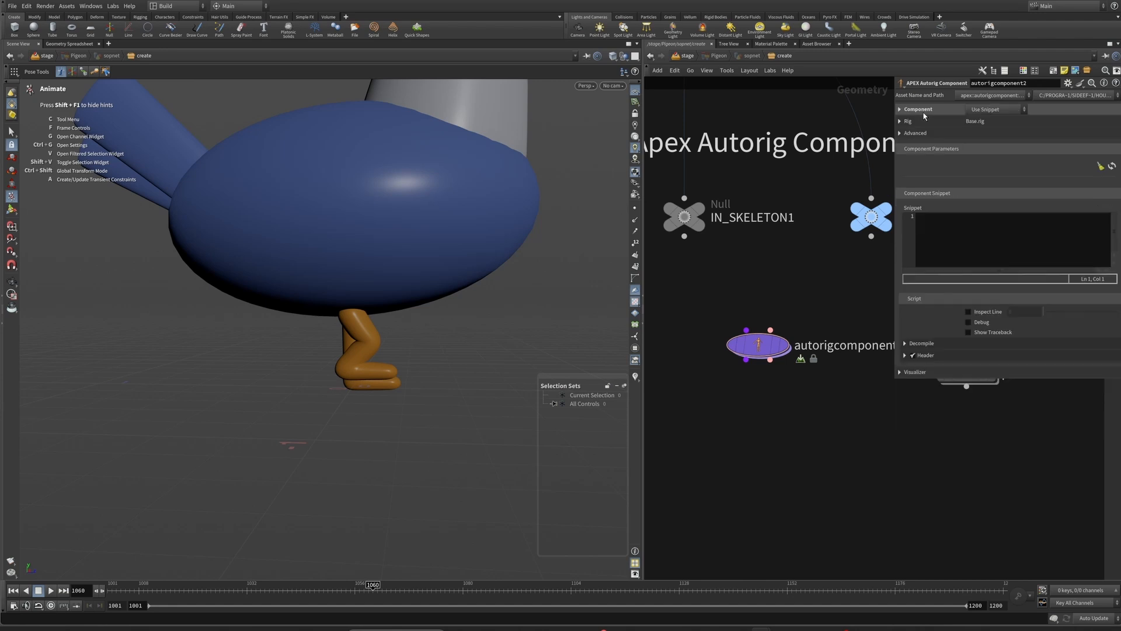
click(991, 111)
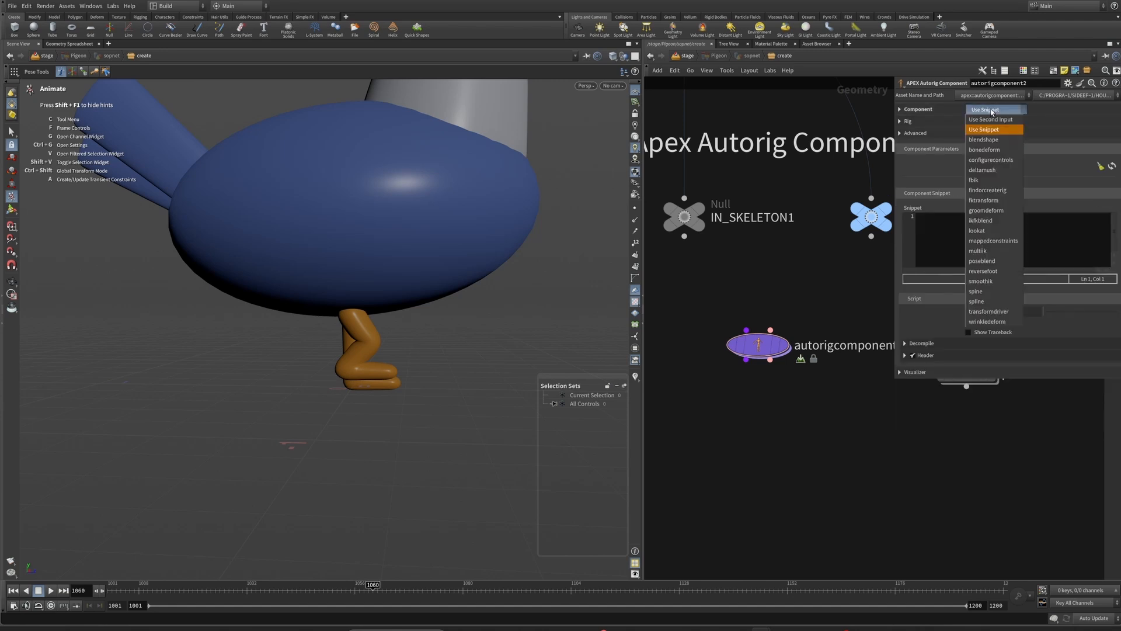
click(991, 111)
click(991, 121)
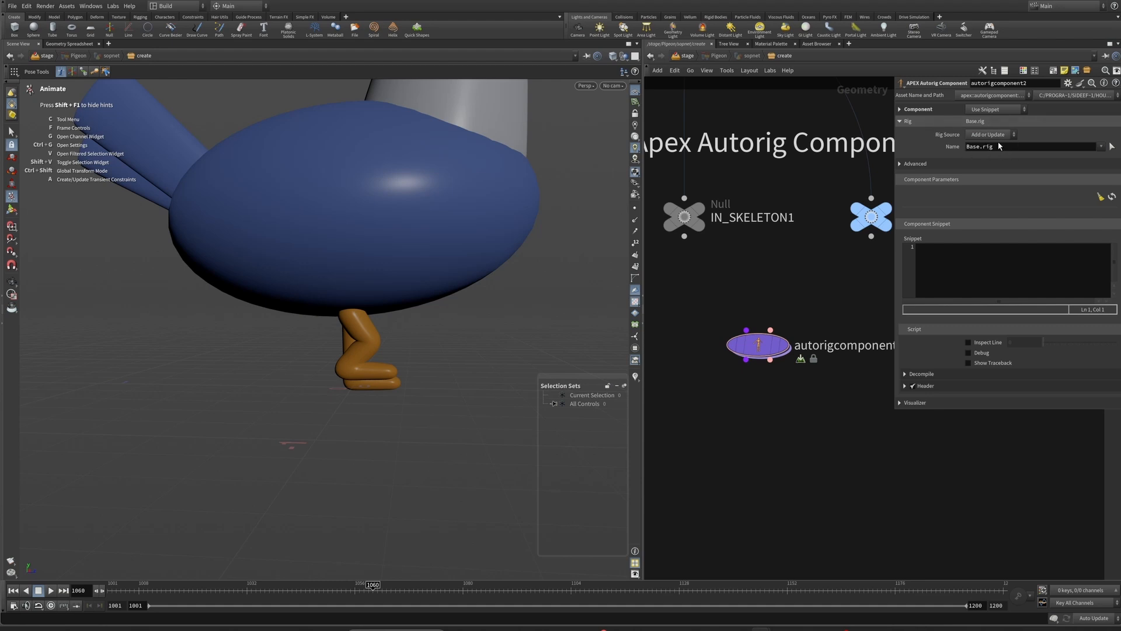
click(931, 121)
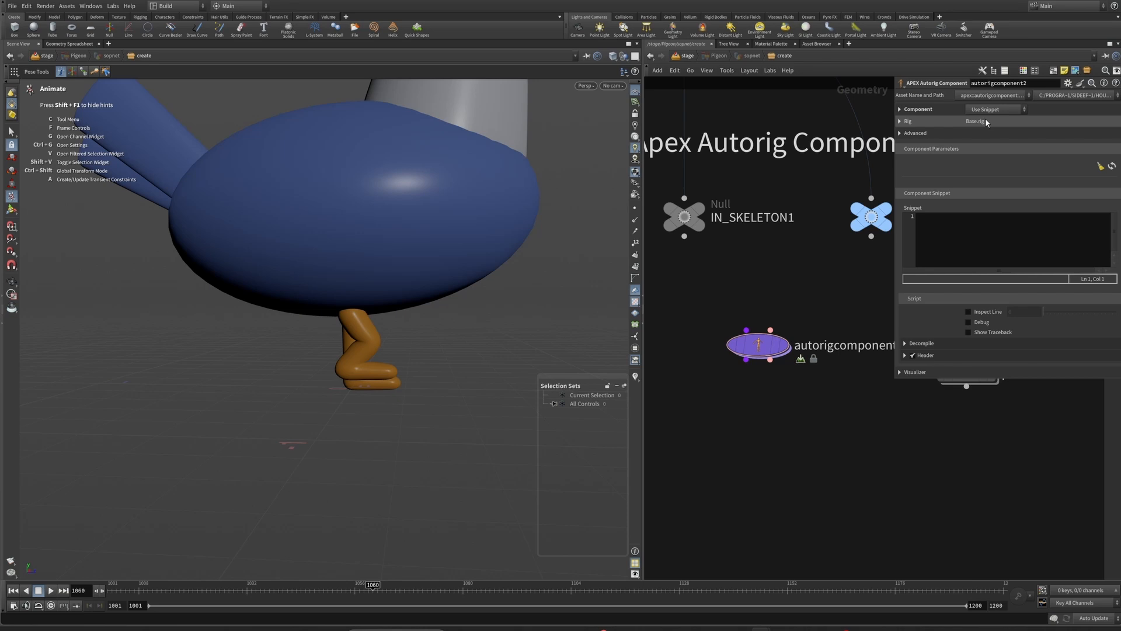
click(928, 134)
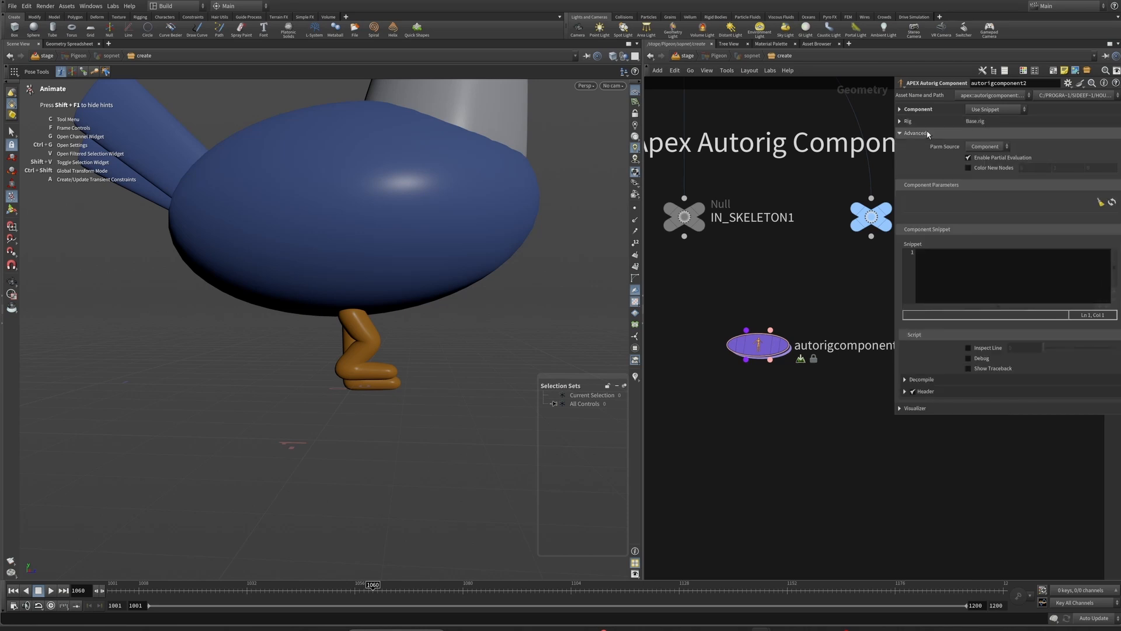
click(984, 134)
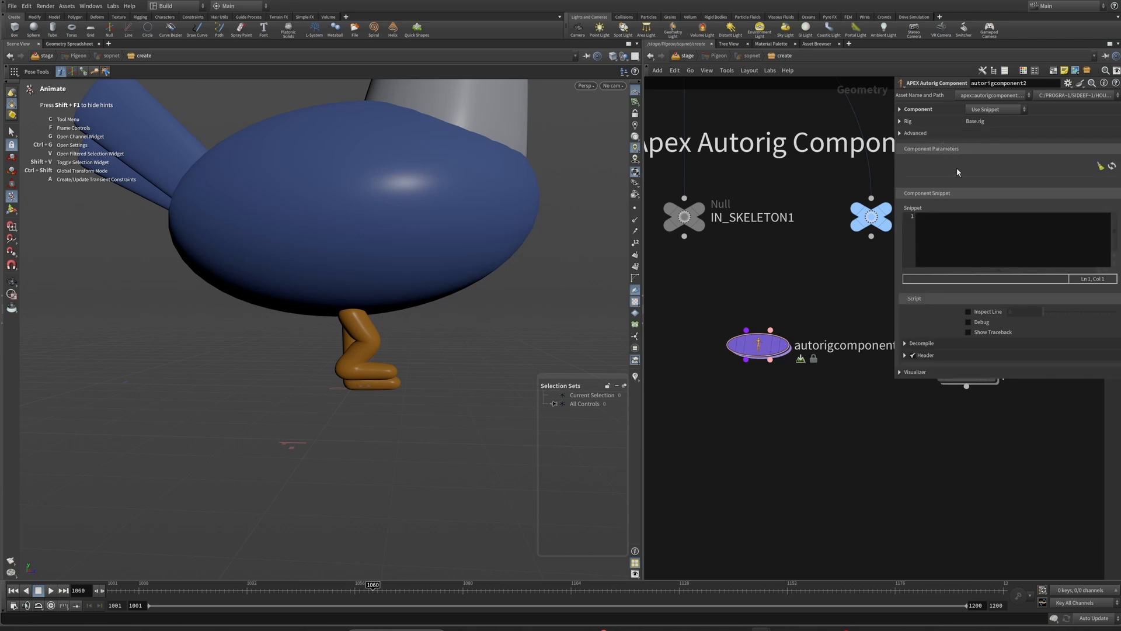
Step: Review the autorig node's component source choices and its empty Snippet editor
click(982, 110)
click(983, 113)
click(941, 240)
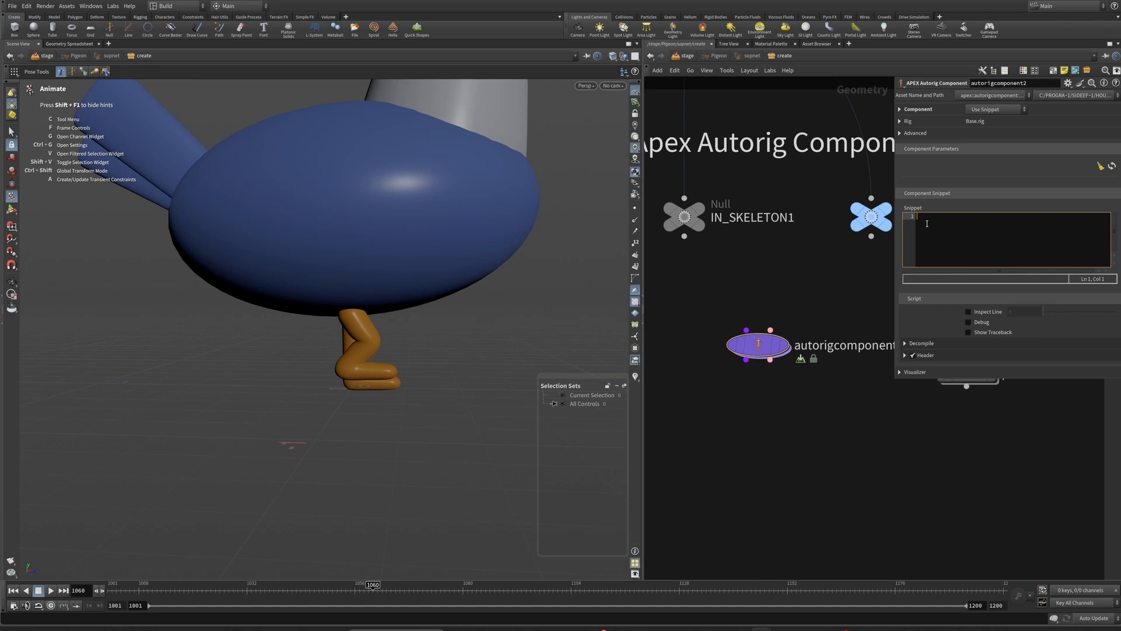
mouse_move(754, 343)
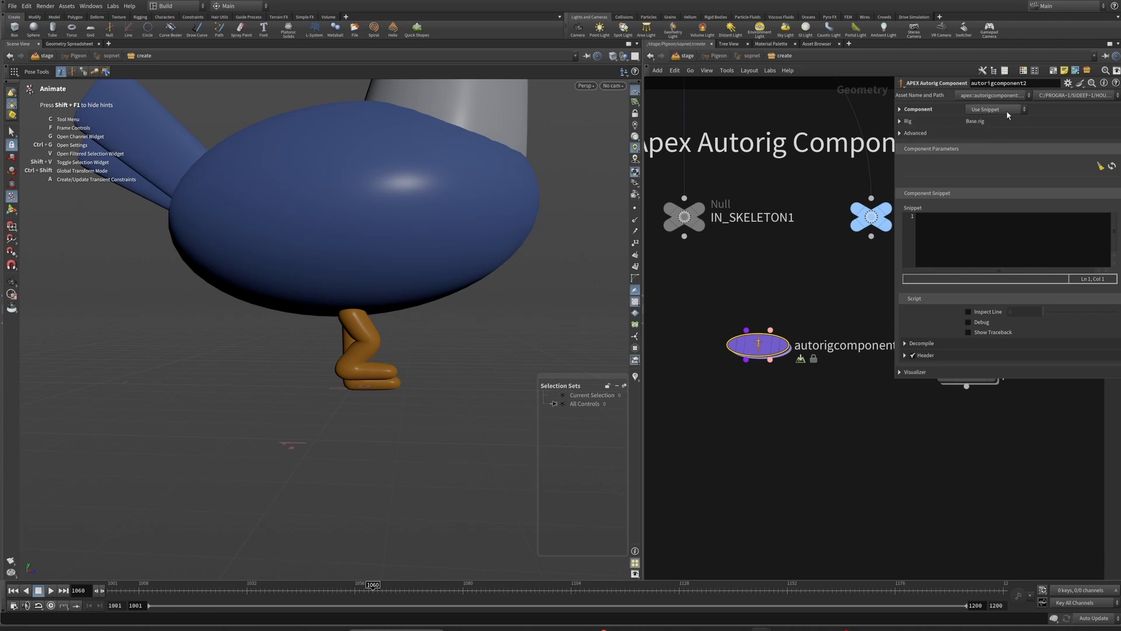
Step: Revisit the rigpose2, rigpose1 and ikchains1 nodes in the KineFX Sops Workflow box for comparison with the autorig node
scroll(747, 263, down, 4)
middle_drag(748, 264, 967, 261)
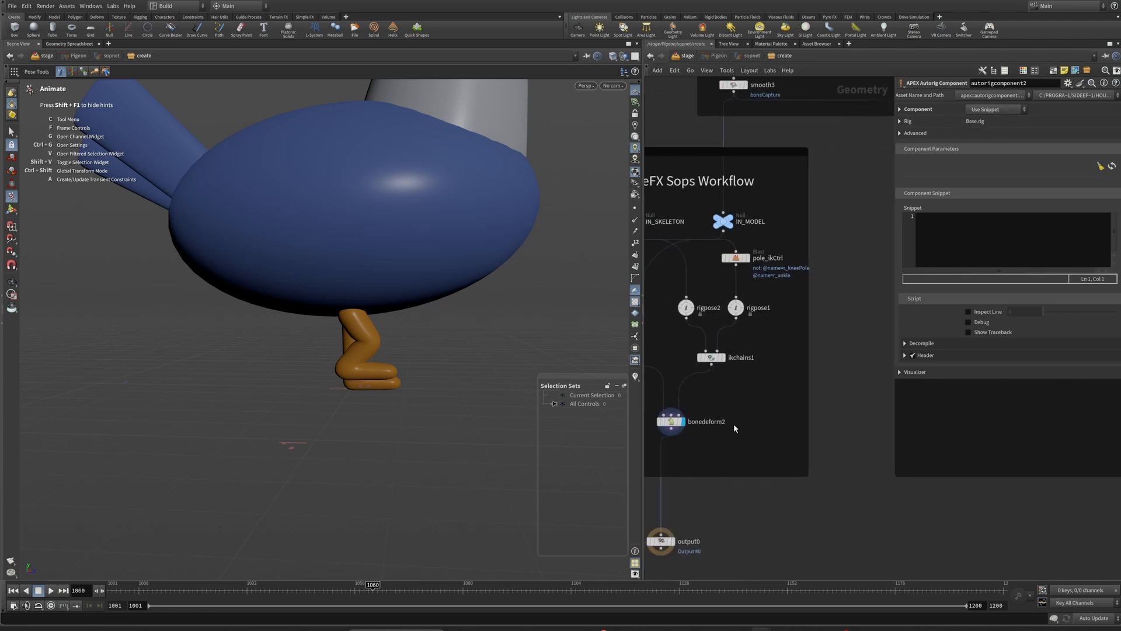
middle_drag(734, 428, 783, 410)
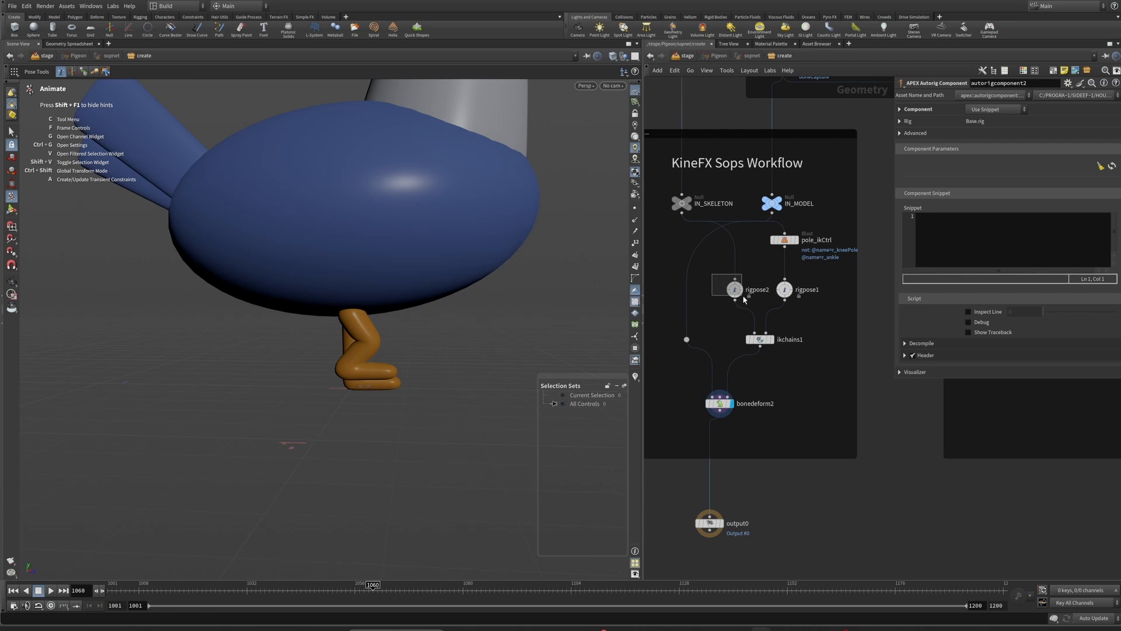
drag(743, 295, 744, 296)
drag(820, 273, 770, 373)
click(791, 372)
middle_drag(924, 330, 705, 379)
Step: Set the component source of the autorigcomponent2 node to fktransform
drag(791, 344, 851, 299)
click(1000, 110)
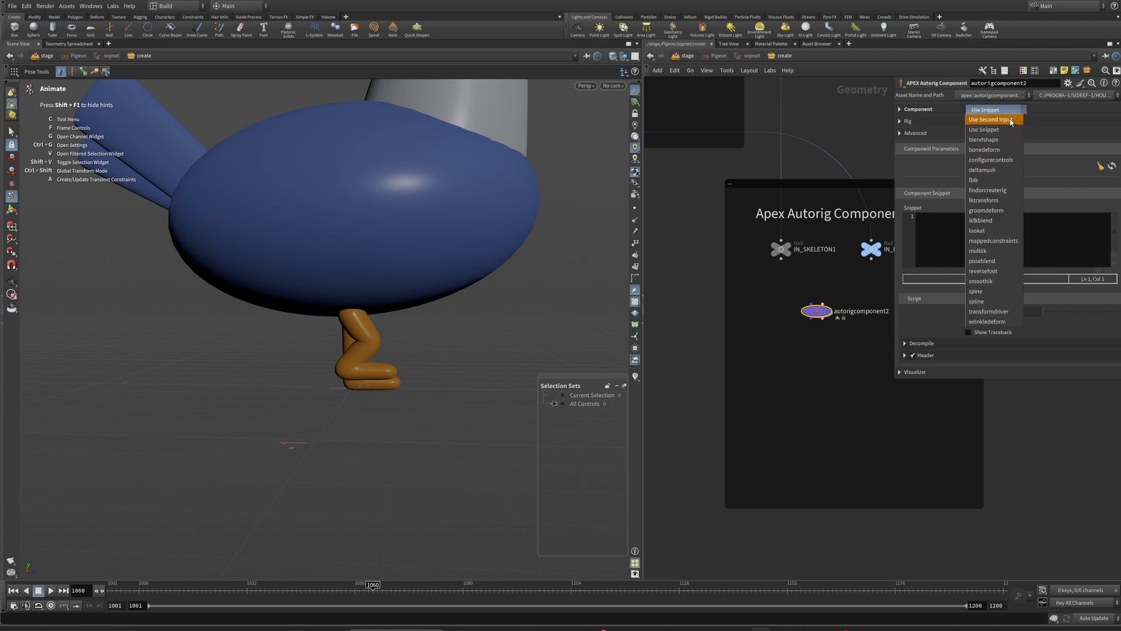
click(987, 201)
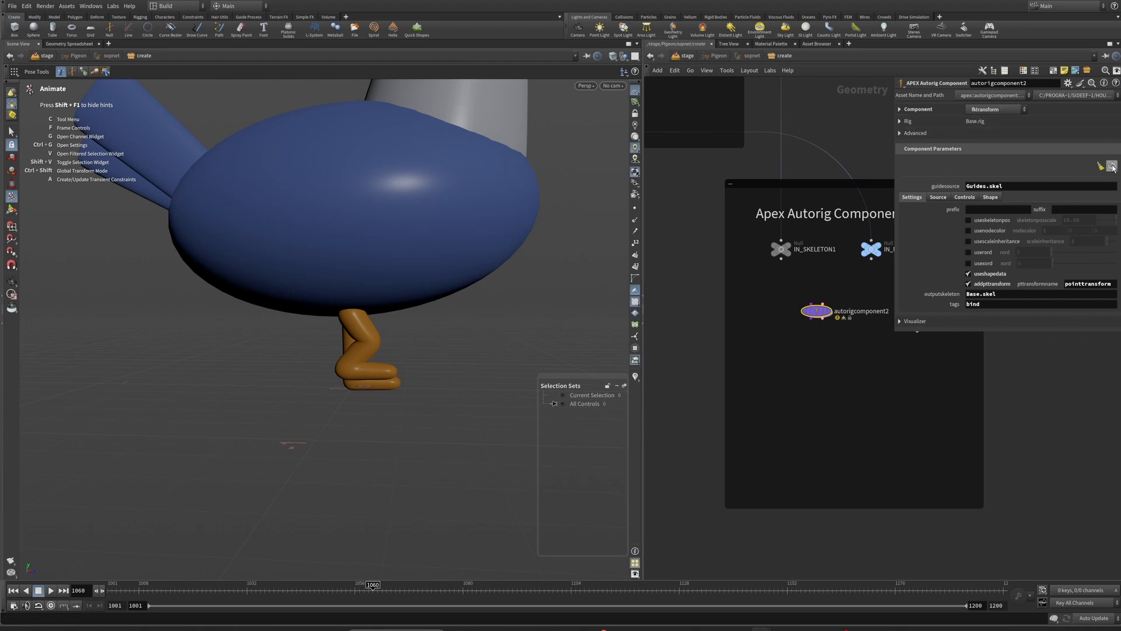
Step: Switch the autorigcomponent2 node's component to lookat and update its component parameters to match
click(1013, 110)
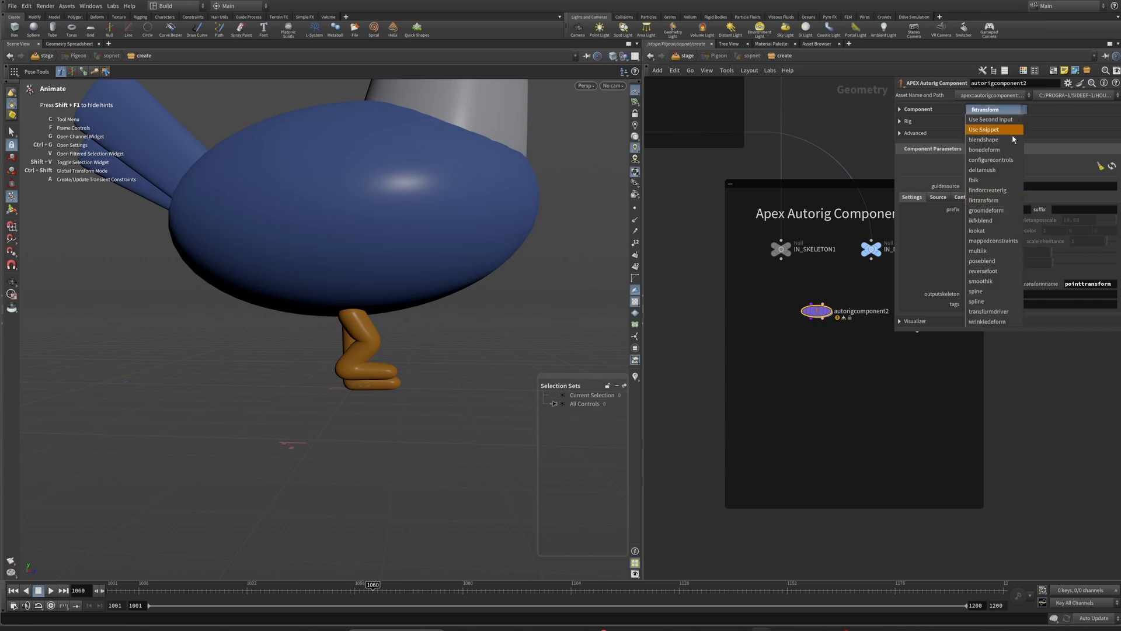
click(985, 230)
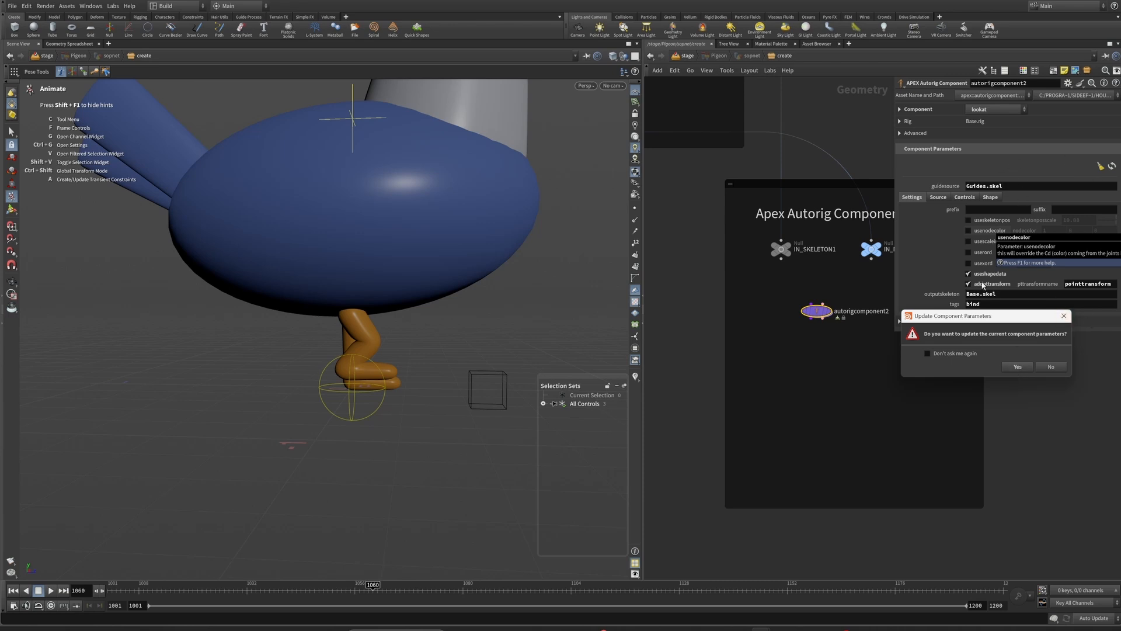
click(1017, 367)
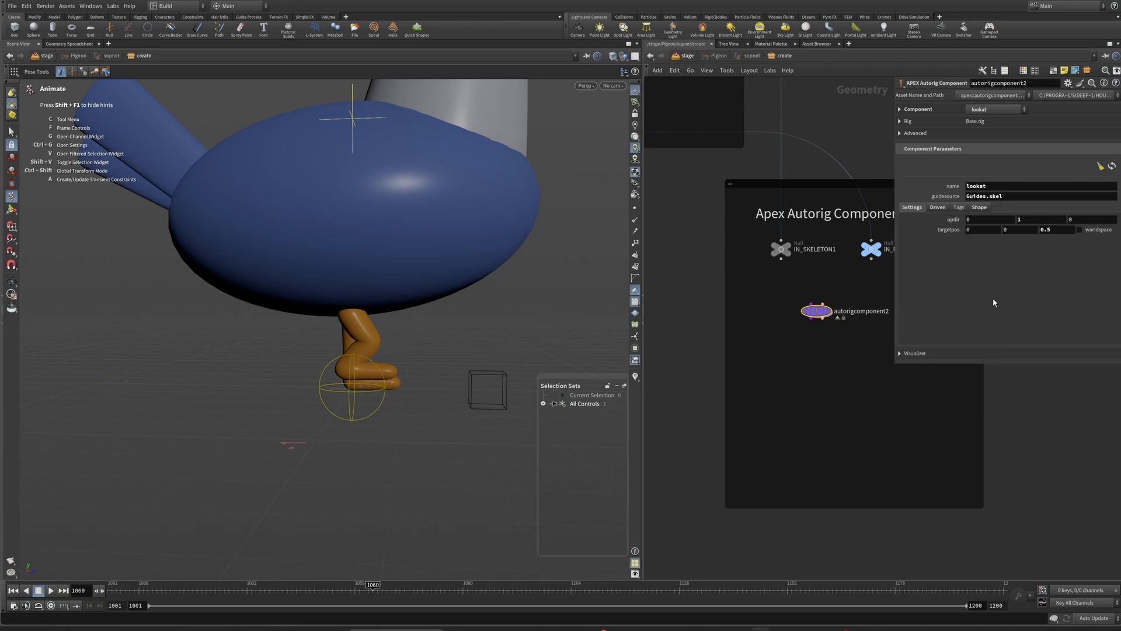
click(1112, 166)
click(1114, 185)
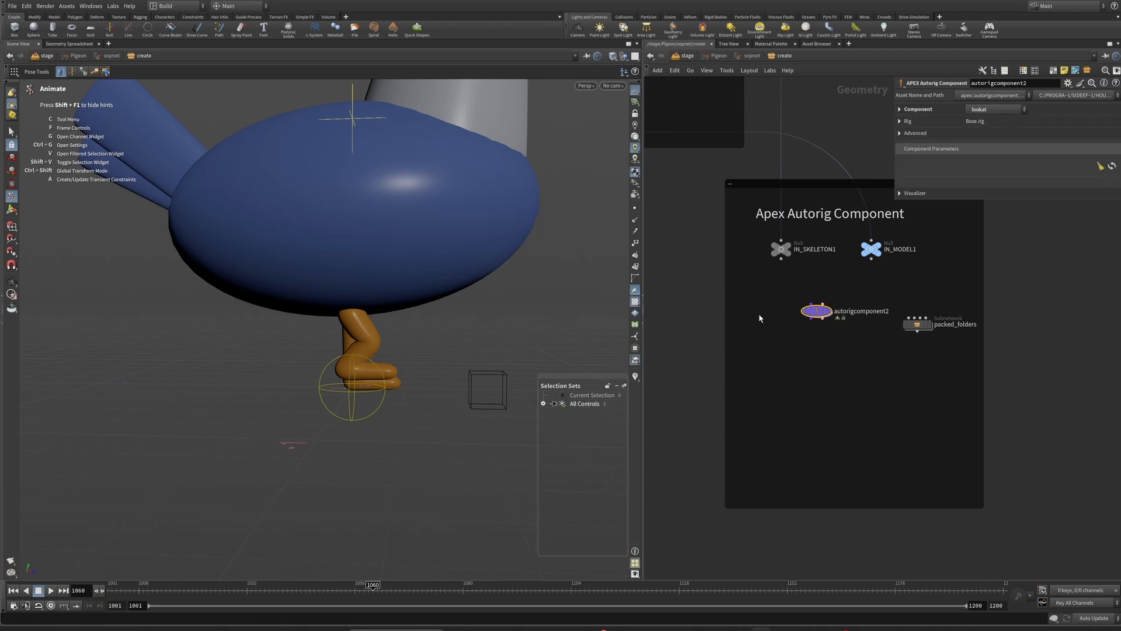
Step: Return the autorigcomponent2 node's component to fktransform and check the IN_SKELETON1 null against its guide source
click(996, 111)
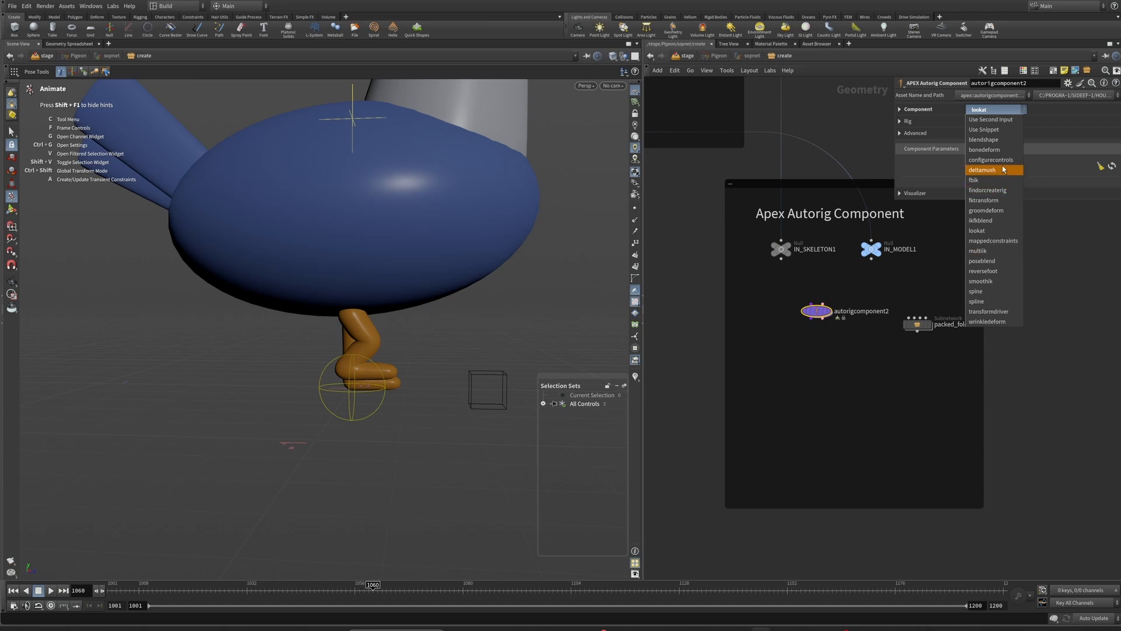
click(987, 201)
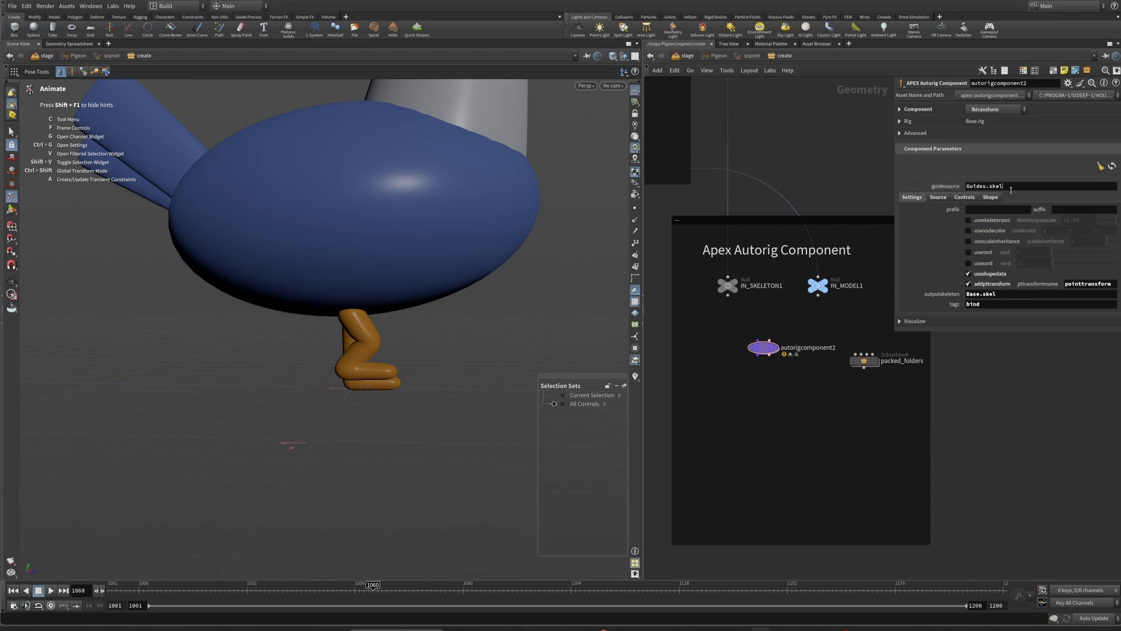
drag(700, 327, 735, 284)
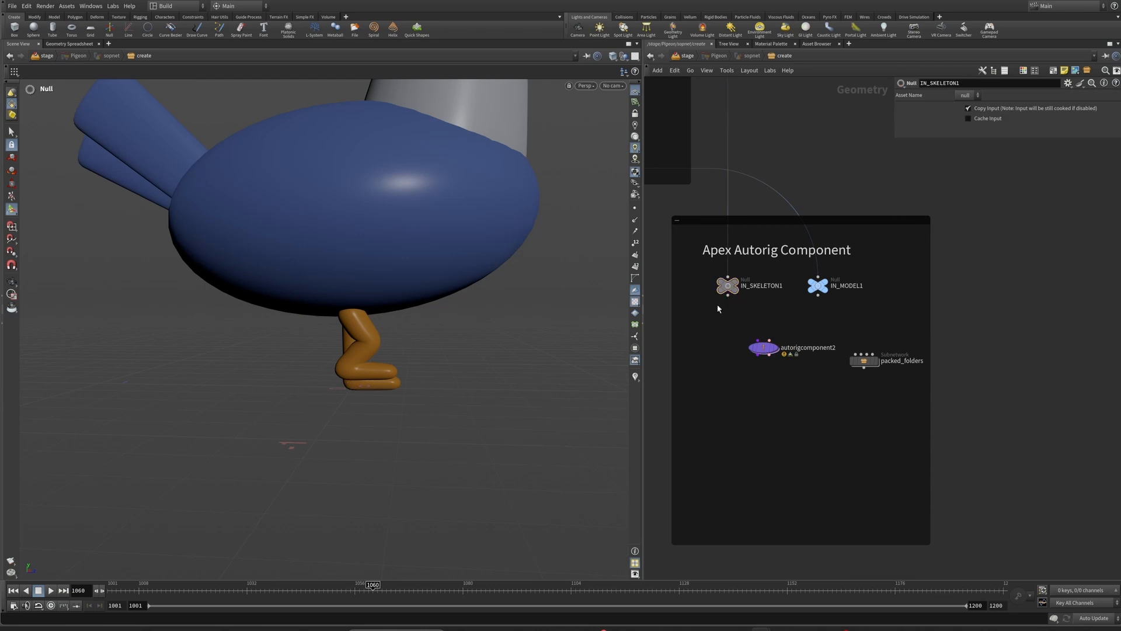
click(762, 348)
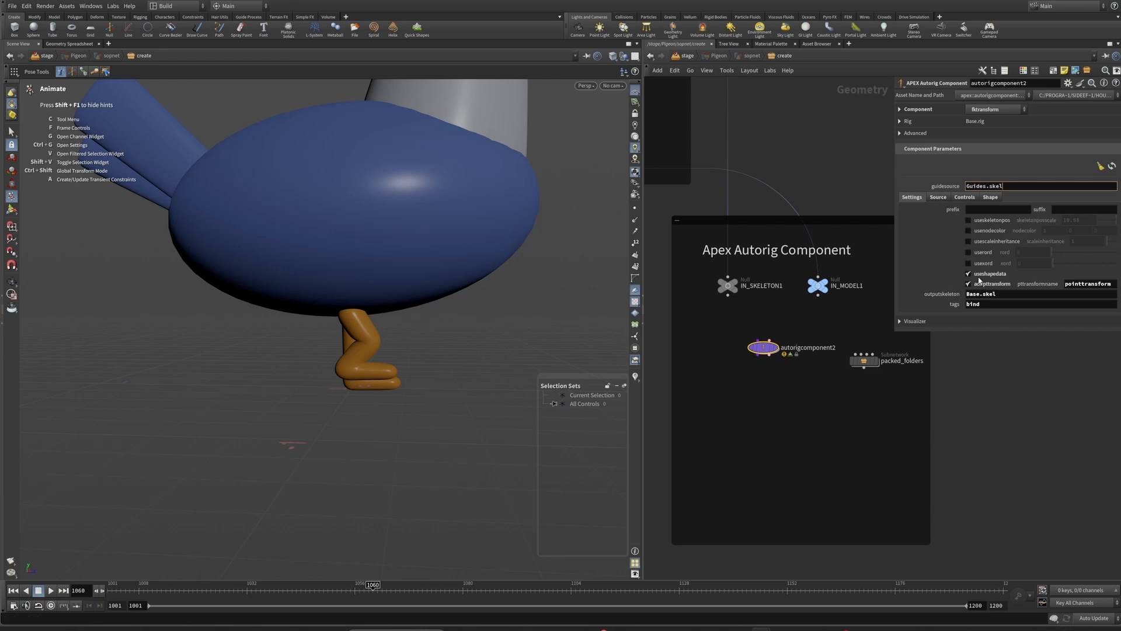
Step: Examine the fktransform component's Source and Controls parameters, including the skeleton, joint group and promote groups
click(938, 197)
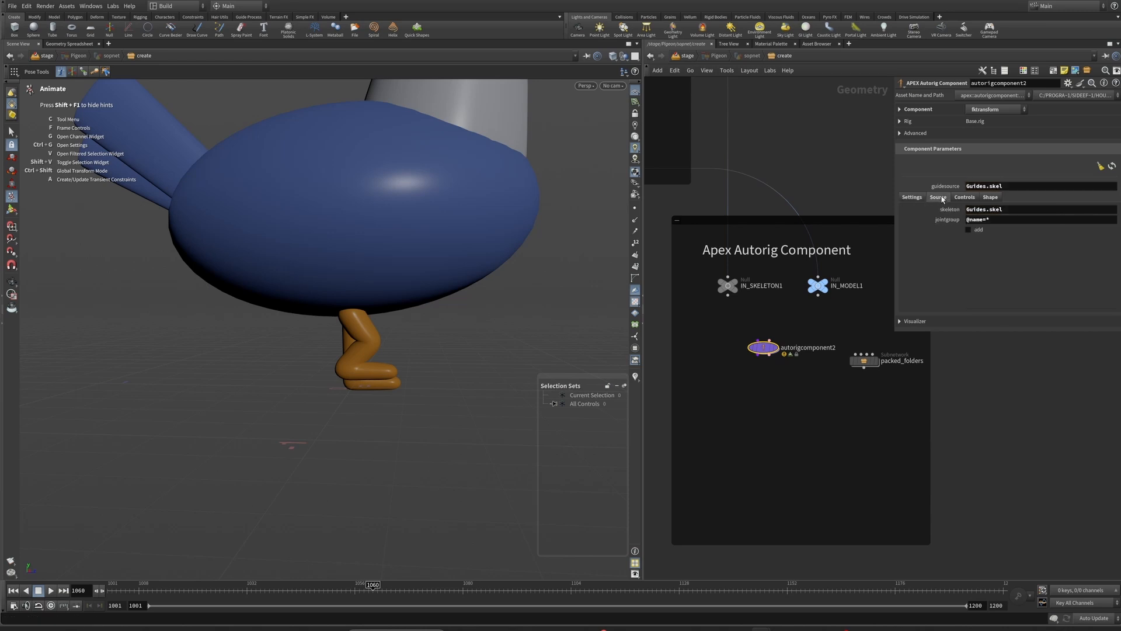
click(1013, 209)
click(1010, 208)
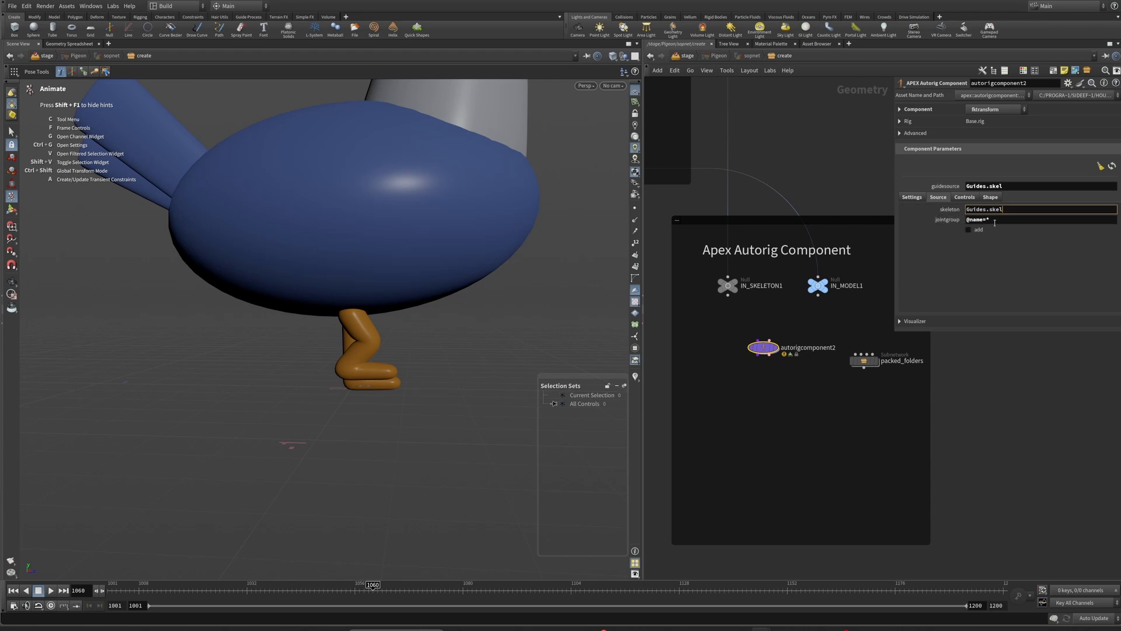
drag(996, 221, 965, 221)
click(996, 256)
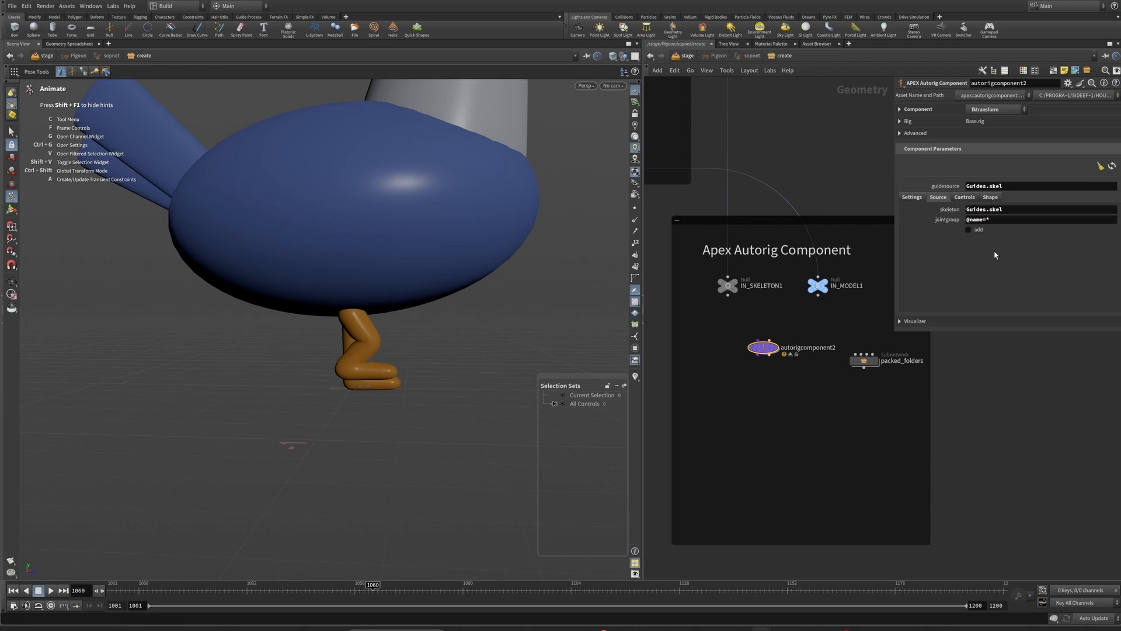
click(964, 197)
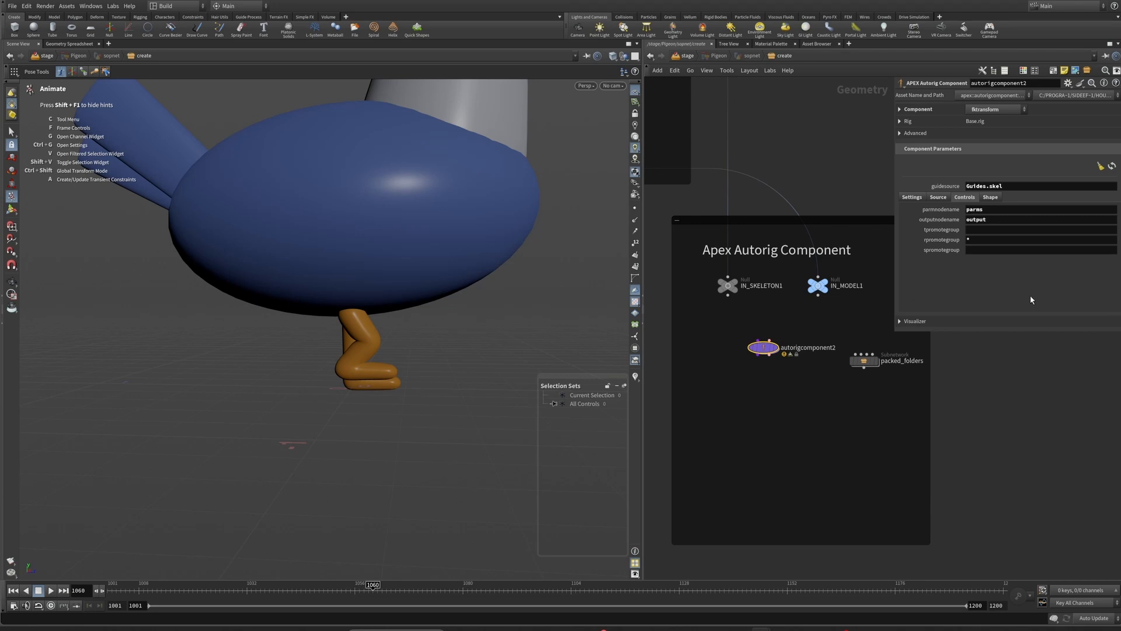
Step: Make room above the autorigcomponent2 node and add a Pack Folder node there, below the two nulls
scroll(888, 230, up, 1)
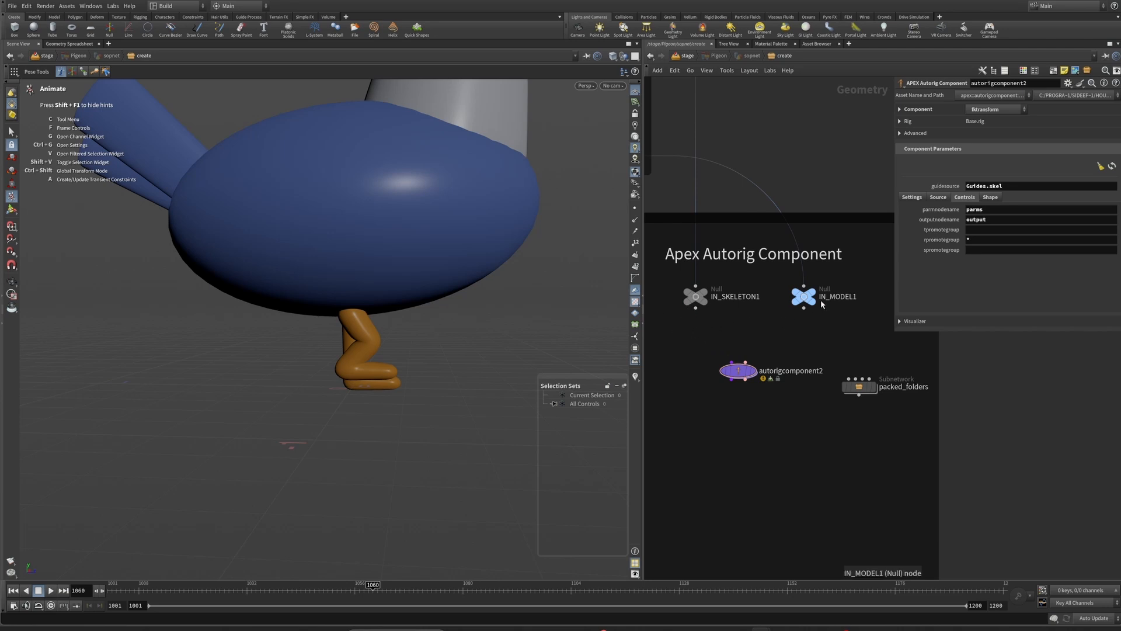
mouse_move(752, 374)
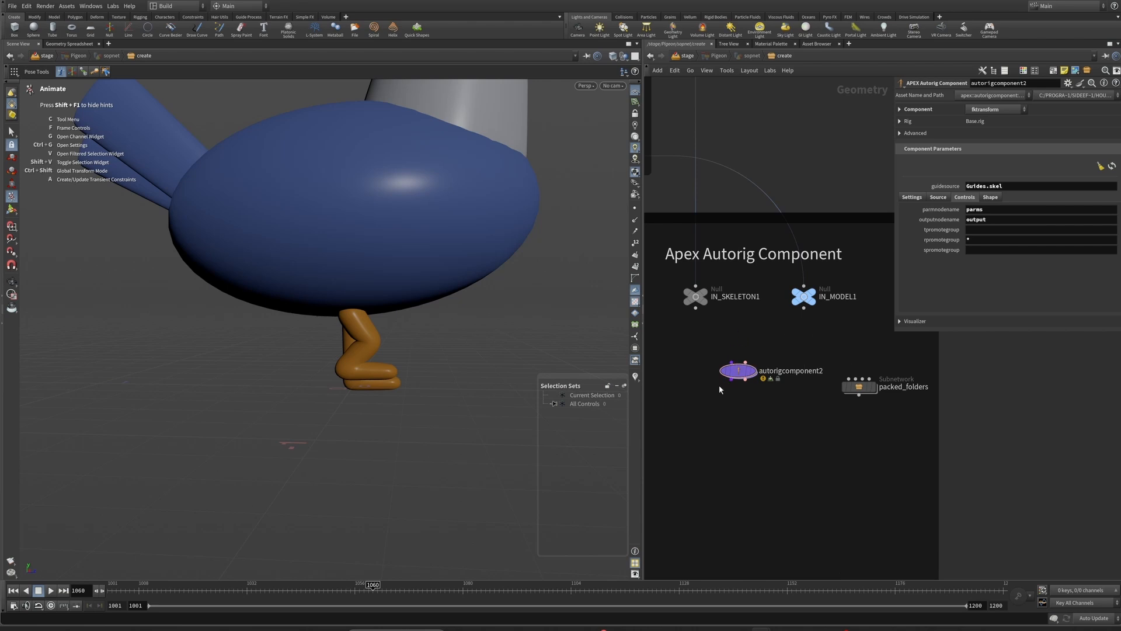
middle_drag(725, 382, 761, 413)
drag(776, 402, 777, 417)
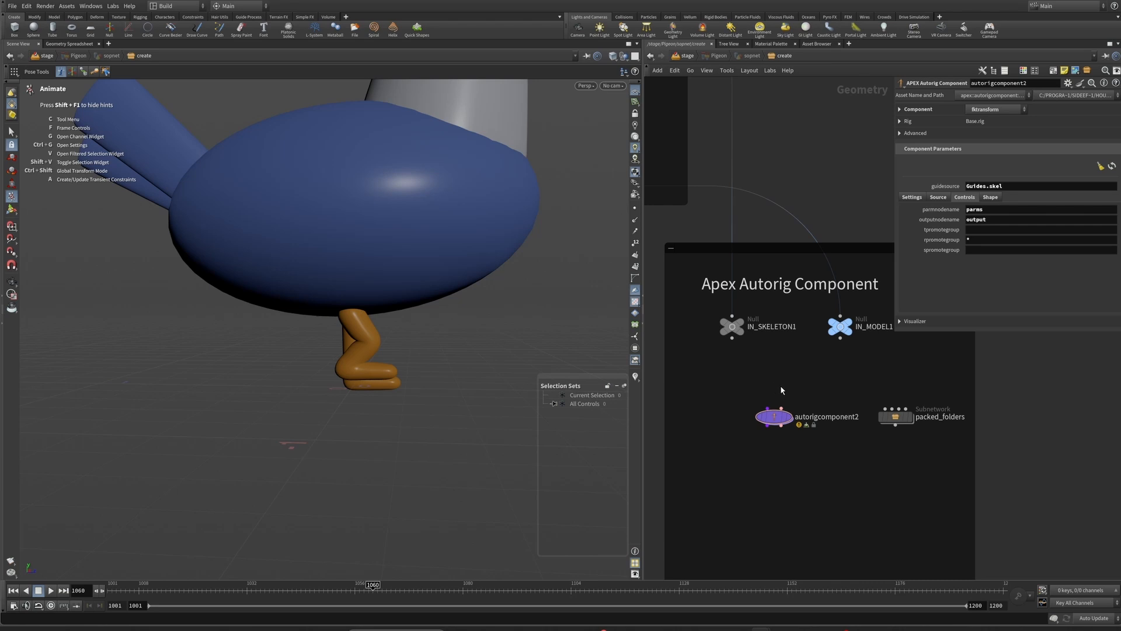
key(Tab)
text(packf)
key(Return)
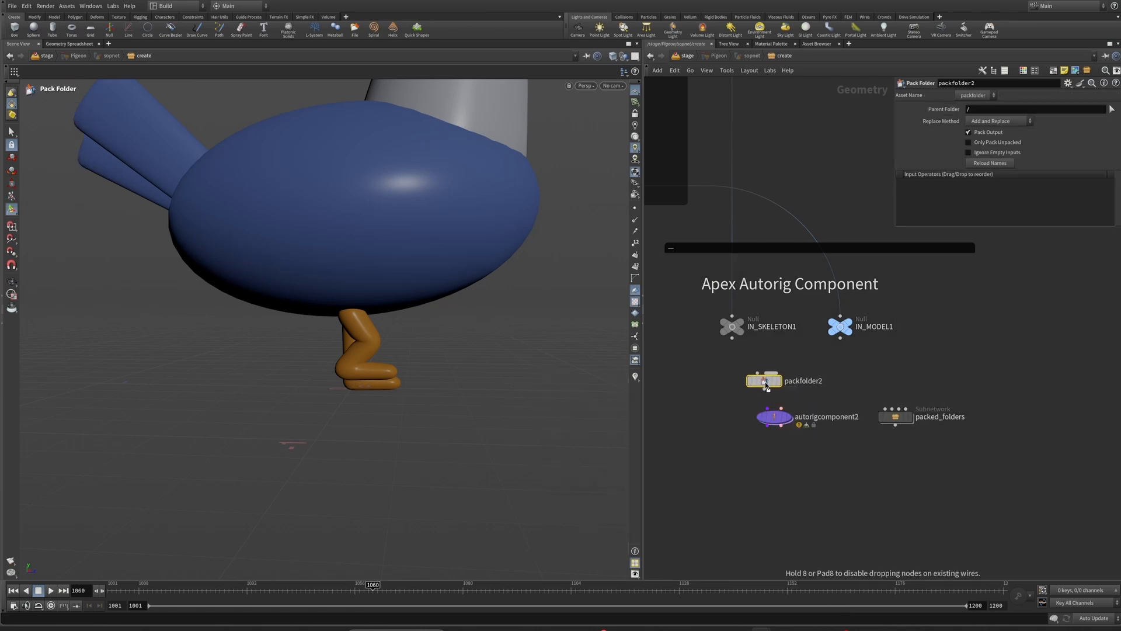
click(760, 378)
Step: Wire IN_SKELETON1 and IN_MODEL1 into the Pack Folder node's inputs and align it above autorigcomponent2
drag(733, 340, 775, 370)
drag(840, 339, 768, 377)
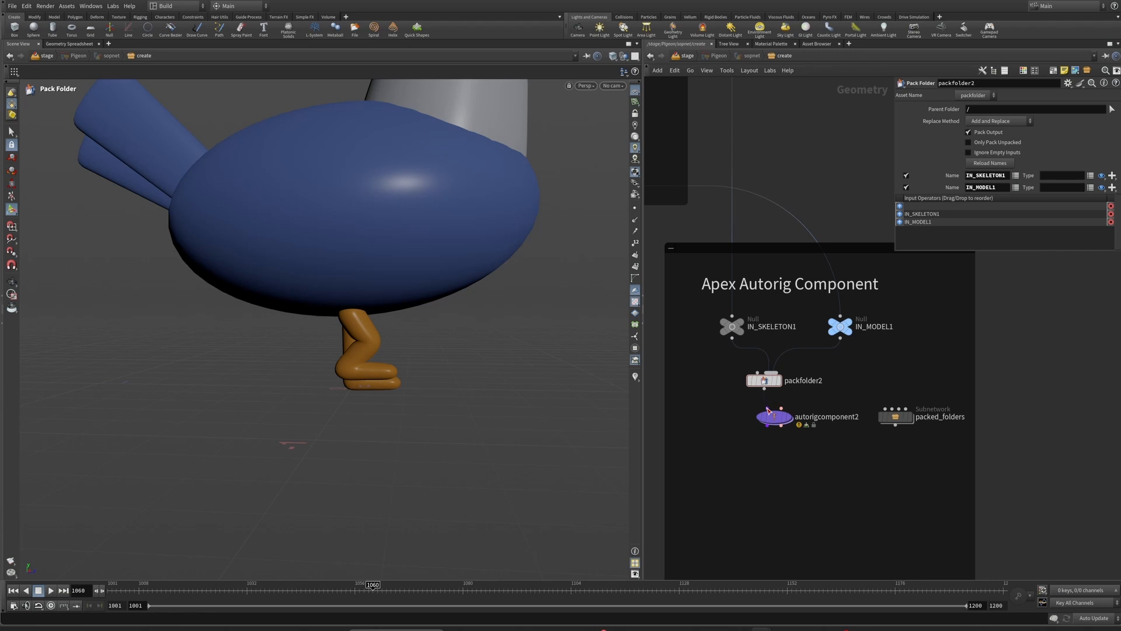
drag(763, 388, 768, 388)
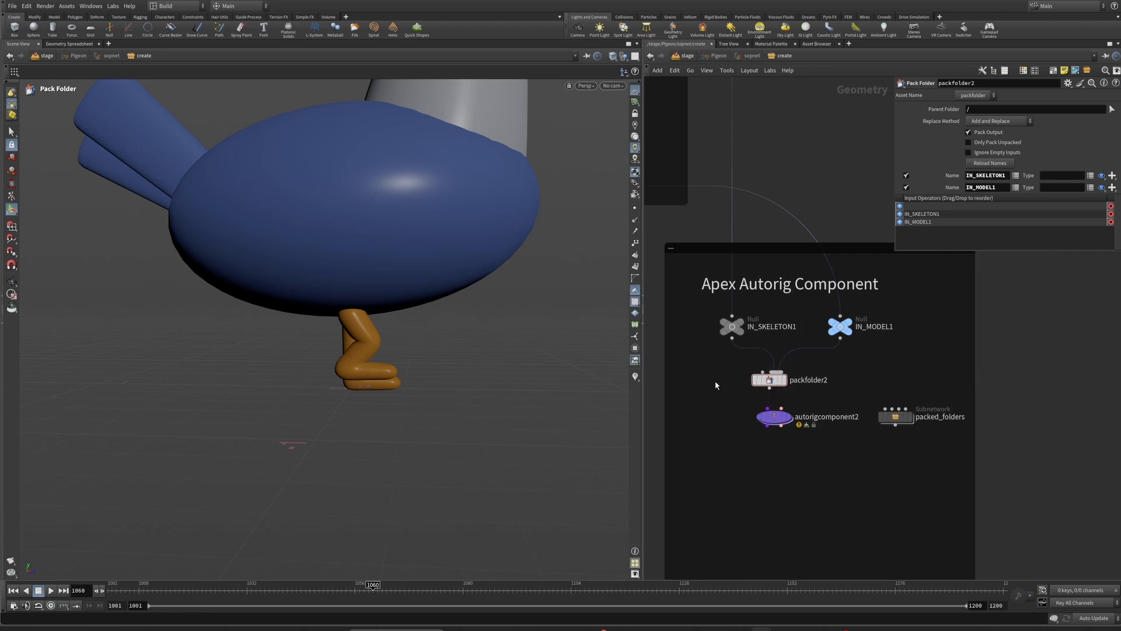
Step: Name the Pack Folder node's skeleton input Guides and set its type to skel
click(734, 323)
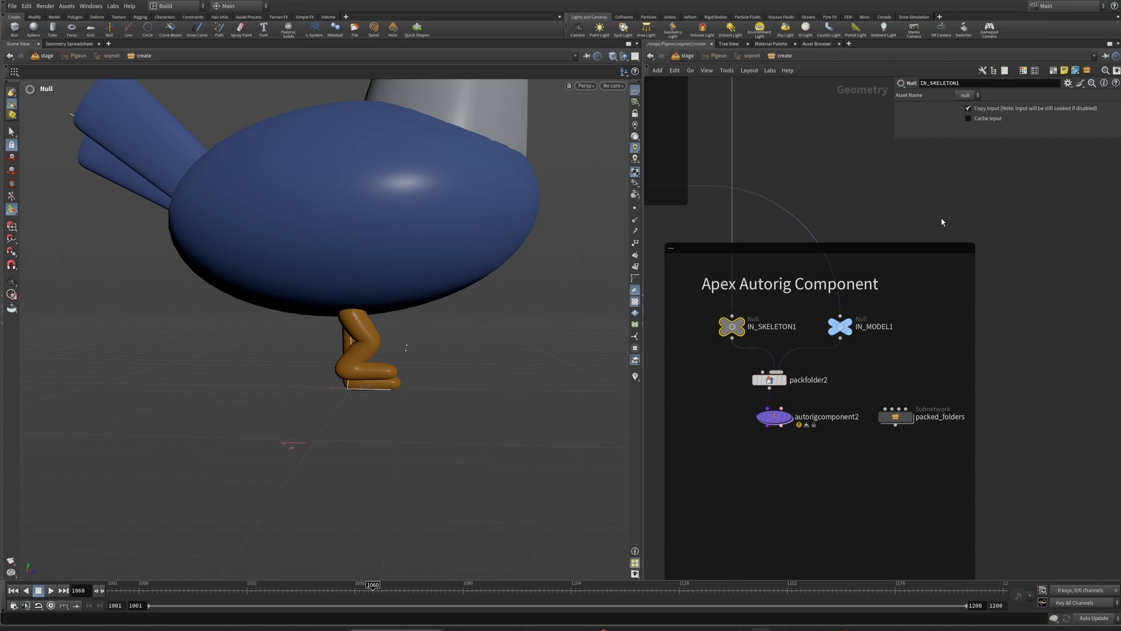
drag(726, 377, 799, 398)
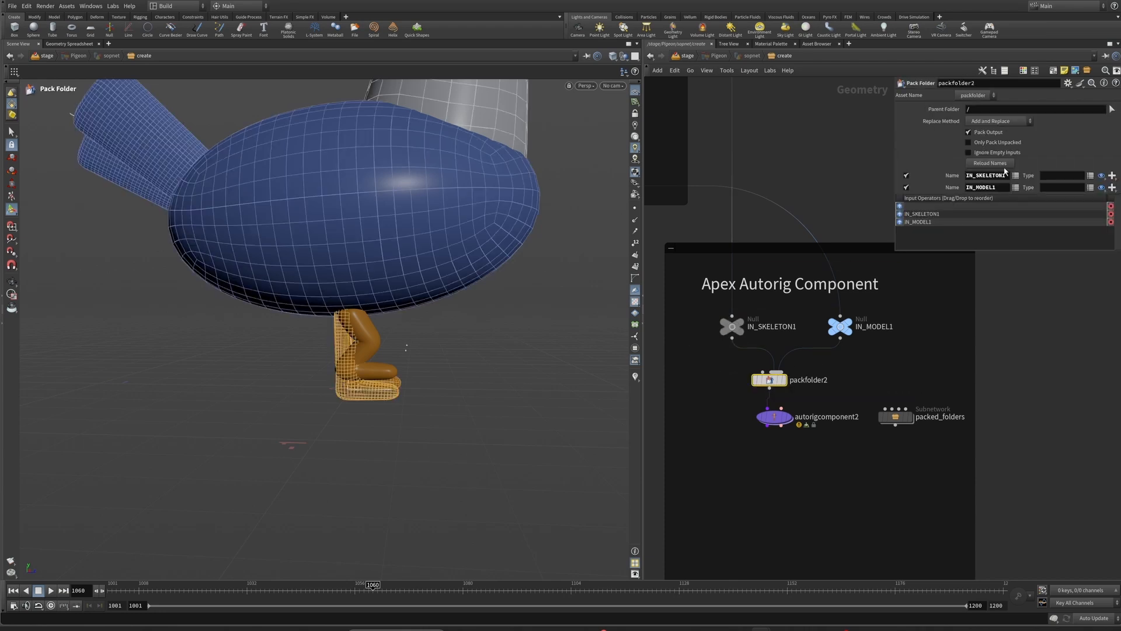
drag(967, 176, 998, 177)
key(BackSpace)
text(Guides)
key(Tab)
text(skel)
key(Return)
double_click(982, 176)
click(1055, 175)
Step: Name the Pack Folder node's model input Base and set its type to shp
double_click(983, 186)
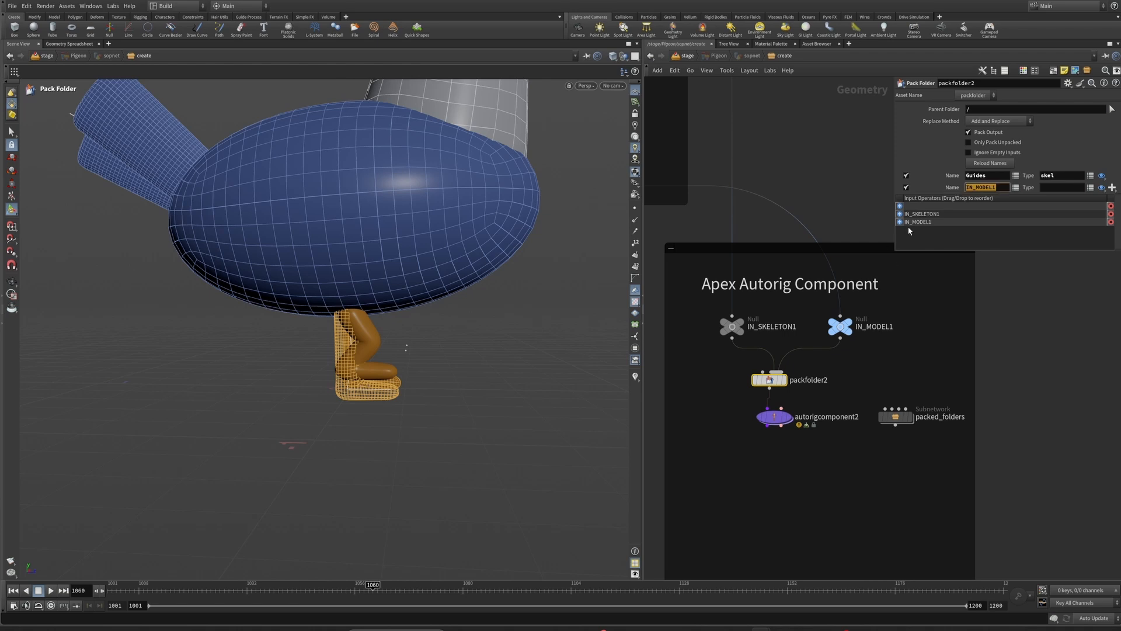
text(Base)
key(Tab)
text(shp)
key(Return)
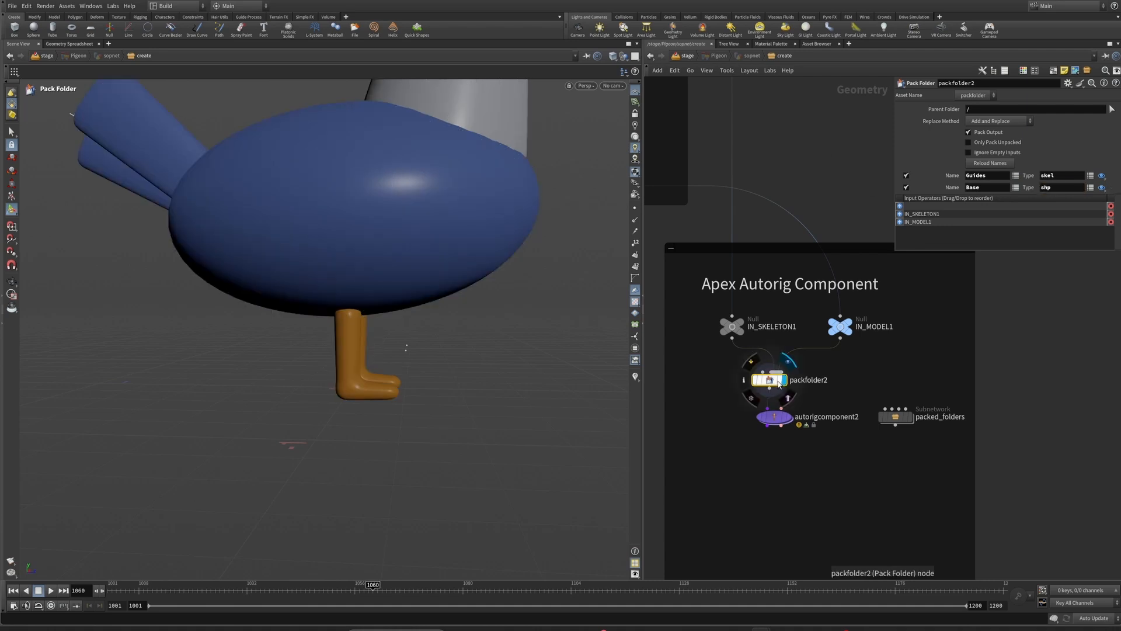
Step: Inspect the name attribute of packfolder2's packed primitives in the Geometry Spreadsheet
click(73, 44)
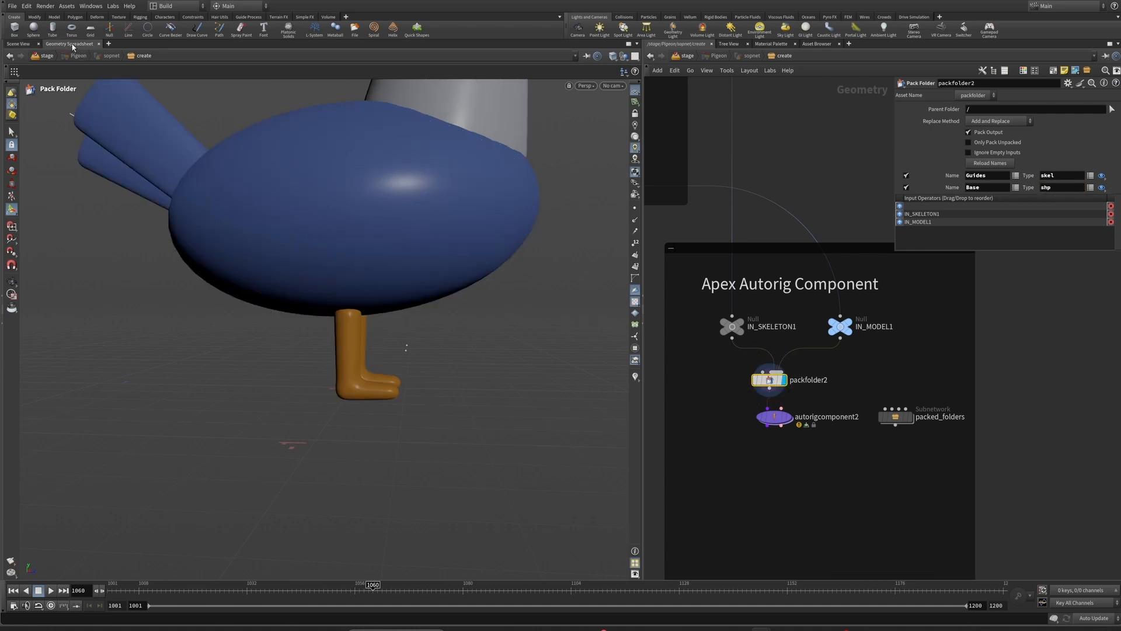
drag(82, 81, 103, 81)
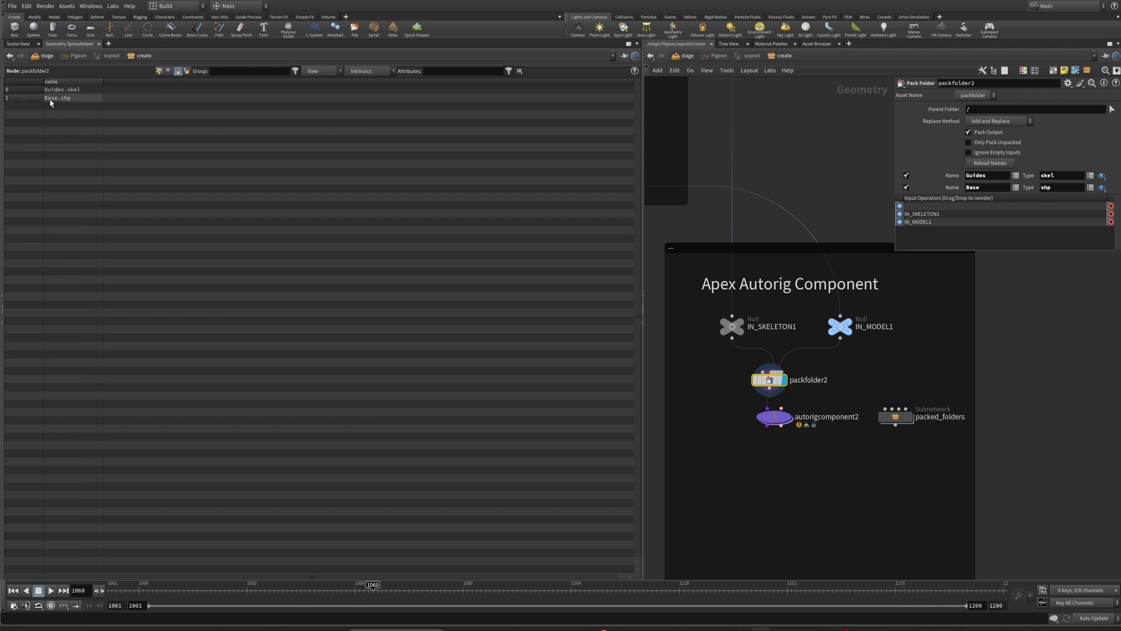
middle_drag(803, 383, 813, 373)
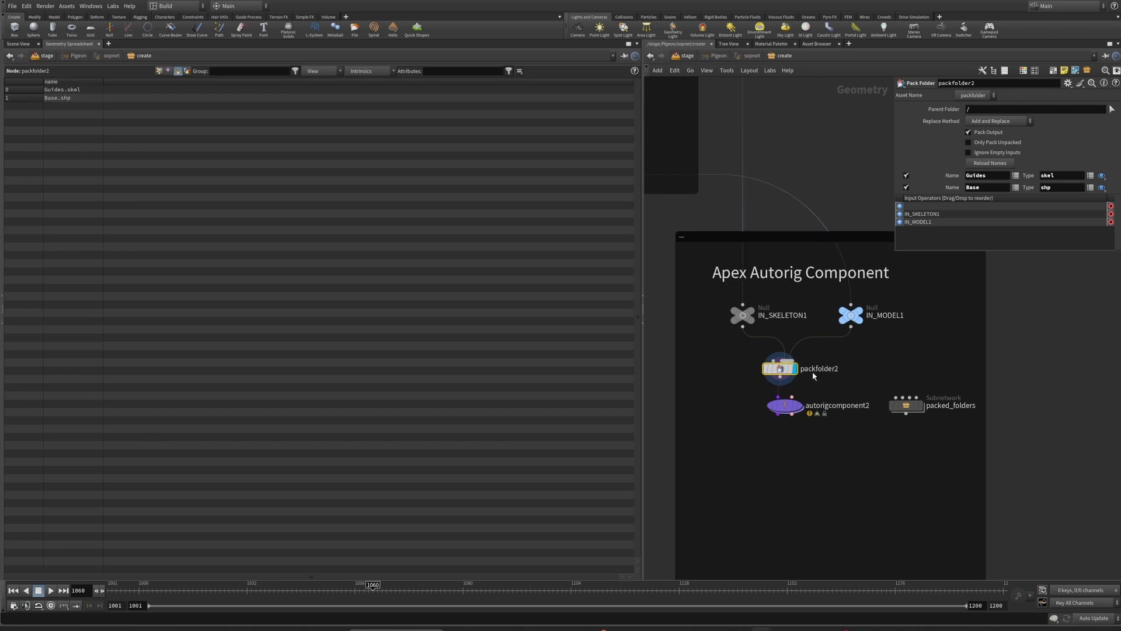
mouse_move(786, 375)
Step: Open the packed_folders subnetwork and inspect the skeleton4 and model3 sources and the packfolder3 node they feed
middle_drag(941, 359, 870, 327)
drag(868, 326, 801, 400)
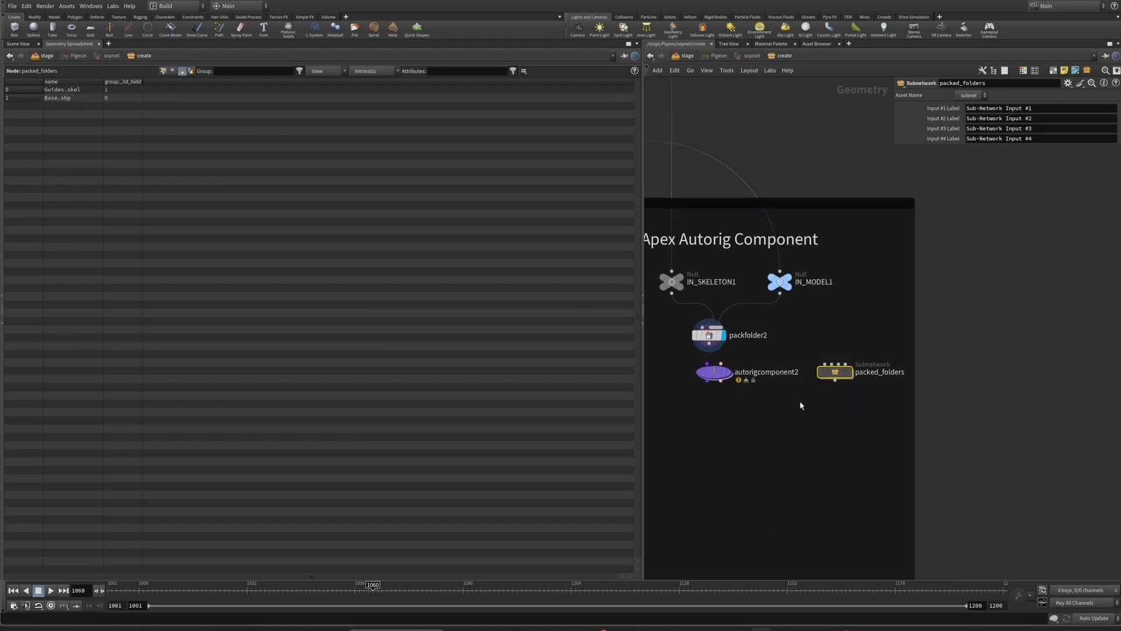
double_click(834, 373)
scroll(744, 263, up, 3)
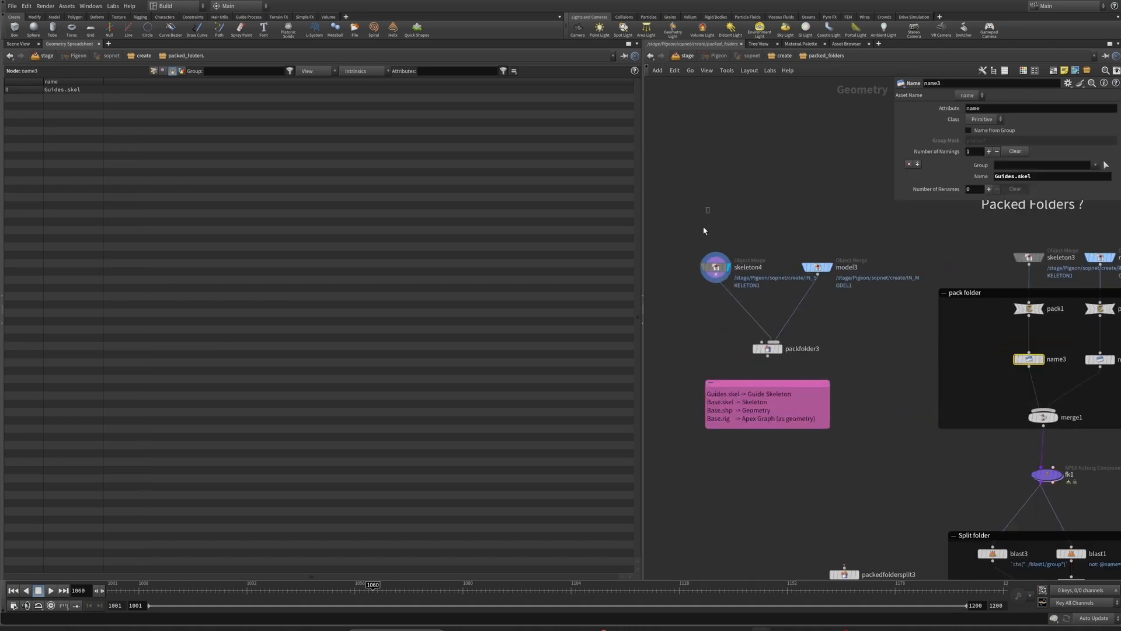
drag(704, 227, 700, 280)
drag(783, 213, 840, 287)
drag(718, 329, 826, 359)
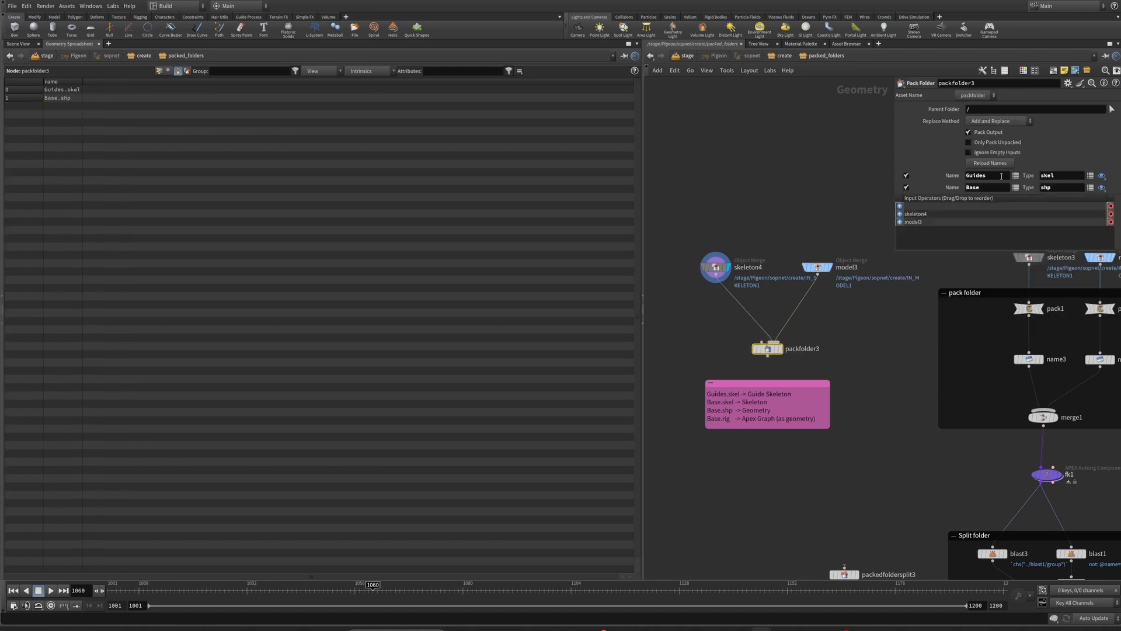
Step: Compare packfolder3 with the manual pack folder setup, inspecting the pack1, name3 and merge1 nodes
middle_drag(990, 267, 735, 284)
scroll(735, 288, up, 2)
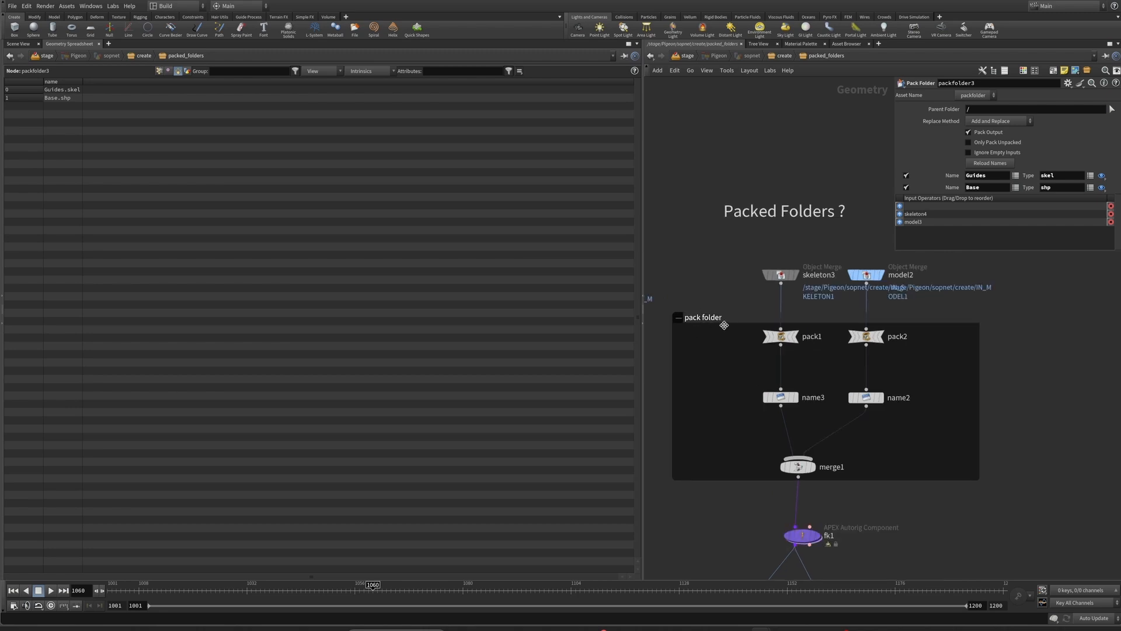
drag(744, 364, 792, 325)
middle_drag(722, 382, 725, 357)
drag(725, 360, 816, 390)
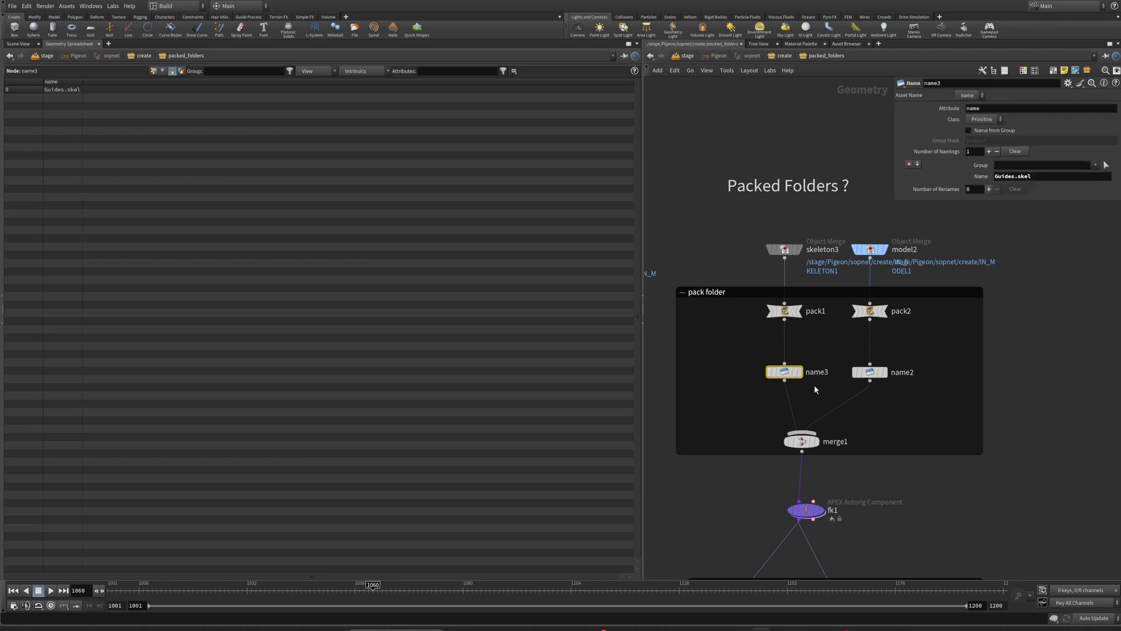
middle_drag(738, 409, 742, 386)
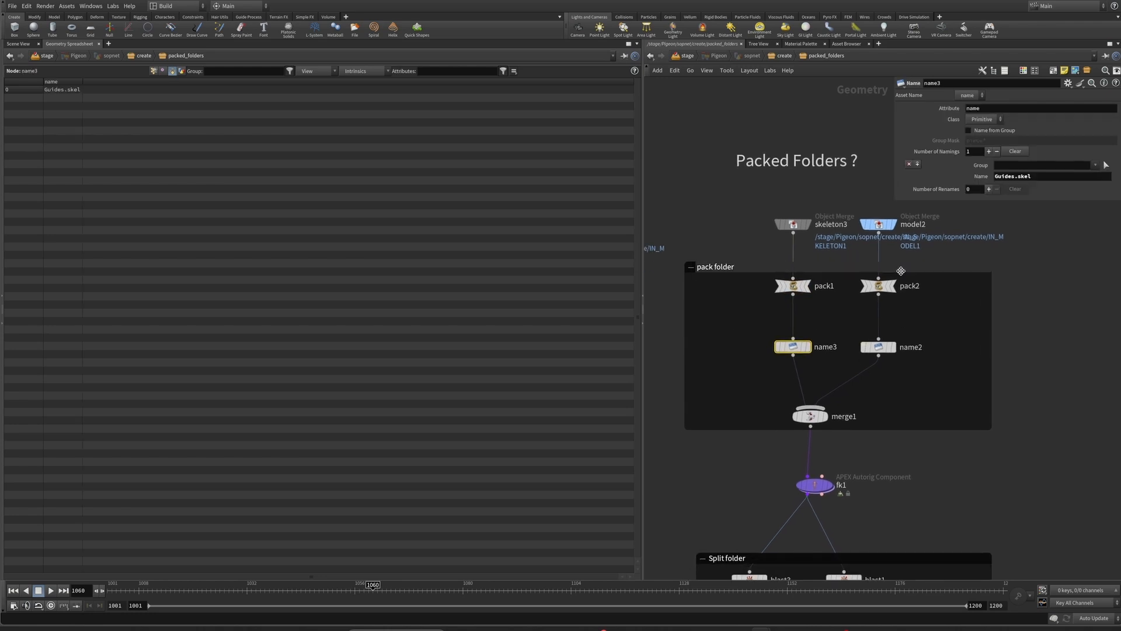
middle_drag(773, 402, 1035, 371)
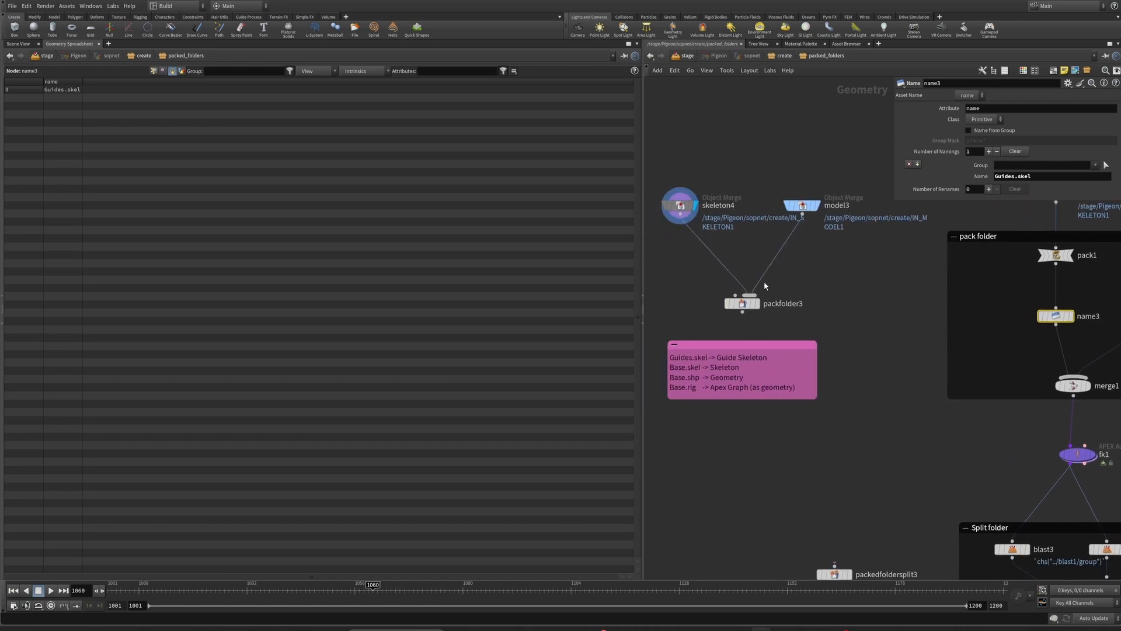
middle_drag(986, 335, 890, 327)
drag(897, 372, 1023, 387)
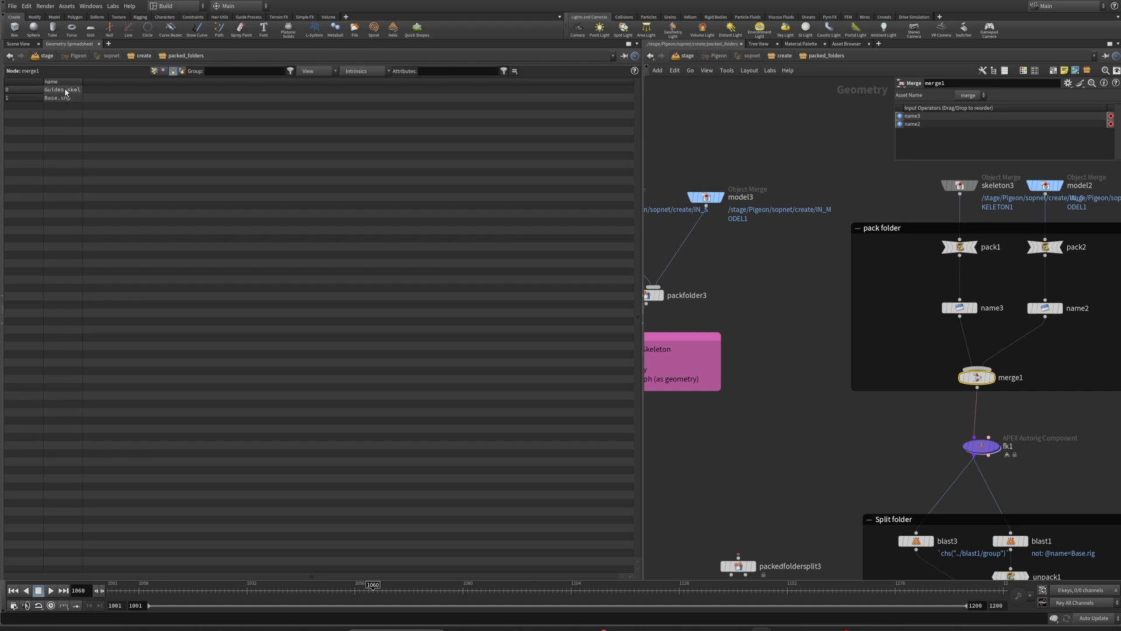
Step: Inspect merge1's connection into the fk1 autorig component and compare it with packfolder3's name and type settings
middle_drag(942, 470, 871, 400)
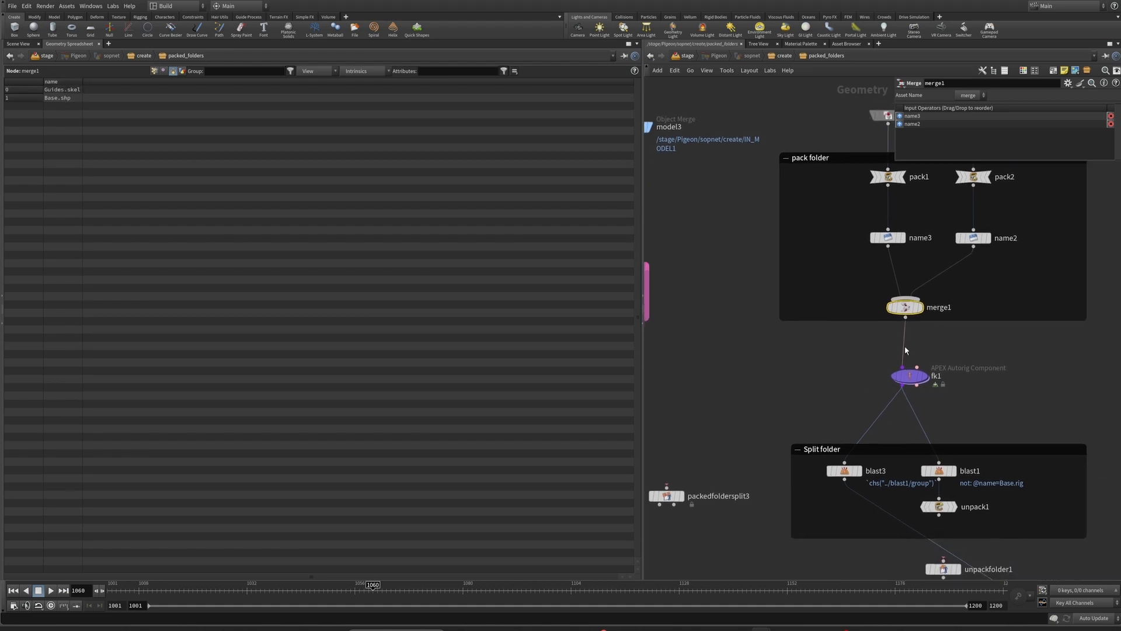
drag(948, 344, 951, 345)
middle_drag(834, 352, 779, 377)
scroll(857, 443, down, 2)
middle_drag(660, 292, 824, 280)
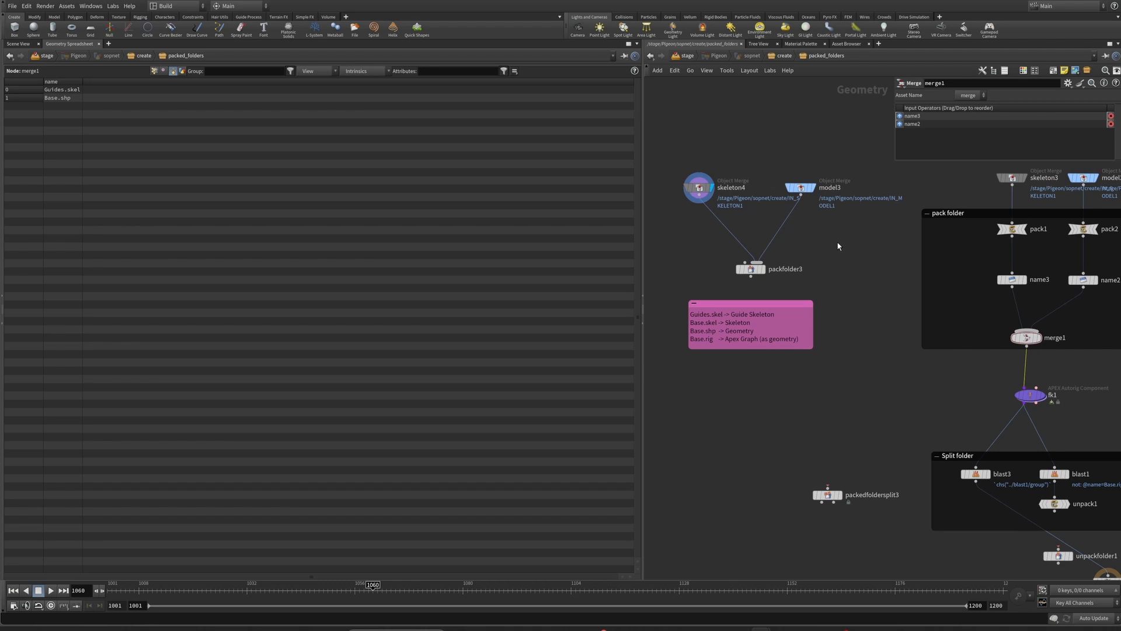
click(751, 268)
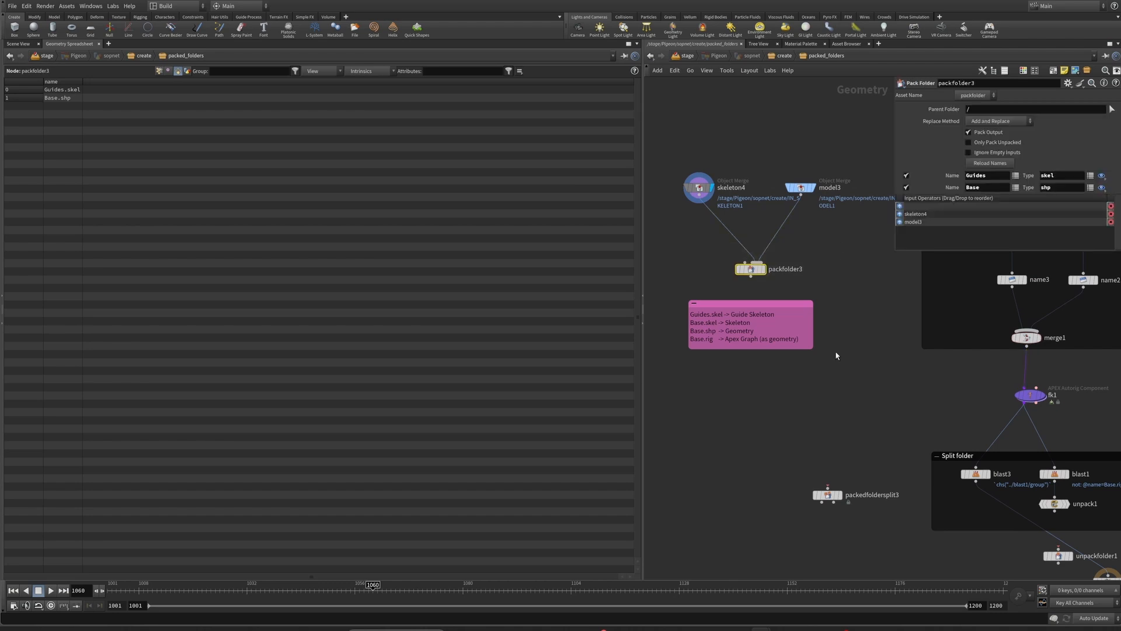
Step: Inspect packedfoldersplit3 and compare it with the blast1 and unpack1 nodes in the Split folder box
middle_drag(869, 416, 853, 301)
drag(840, 333, 783, 432)
middle_drag(894, 444, 792, 420)
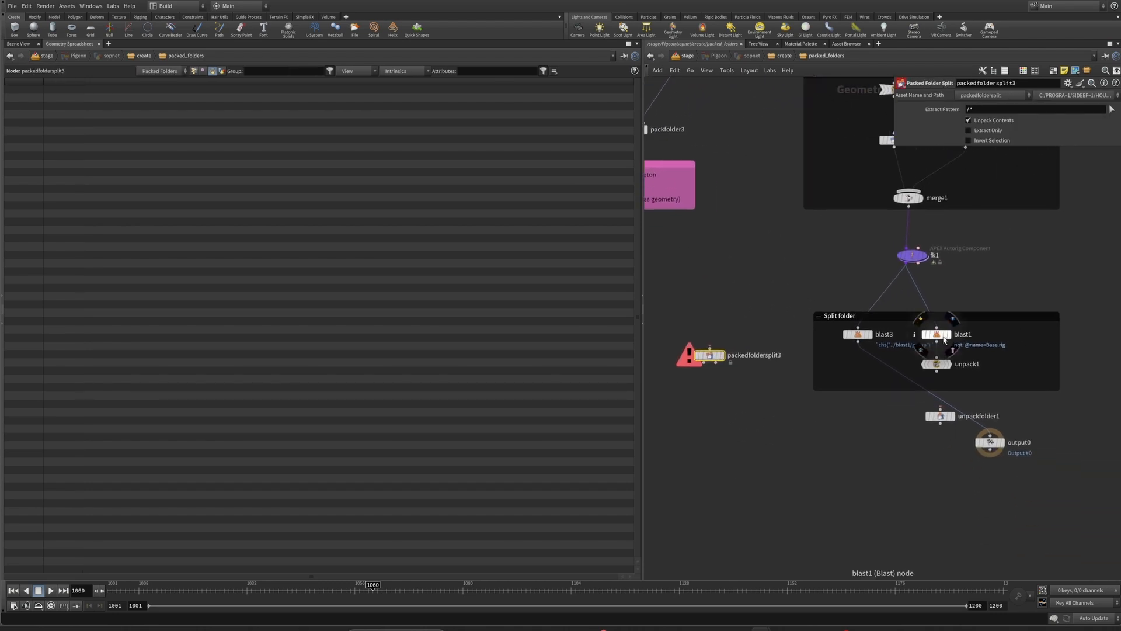
click(941, 335)
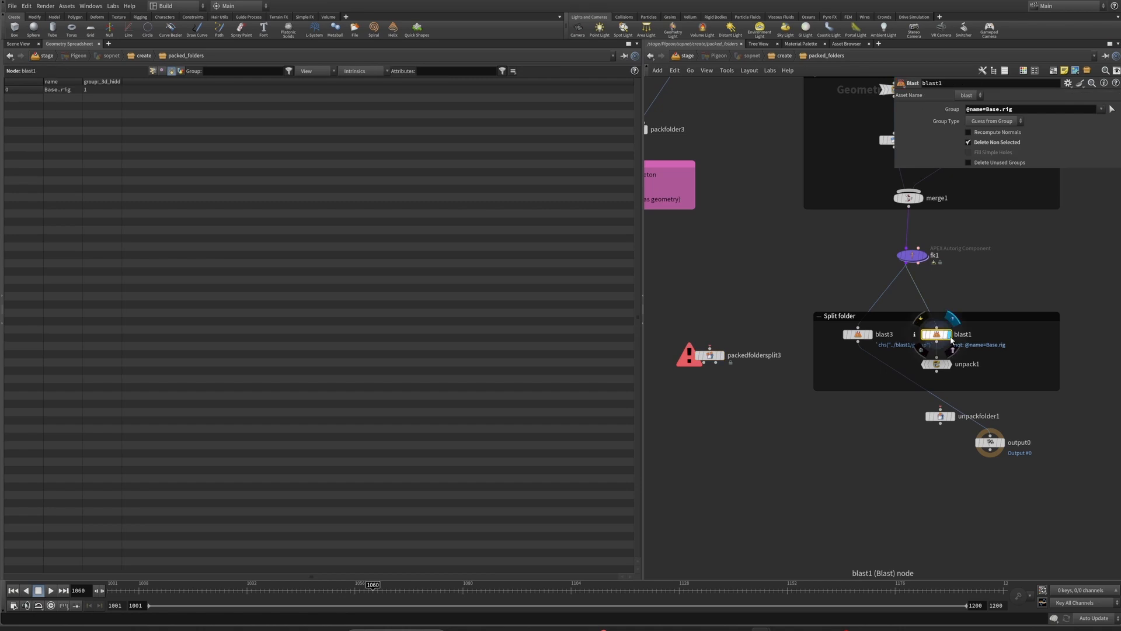
click(937, 363)
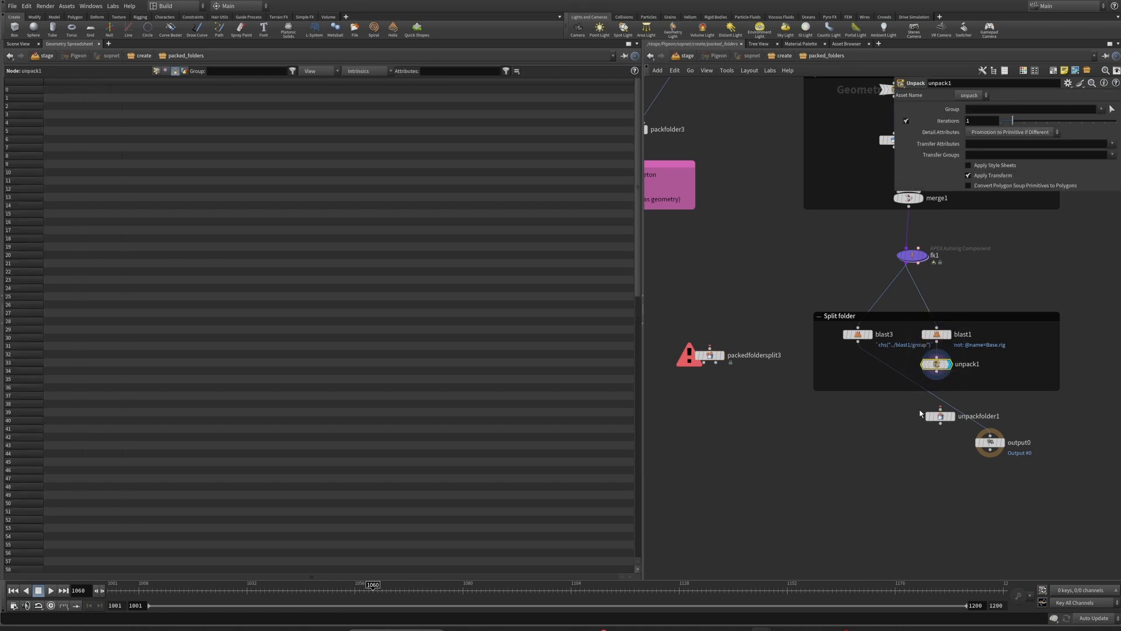
Step: Move unpackfolder1 below the Split folder box, level with output0, and show its parameters
drag(943, 420, 904, 431)
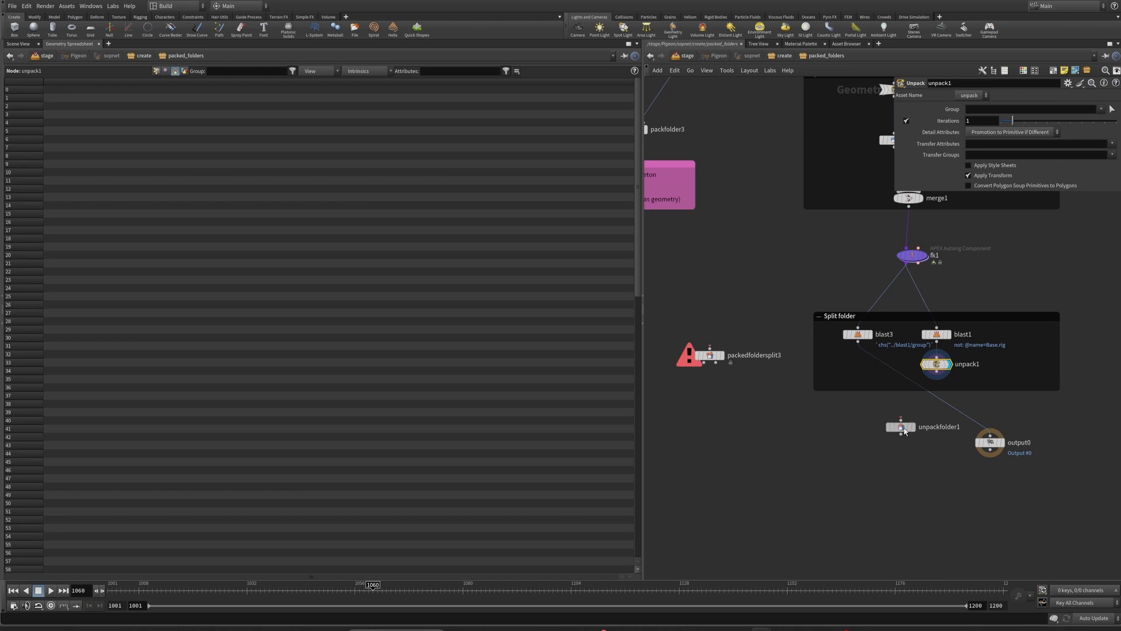
click(905, 431)
mouse_move(902, 431)
drag(902, 430, 896, 445)
middle_drag(725, 313, 772, 416)
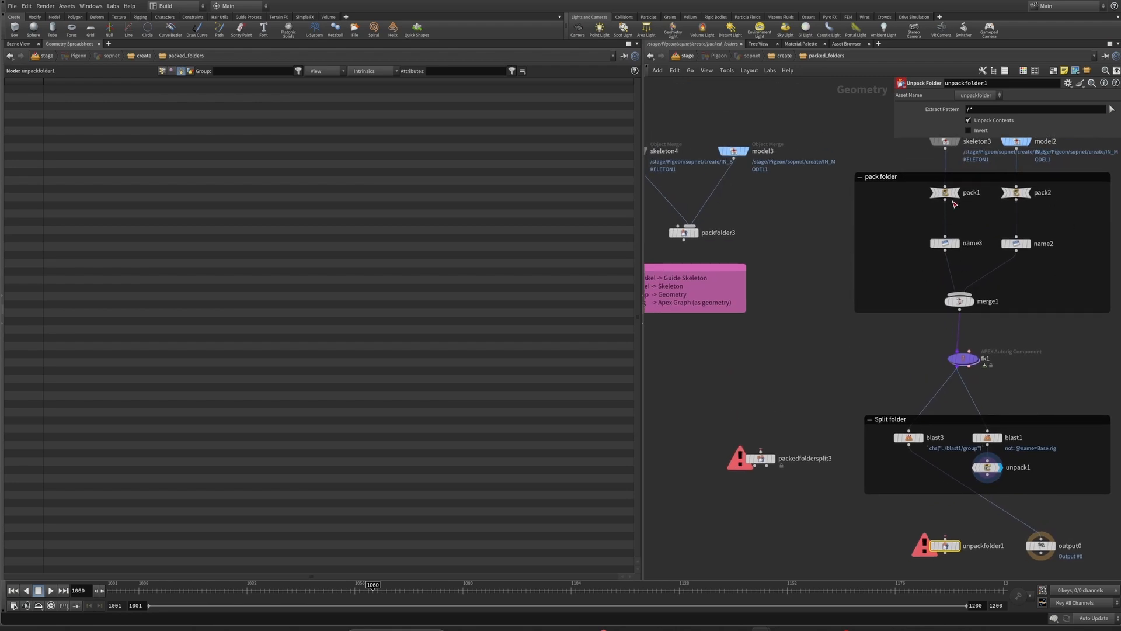
middle_drag(851, 371, 811, 357)
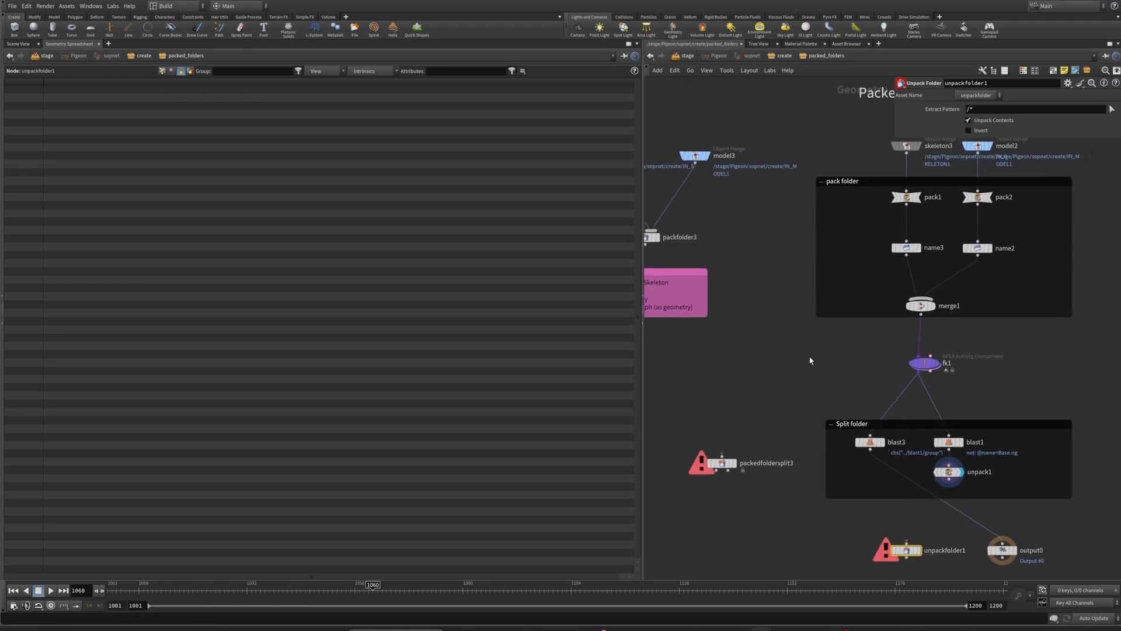
Step: Read the sticky note under packfolder3 on the Guides.skel, Base.skel, Base.shp and Base.rig naming conventions
middle_drag(771, 433, 949, 447)
scroll(749, 343, up, 3)
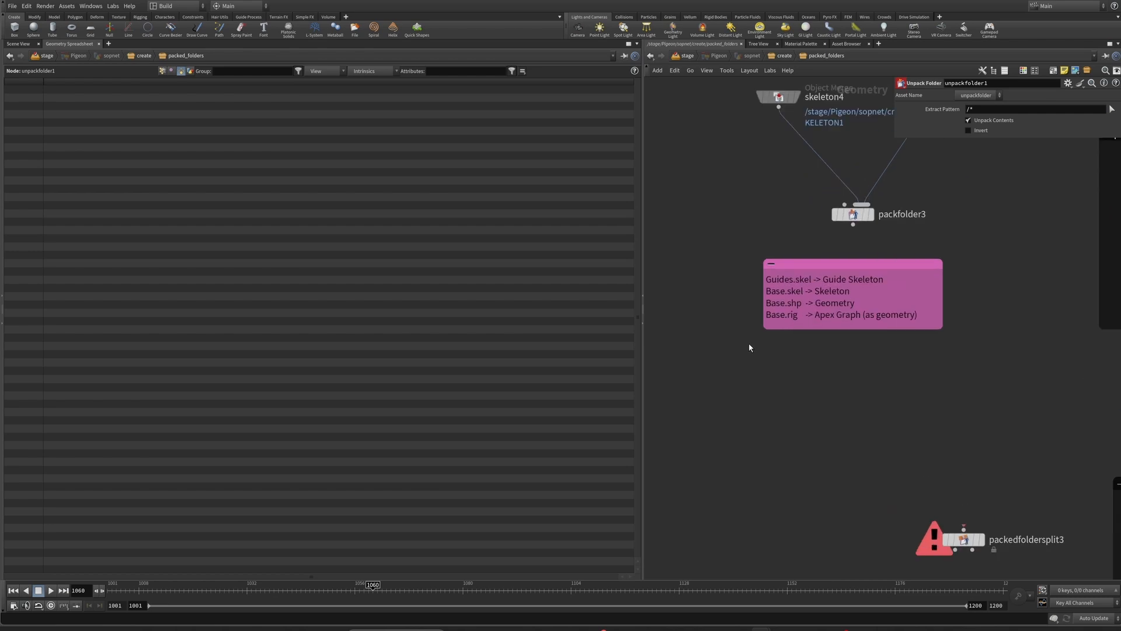
middle_drag(742, 306, 722, 361)
click(788, 321)
click(755, 288)
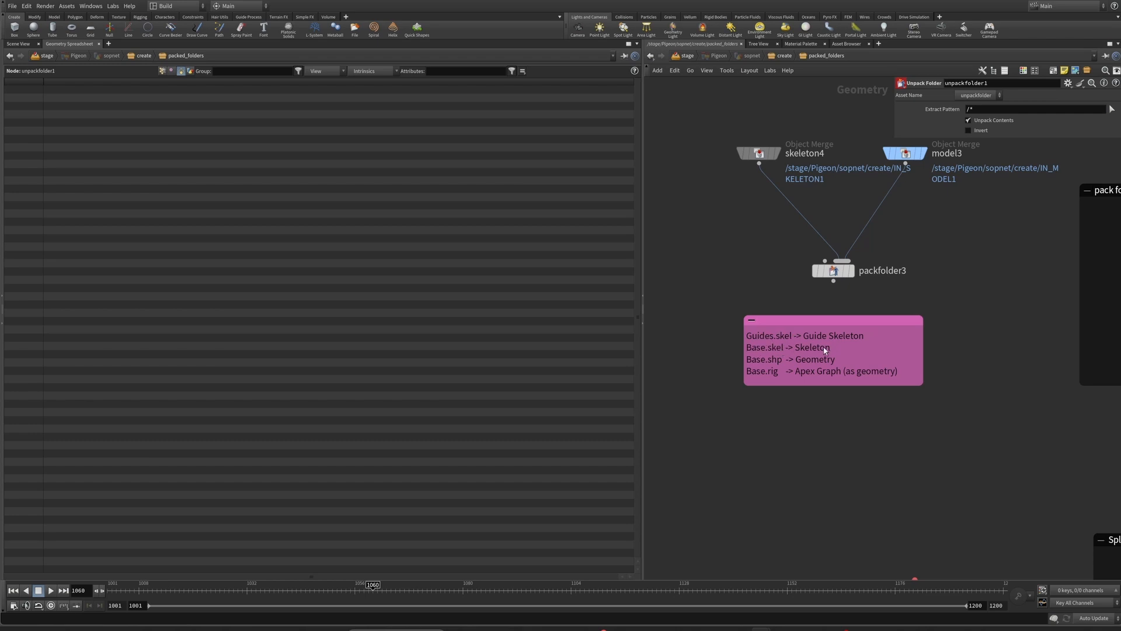
middle_drag(726, 353, 719, 323)
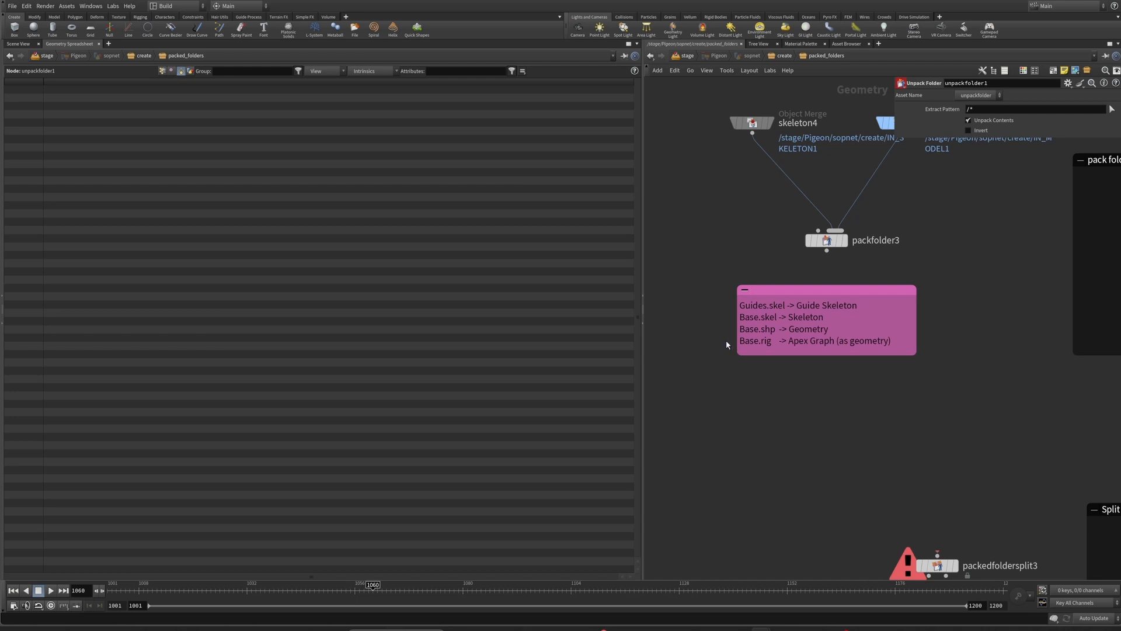
middle_drag(726, 344, 703, 358)
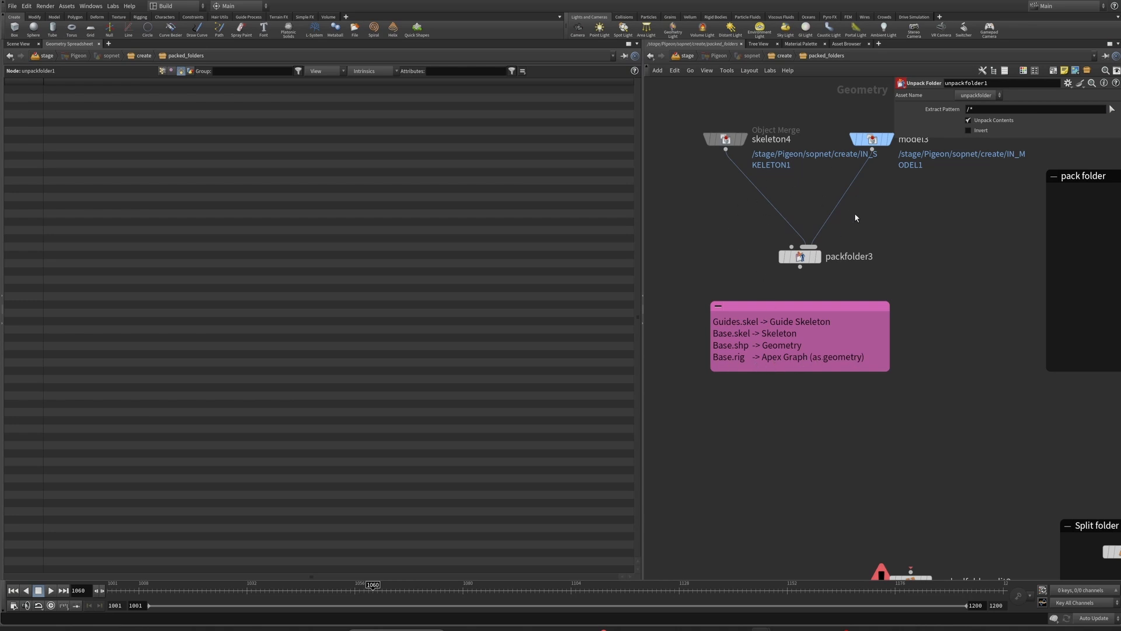
middle_drag(787, 387, 807, 374)
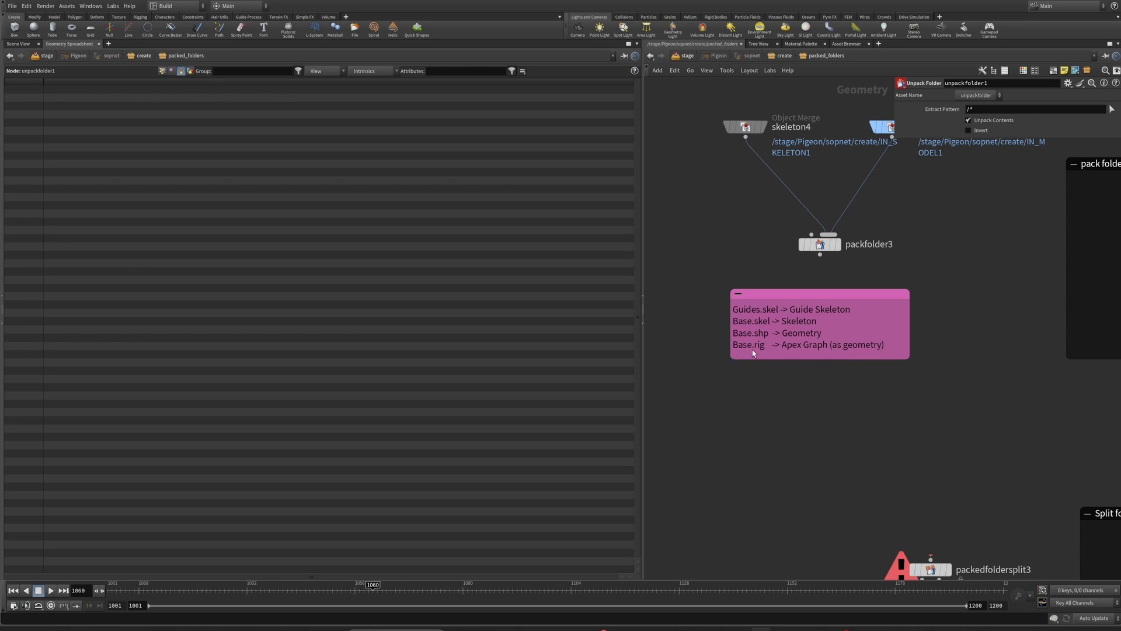
Step: Leave the packed_folders subnetwork, move autorigcomponent2 slightly down from packfolder2, and display its output
key(u)
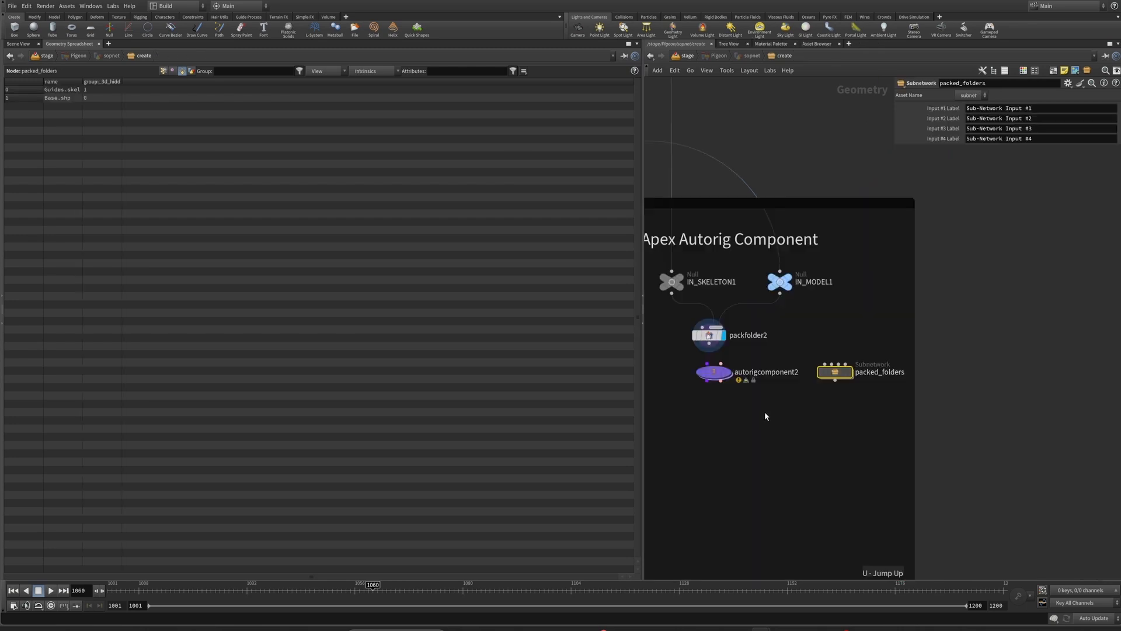
middle_drag(764, 412, 859, 420)
click(808, 381)
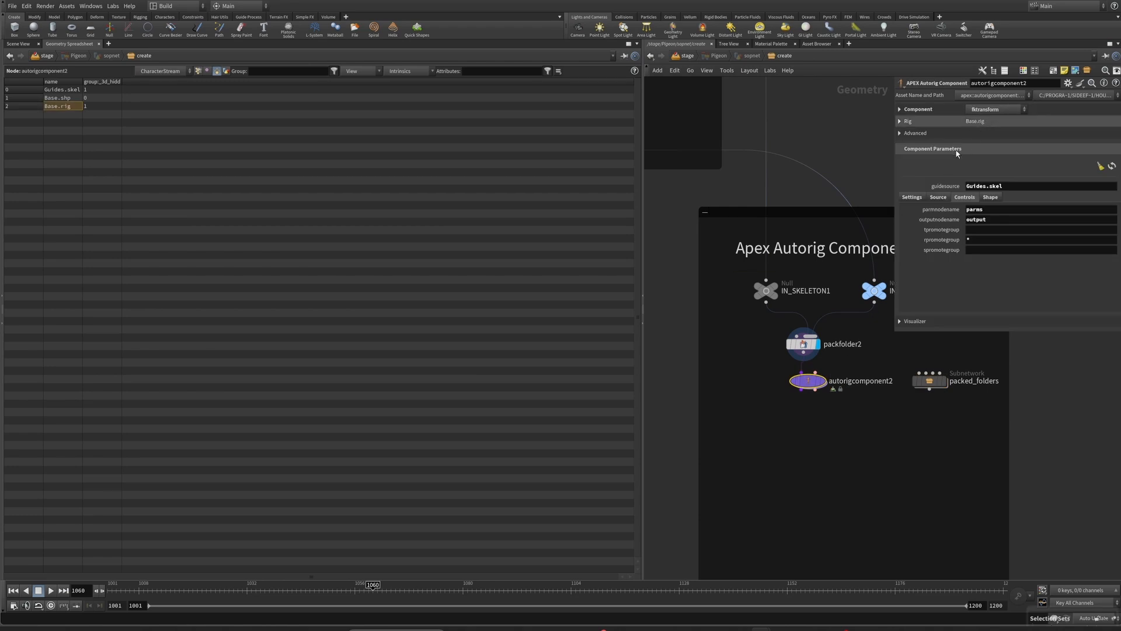
drag(832, 392, 831, 407)
Step: Show autorigcomponent2's rig controls in the scene view, ready for posing
click(18, 44)
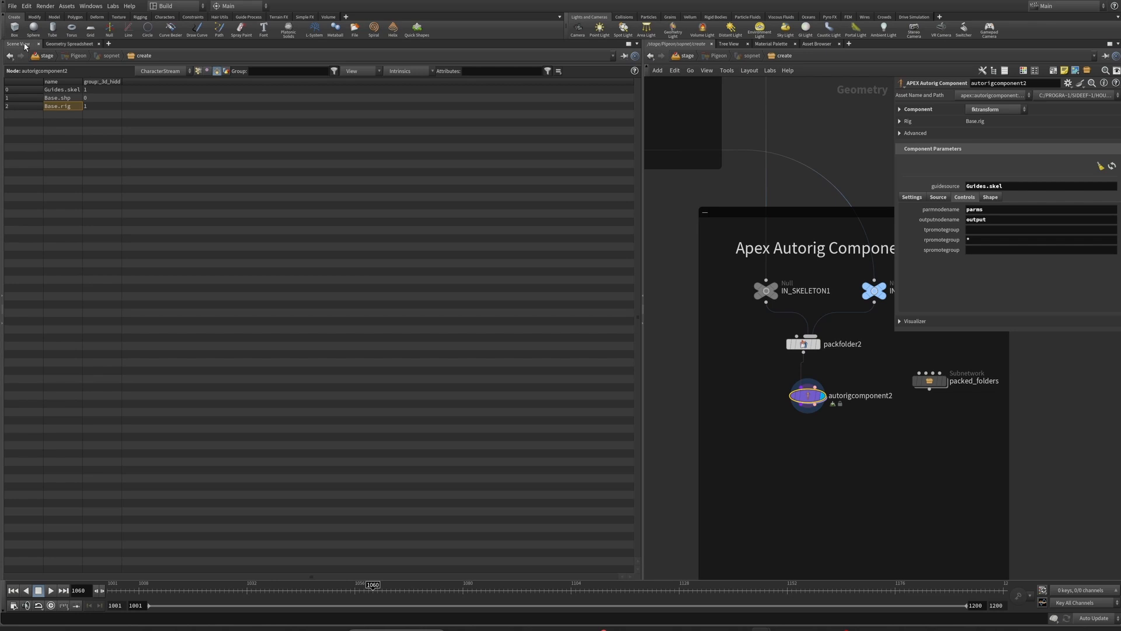
drag(412, 243, 128, 199)
click(11, 210)
alt+drag(405, 288, 431, 272)
scroll(756, 400, down, 3)
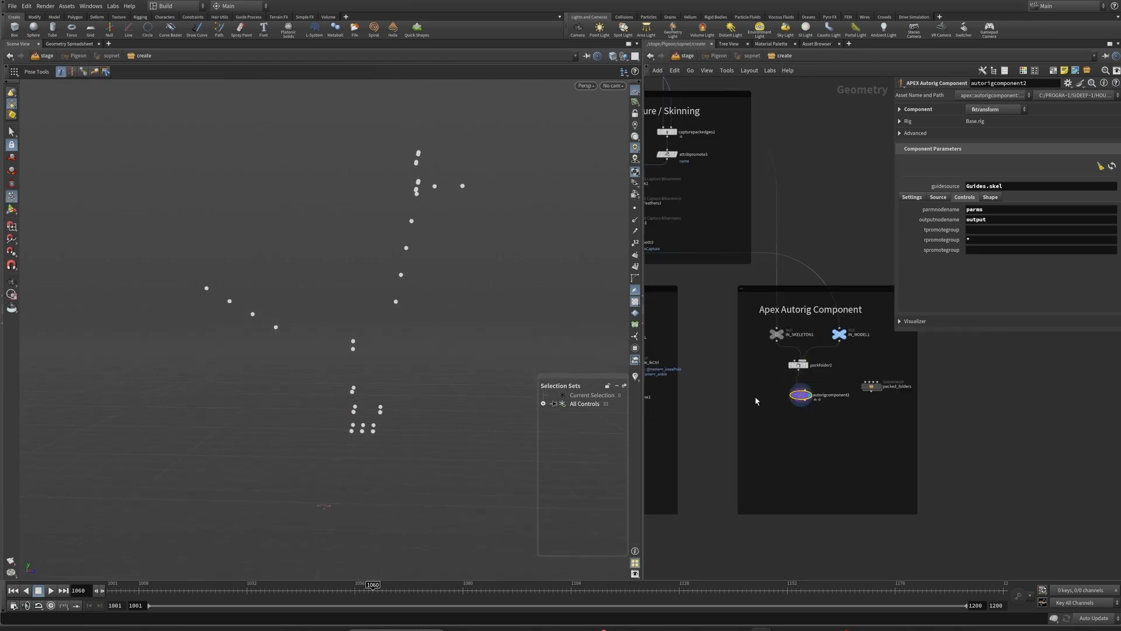
middle_drag(756, 401, 938, 423)
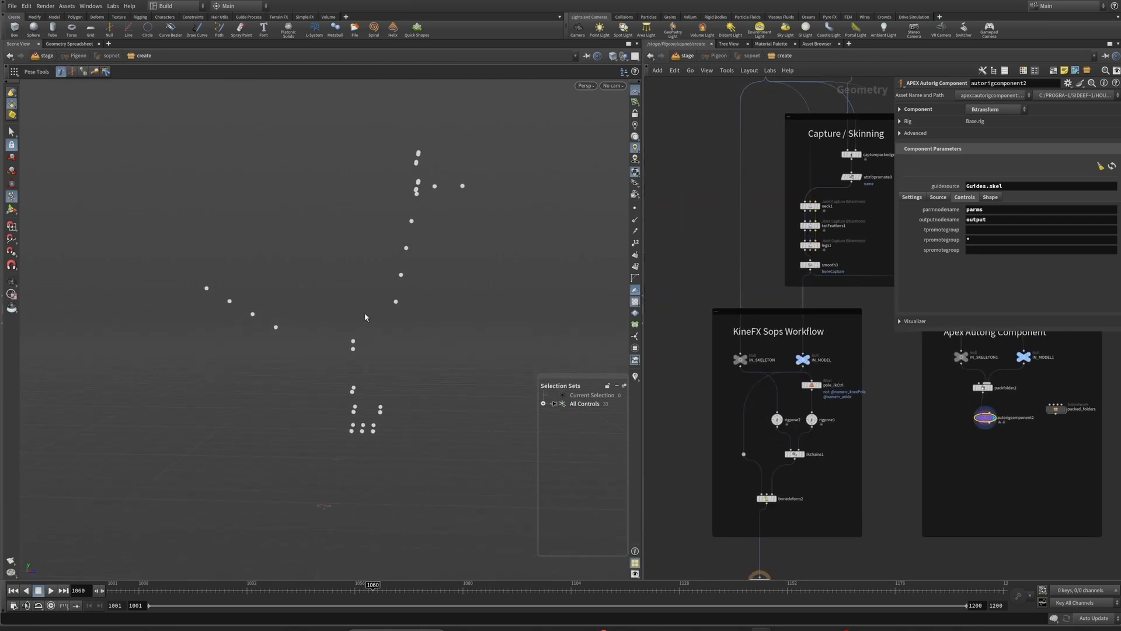
Step: Rotate three neck controls to about -25 in Y, key their rotation at frame 1060, and readjust it to about -22
drag(352, 226, 466, 312)
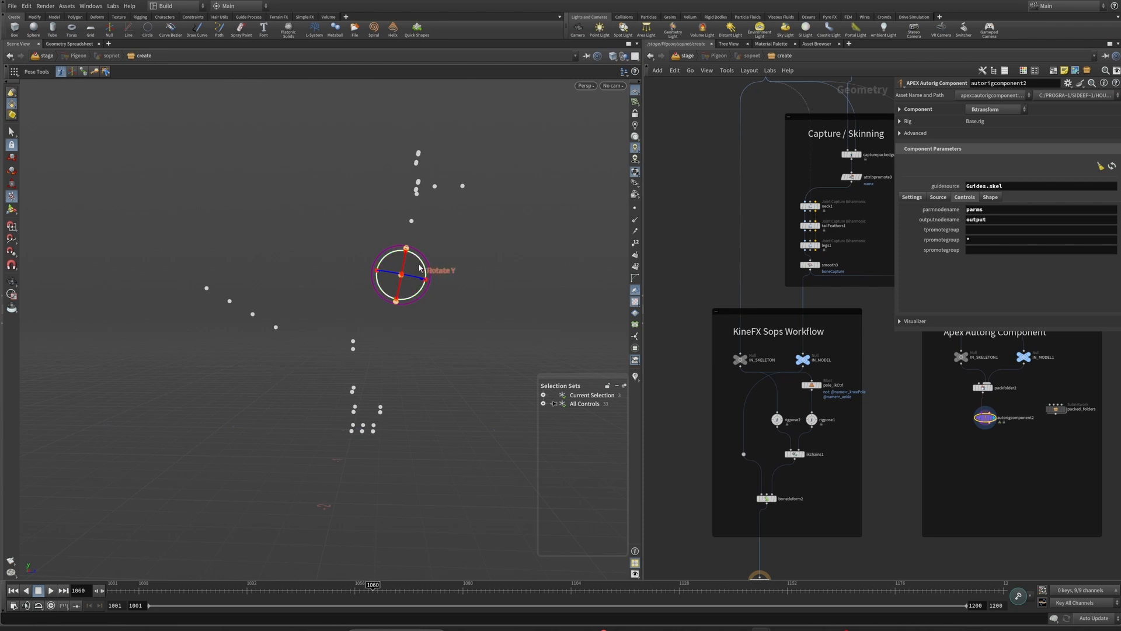
drag(421, 267, 554, 147)
key(n)
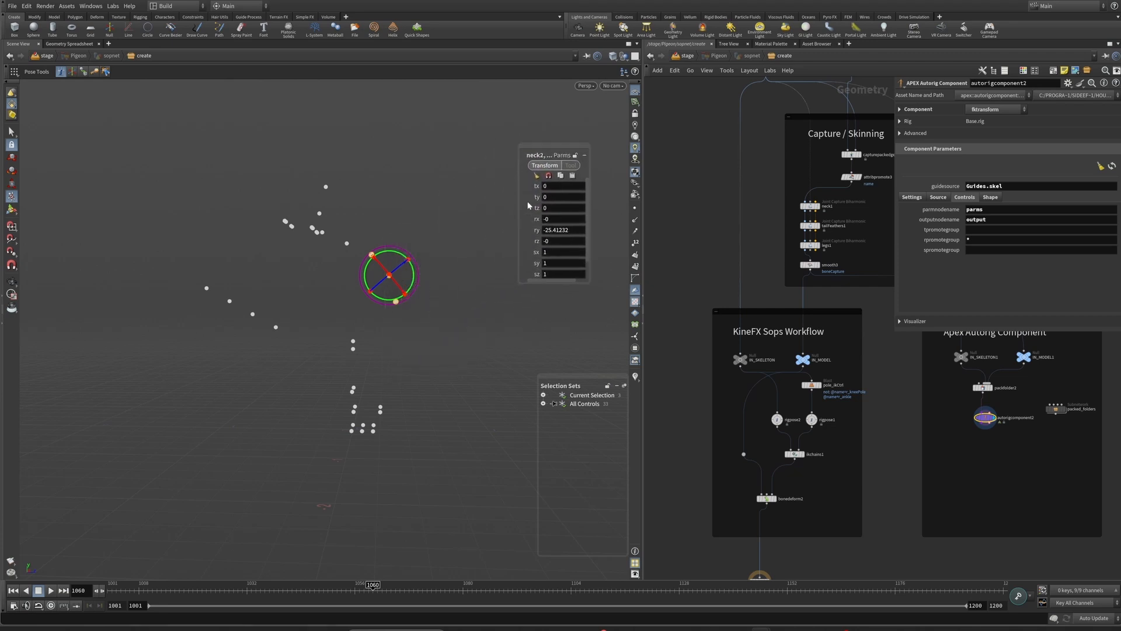
key(k)
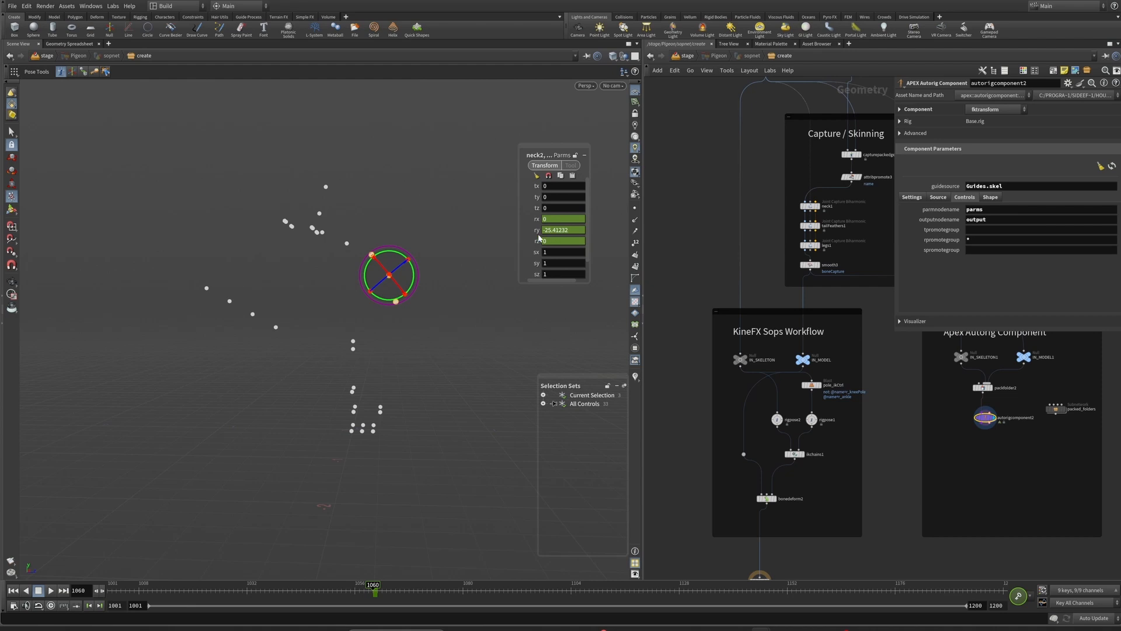
drag(413, 273, 408, 261)
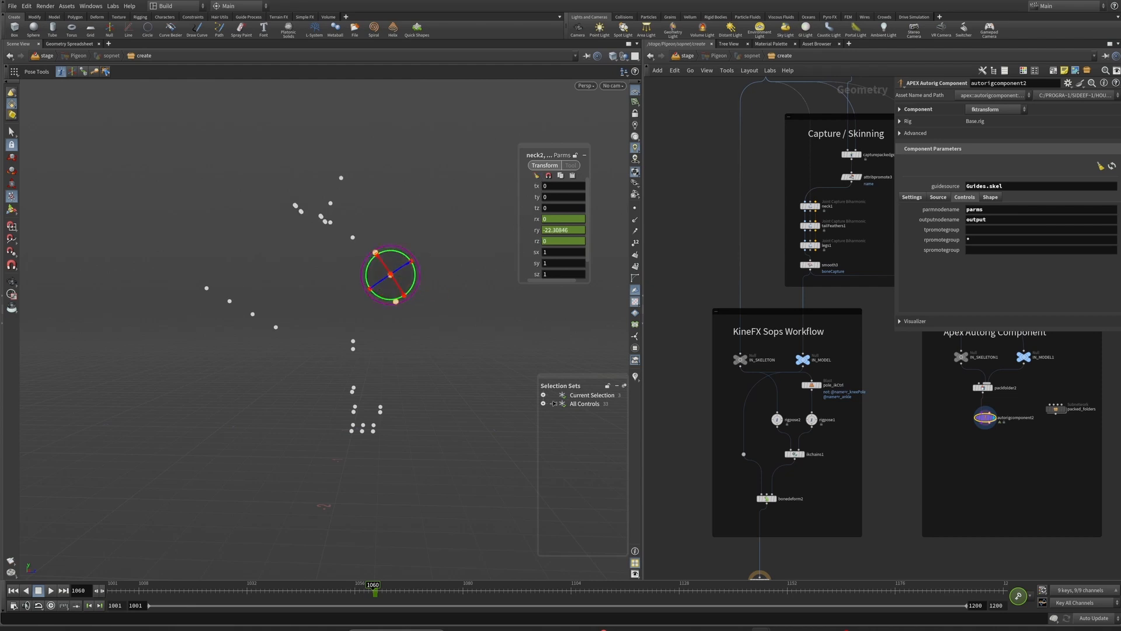
click(484, 238)
Step: Split the scene view pane top/bottom, turn the lower pane into an enlarged APEX Network View
middle_drag(987, 462, 942, 466)
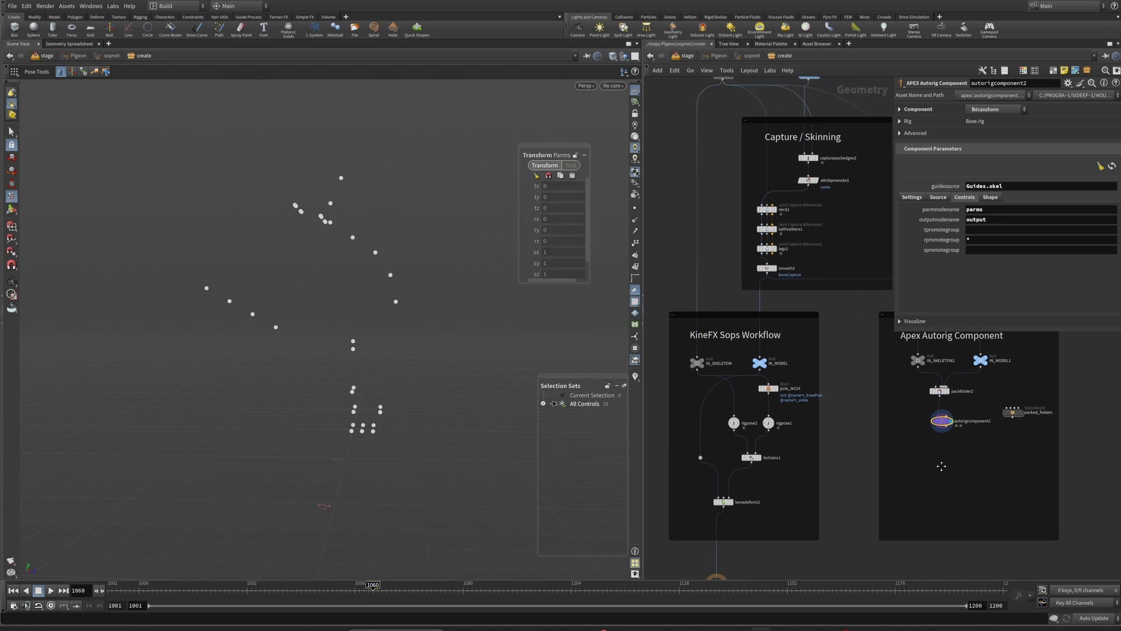
click(637, 44)
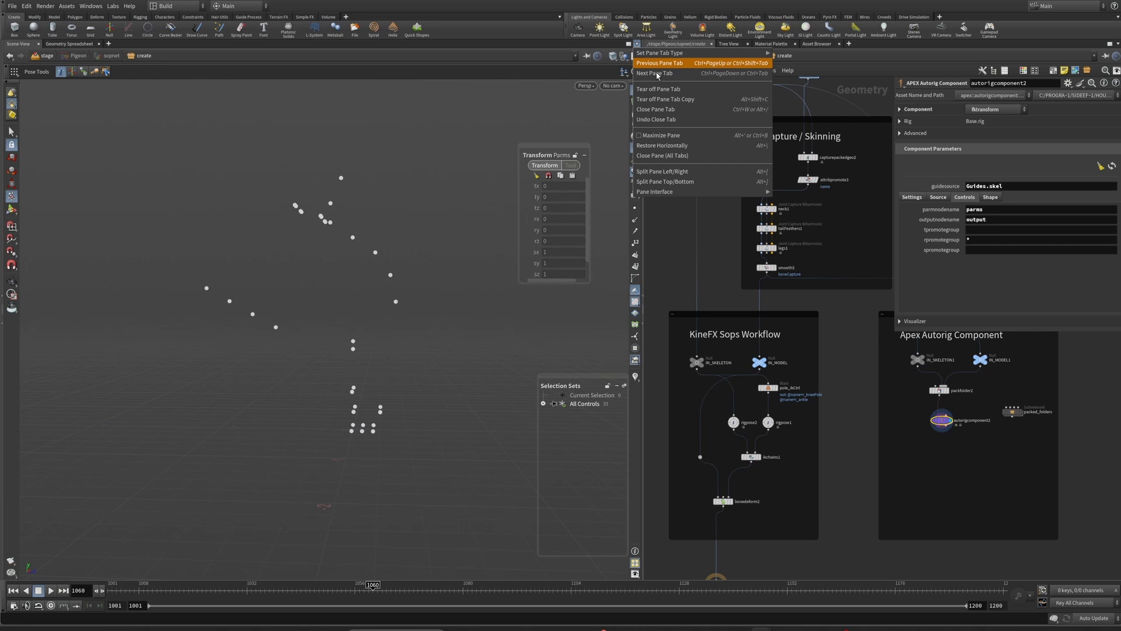
click(666, 182)
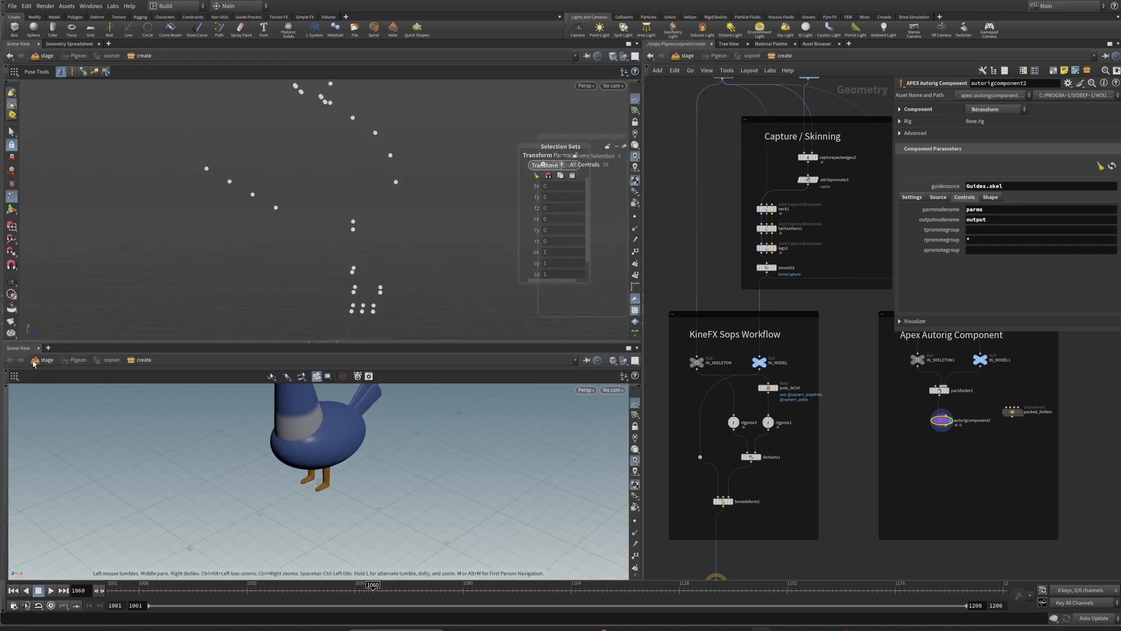
click(26, 350)
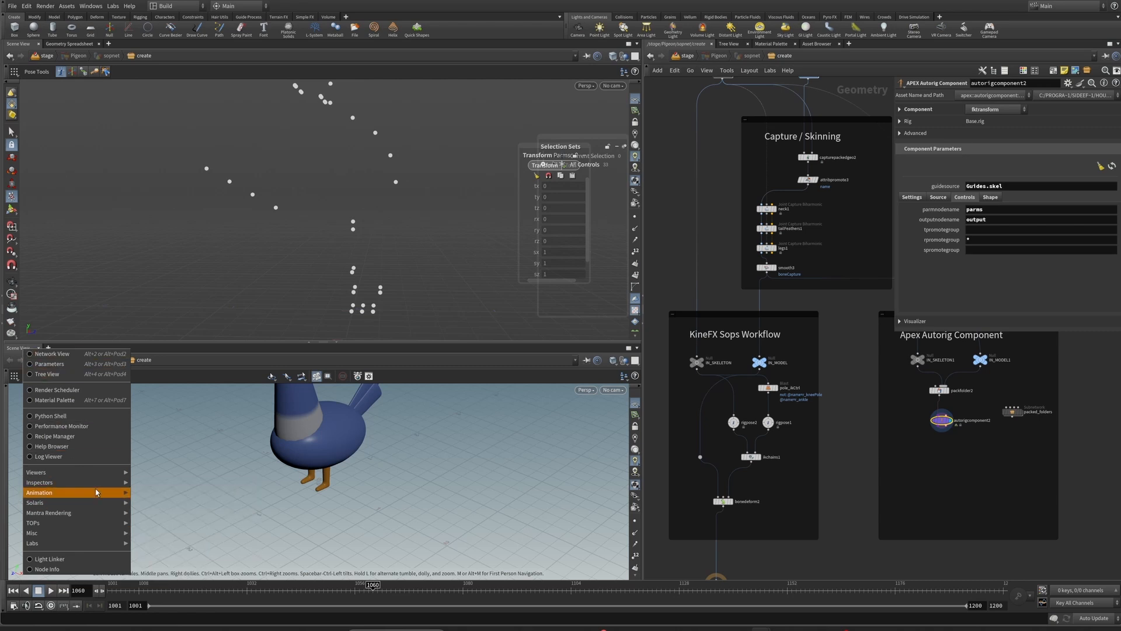
mouse_move(129, 496)
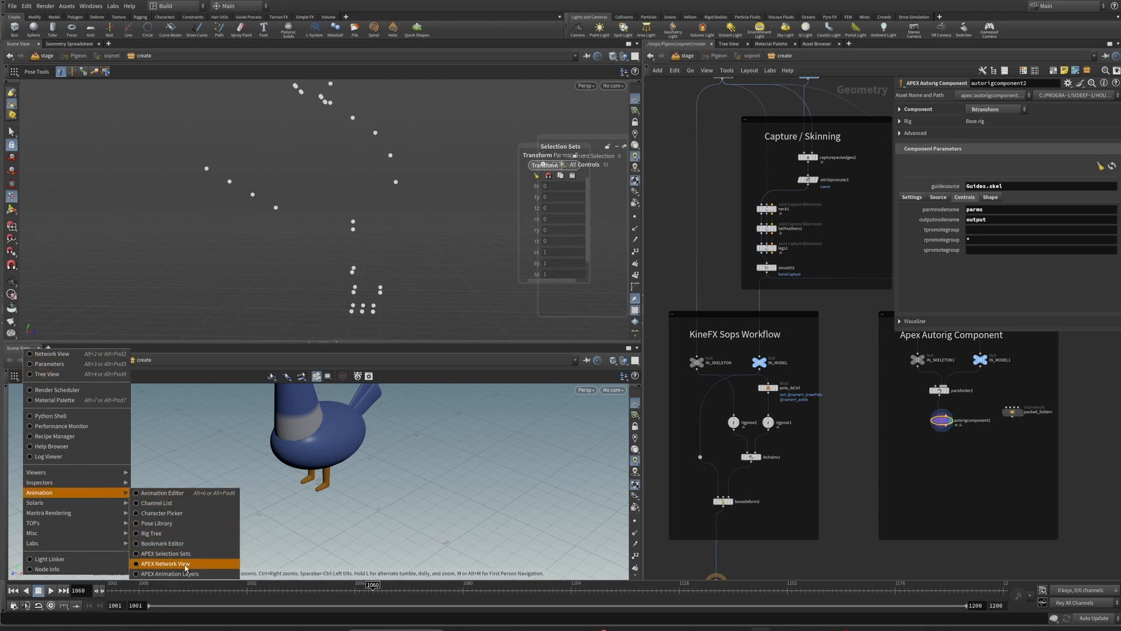
click(186, 563)
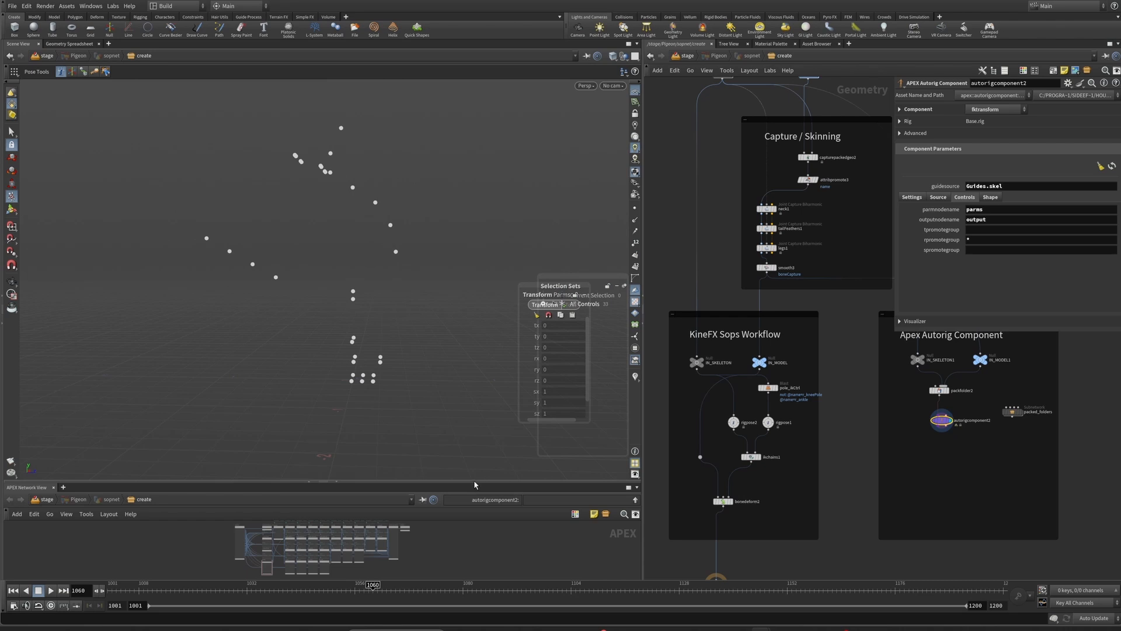
drag(474, 481, 474, 261)
Step: Examine the rig graph of autorigcomponent2 in the APEX Network View
key(h)
middle_drag(301, 427, 319, 355)
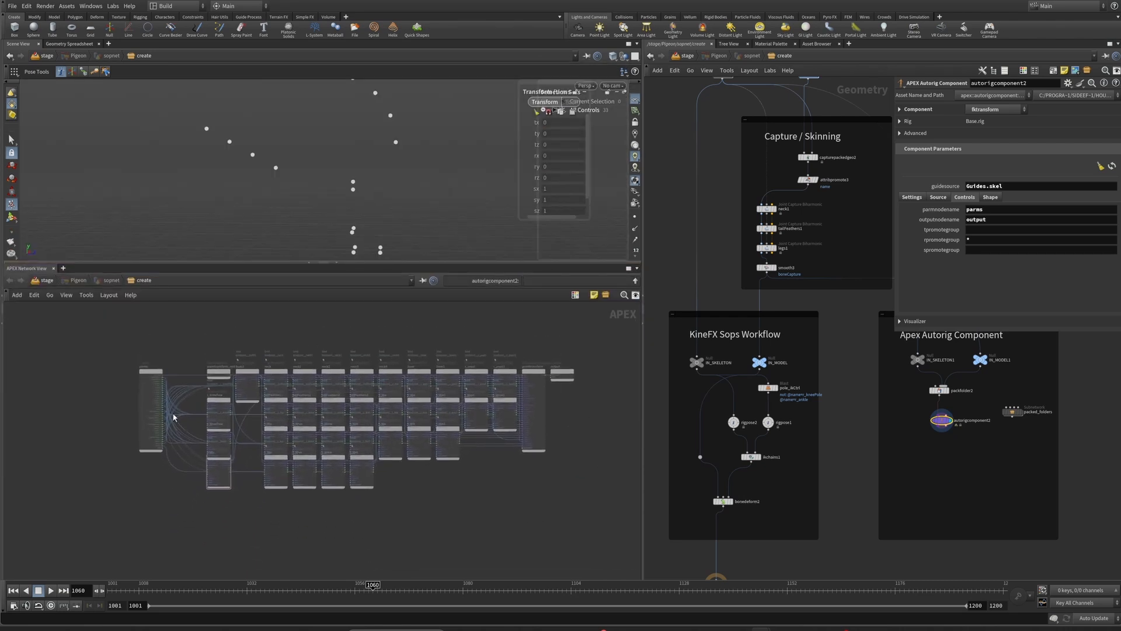
scroll(471, 344, up, 2)
scroll(464, 327, down, 1)
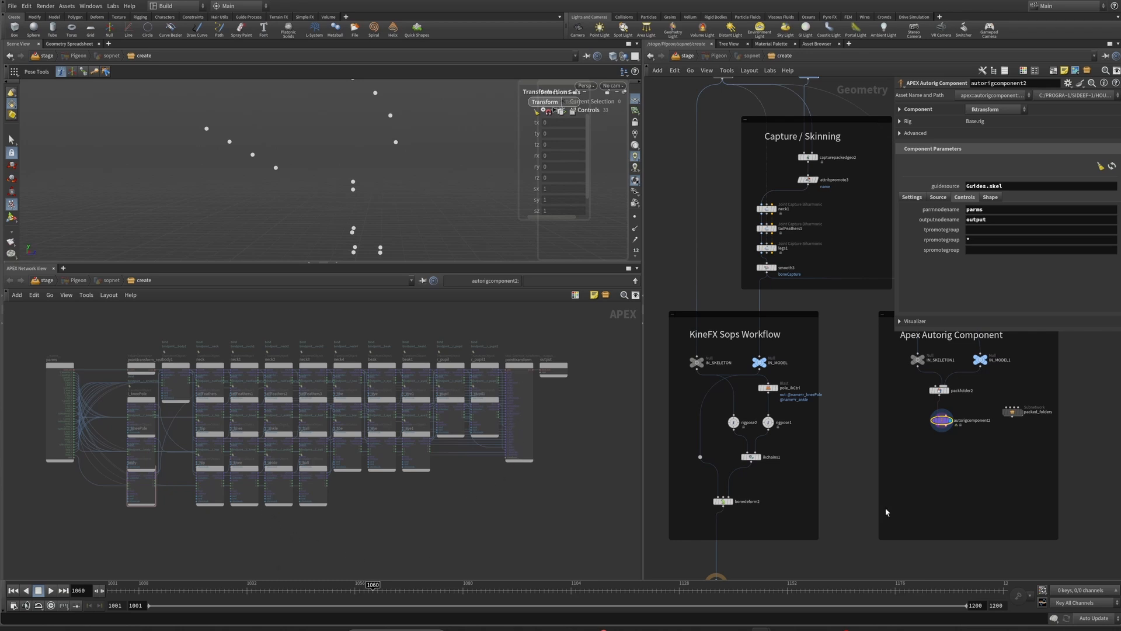
Step: Add an APEX Edit Graph node below autorigcomponent2, connect it to the component's output, and display it
key(Tab)
text(edit)
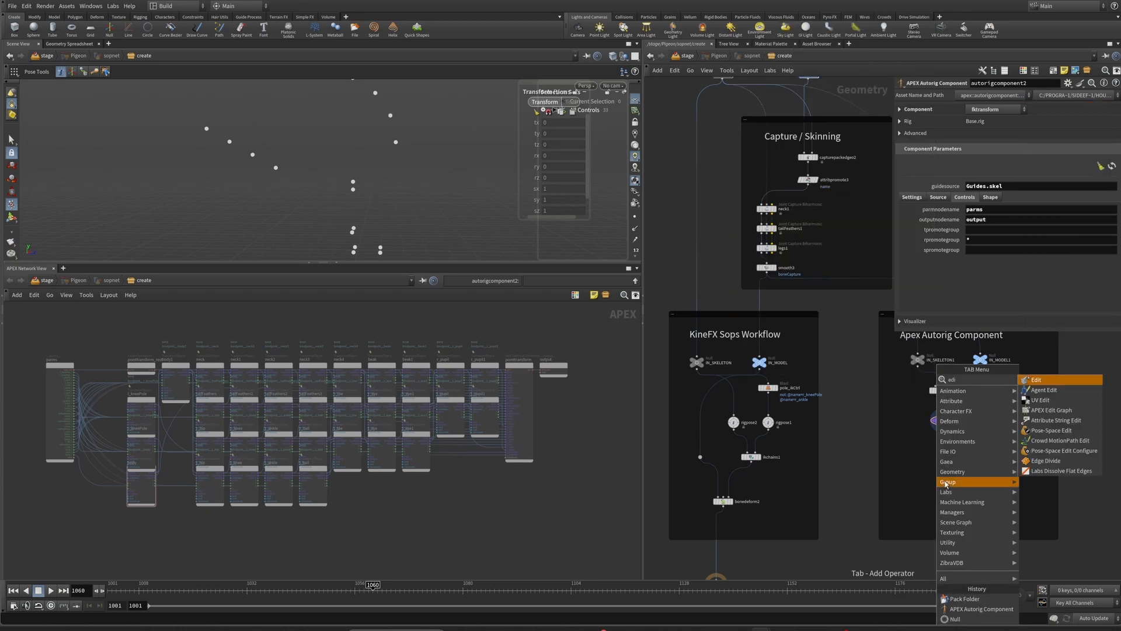
click(1048, 411)
click(946, 461)
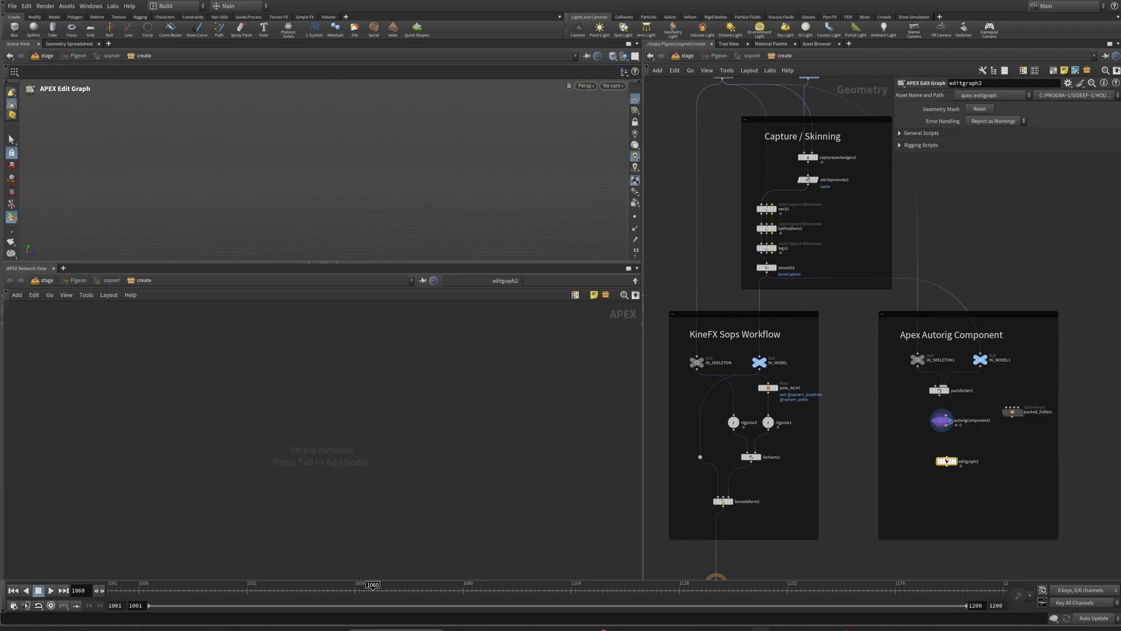
scroll(936, 448, up, 3)
drag(942, 415, 951, 461)
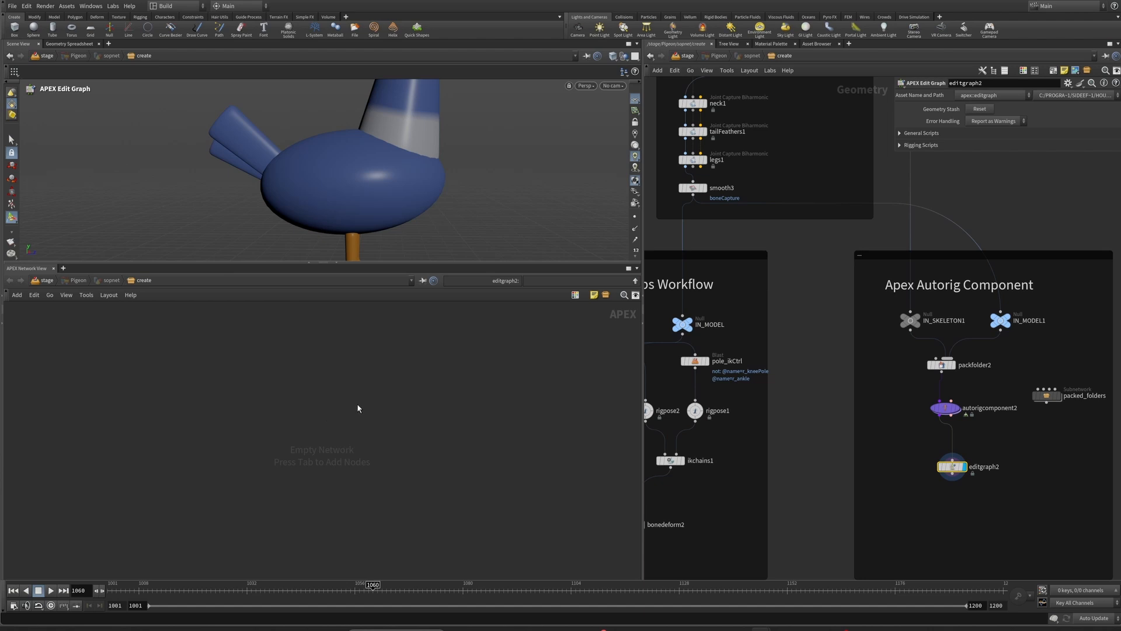
Step: Examine the packed entries of editgraph2 and autorigcomponent2 in the Geometry Spreadsheet, then the component's rig graph
click(69, 44)
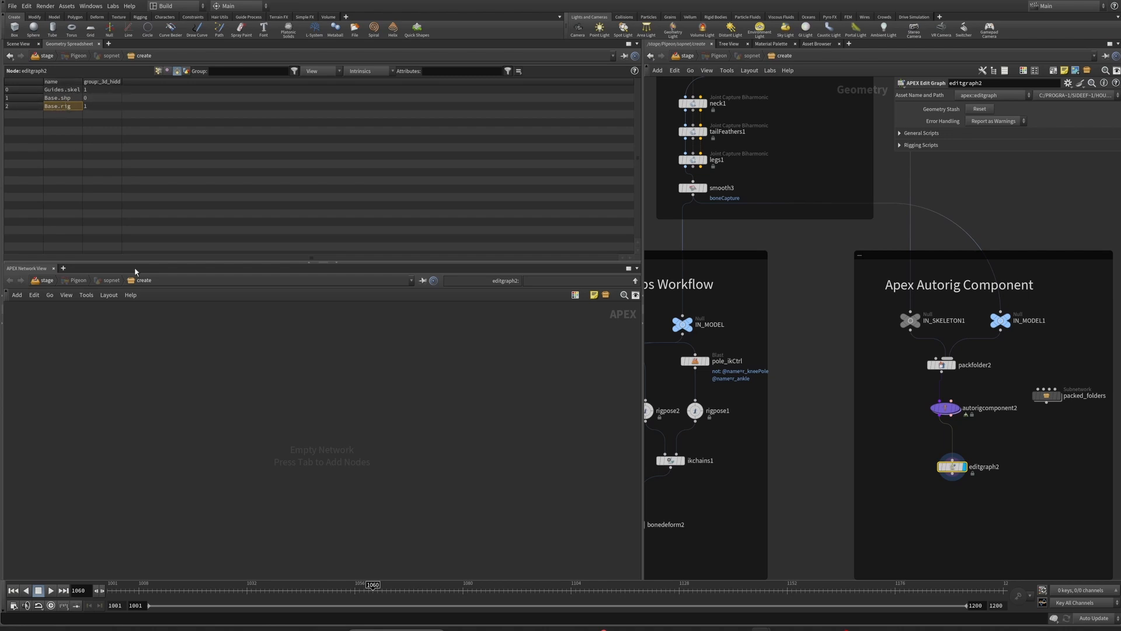
drag(156, 366, 488, 496)
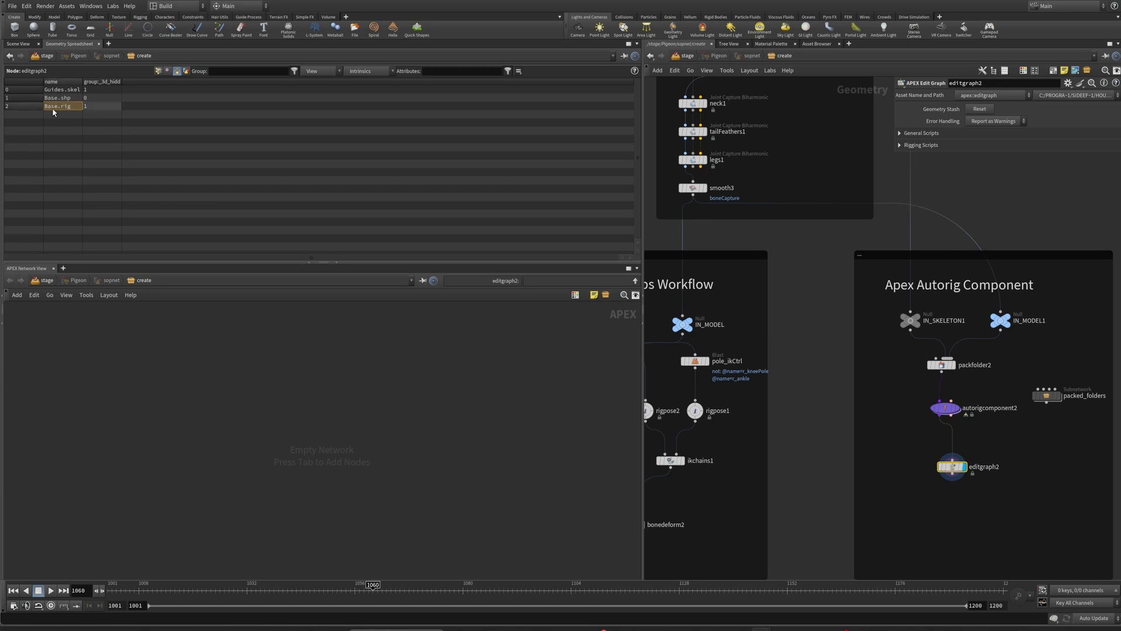
drag(893, 396, 967, 418)
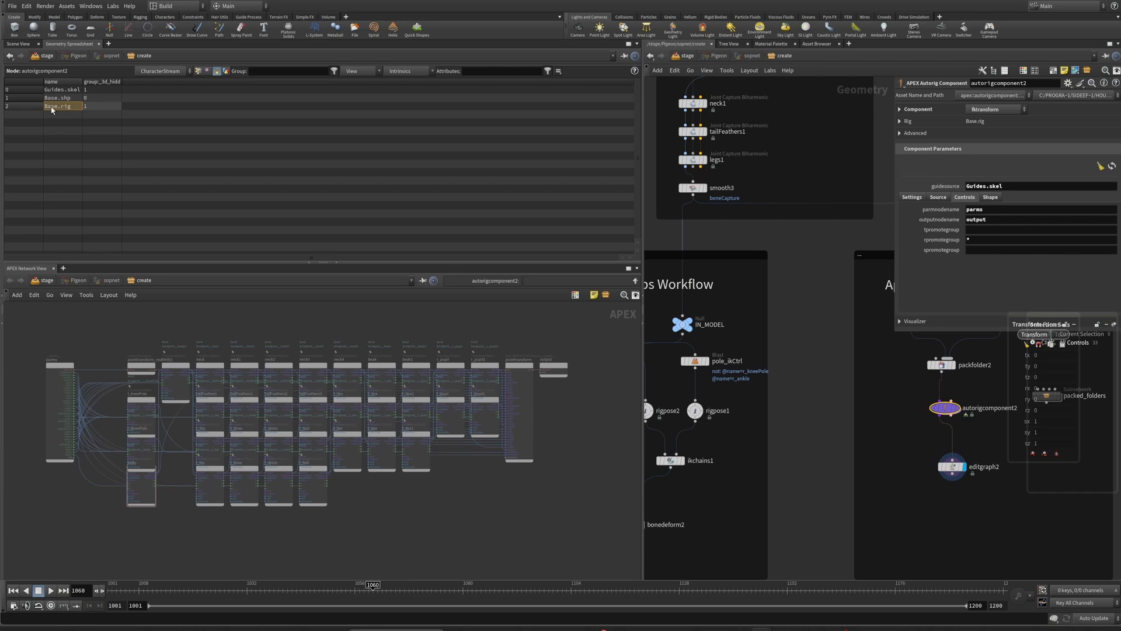
drag(78, 366, 606, 543)
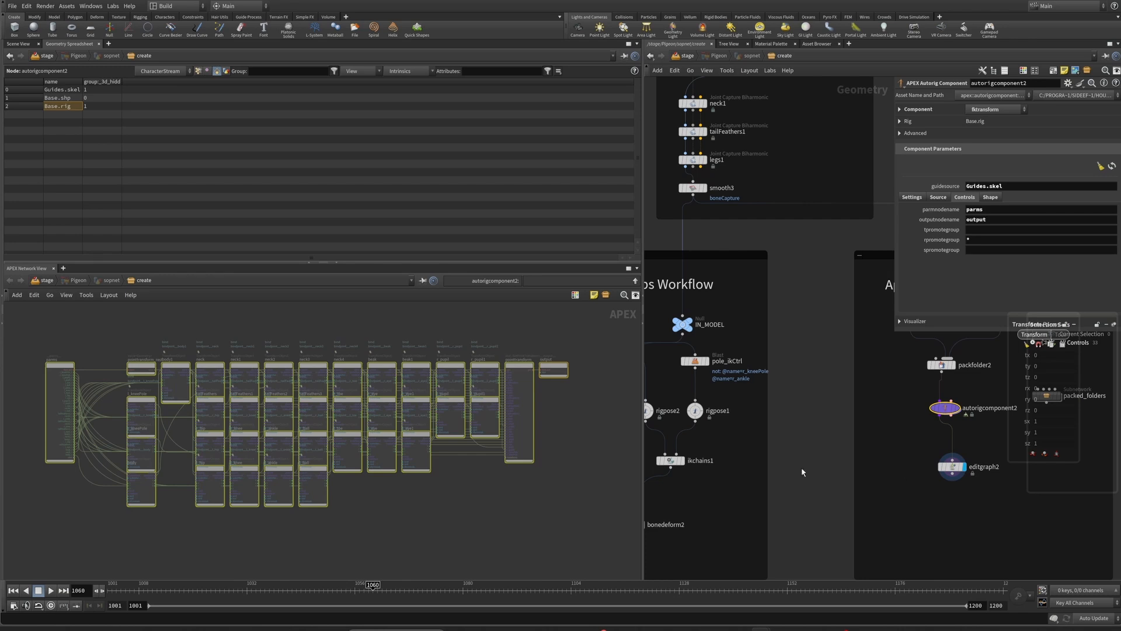
Step: Delete the editgraph2 node and select the neck controls in the scene view
drag(929, 454, 971, 473)
key(Delete)
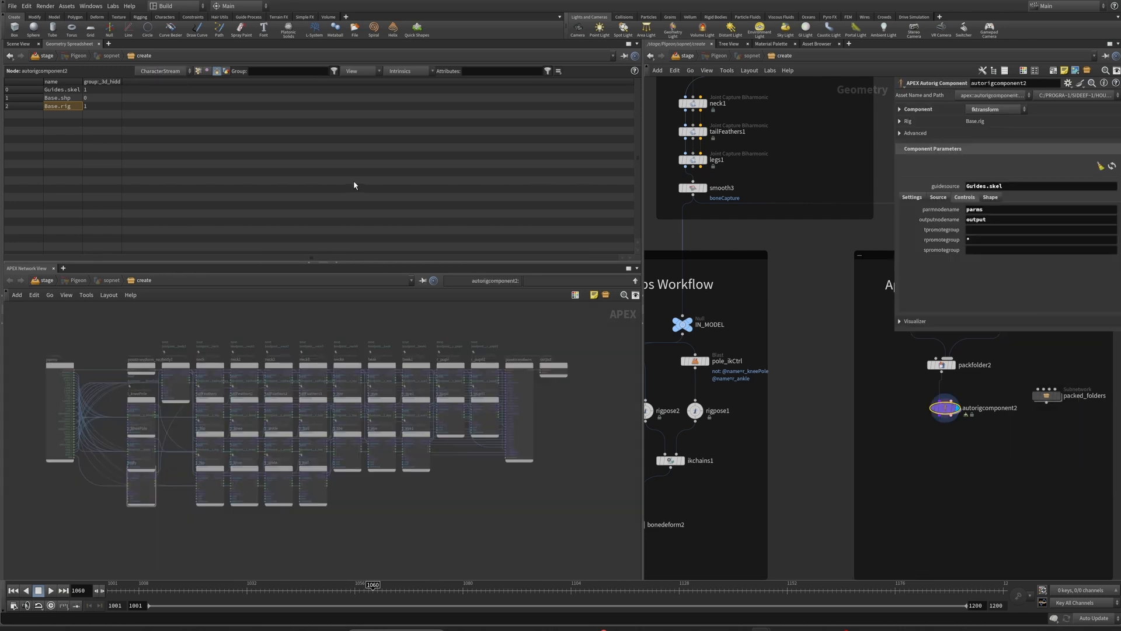
click(17, 45)
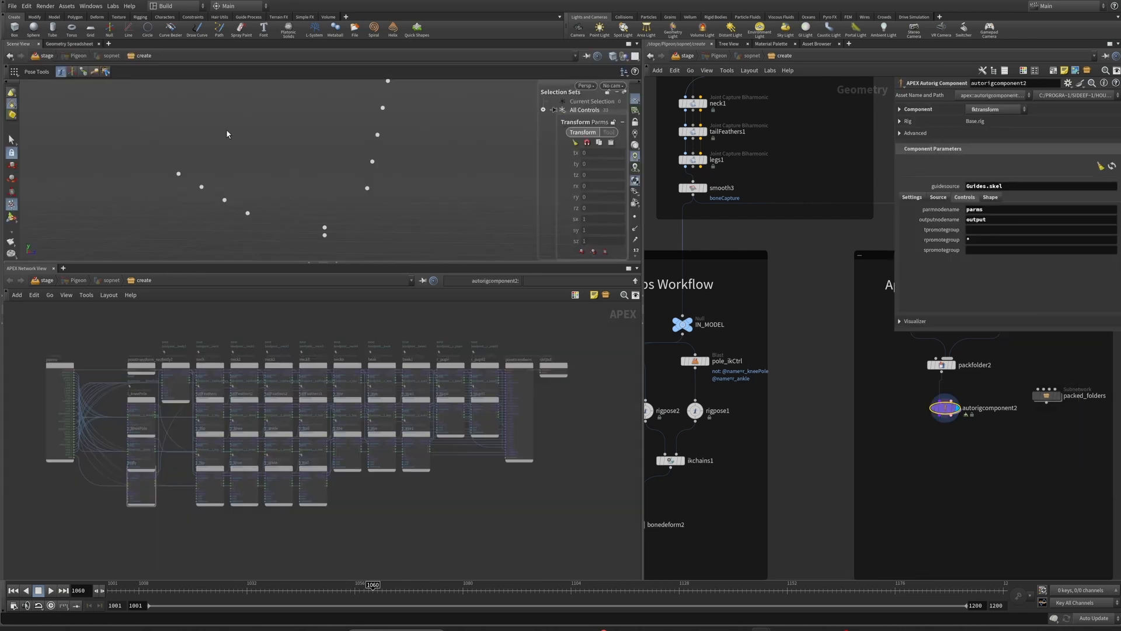
key(Return)
drag(278, 128, 401, 206)
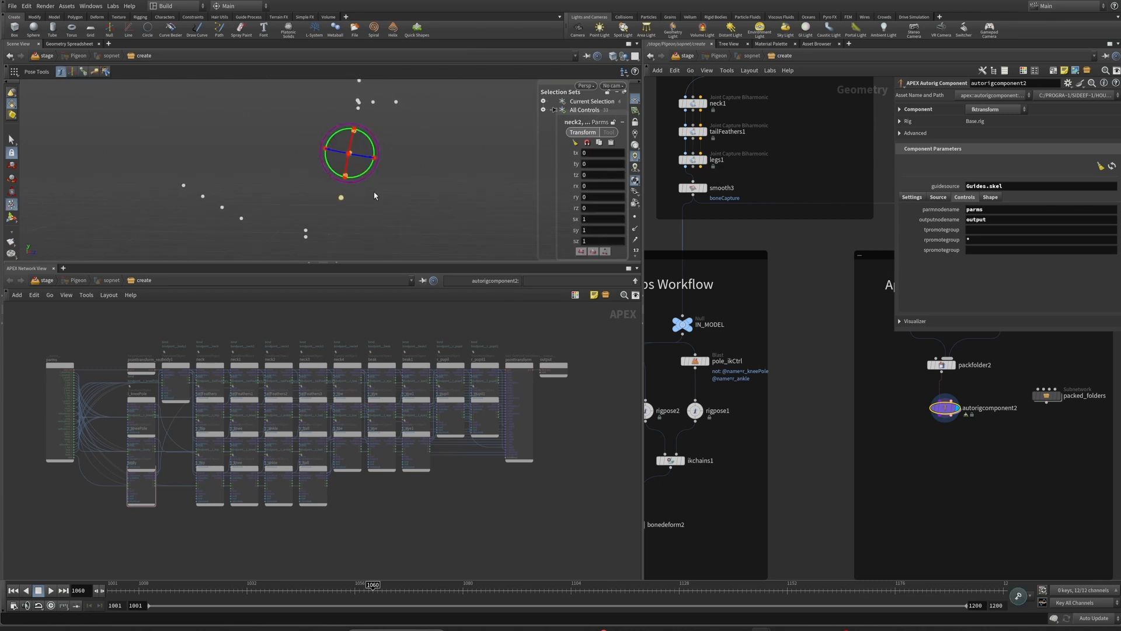
Step: Set autorigcomponent2's tpromotegroup and spromotegroup to * so translation and scale are promoted for all controls
middle_drag(919, 454, 801, 461)
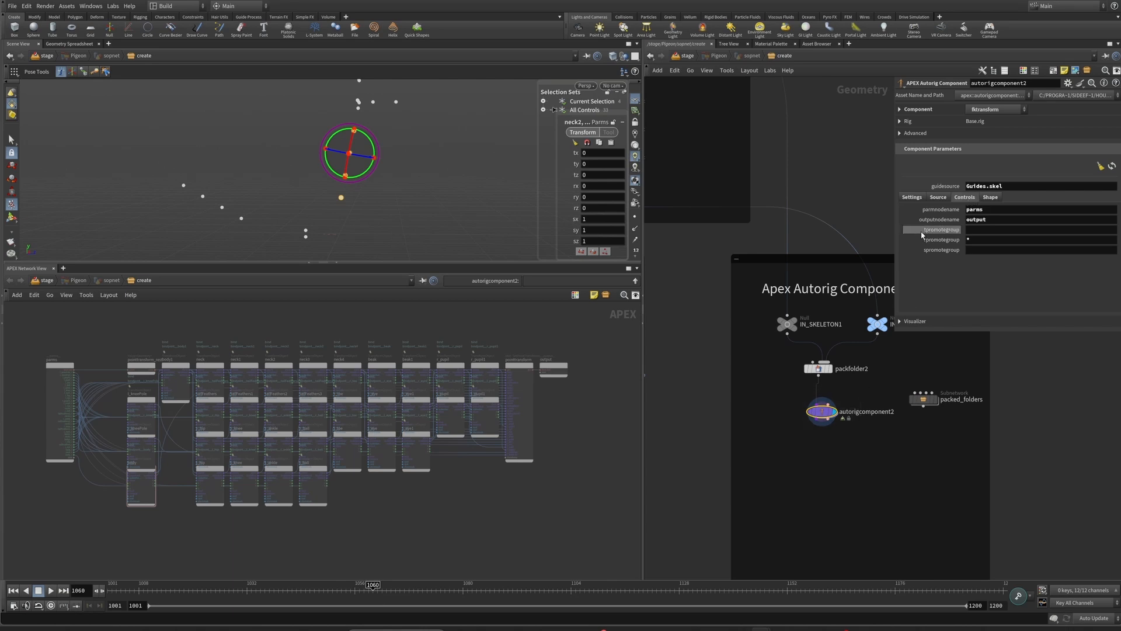
click(982, 233)
key(Tab)
key(Tab)
text(*)
key(Return)
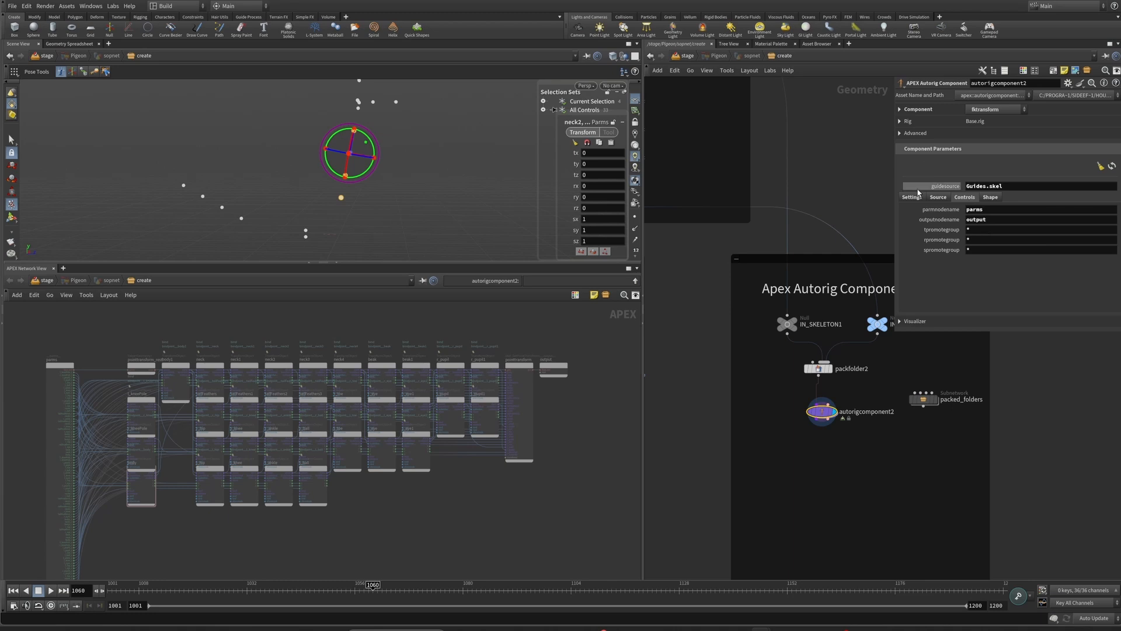
Step: Move the parms and l_kneePole nodes away from the rest of the rig graph in the APEX Network View
scroll(276, 456, up, 5)
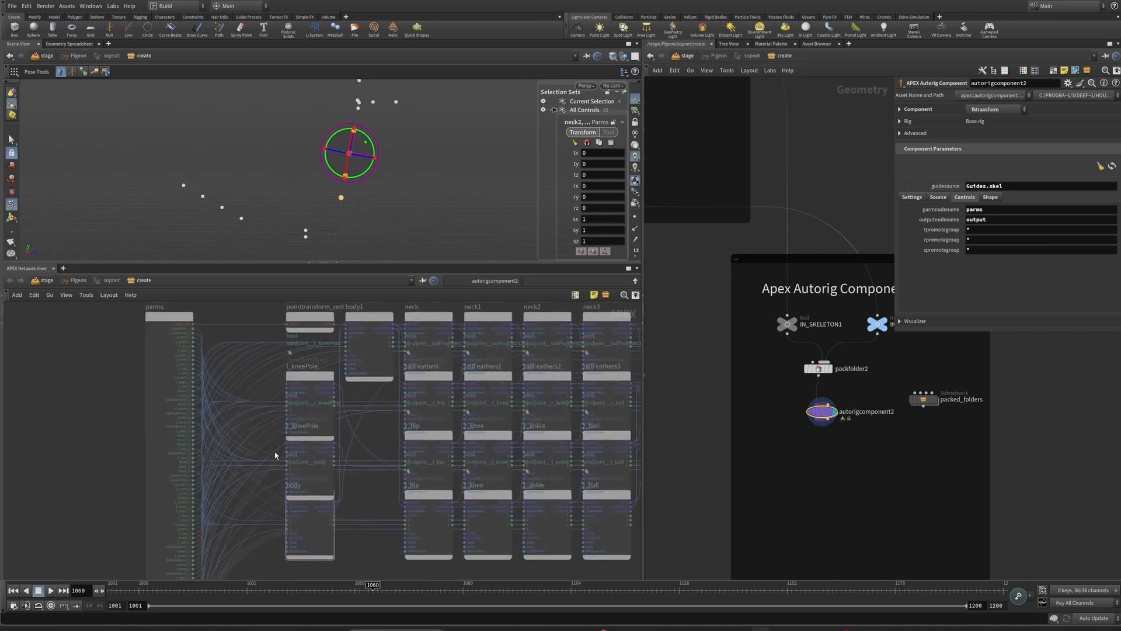
scroll(276, 456, up, 4)
middle_drag(266, 404, 522, 465)
scroll(522, 466, down, 3)
drag(384, 338, 179, 343)
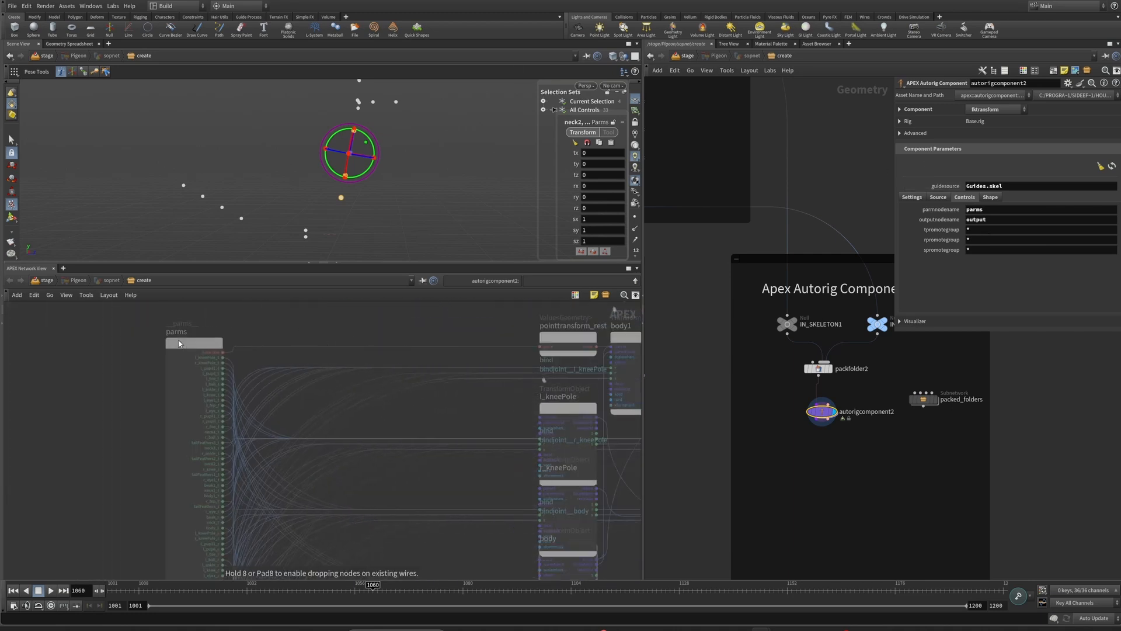
drag(571, 406, 348, 320)
middle_drag(298, 419, 453, 536)
drag(349, 467, 255, 336)
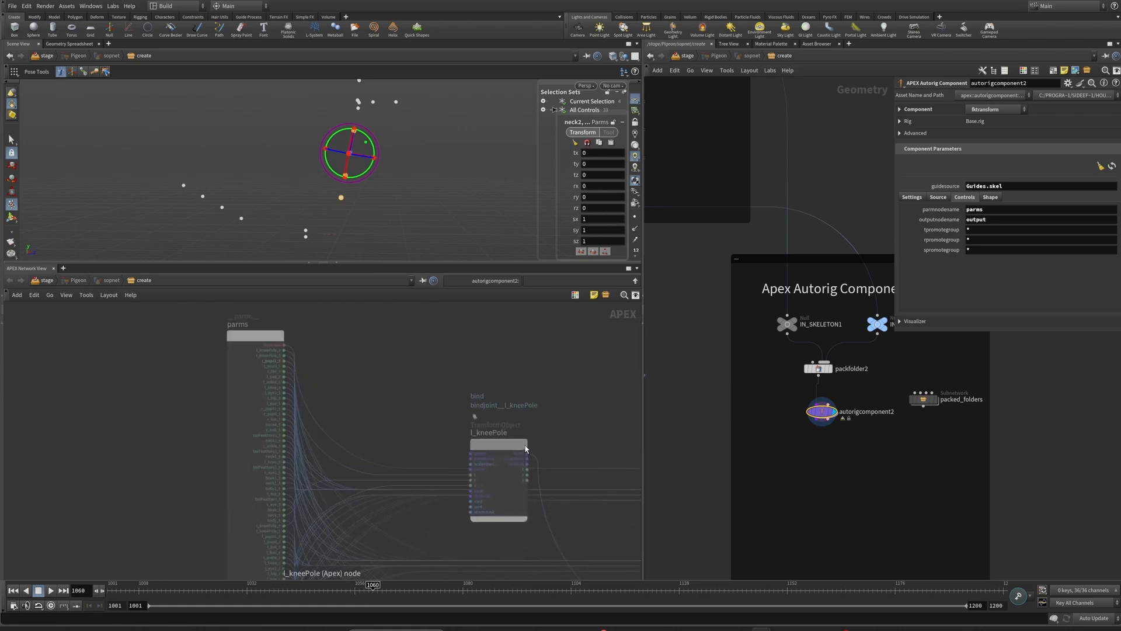
drag(525, 448, 452, 358)
scroll(345, 372, up, 3)
middle_drag(348, 369, 376, 419)
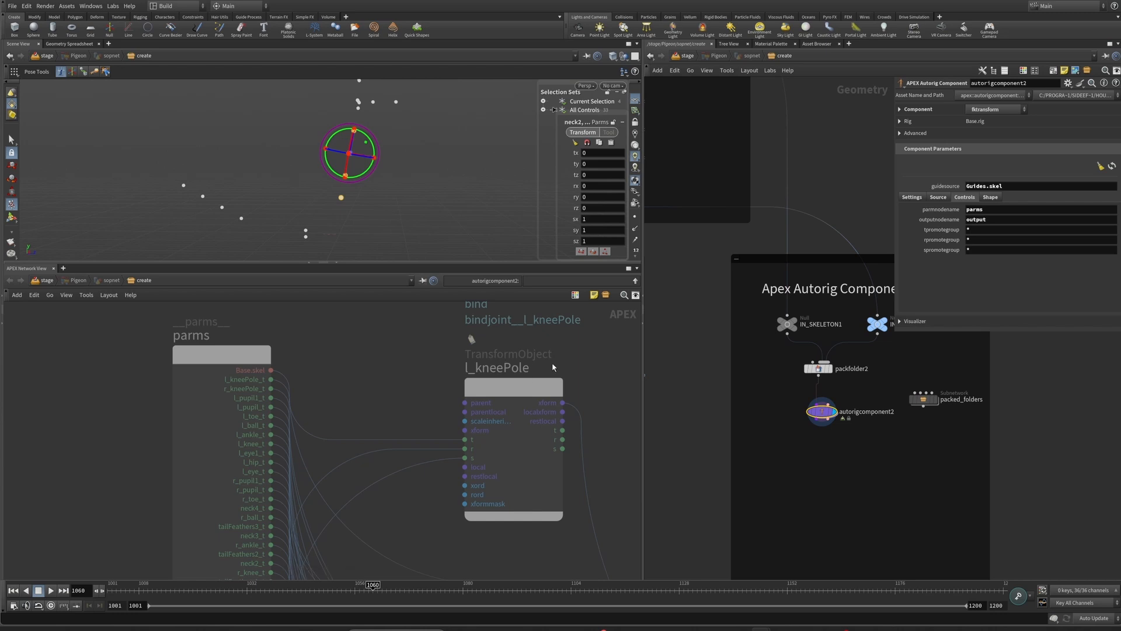
Step: Examine the wires from the parms node into the t, r and s inputs of l_kneePole
middle_drag(393, 382, 422, 329)
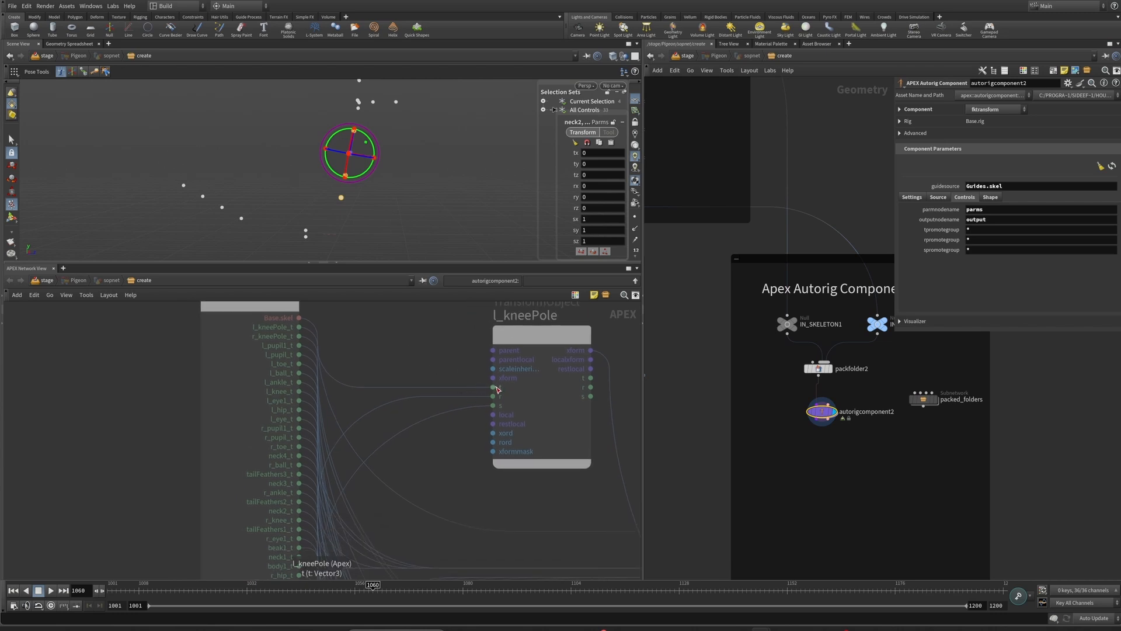
drag(419, 376, 486, 469)
scroll(425, 477, down, 2)
middle_drag(437, 457, 481, 401)
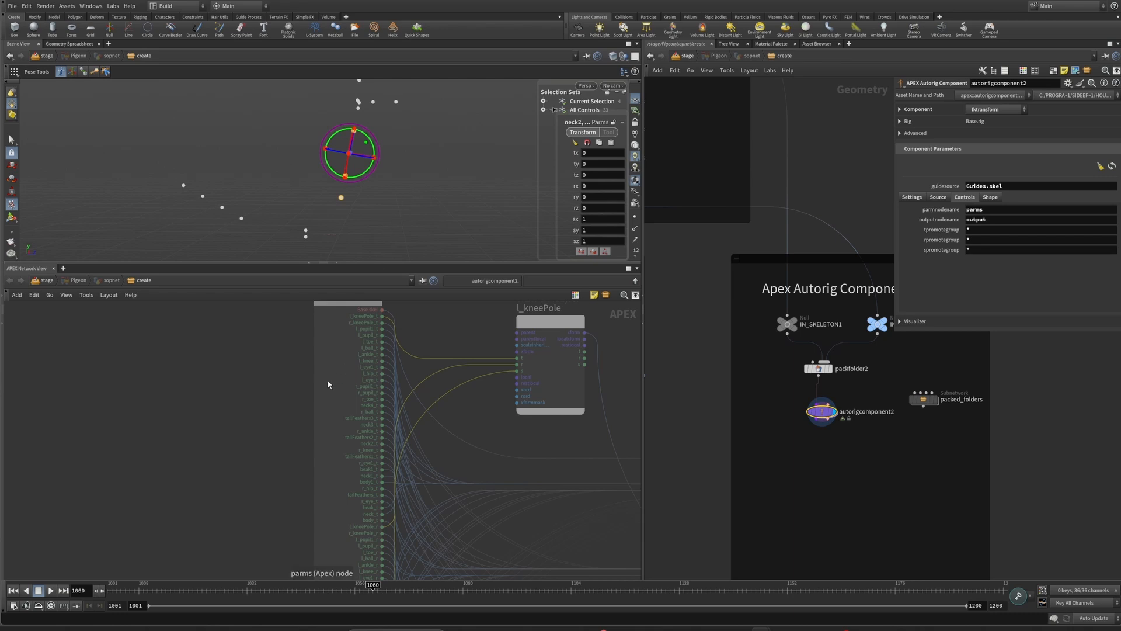
drag(263, 389, 358, 416)
middle_drag(267, 373, 252, 423)
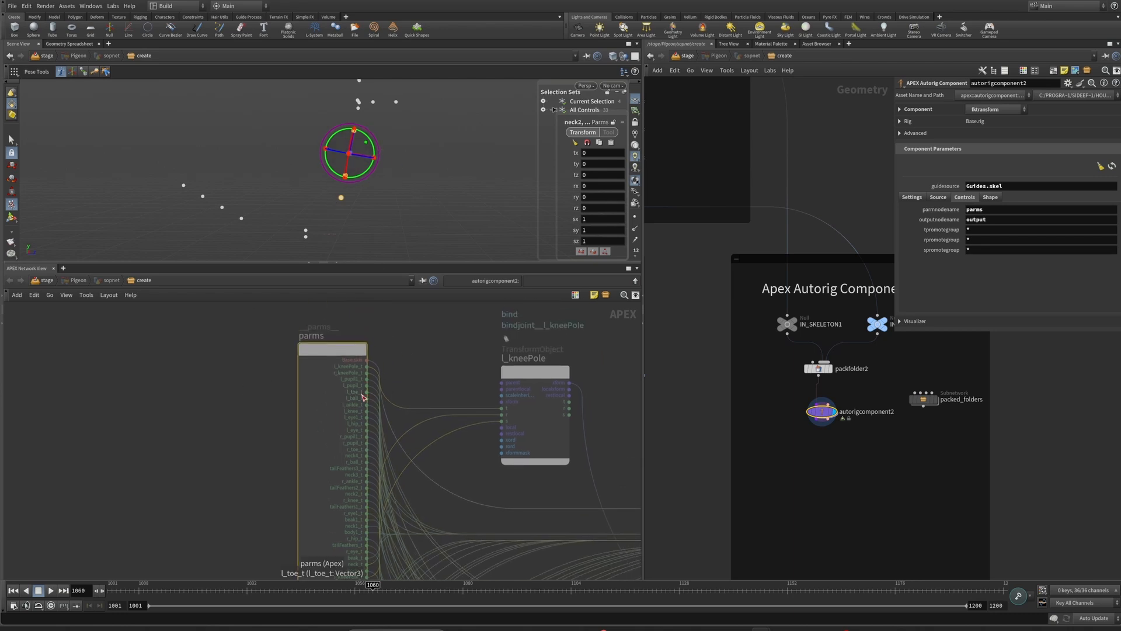
click(521, 372)
middle_drag(436, 379, 353, 364)
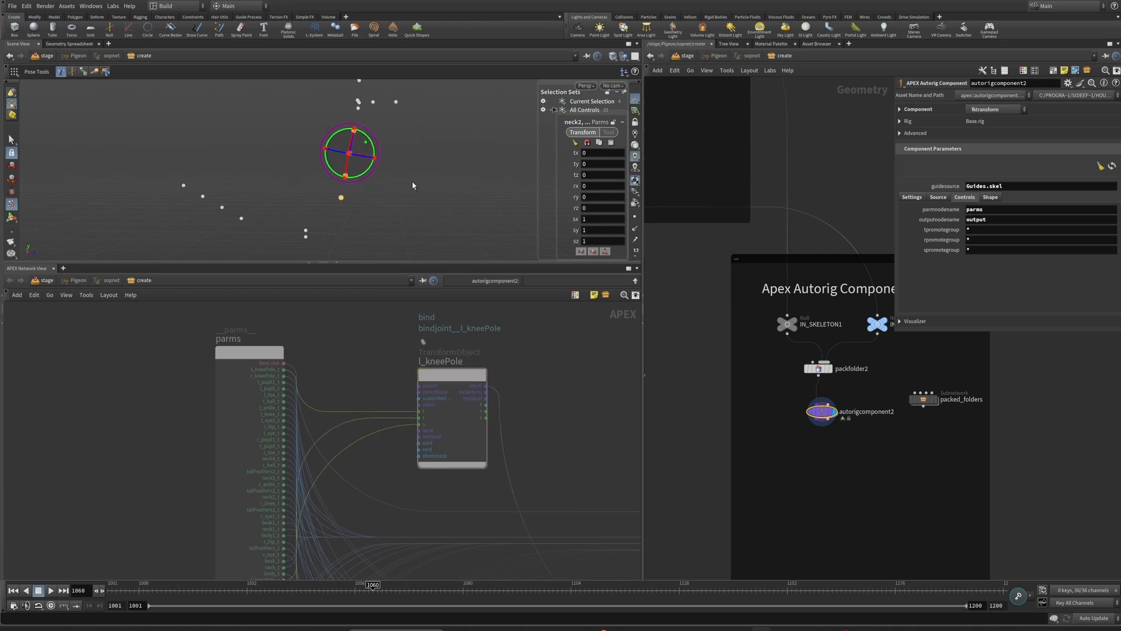
Step: Try rotating the body1 control to about 40 in Y in the scene view and undo the control changes
alt+right_drag(408, 157, 549, 204)
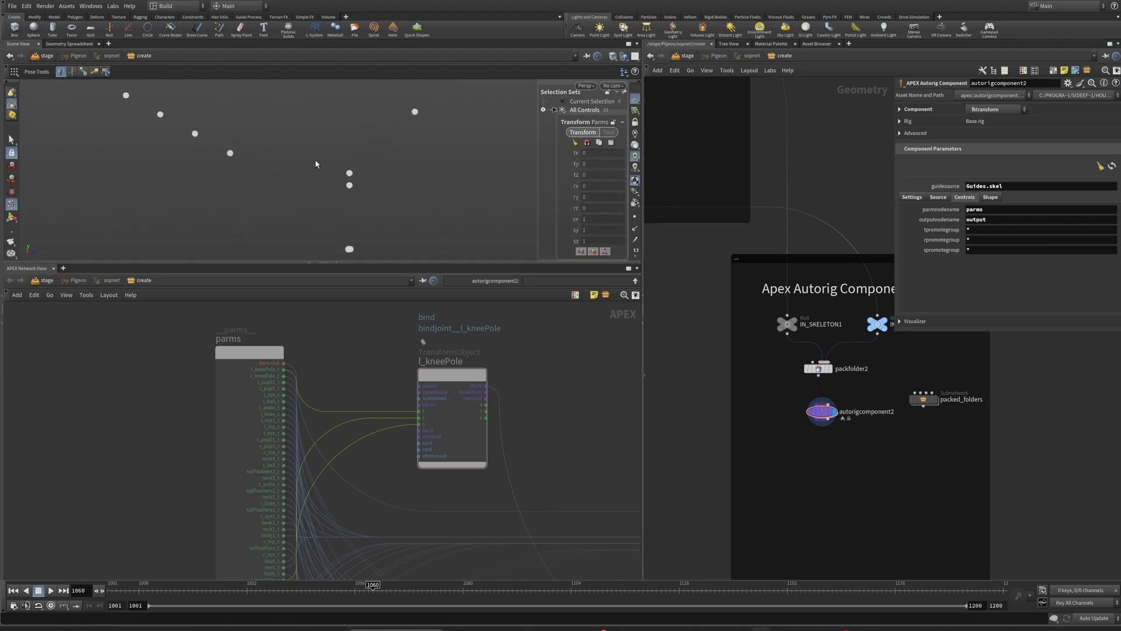
click(380, 181)
drag(379, 183, 377, 189)
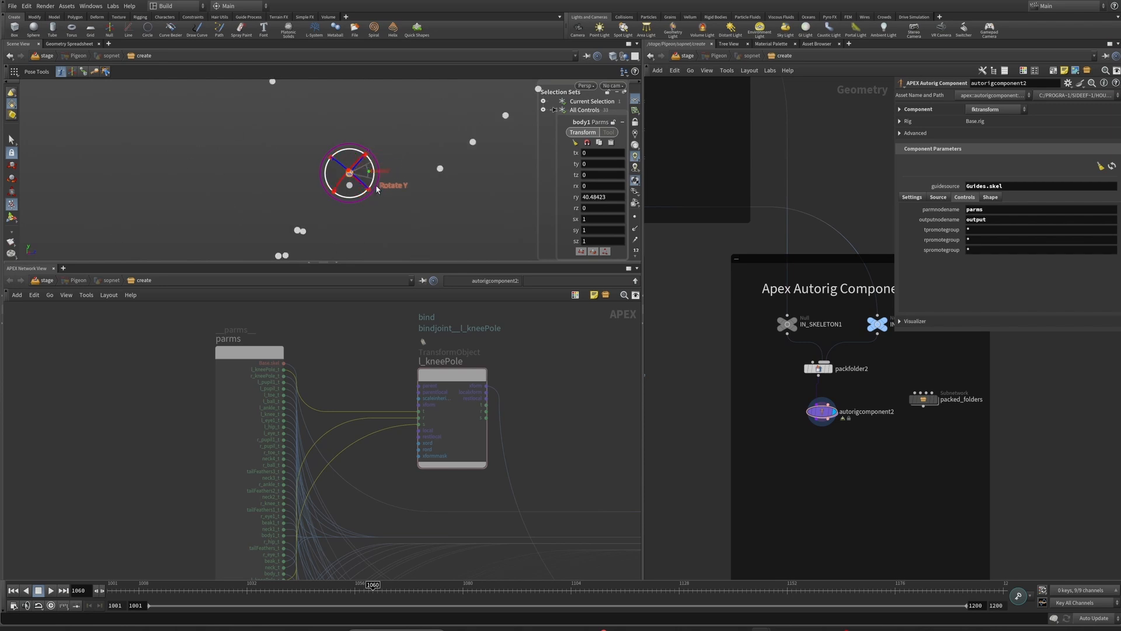
key(ctrl+z)
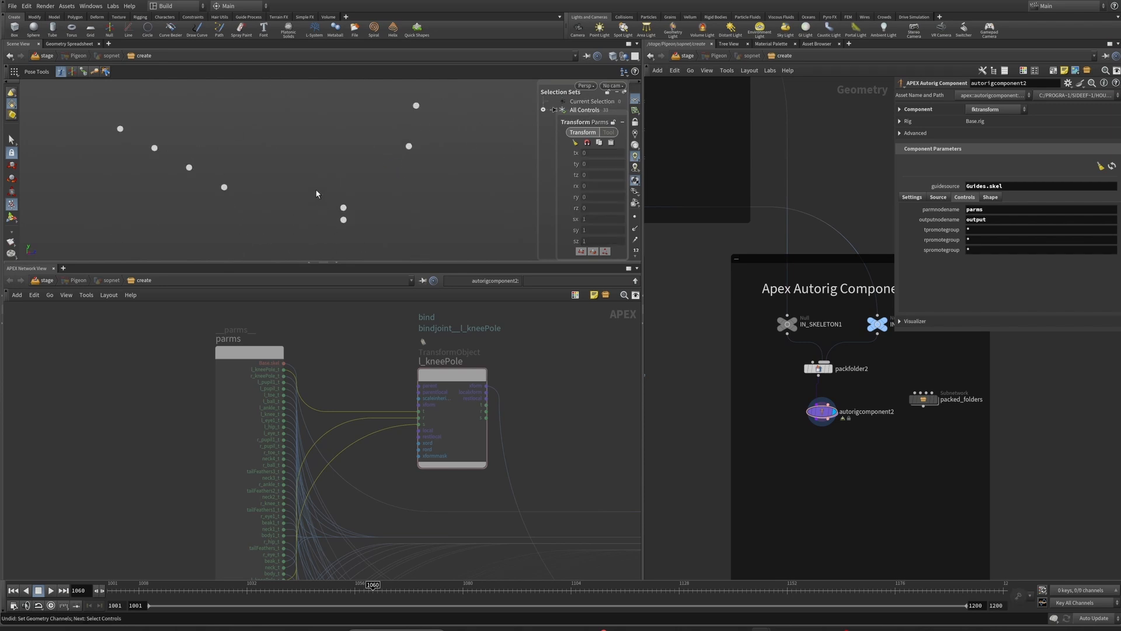
click(365, 210)
drag(366, 210, 353, 204)
key(ctrl+z)
click(450, 197)
alt+drag(450, 198, 379, 223)
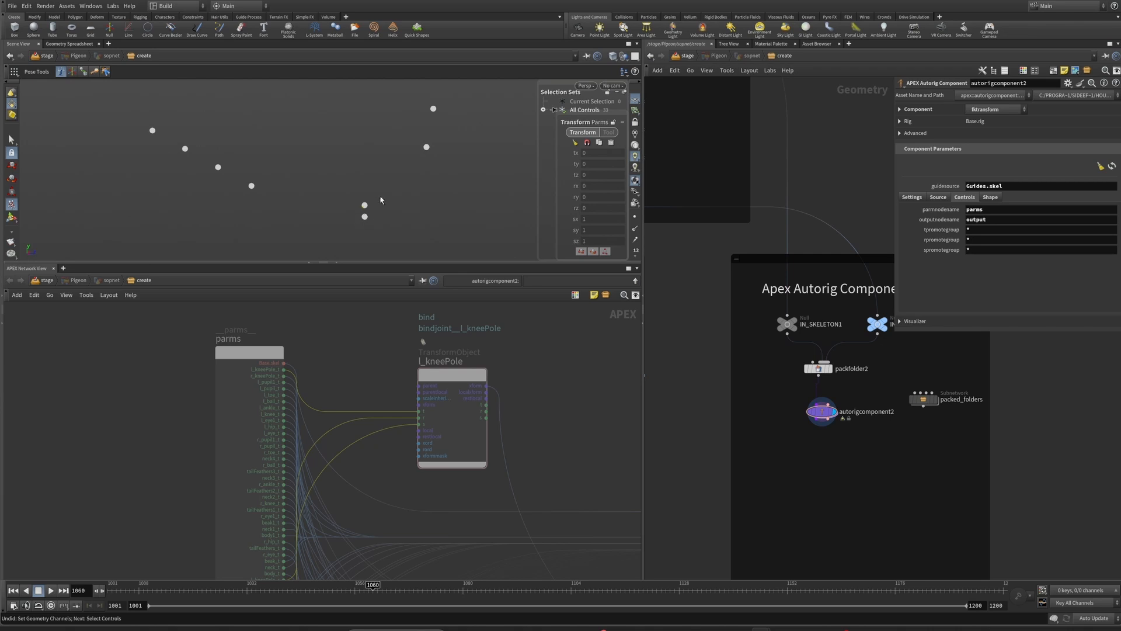
Step: Undo the repositioning of the parms and l_kneePole nodes in the rig graph
click(976, 229)
drag(362, 370, 589, 429)
scroll(538, 397, down, 4)
middle_drag(539, 397, 333, 403)
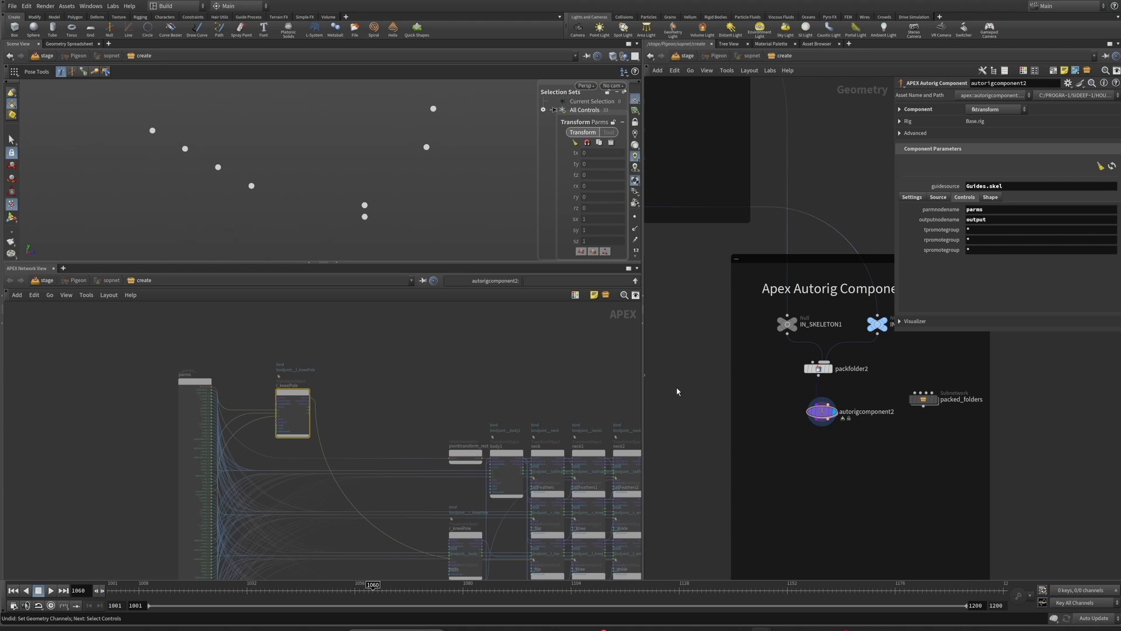
key(ctrl+z)
key(ctrl+z)
Step: Move packfolder2 and autorigcomponent2 down and insert a displayed Attribute Adjust Tags node between IN_SKELETON1 and packfolder2
ctrl+drag(824, 371, 824, 433)
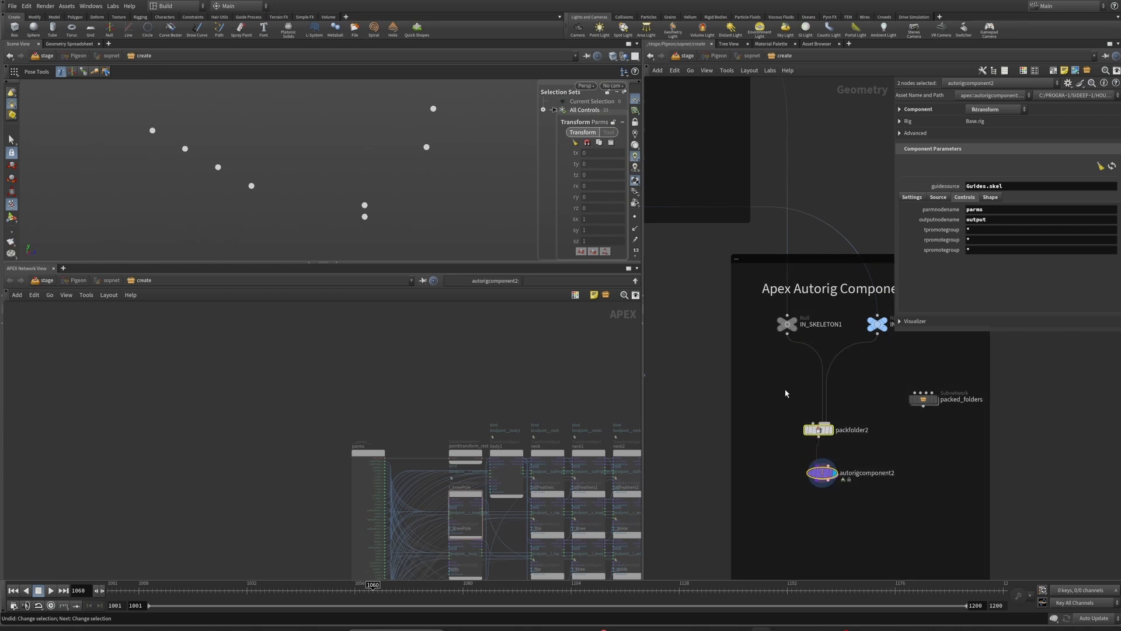
click(771, 374)
key(Tab)
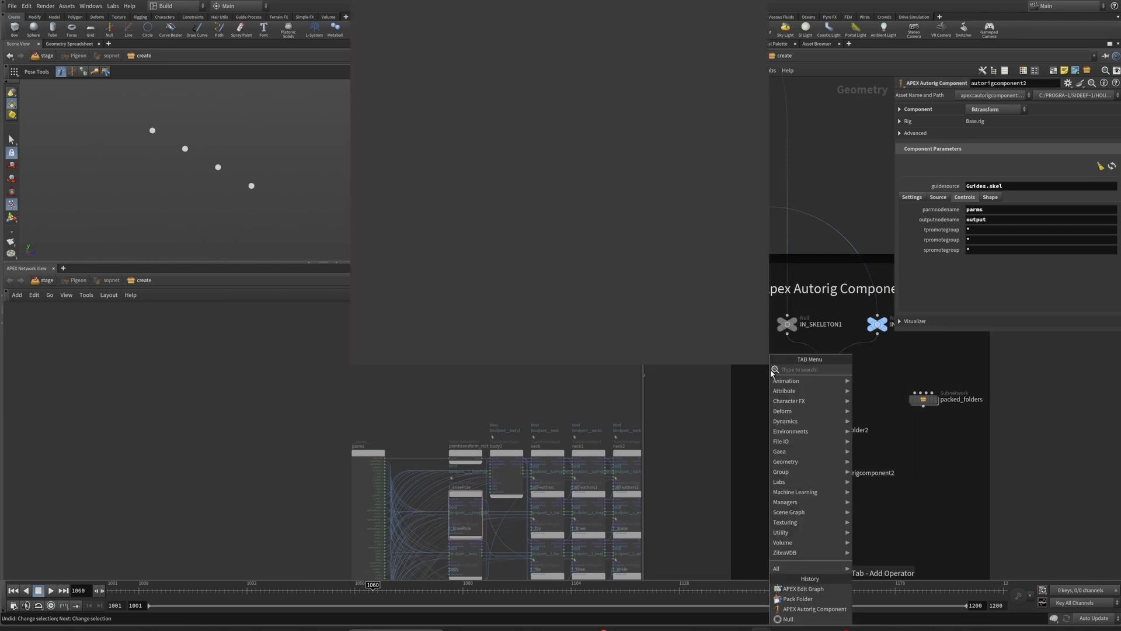
text(tag)
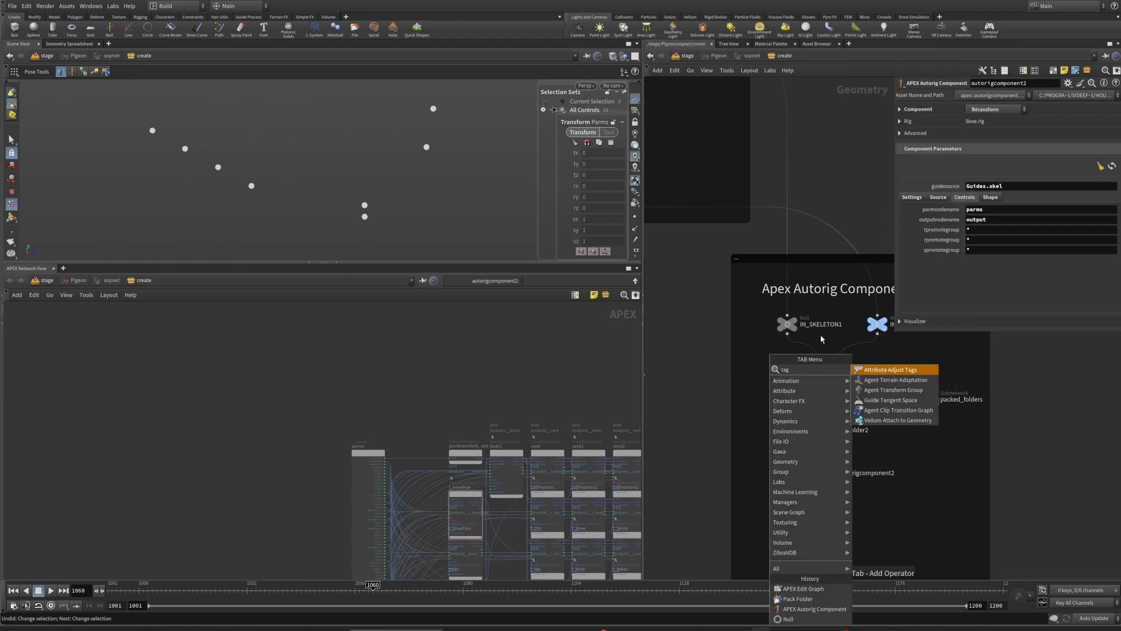
click(883, 374)
click(797, 359)
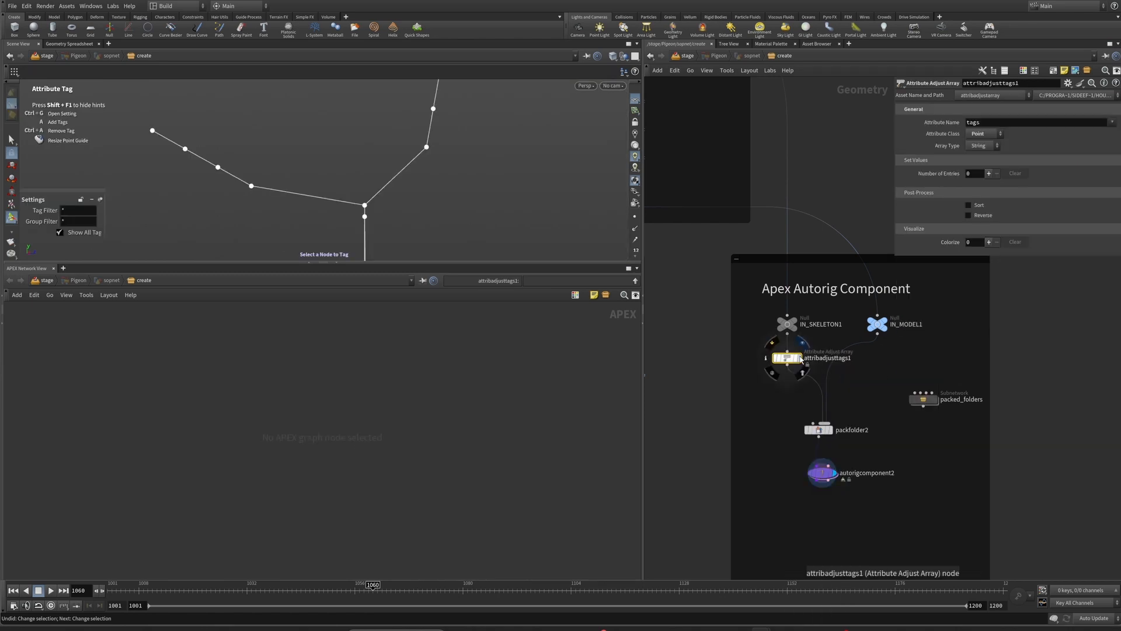
Step: Enlarge the scene view pane and frame the whole skeleton in it
alt+right_drag(432, 175, 237, 180)
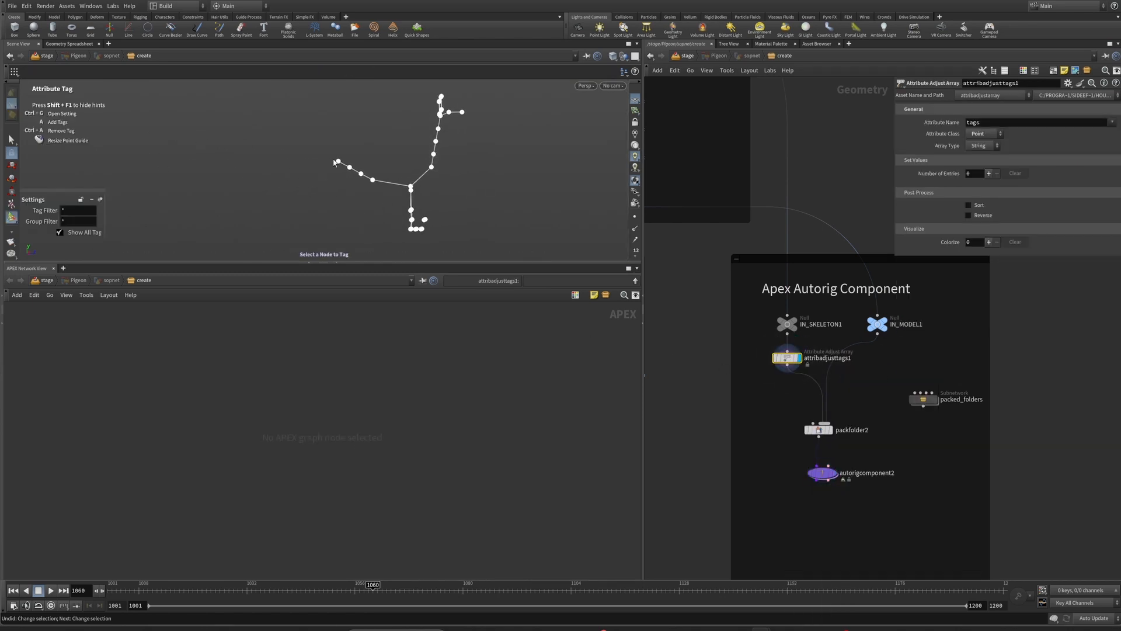
key(Escape)
scroll(444, 185, up, 2)
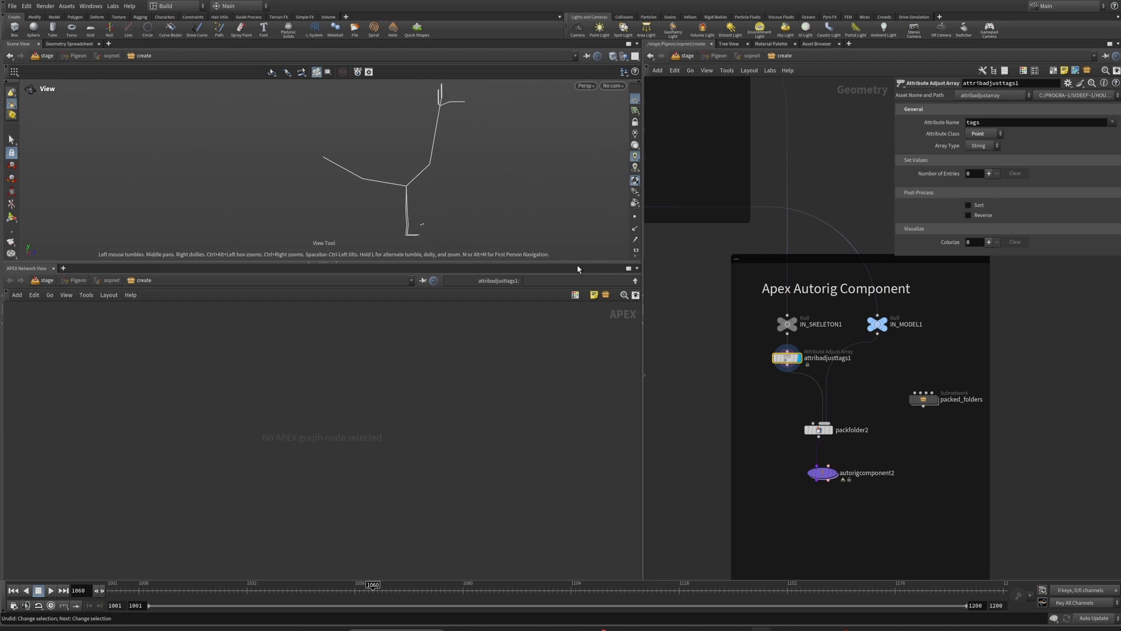
drag(581, 263, 582, 401)
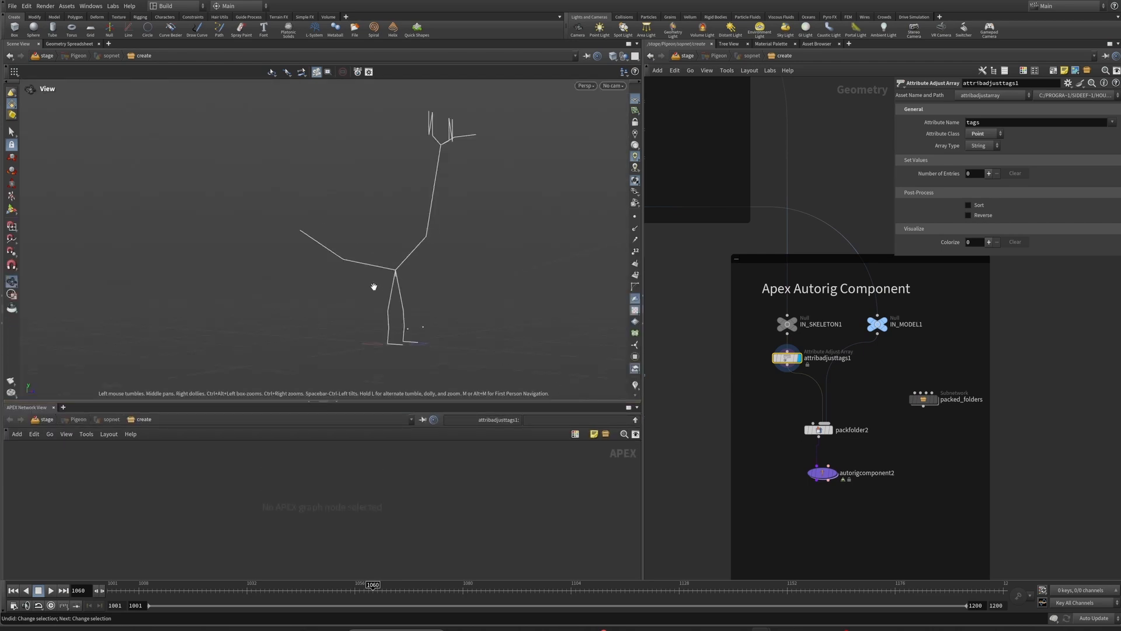
Step: Add a value operation to attribadjusttags1 that adds the tag fk to the points in group * ^ends
click(988, 174)
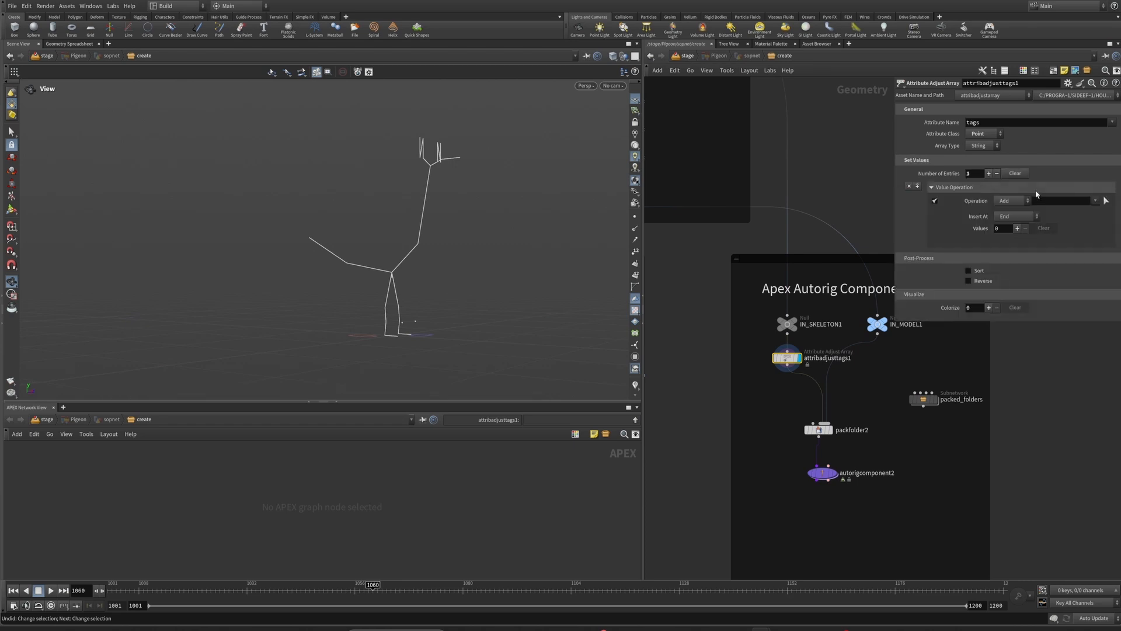
click(1062, 202)
text(^ends)
key(Return)
click(1018, 229)
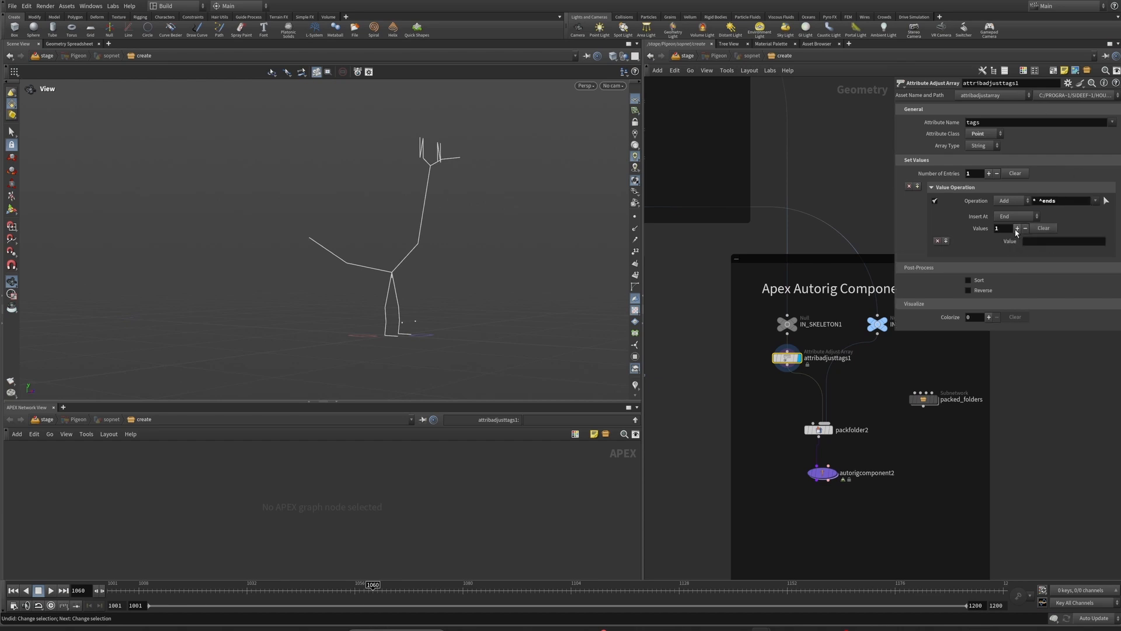
click(1037, 241)
text(fk)
key(Return)
Step: Show the tags on the skeleton in the viewport, check the head and end joints, and select autorigcomponent2
click(11, 209)
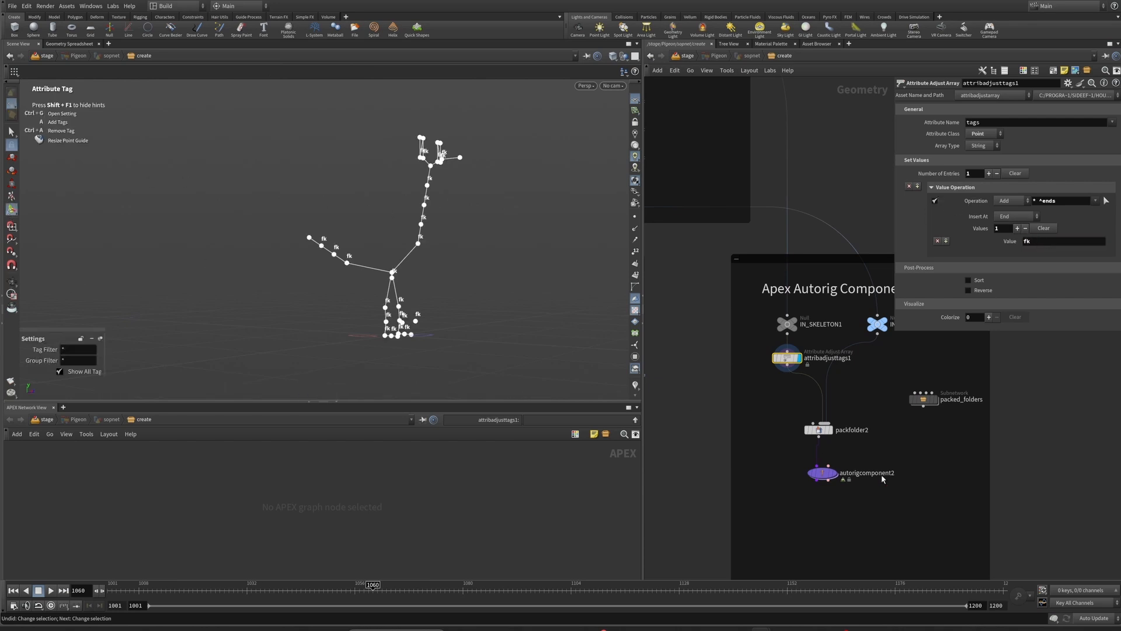
scroll(462, 233, up, 5)
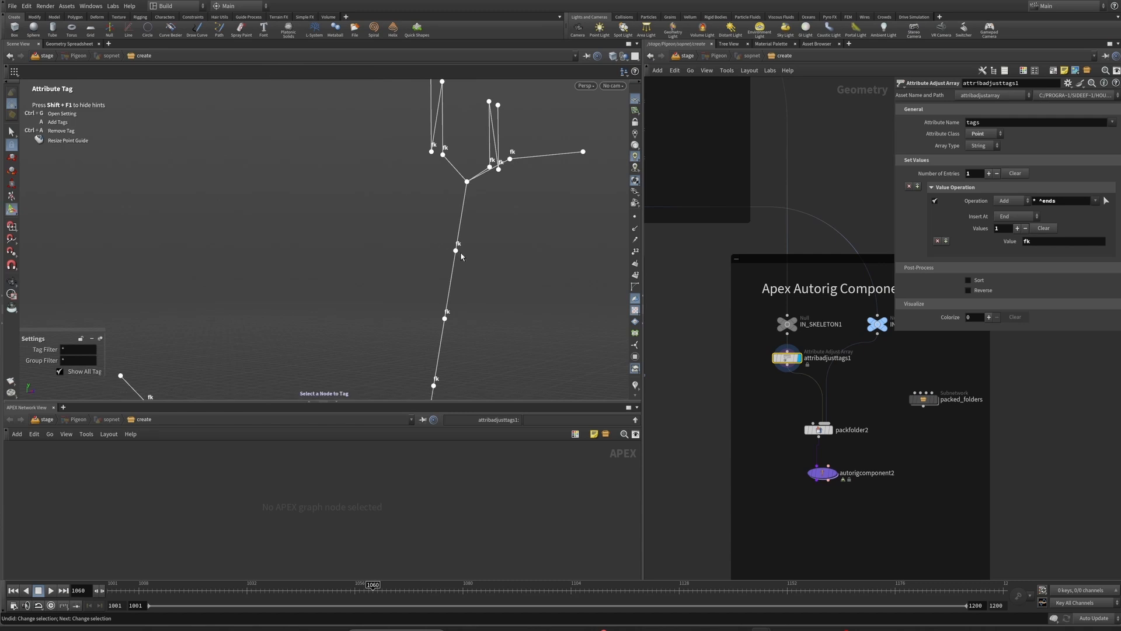
alt+drag(499, 214, 470, 236)
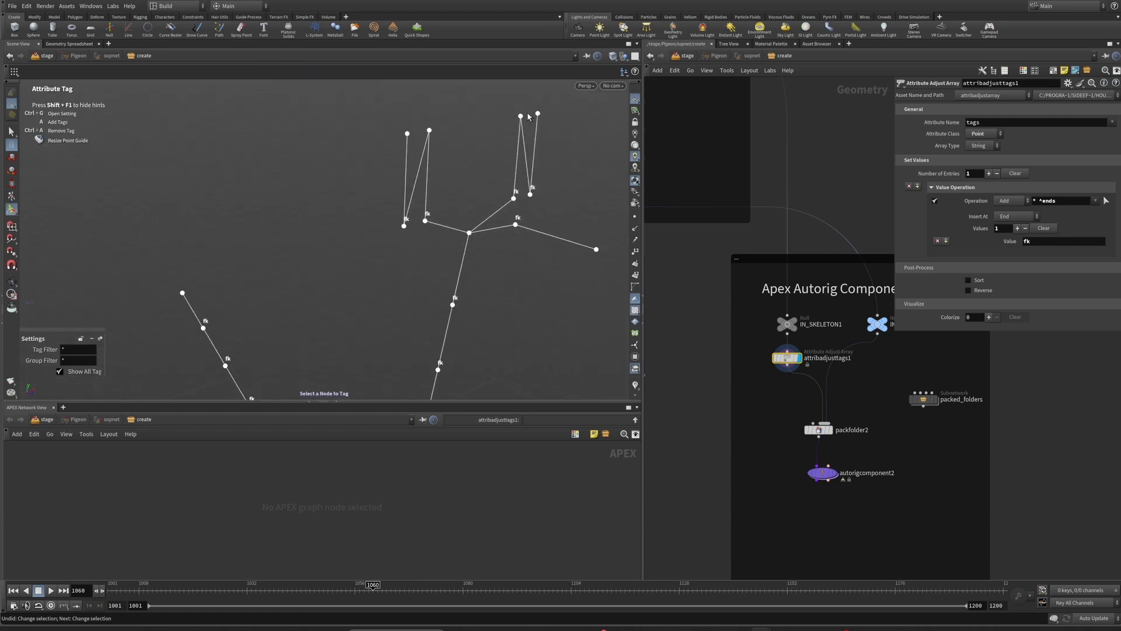
mouse_move(531, 114)
alt+mouse_down()
mouse_move(238, 204)
mouse_move(274, 181)
alt+mouse_up()
drag(777, 467, 888, 502)
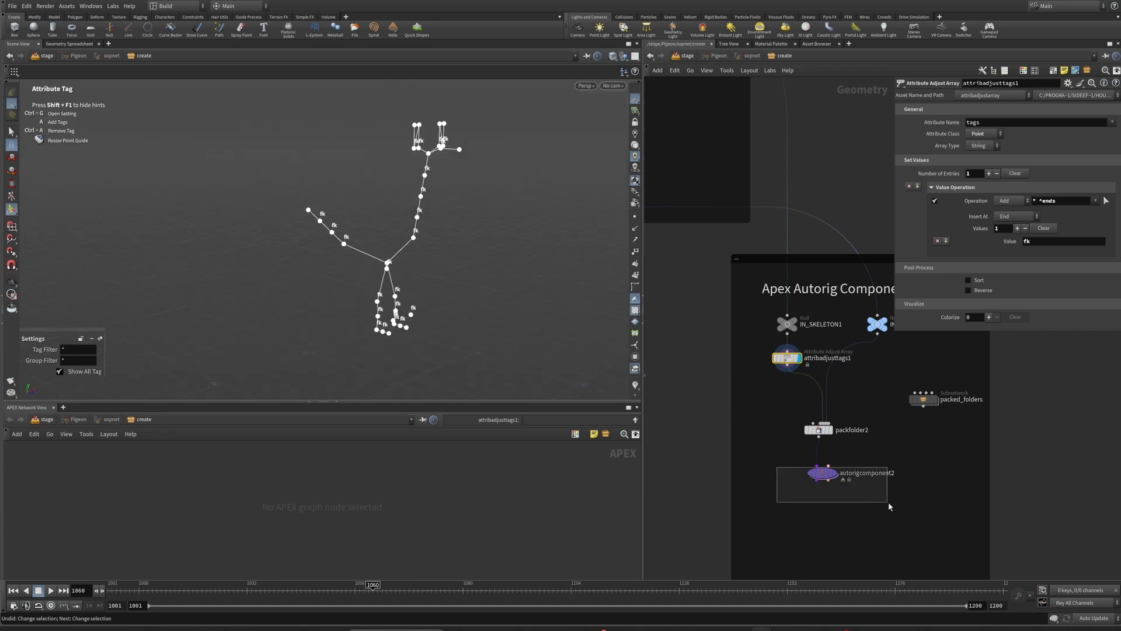
Step: Set tpromotegroup, rpromotegroup and spromotegroup of autorigcomponent2 to %tag(fk) and check the controls on the skeleton
click(829, 476)
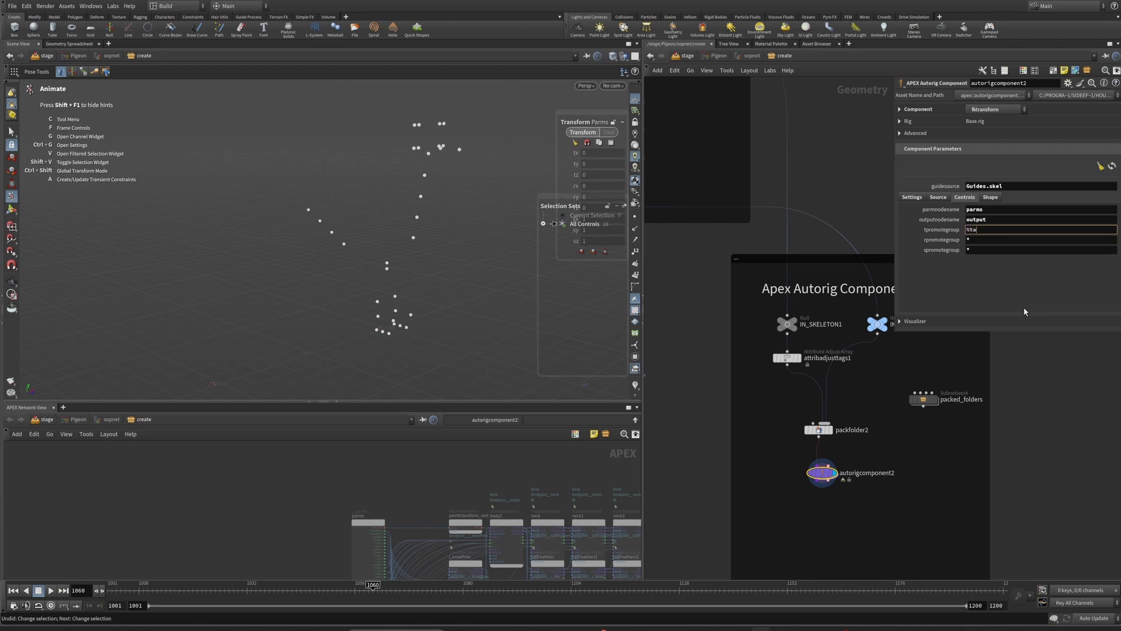
text(%tag())
key(Left)
text(fk)
key(Tab)
text(%tag(fk))
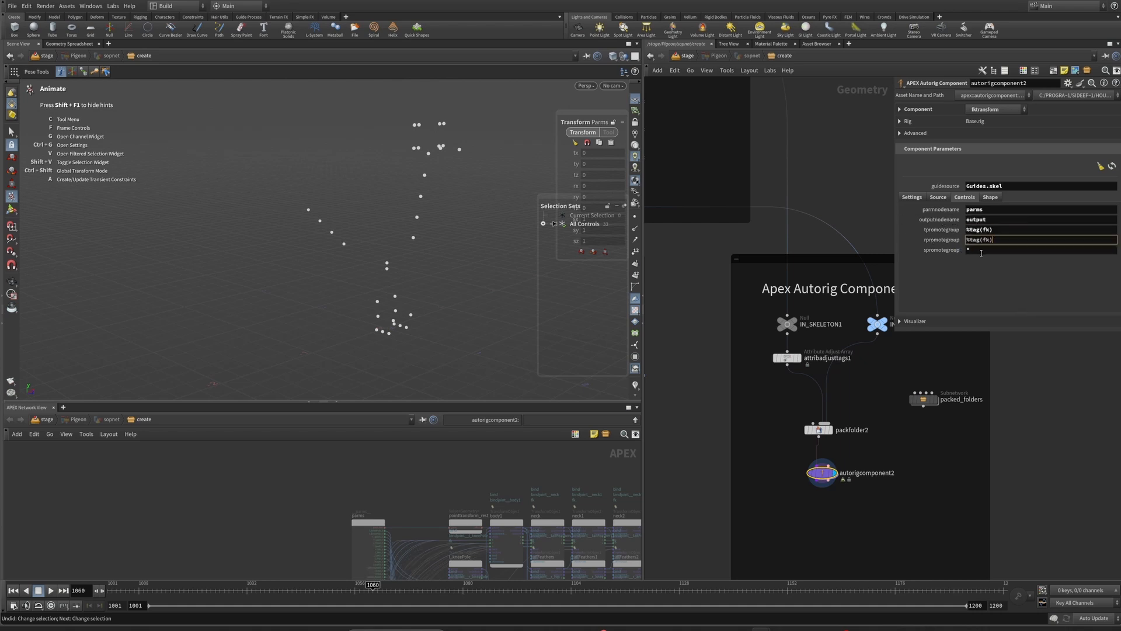
key(Tab)
text(%tag(fk))
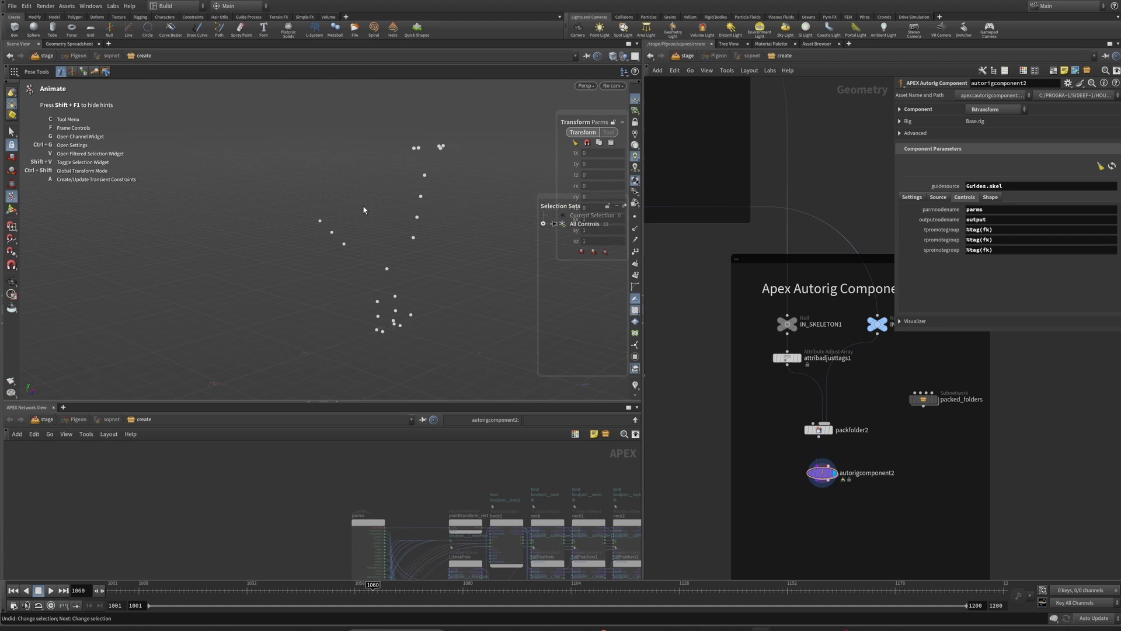
alt+drag(366, 262, 381, 230)
click(407, 179)
mouse_move(425, 186)
mouse_down()
mouse_move(433, 200)
mouse_move(430, 167)
mouse_move(429, 182)
mouse_up()
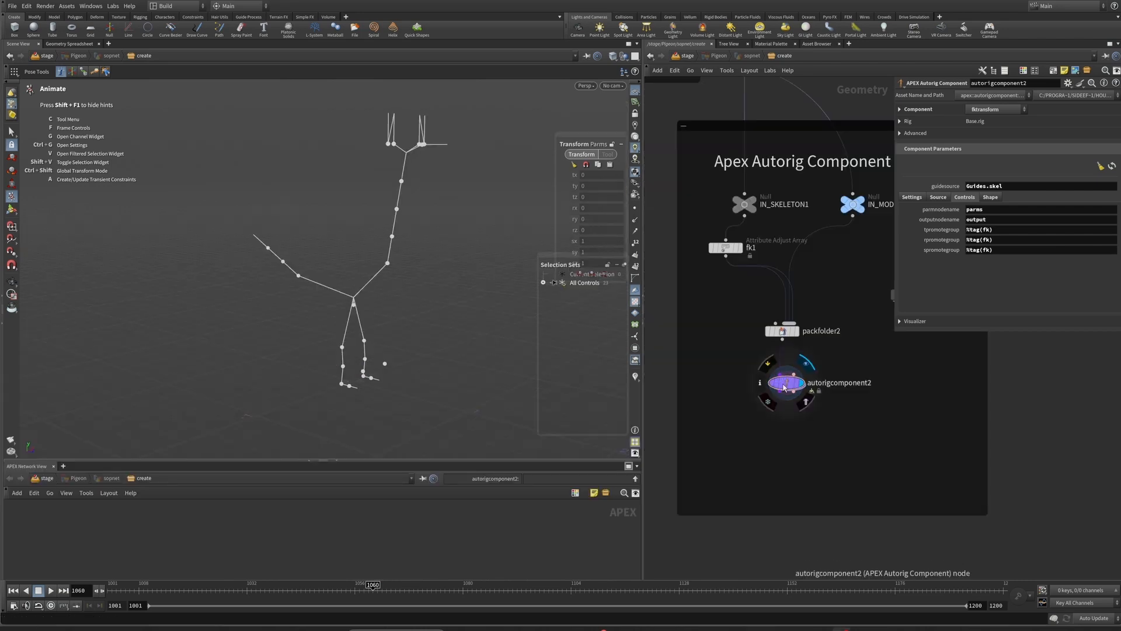
Step: Duplicate autorigcomponent2 directly below it and switch the copy's component to multiik, updating the component parameters
alt+drag(786, 386, 786, 431)
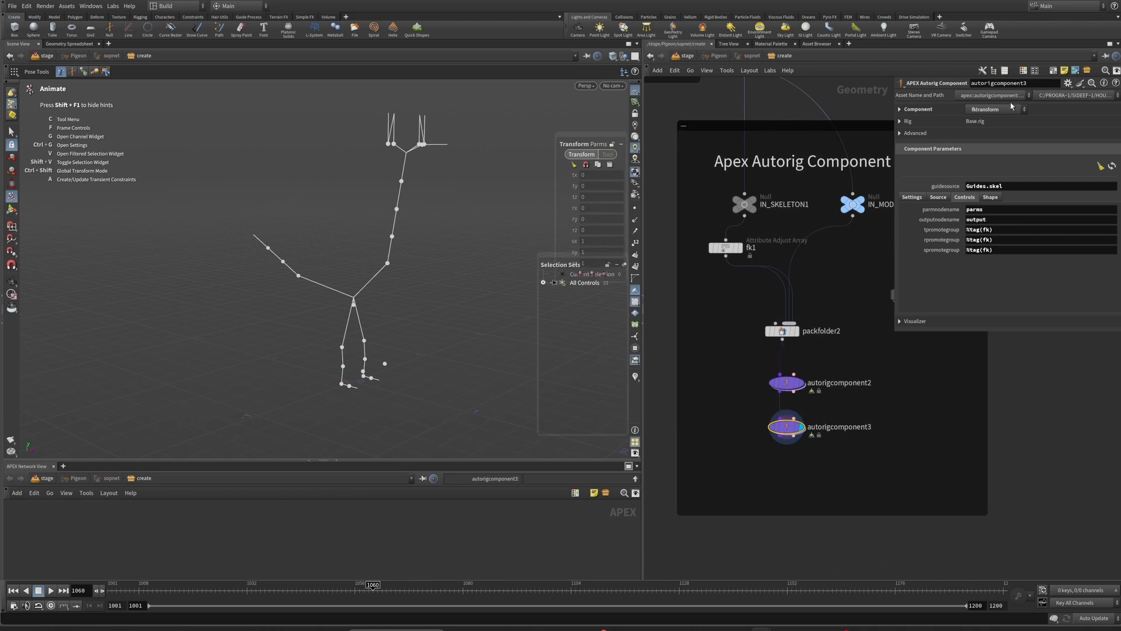
click(1010, 111)
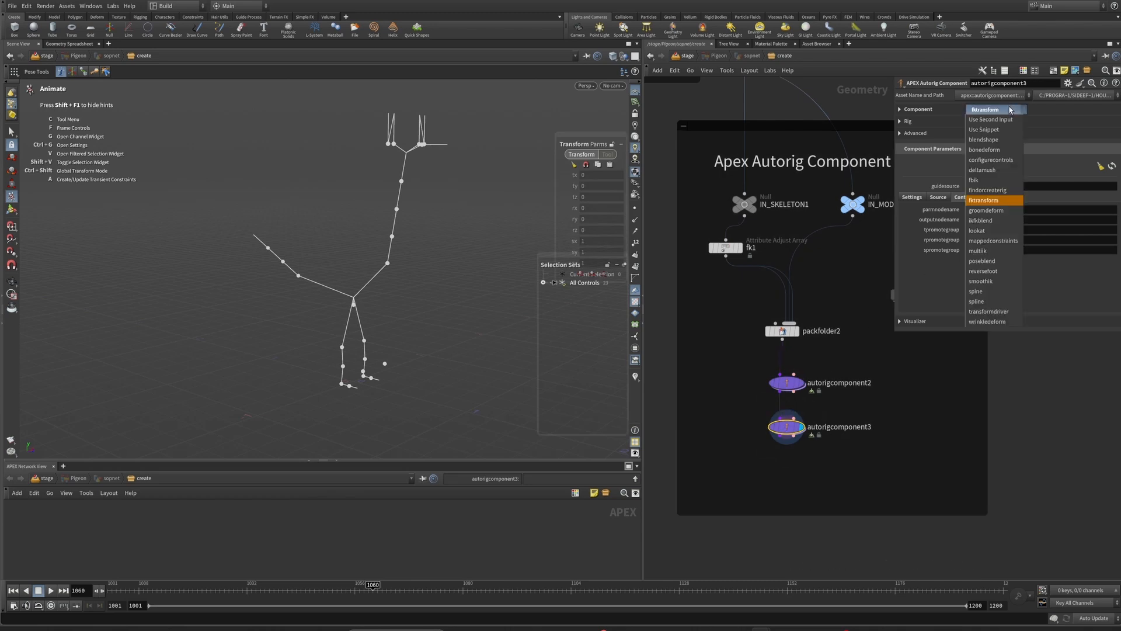
click(978, 253)
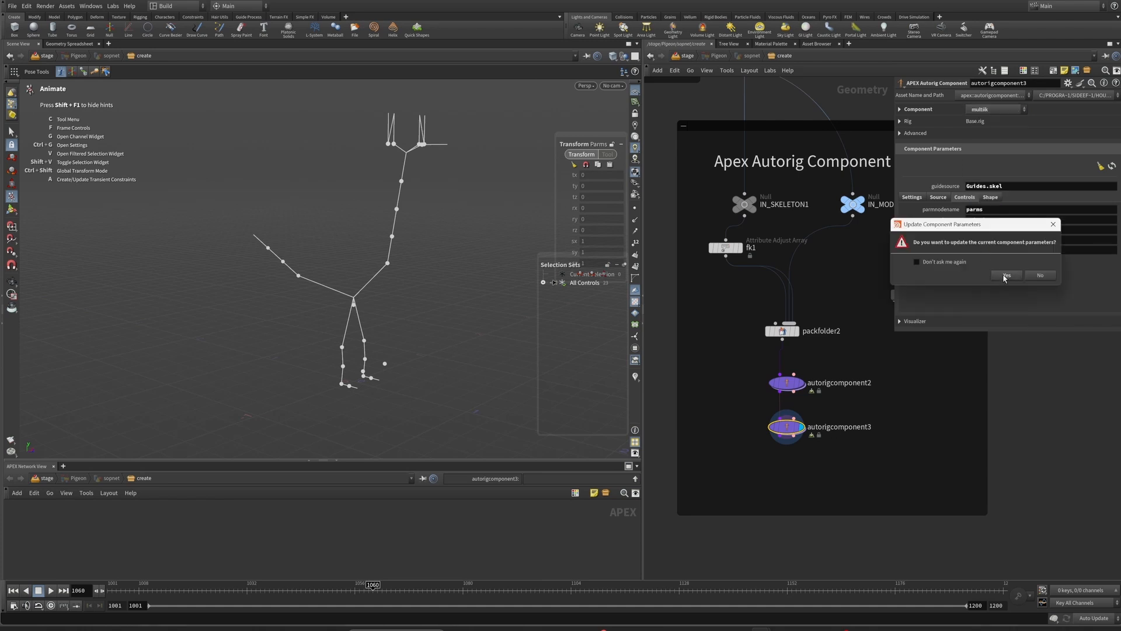
click(1005, 275)
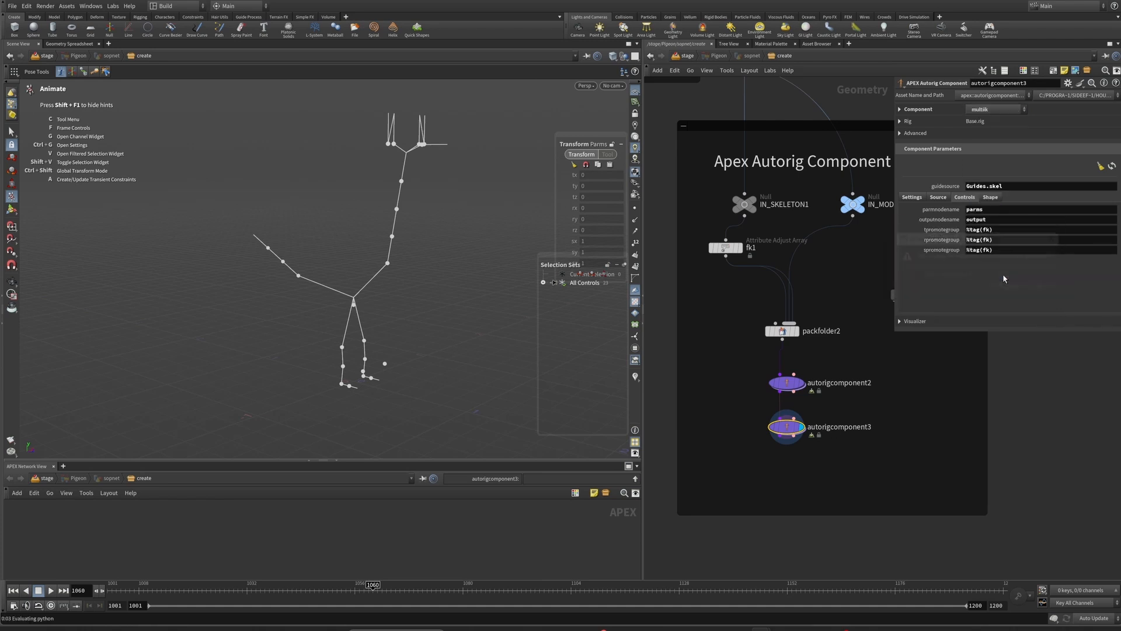
click(996, 109)
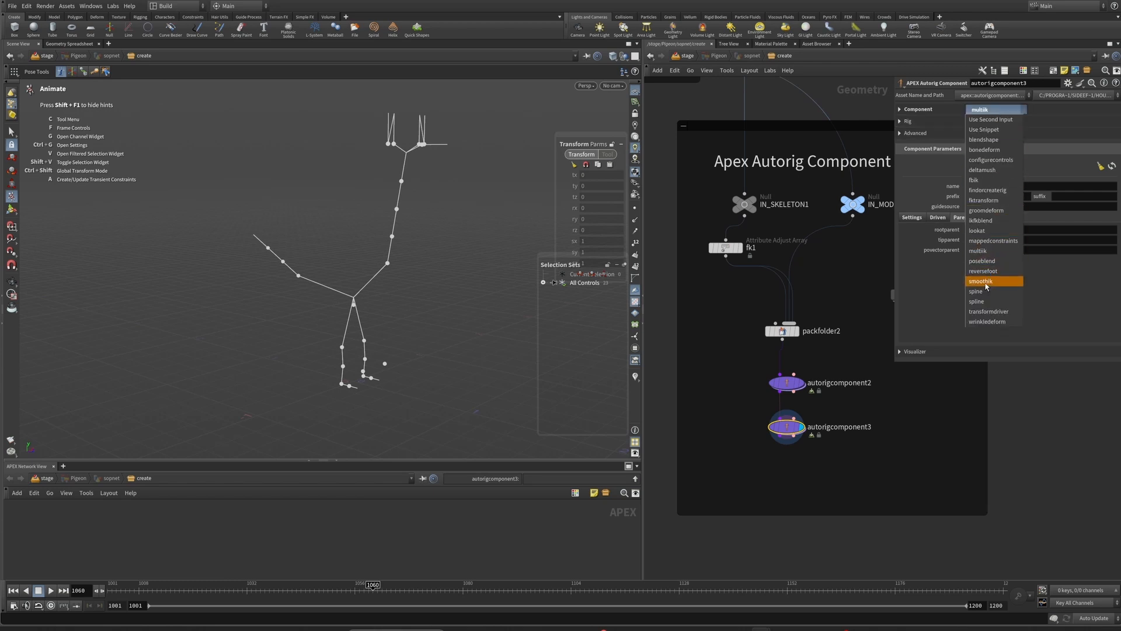
click(987, 252)
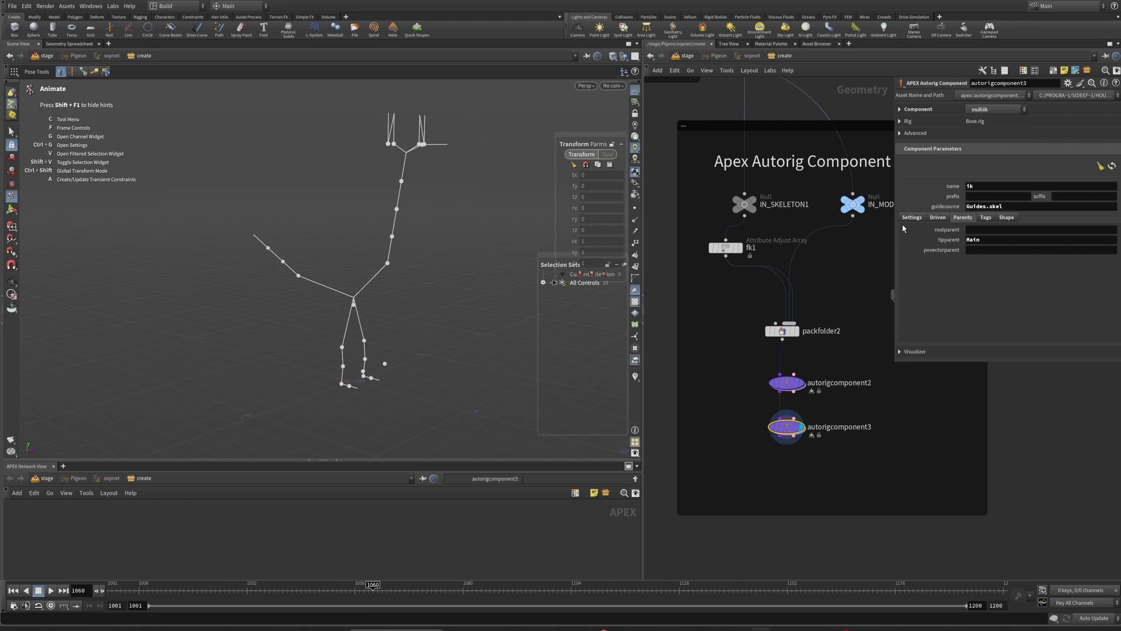
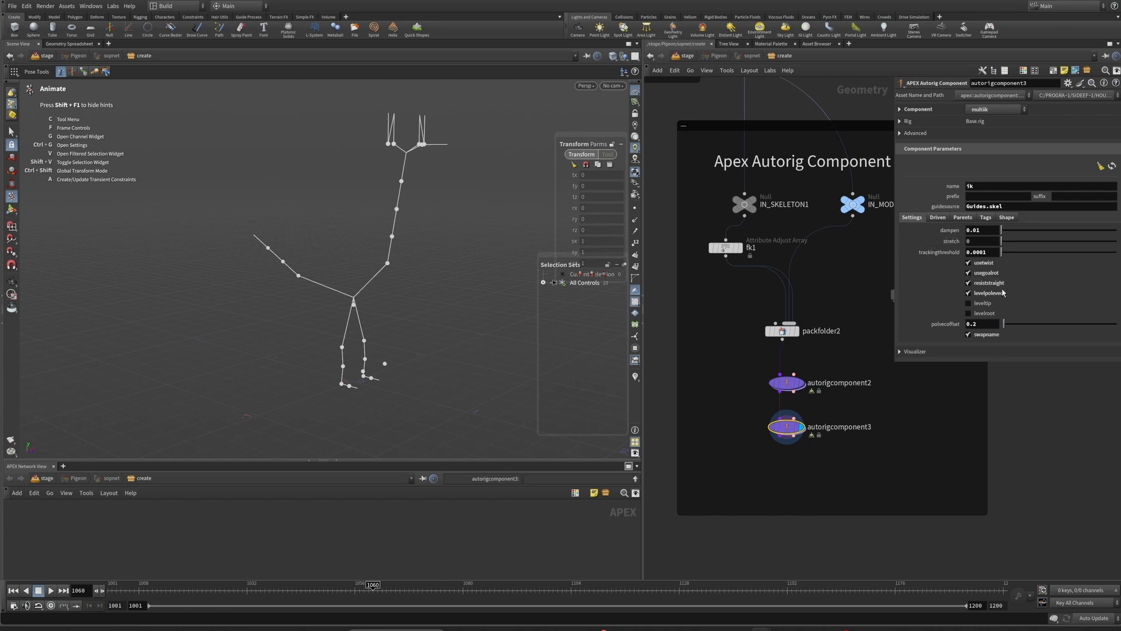
Step: Set the multiik component's stretch to 1
click(982, 242)
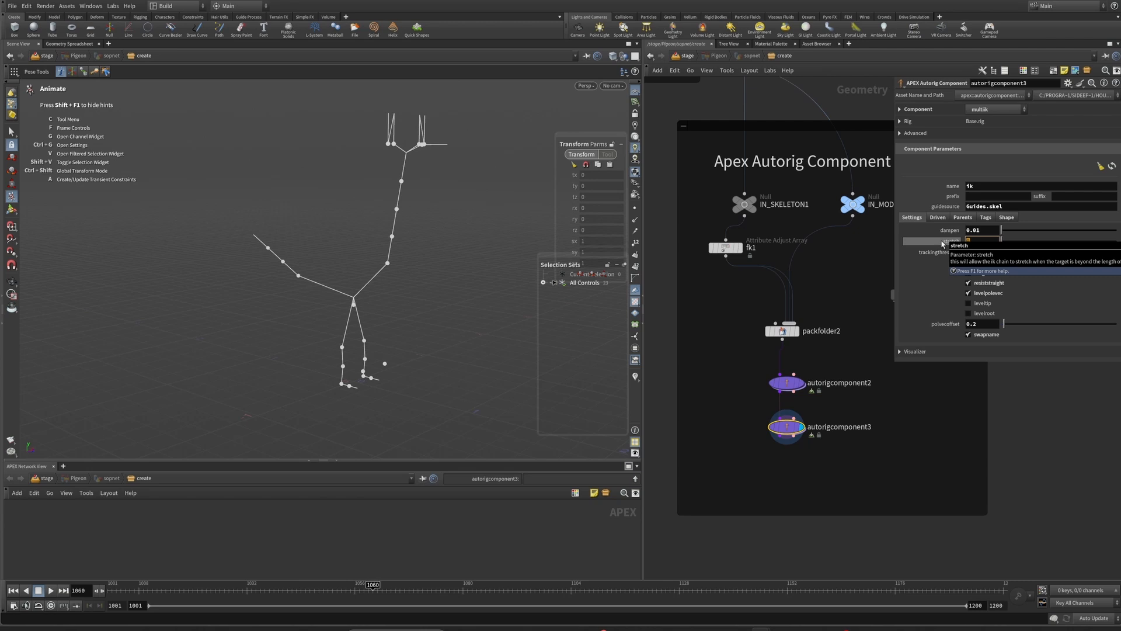
text(1)
click(855, 273)
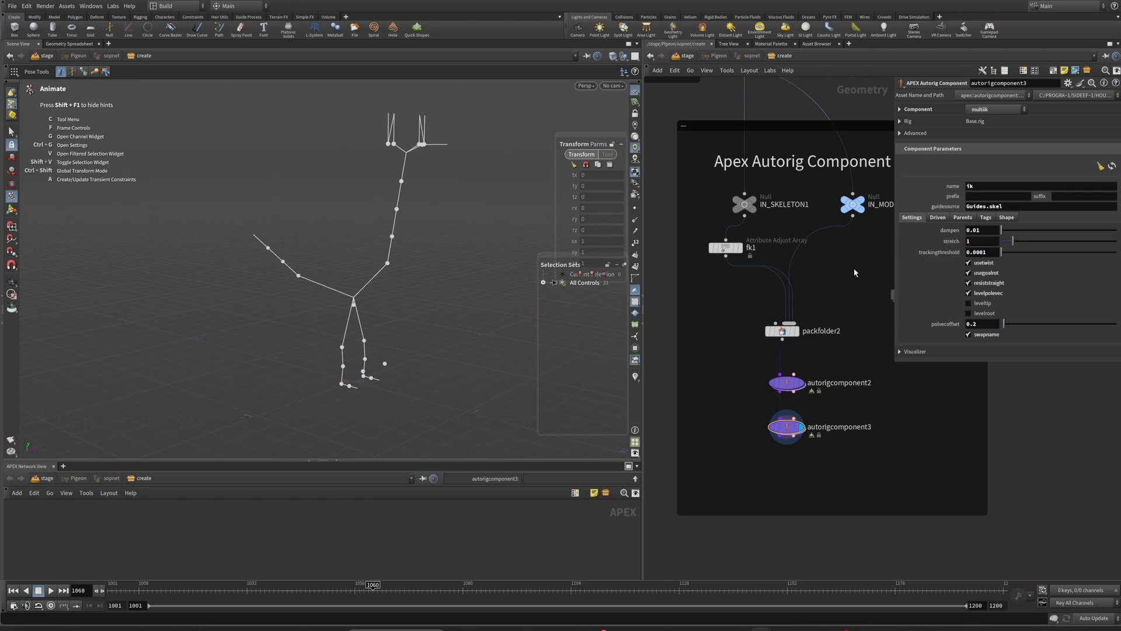
Step: Examine the segments pattern in the multiik component's driven settings
click(937, 218)
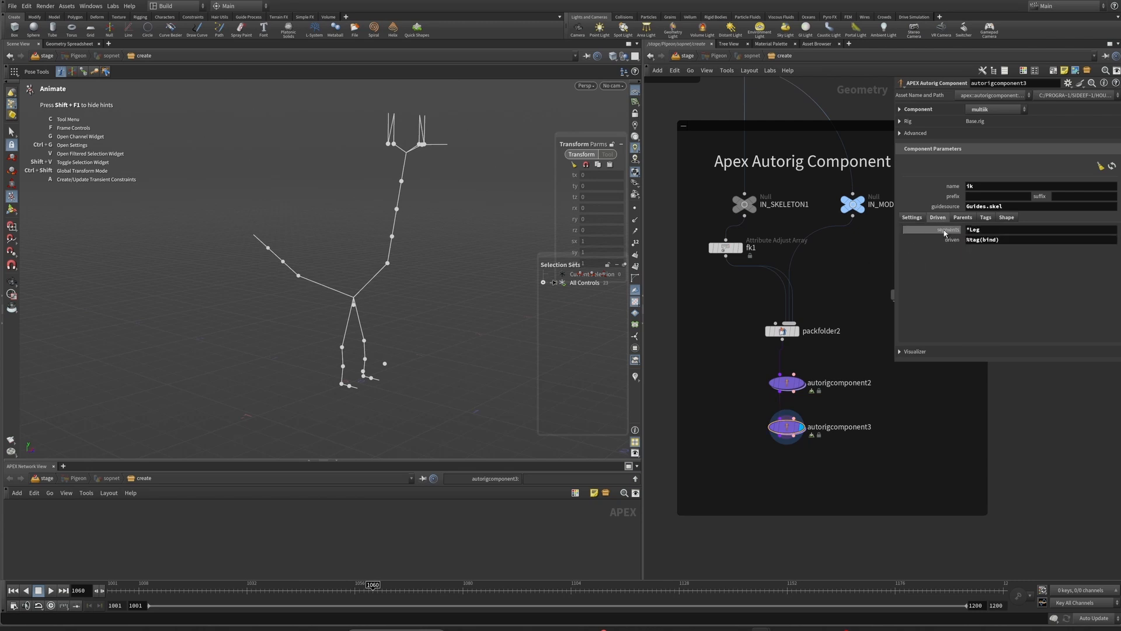
mouse_move(945, 233)
double_click(970, 231)
drag(986, 230, 968, 232)
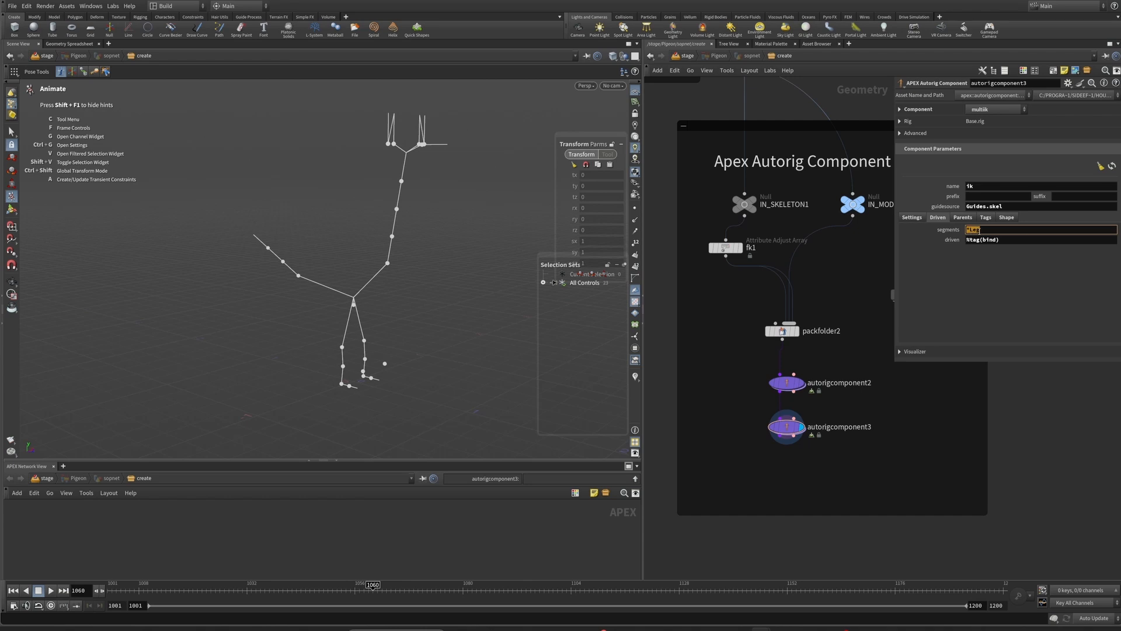
click(976, 231)
drag(970, 231, 984, 230)
click(985, 230)
Step: Insert an Attribute Adjust Tags node between fk1 and packfolder2 and name it ik1
key(Tab)
text(t)
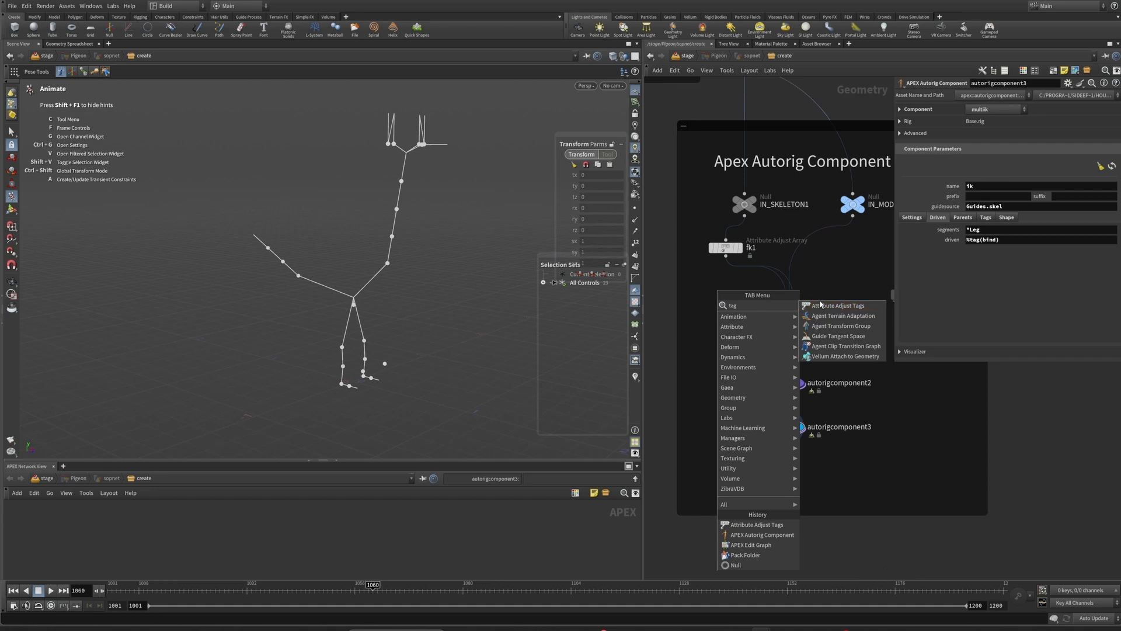
key(Return)
click(726, 285)
drag(726, 255, 727, 299)
click(760, 286)
drag(804, 286, 660, 279)
text(ik1)
key(Return)
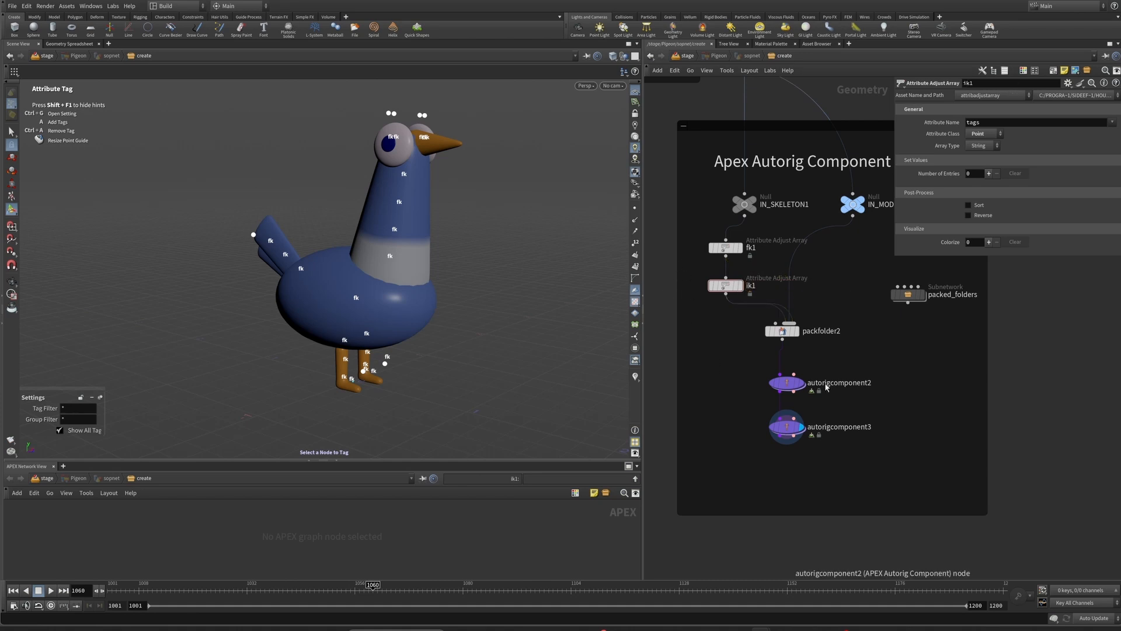
Step: Rename autorigcomponent2 as fk2 and autorigcomponent3 as ik2
click(827, 384)
drag(905, 384, 675, 376)
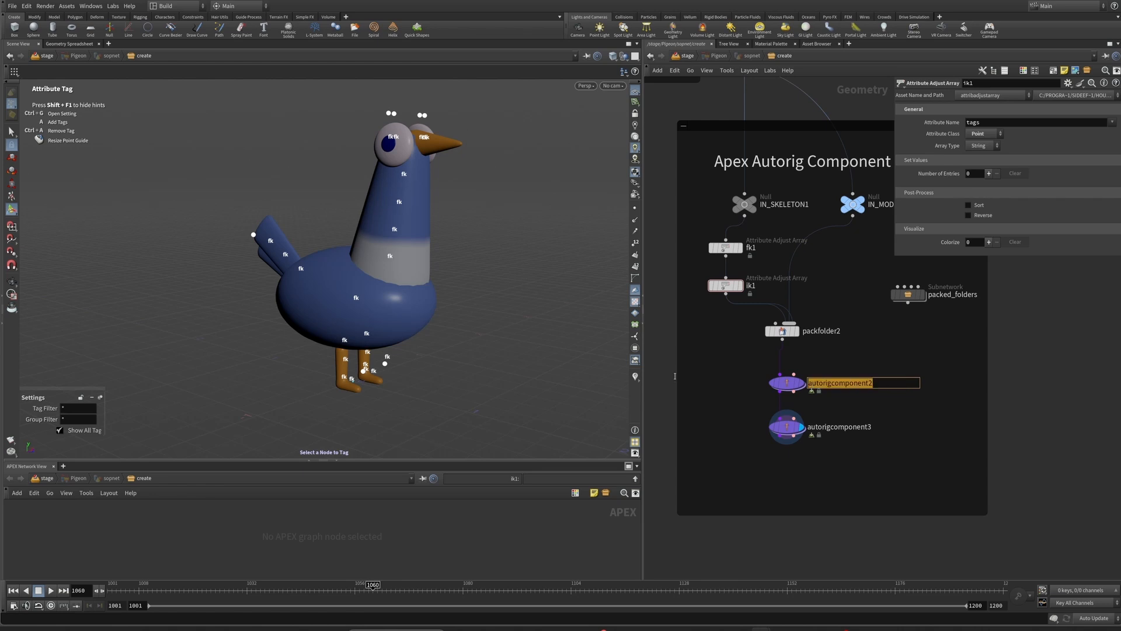
text(fk2)
click(853, 428)
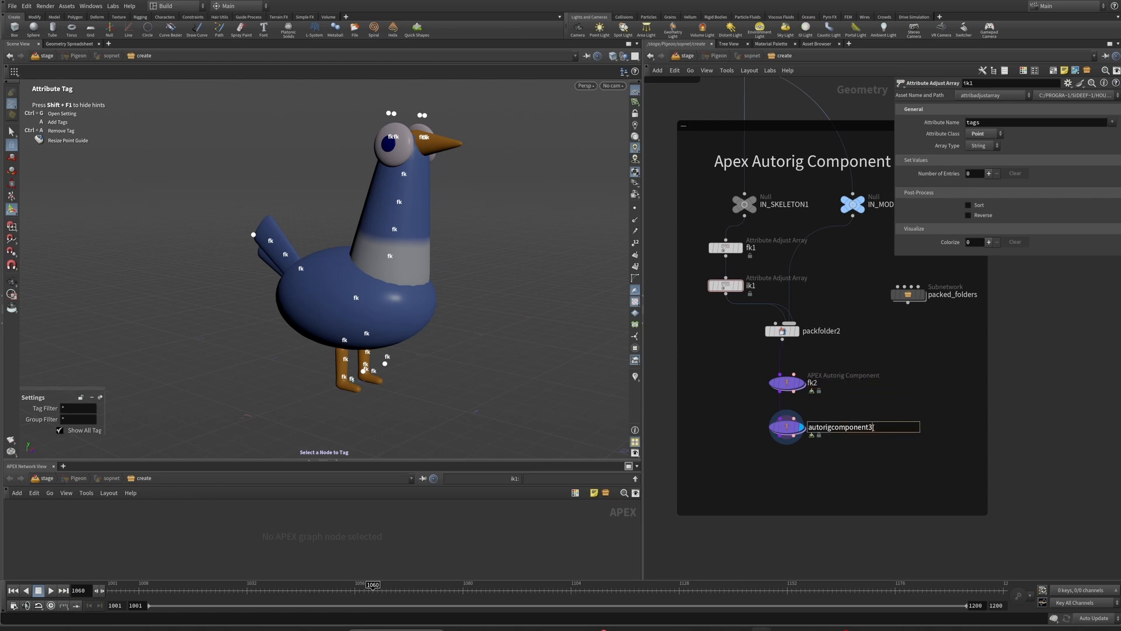
drag(873, 428, 681, 411)
text(ik2)
key(Return)
Step: Rename the two tag nodes as ik_tags1 and fk_tags1
scroll(737, 298, up, 3)
click(839, 286)
key(BackSpace)
text(_tags1)
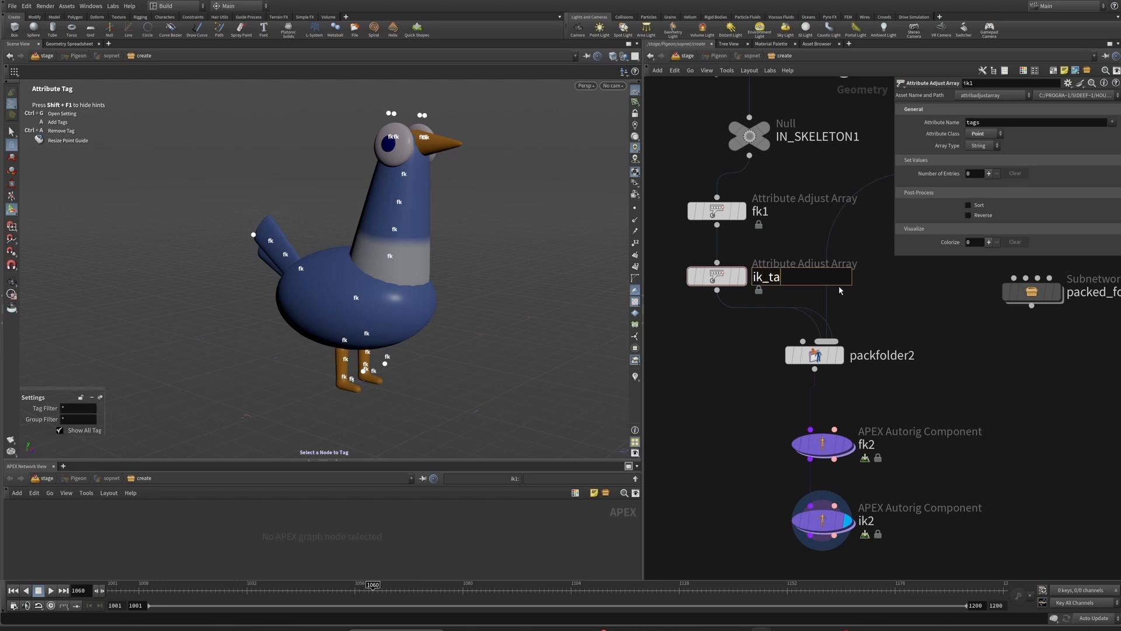
key(Return)
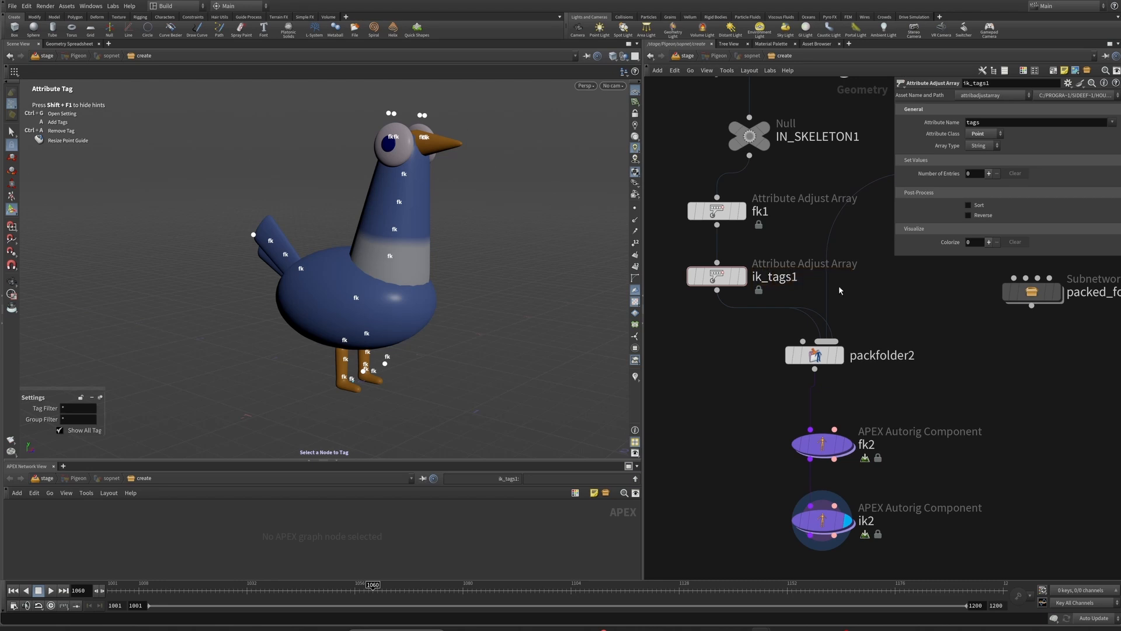
click(768, 211)
key(BackSpace)
text(_tags1)
key(Return)
Step: Add a value operation to ik_tags1 that adds the tag rLeg
click(988, 173)
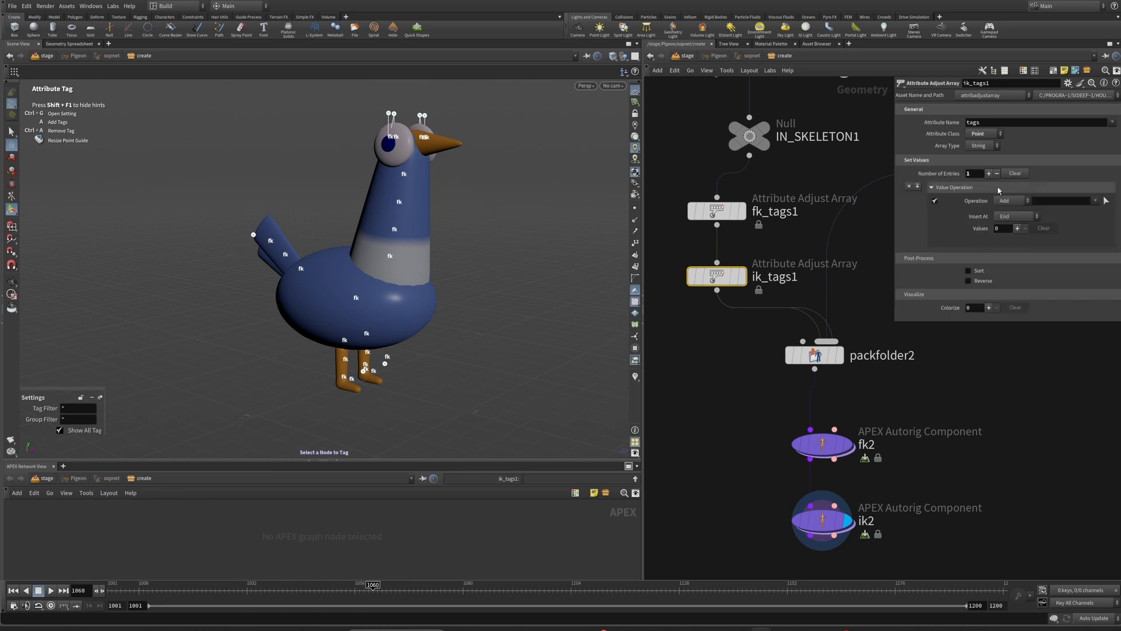
click(1019, 229)
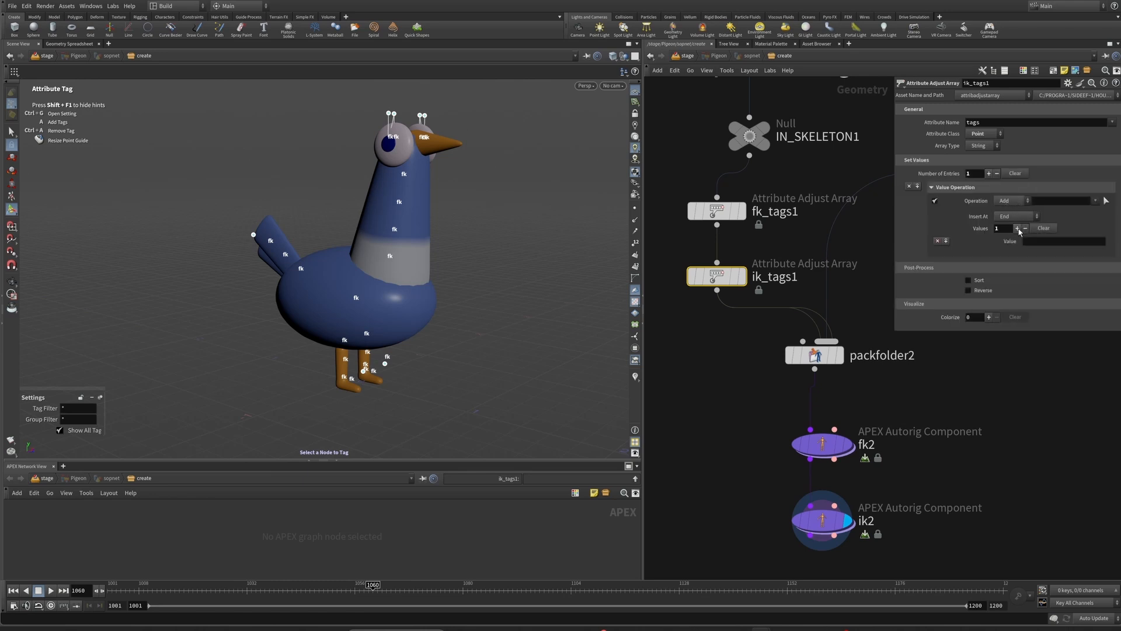
click(1051, 243)
key(Return)
Step: Limit the rLeg operation's group to the right leg's hip, knee and ankle points, 5 11 14
click(1107, 201)
alt+drag(343, 375, 414, 382)
alt+right_drag(414, 383, 488, 393)
alt+middle_drag(389, 385, 379, 321)
alt+right_drag(366, 299, 471, 316)
alt+middle_drag(372, 306, 380, 261)
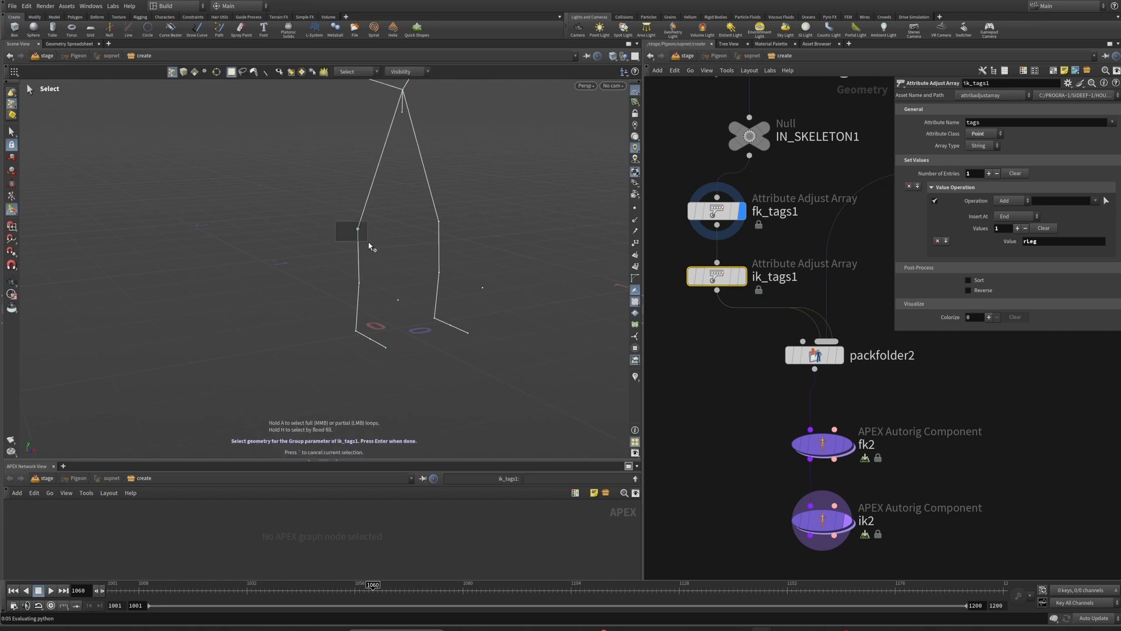
drag(326, 282, 362, 347)
key(Return)
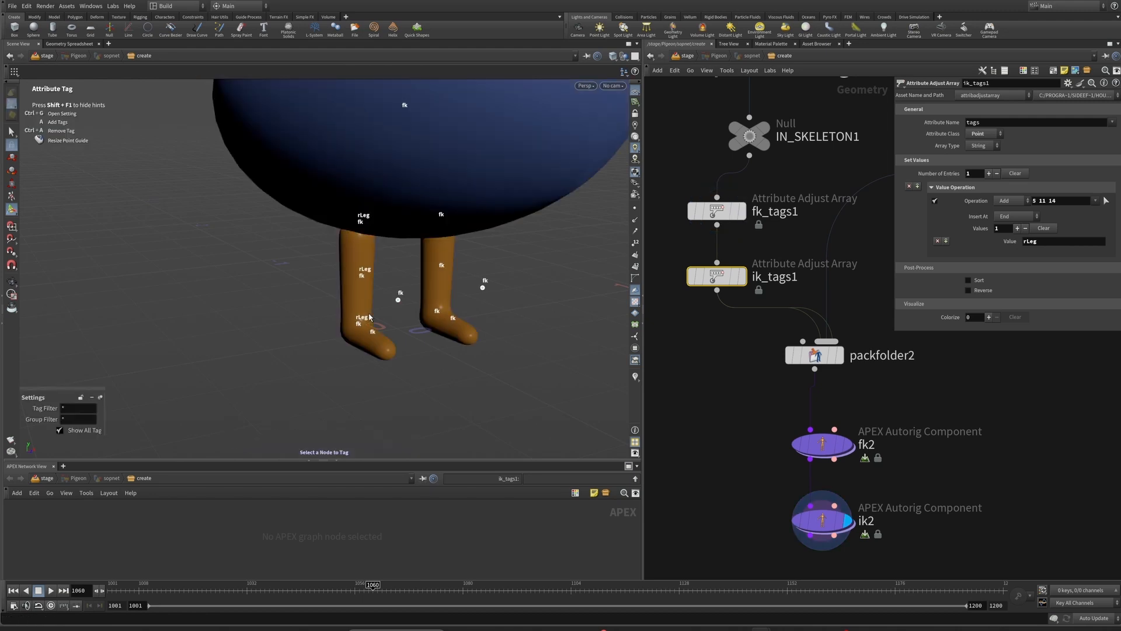
Step: Add a second value operation to ik_tags1 that adds the tag lLeg to the left leg's joints, and select ik2
click(988, 173)
click(1018, 304)
click(1044, 317)
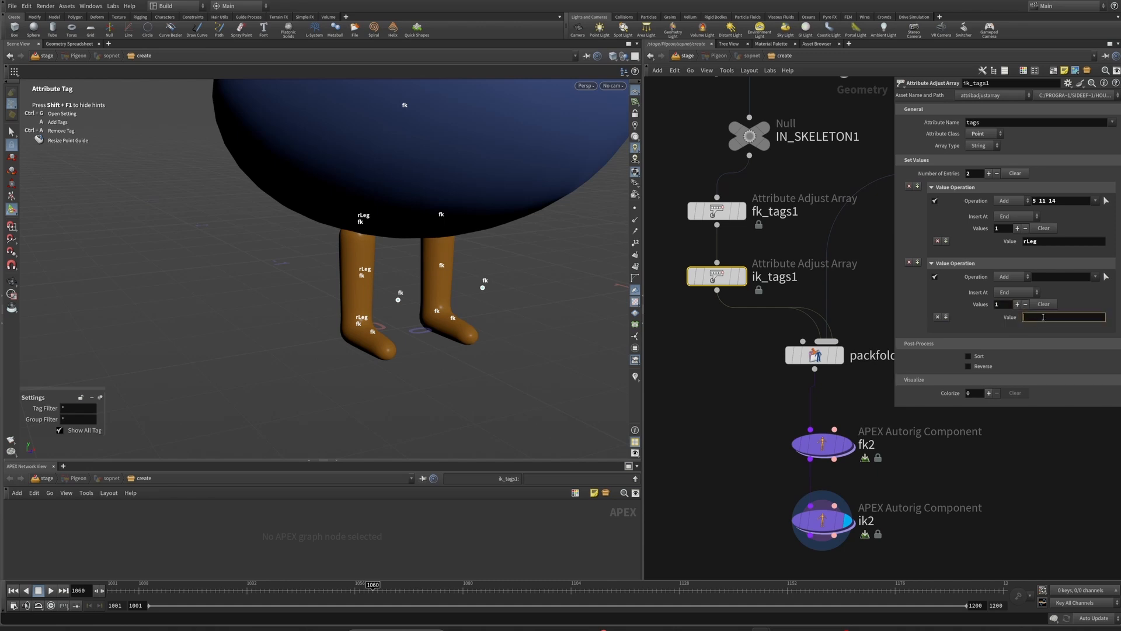
text(lLeg)
key(Return)
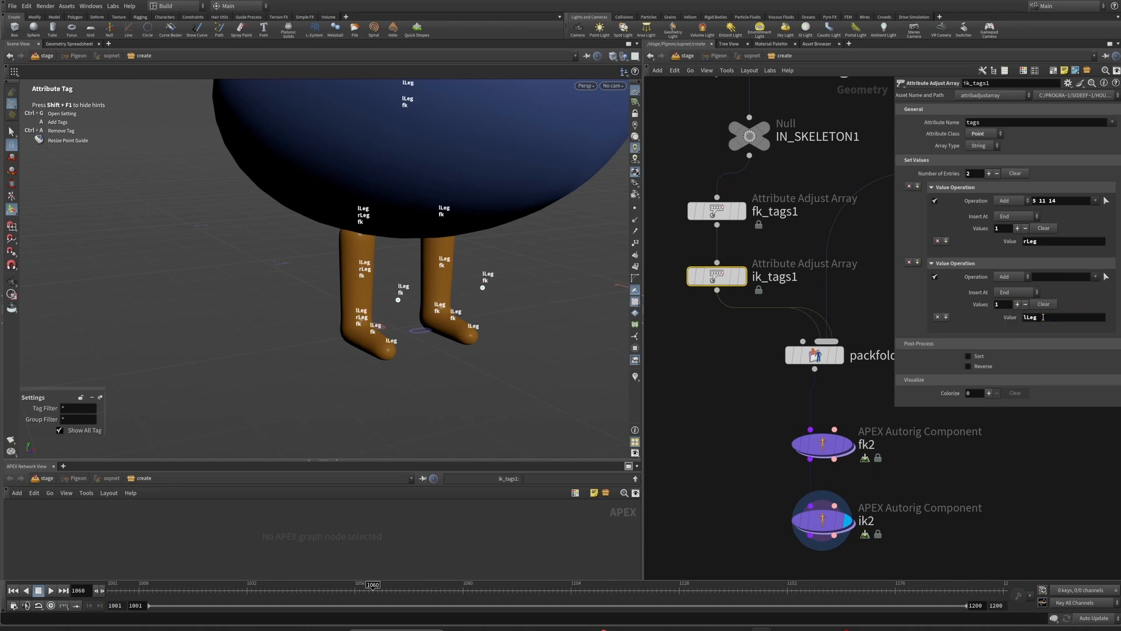
click(1106, 276)
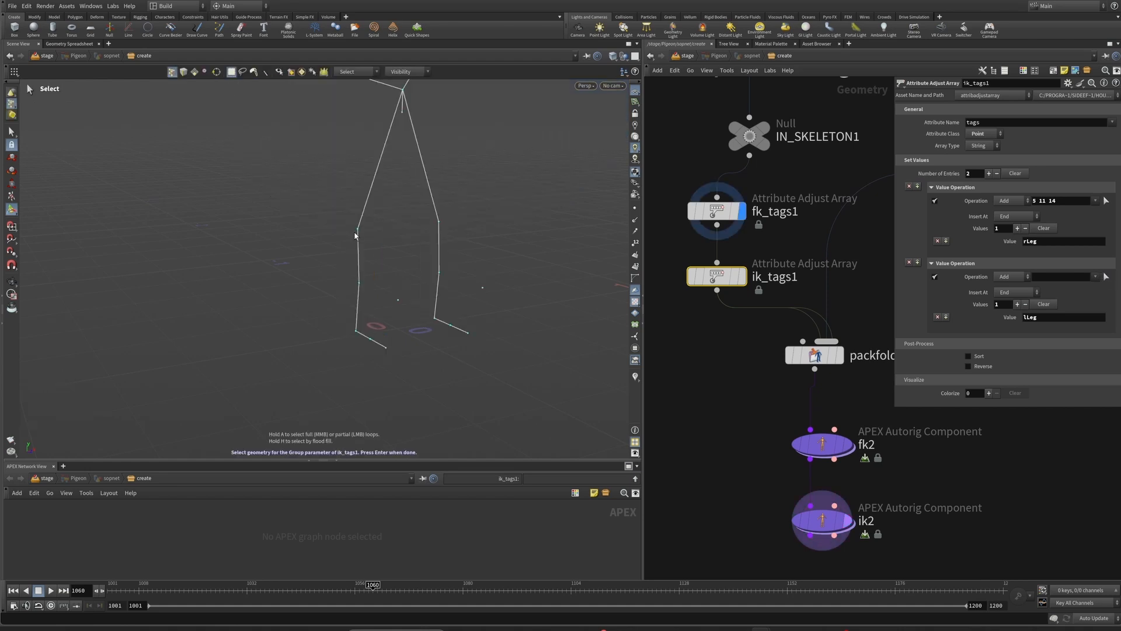
shift+drag(415, 201, 465, 287)
key(Return)
drag(726, 362, 853, 426)
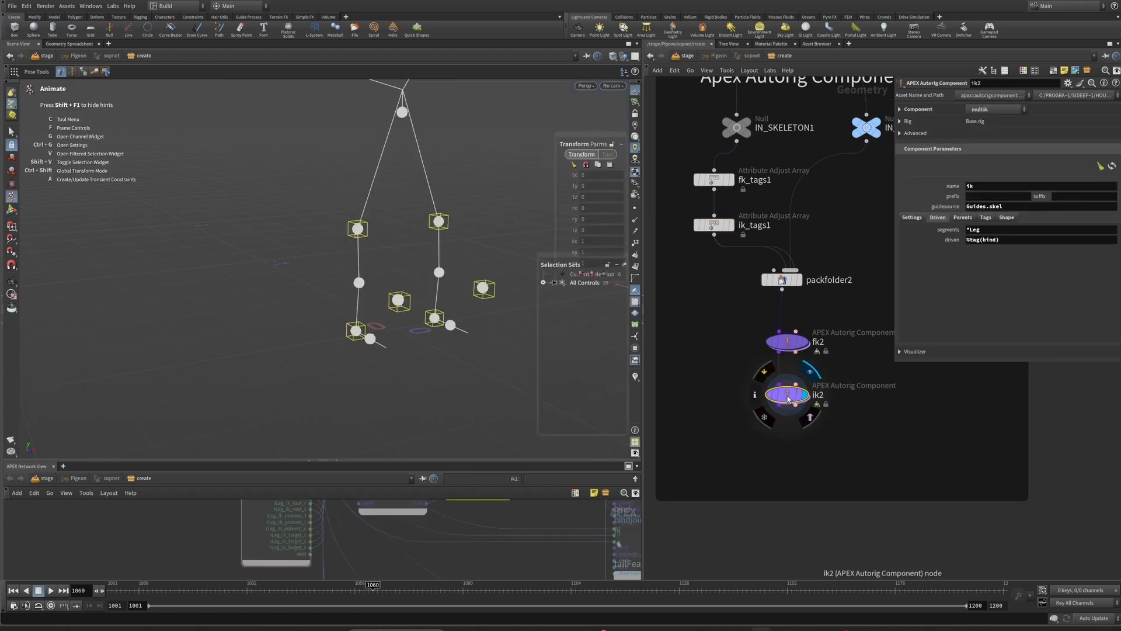
Step: Try moving the right ankle's IK control in the viewport twice, undoing each move
click(346, 334)
click(327, 356)
click(348, 335)
drag(349, 338, 439, 292)
key(ctrl+z)
drag(339, 339, 352, 290)
key(ctrl+z)
click(282, 261)
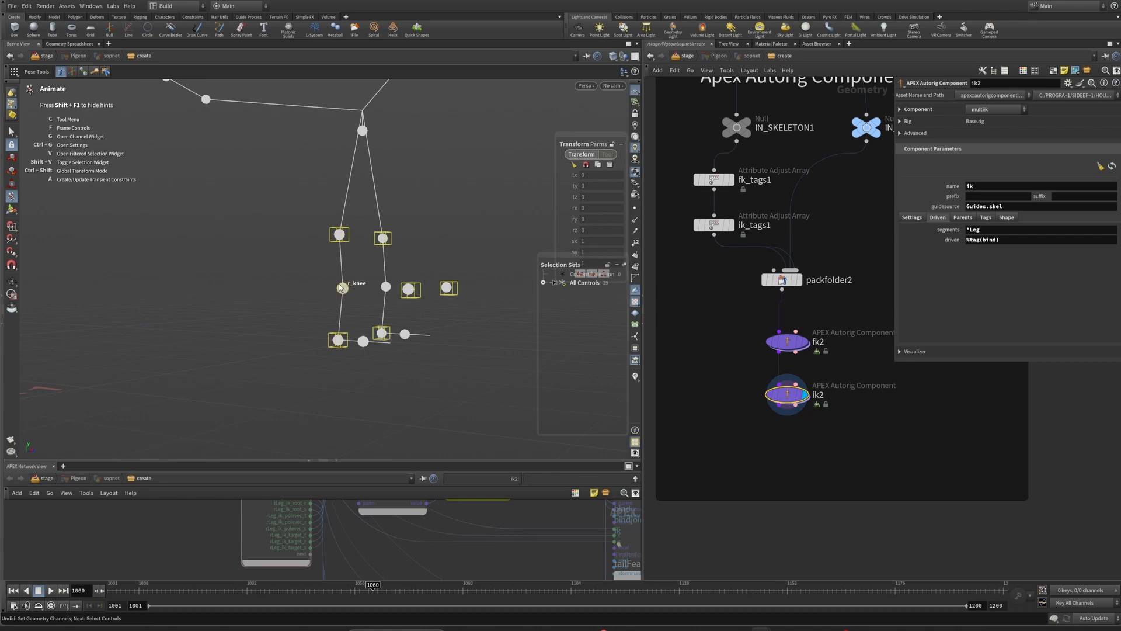
Step: Examine the tag names ik2 gives to its root, pole vector and target controls, and view the leg controls
click(985, 217)
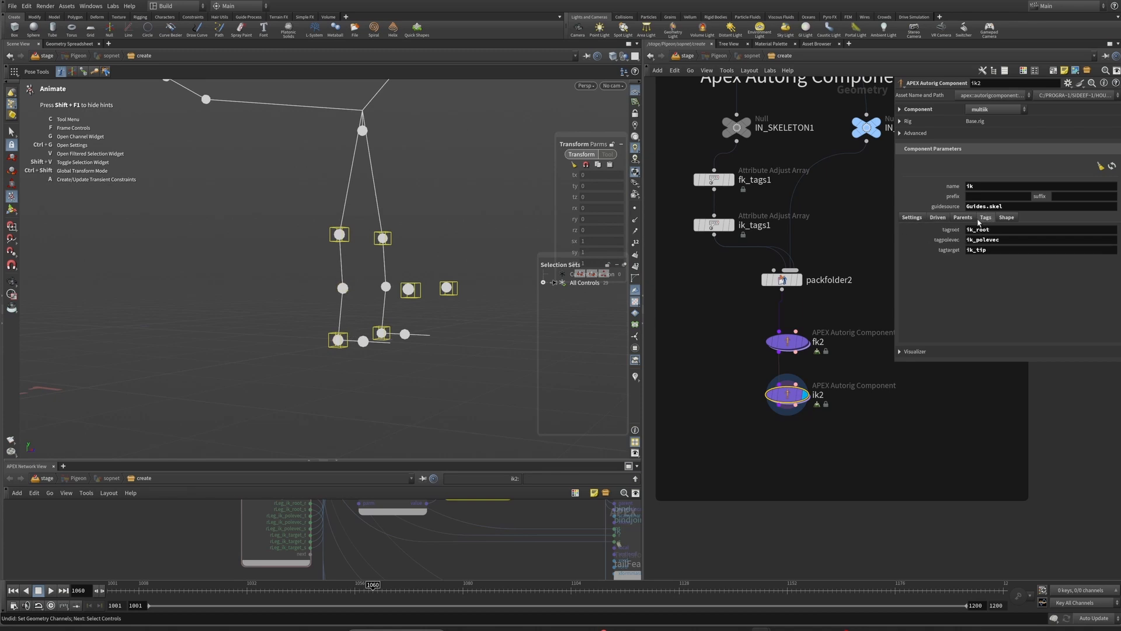
click(984, 230)
click(979, 241)
alt+drag(329, 336, 379, 326)
alt+right_drag(455, 184, 349, 232)
Step: Review the rigpose2, rigpose1 and bonedeform2 nodes in the KineFX Sops Workflow for comparison
scroll(711, 363, down, 3)
middle_drag(711, 365, 994, 380)
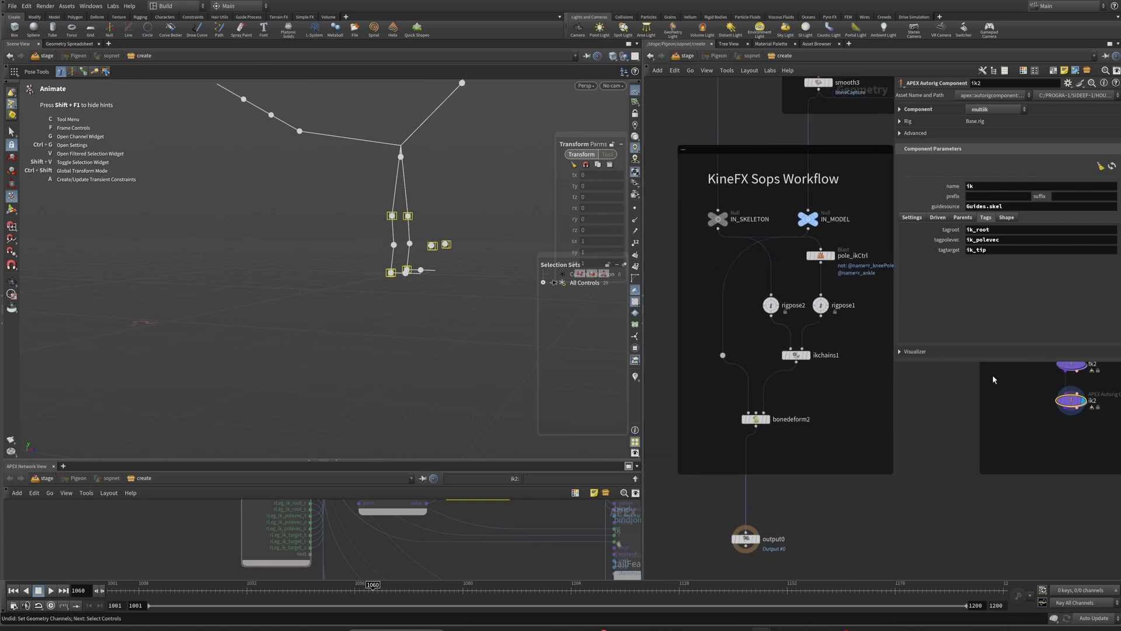
click(772, 307)
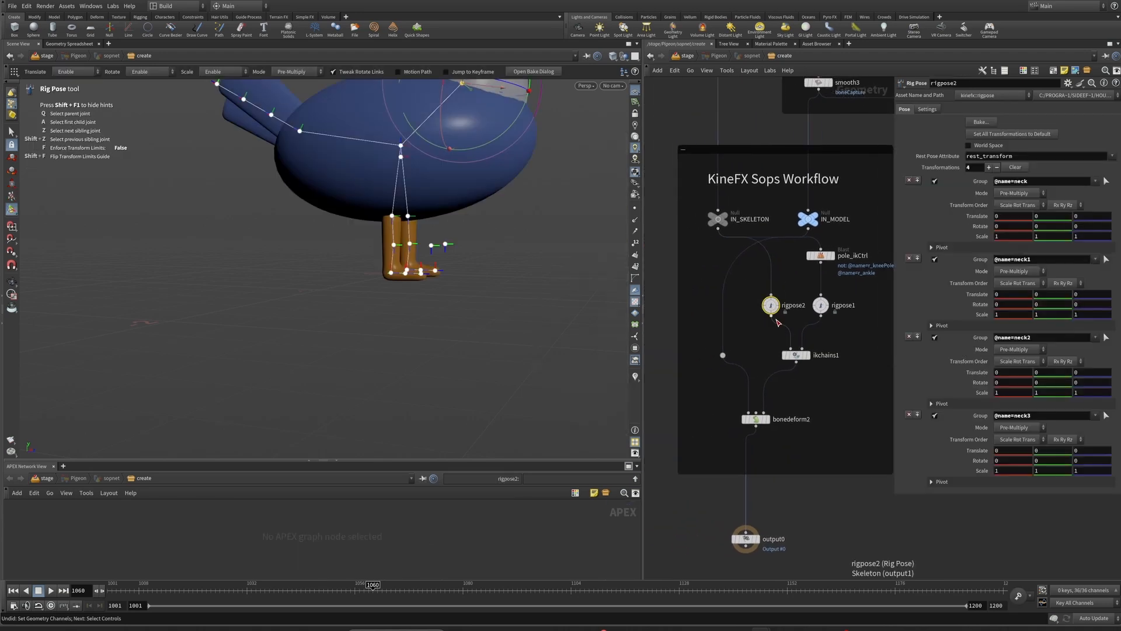
drag(871, 244, 796, 370)
middle_drag(800, 406, 772, 341)
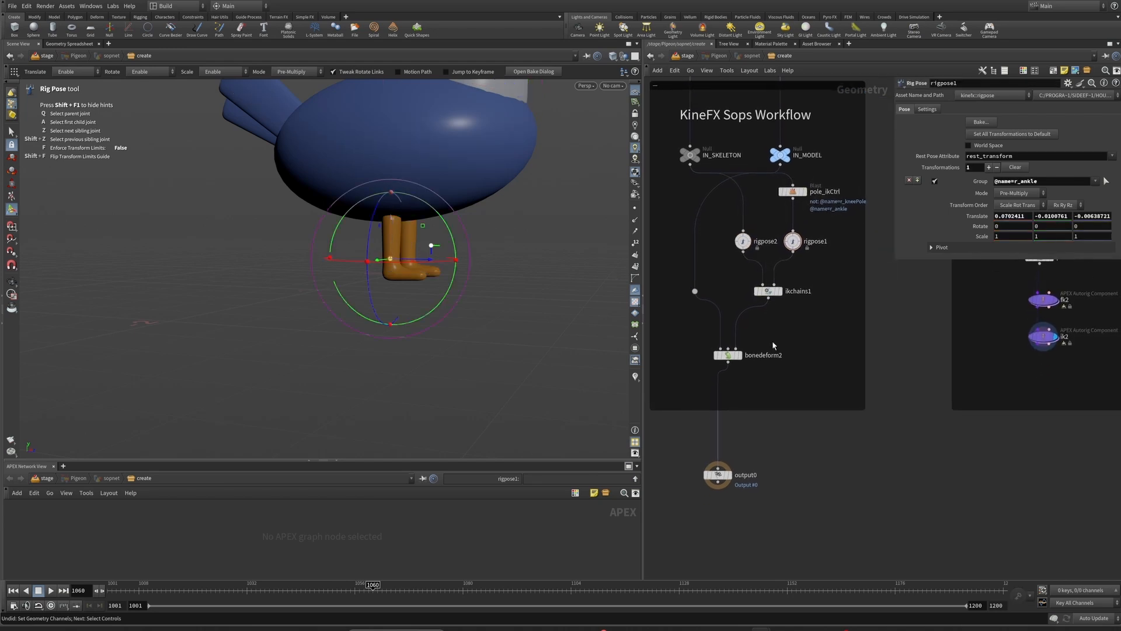
click(728, 355)
Step: Duplicate the ik2 autorig component below it in the Apex Autorig Component network and rename the copy bonedeform
middle_drag(947, 353, 744, 356)
scroll(829, 380, up, 3)
click(847, 321)
alt+drag(848, 321, 817, 381)
click(879, 372)
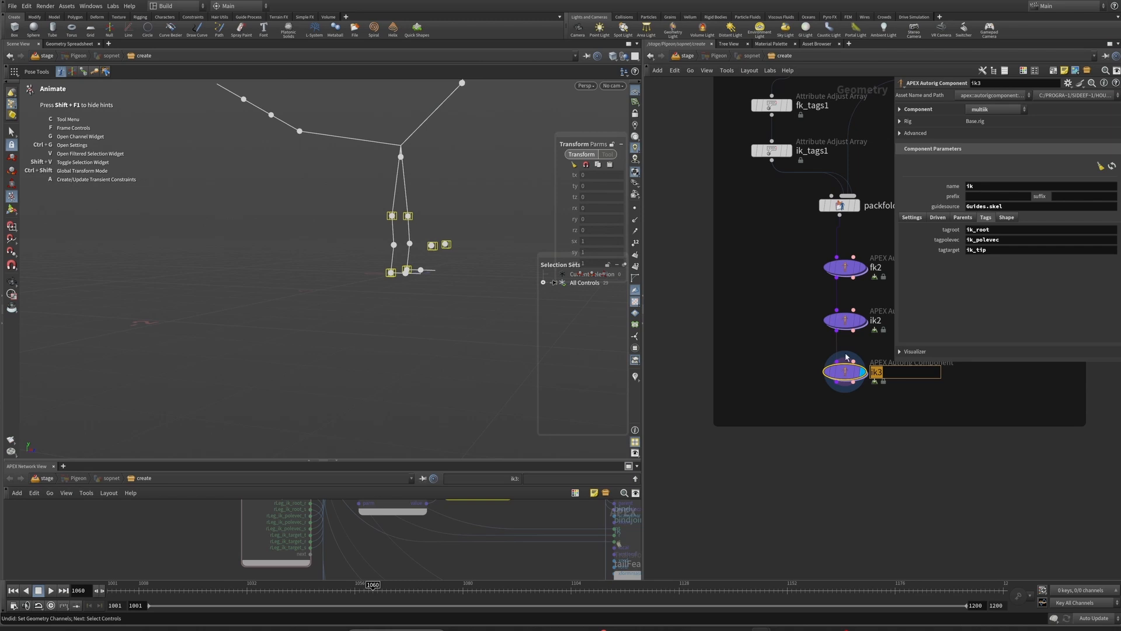
text(bonedeform)
key(Return)
Step: Change the duplicated node's component type to bonedeform and update its component parameters to match
click(999, 111)
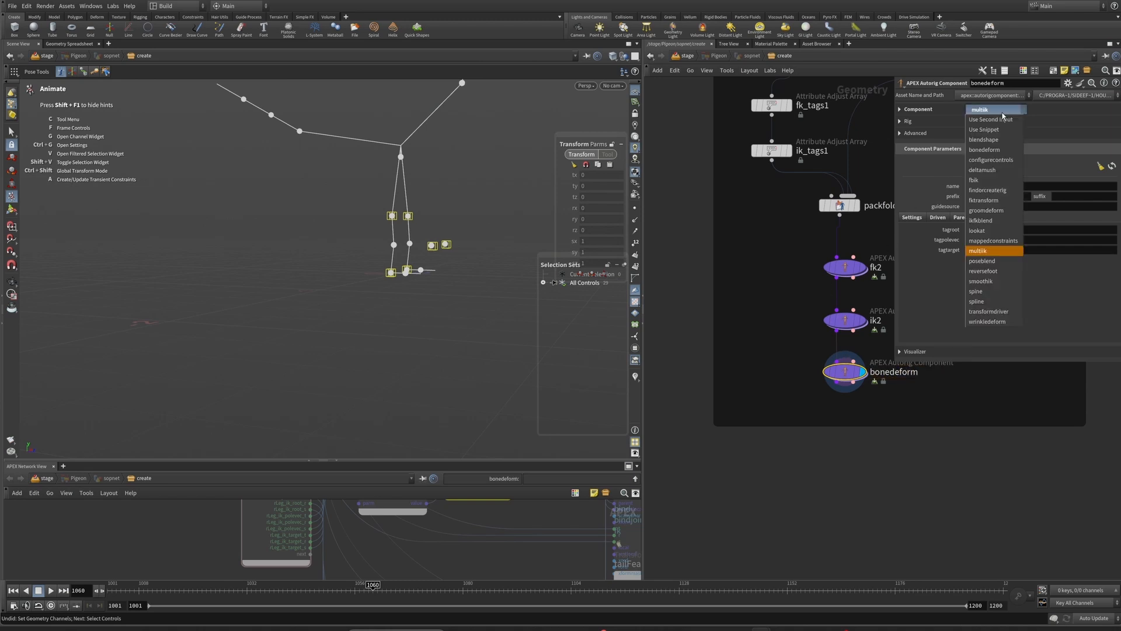
click(996, 150)
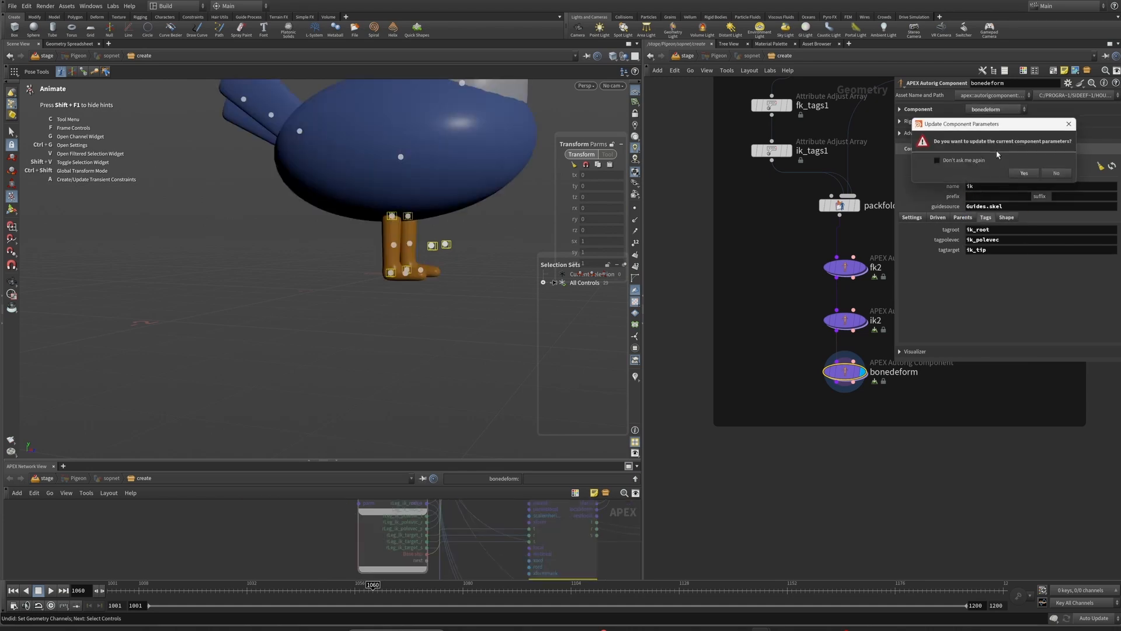
click(1026, 174)
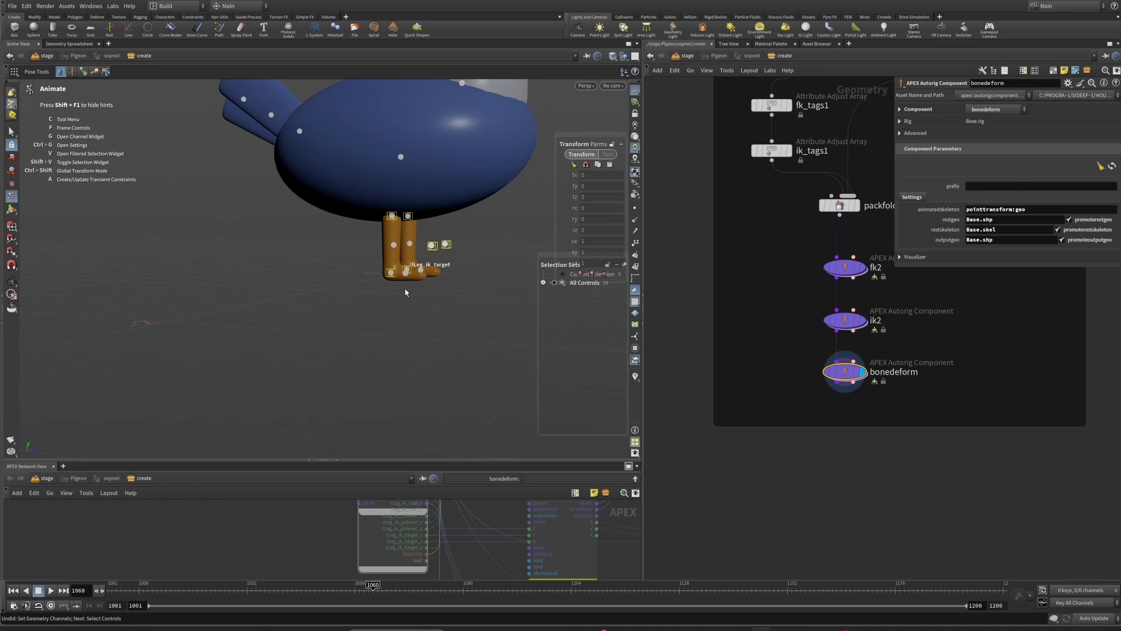
Step: Test the deformation by moving the right leg's IK target control in the viewport
alt+right_drag(388, 275, 148, 240)
alt+middle_drag(274, 260, 208, 320)
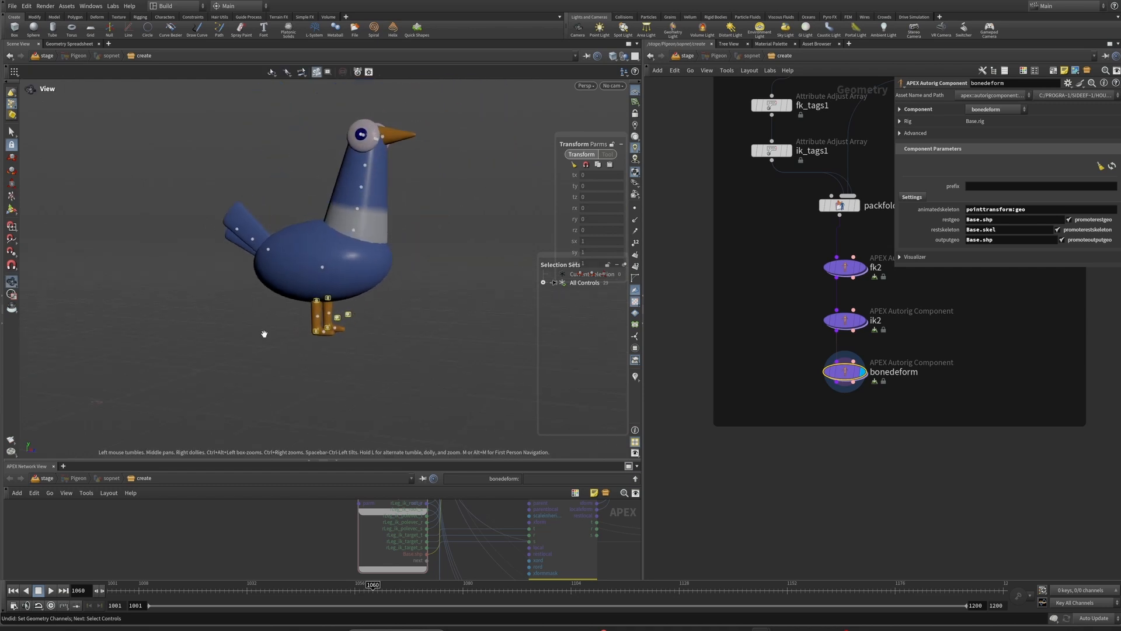
alt+right_drag(265, 334, 338, 325)
click(368, 336)
mouse_move(369, 336)
mouse_down()
mouse_move(370, 456)
mouse_move(366, 297)
mouse_move(366, 325)
mouse_up()
alt+right_drag(482, 190, 386, 111)
alt+middle_drag(386, 111, 314, 217)
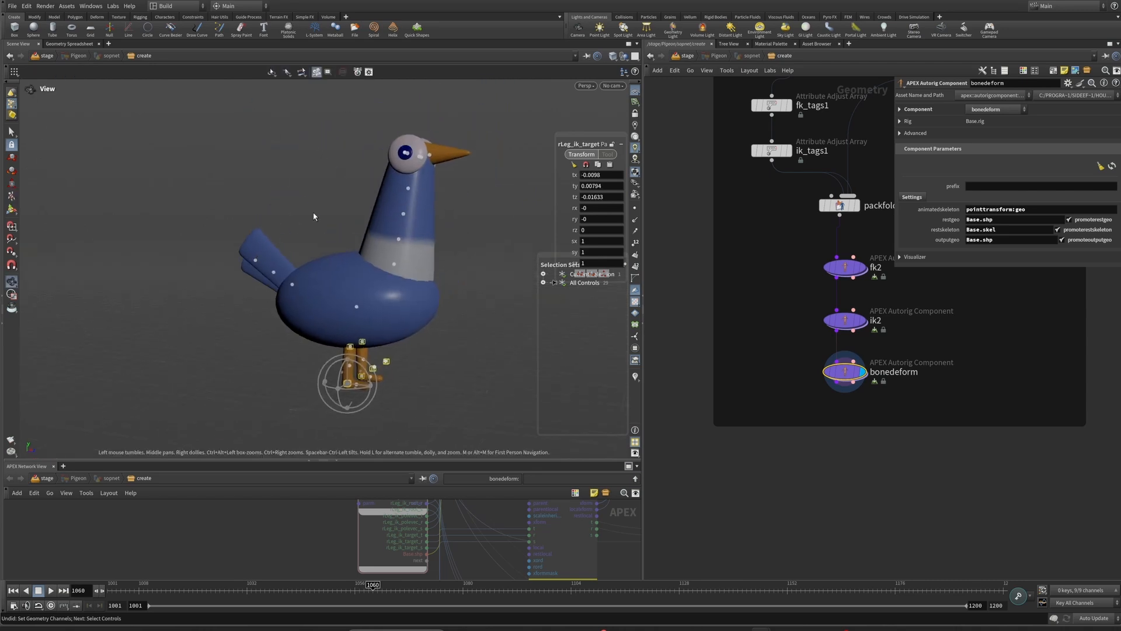
Step: Test the neck deformation by selecting several neck controls and rotating them together, and leave the posing state
click(443, 226)
mouse_move(428, 208)
mouse_down()
mouse_move(443, 237)
mouse_move(441, 207)
mouse_up()
click(346, 187)
drag(354, 186, 438, 203)
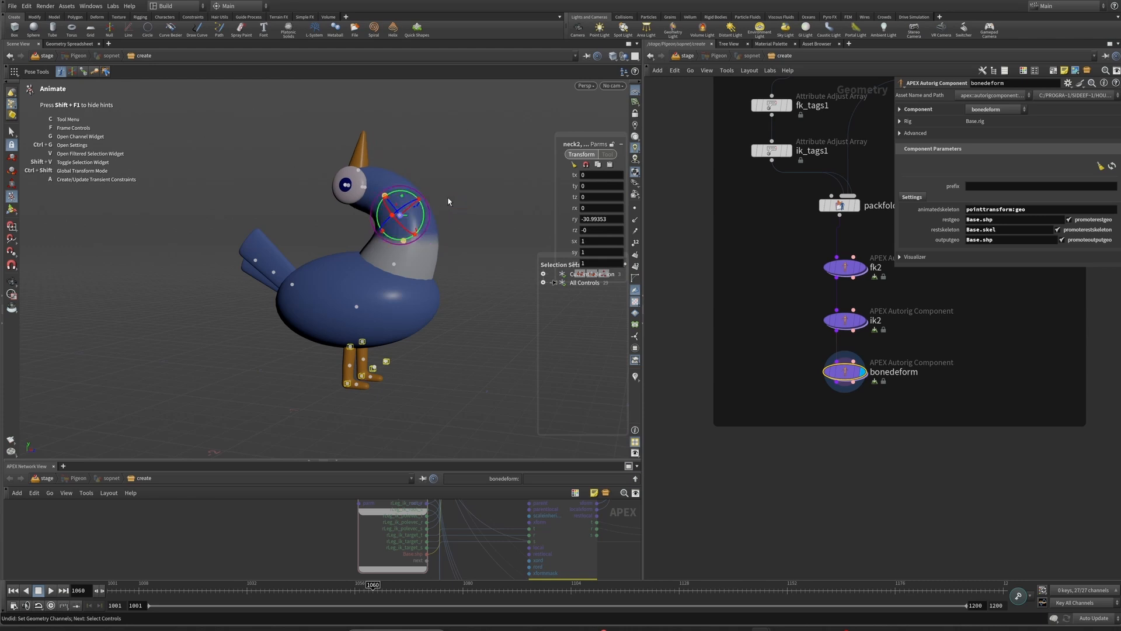
key(Escape)
drag(442, 250, 400, 274)
Step: Add an APEX Scene Add Character node below the network box, connect the bonedeform output to it and display it
scroll(759, 363, down, 3)
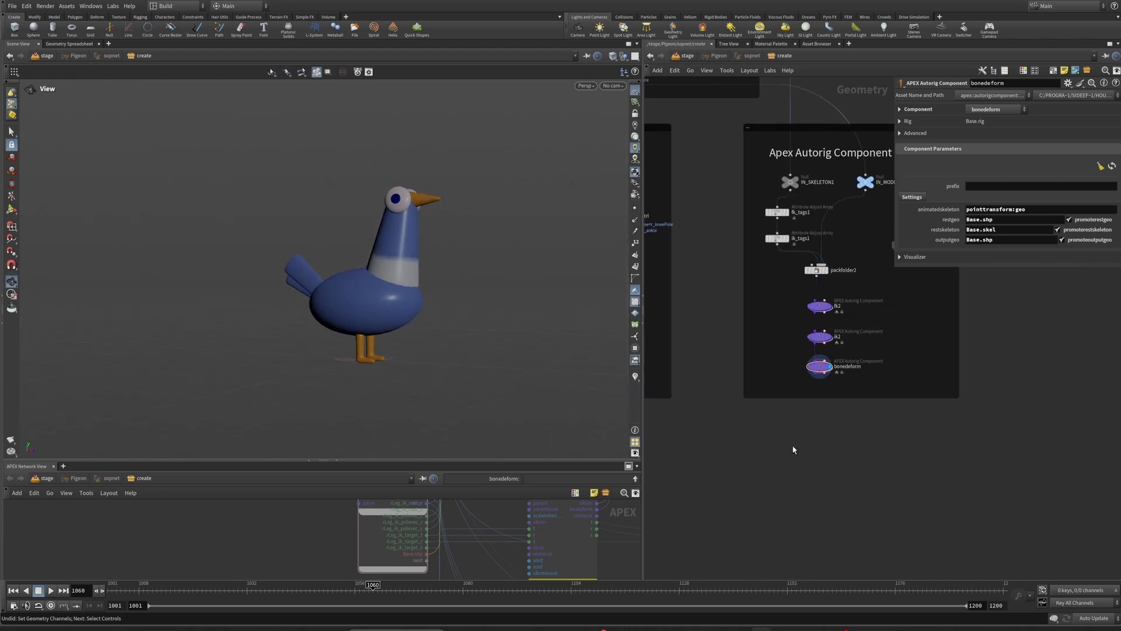
key(Tab)
text(apex)
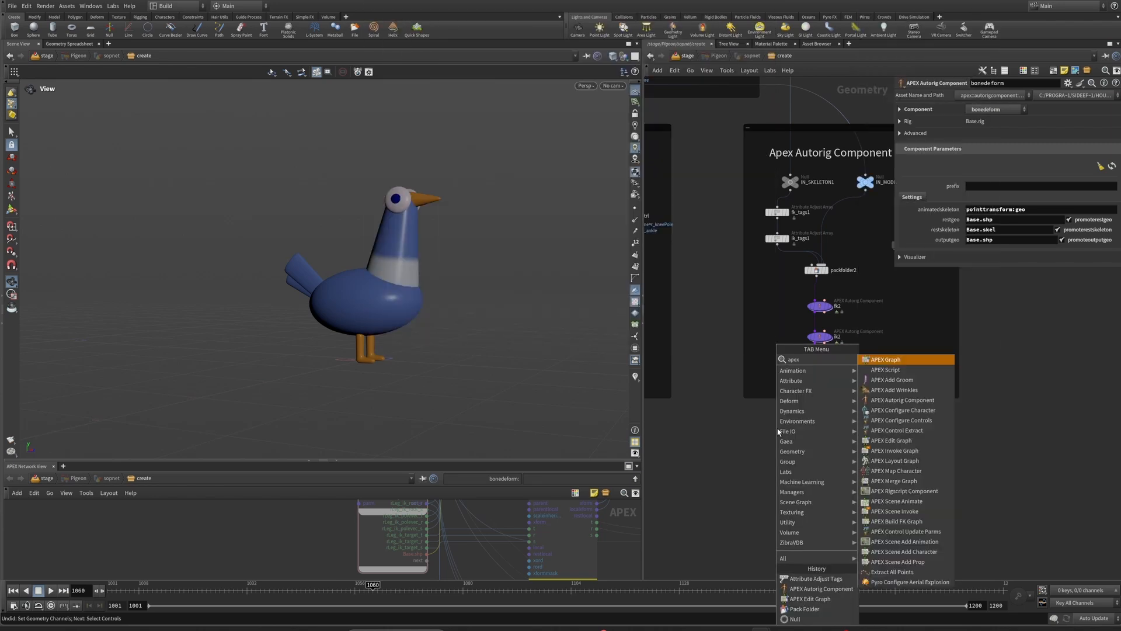
text(::sceneadd)
key(Down)
key(Down)
key(Return)
click(830, 429)
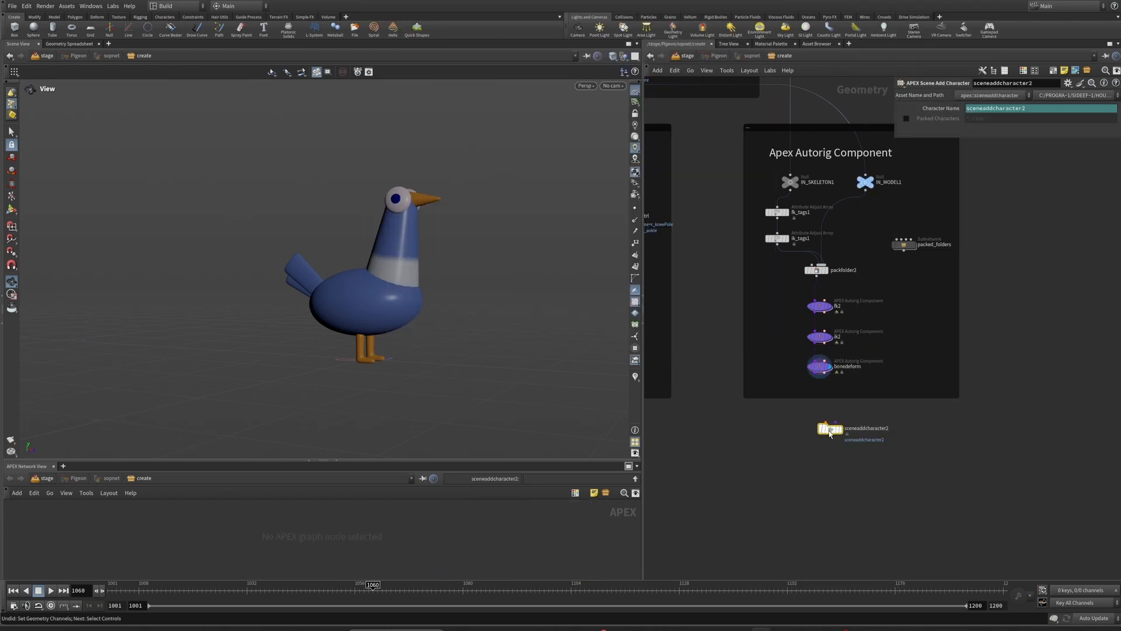
scroll(820, 394, up, 3)
drag(819, 364, 853, 450)
click(856, 451)
middle_drag(844, 292, 831, 370)
Step: Review the names and types of the inputs packed by packfolder2
click(812, 254)
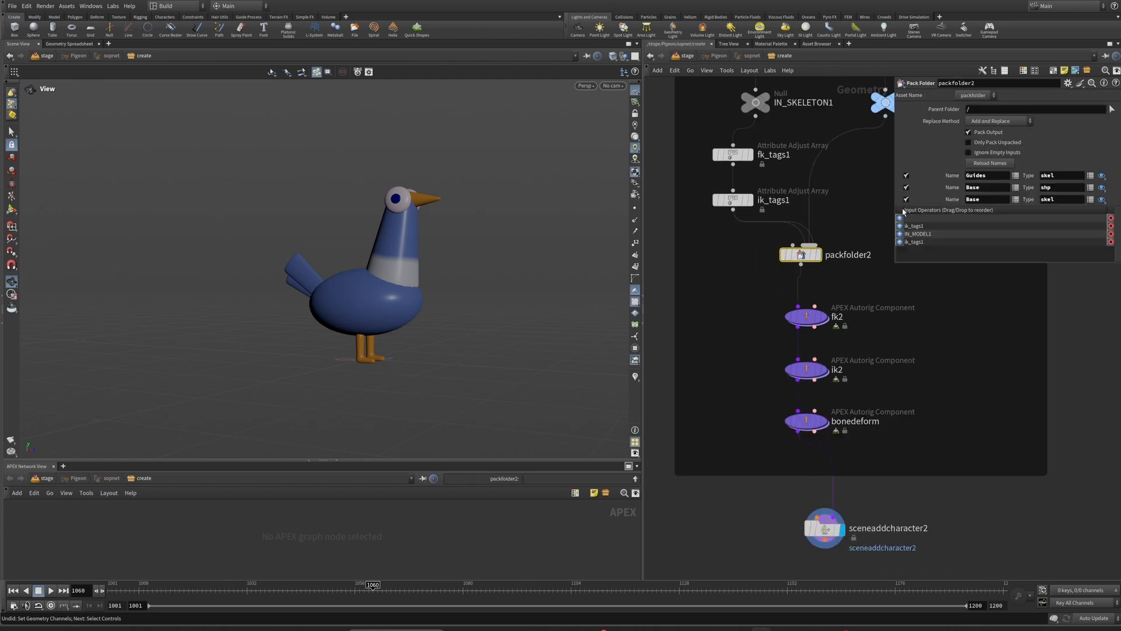
double_click(982, 187)
click(996, 176)
Step: Set the scene character node's Character Name to $OS and rename the node pigeon
middle_drag(732, 411, 705, 282)
drag(732, 373, 872, 430)
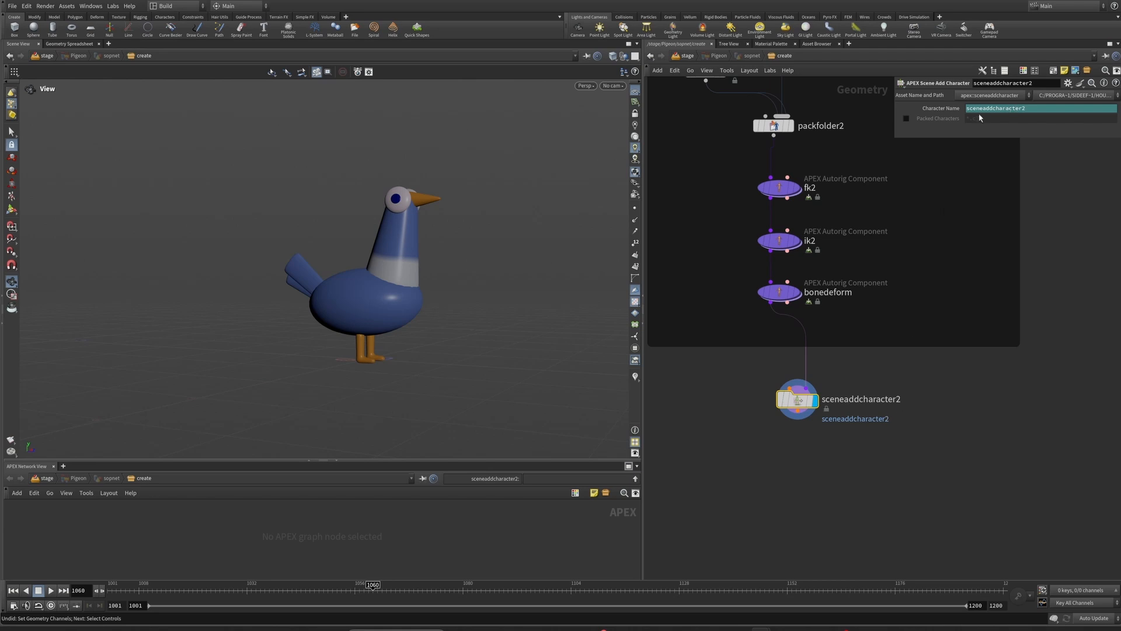
text(SOS)
double_click(840, 399)
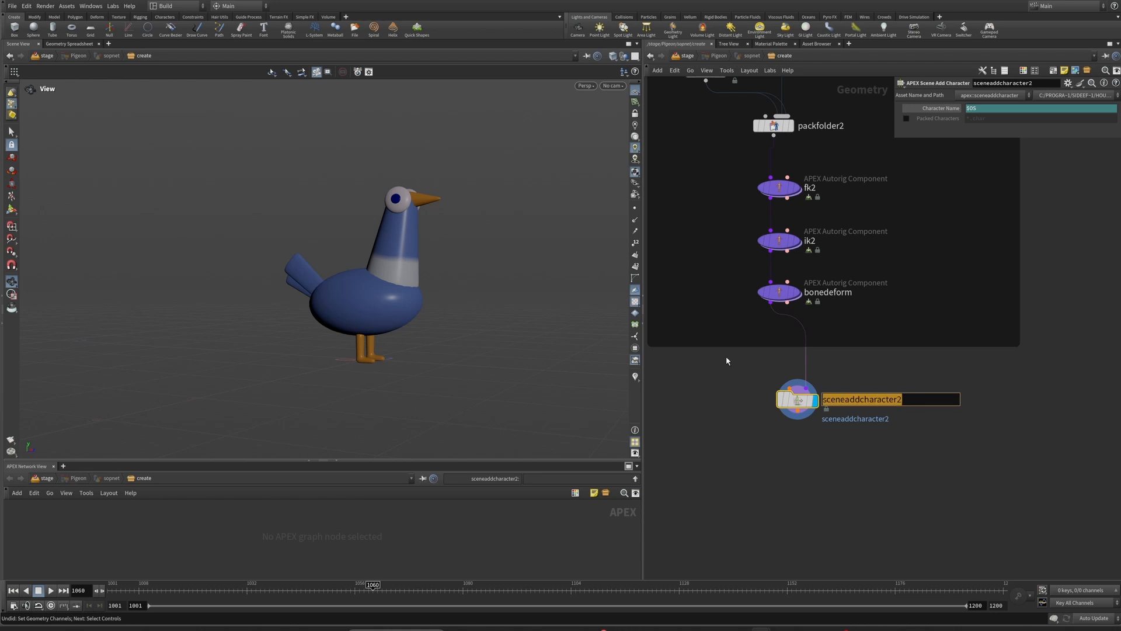
text(pigeon)
key(Return)
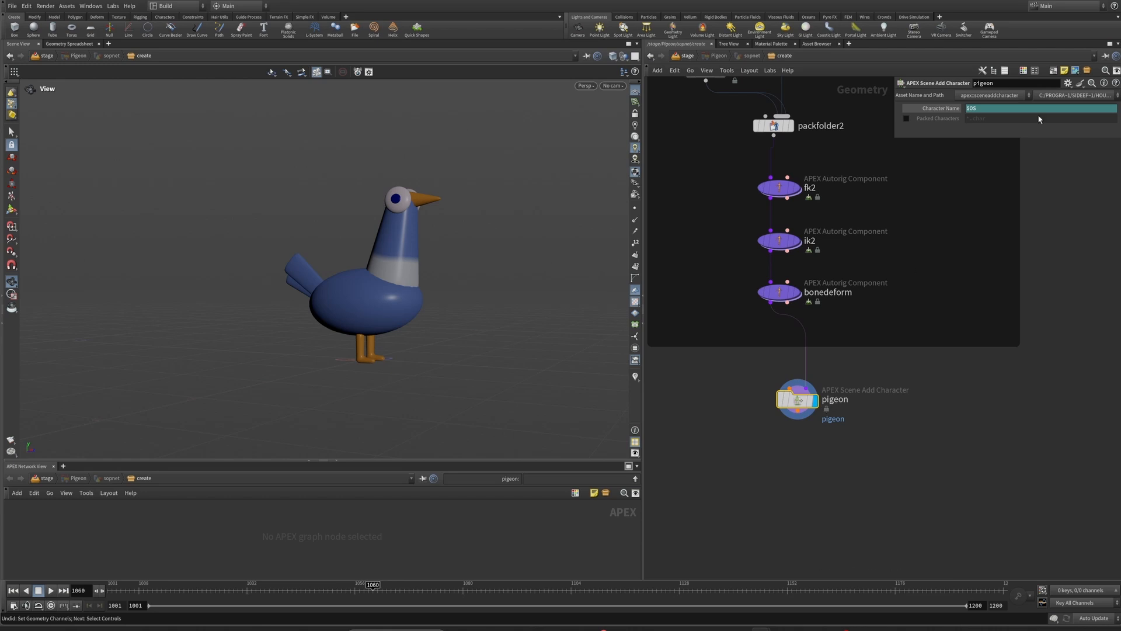
Step: Replace the Character Name expression on the pigeon node with the plain name pigeon, and display the node
alt+drag(798, 401, 914, 406)
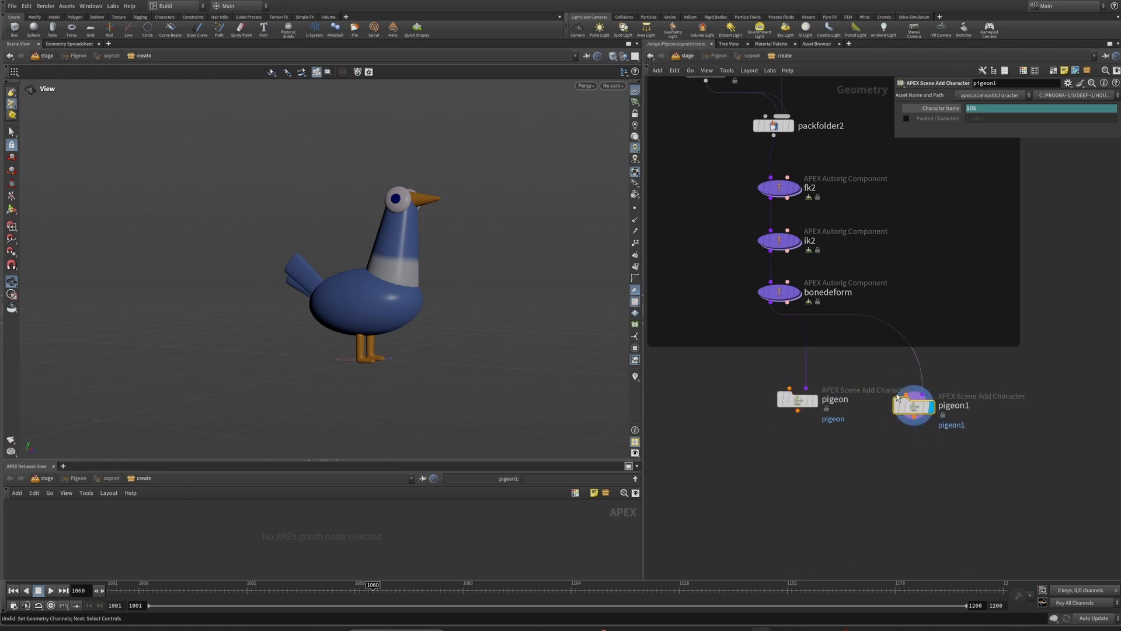
key(Delete)
click(796, 401)
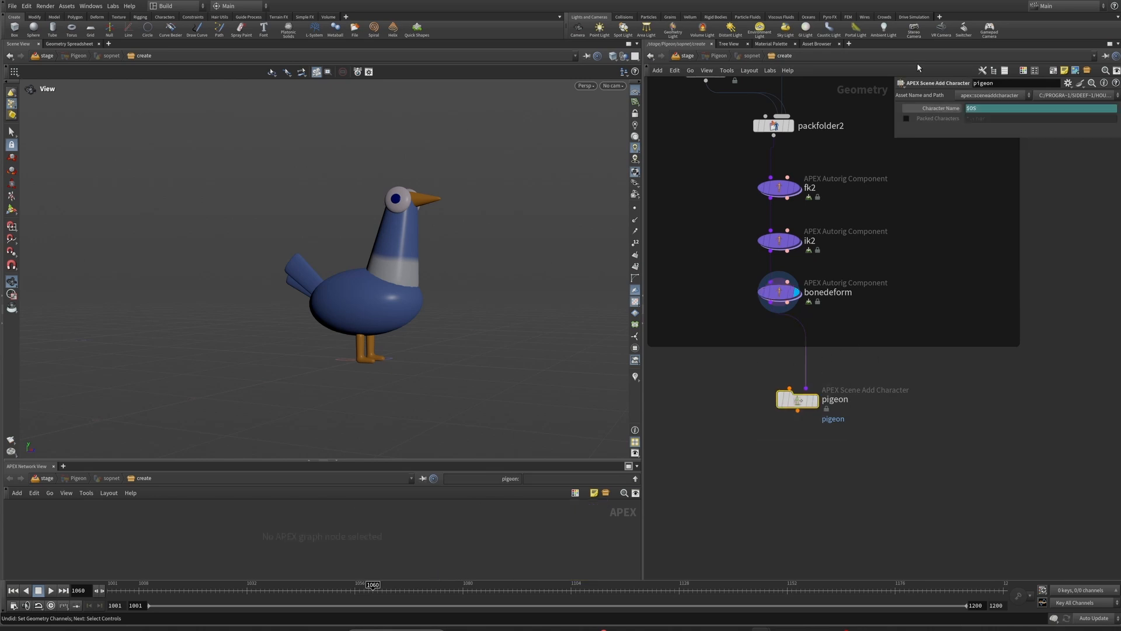
right_click(939, 115)
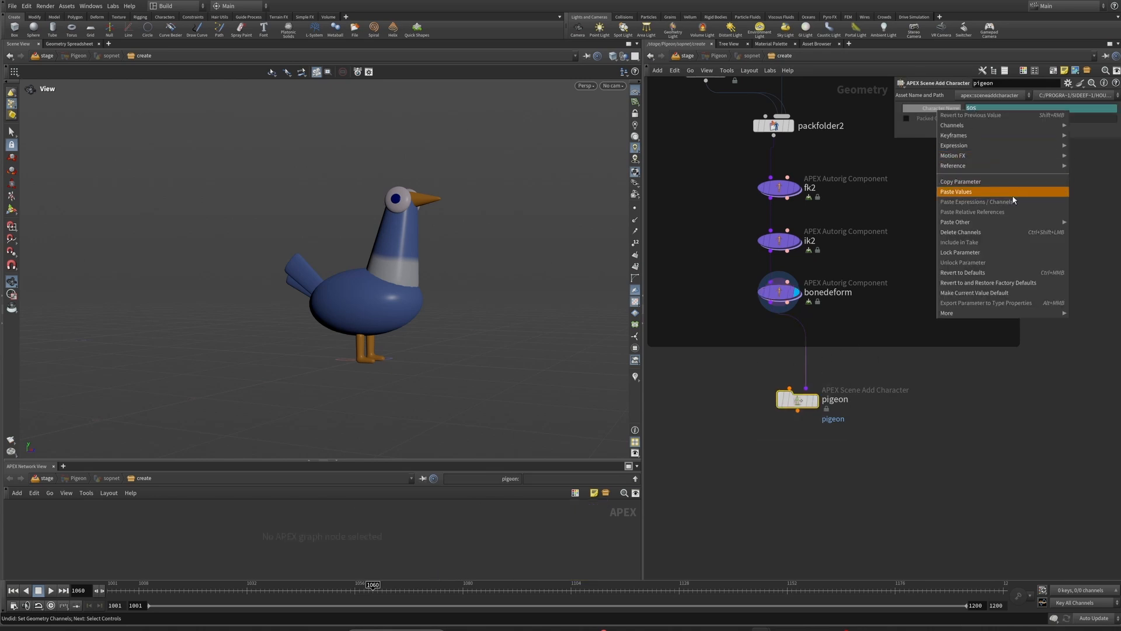
click(998, 233)
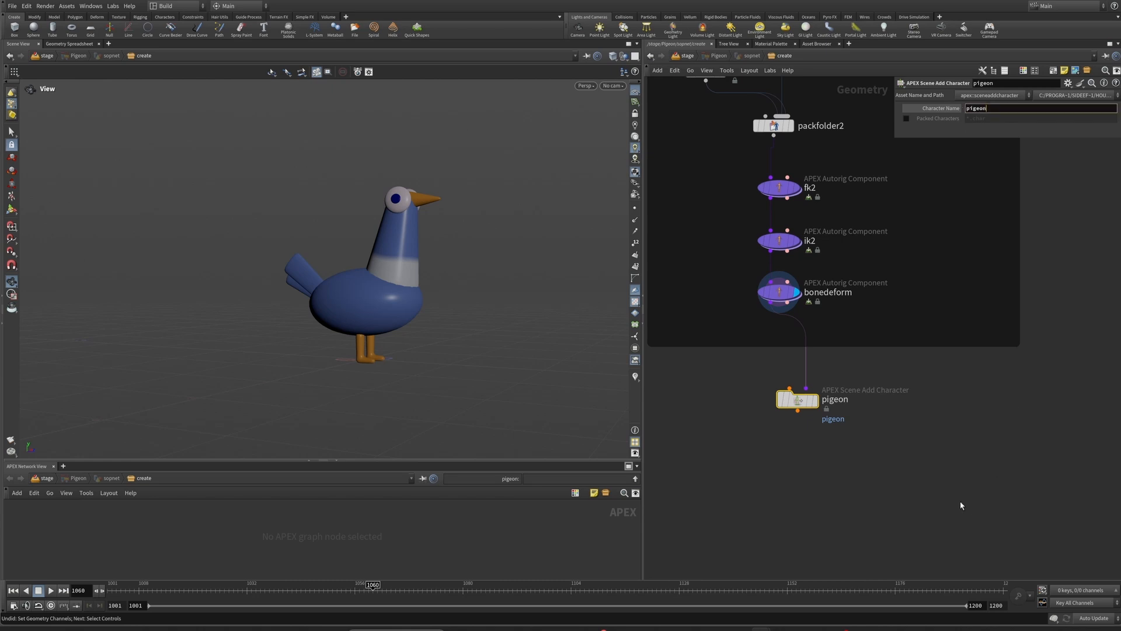
scroll(777, 401, up, 3)
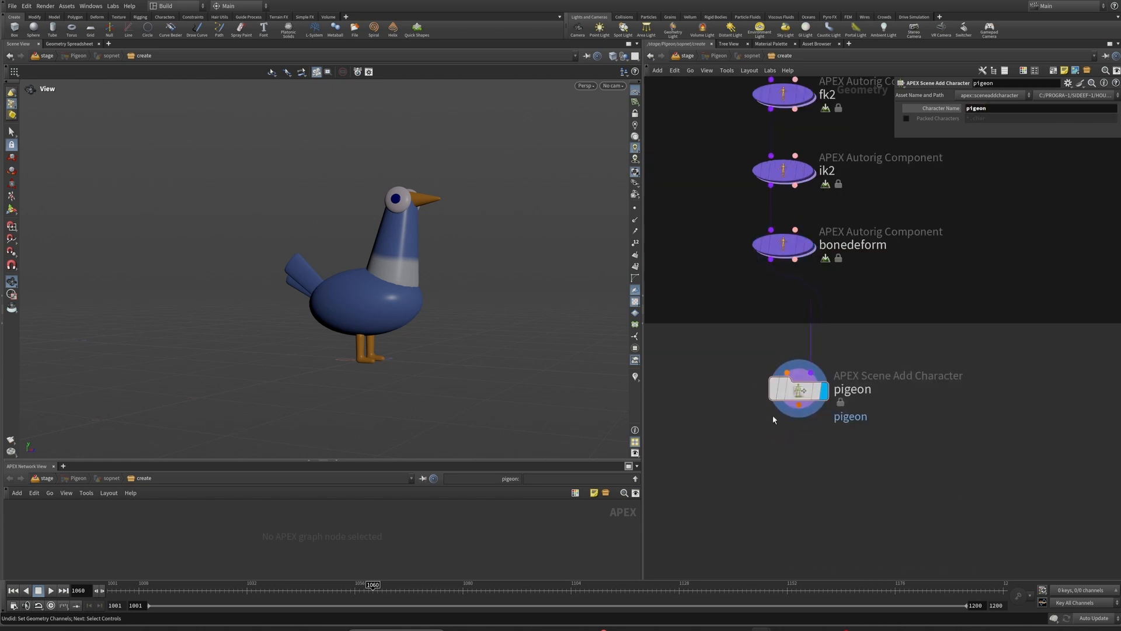
scroll(745, 420, down, 3)
scroll(751, 438, down, 2)
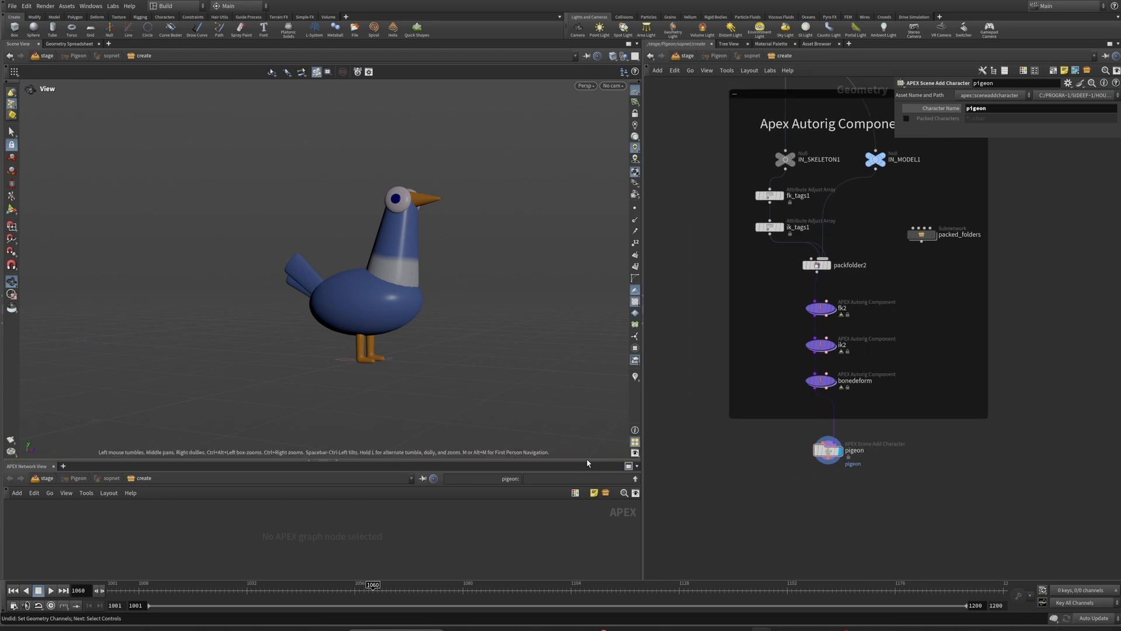
Step: Enlarge the APEX network pane, split it side by side, and switch the second pane to a Rig Tree
drag(587, 459, 592, 334)
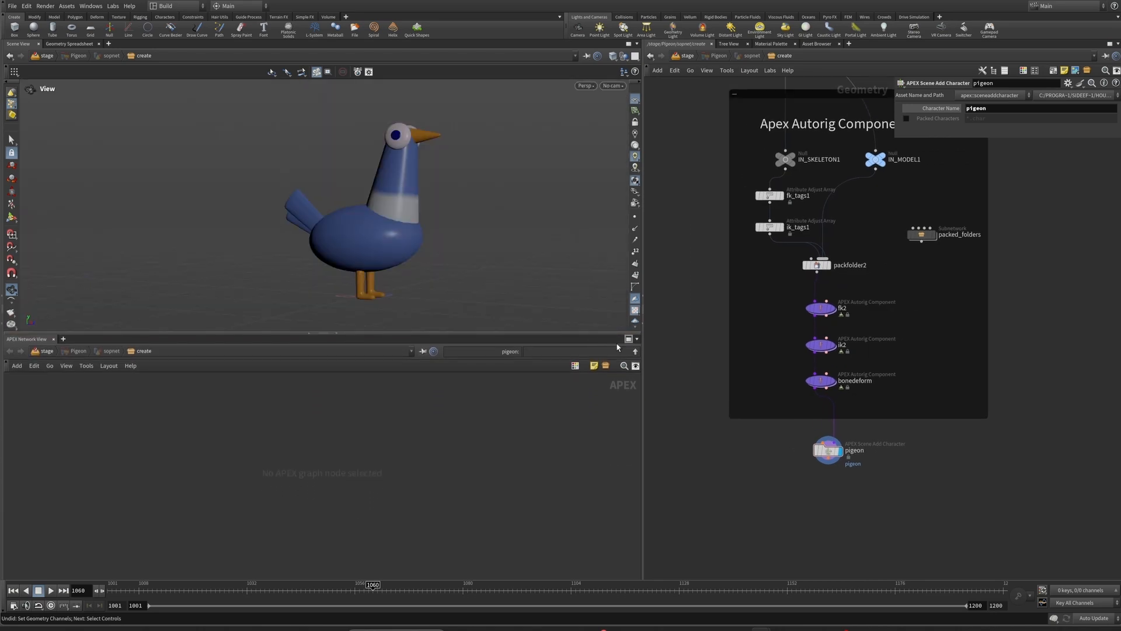
click(638, 339)
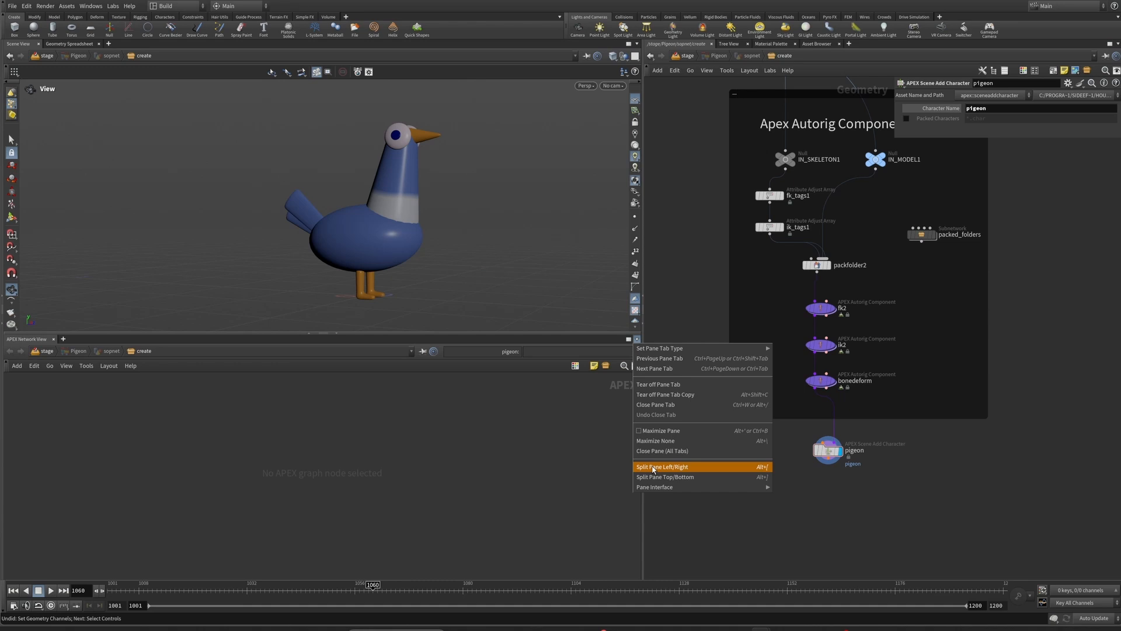
click(654, 467)
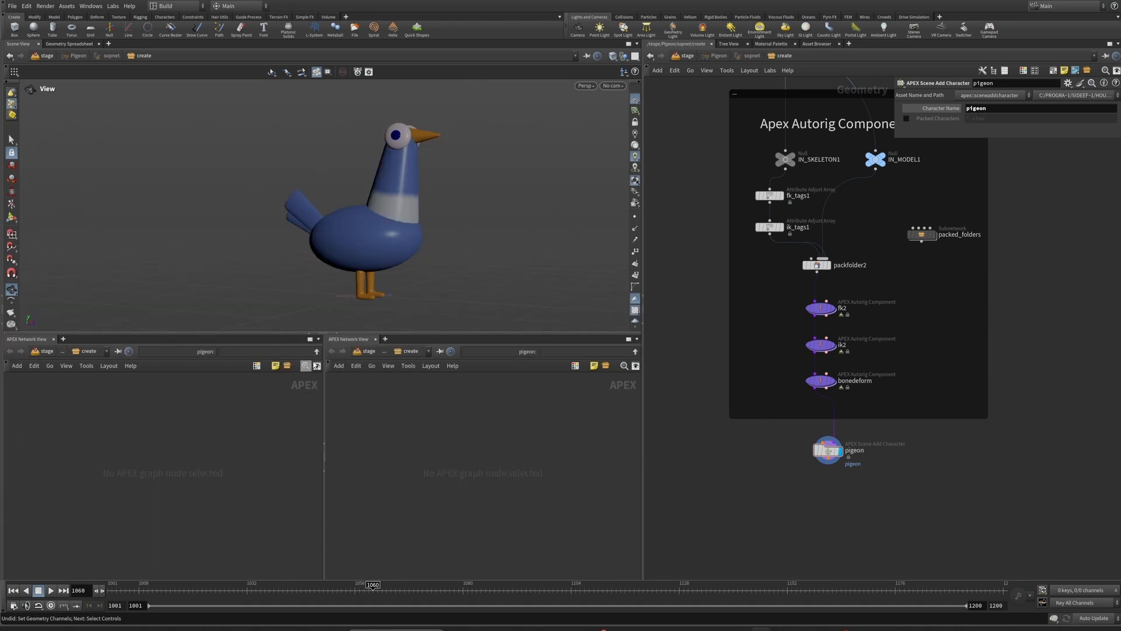
drag(320, 365, 420, 400)
click(480, 339)
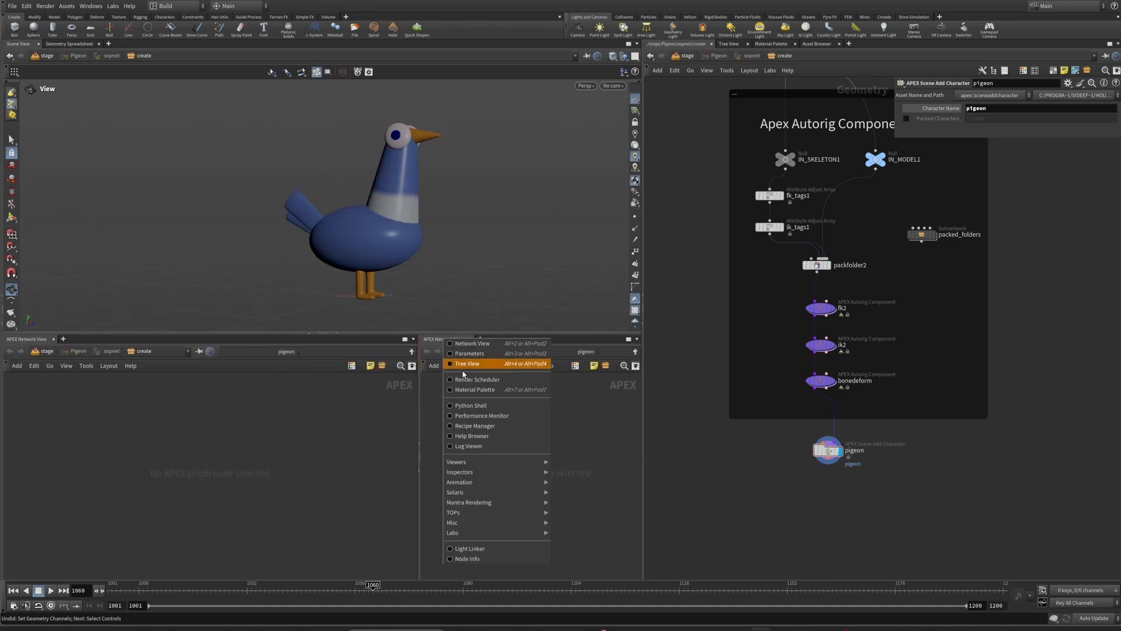
mouse_move(482, 484)
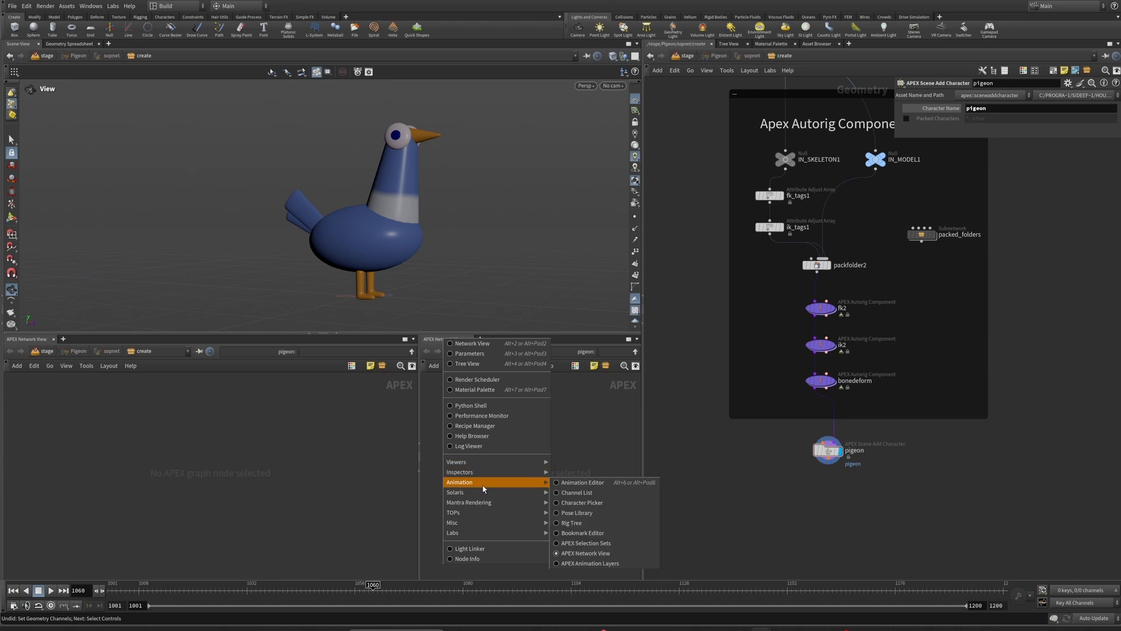
click(611, 523)
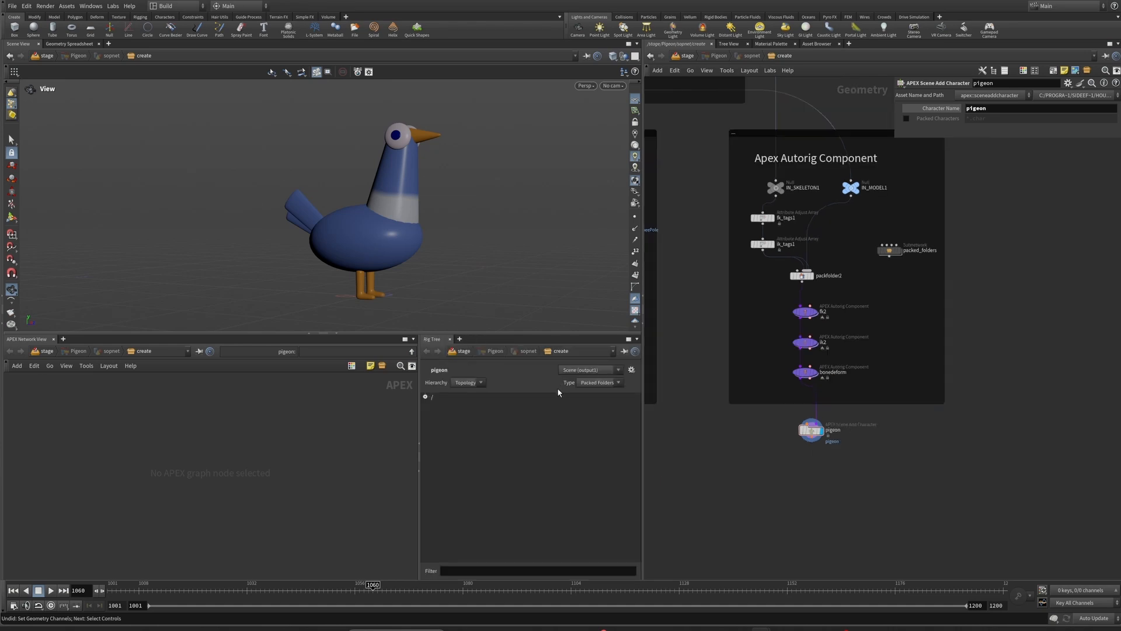
Step: Display IN_SKELETON1 and examine its joint hierarchy in the Rig Tree, expanding body and selecting r_pupil
click(587, 382)
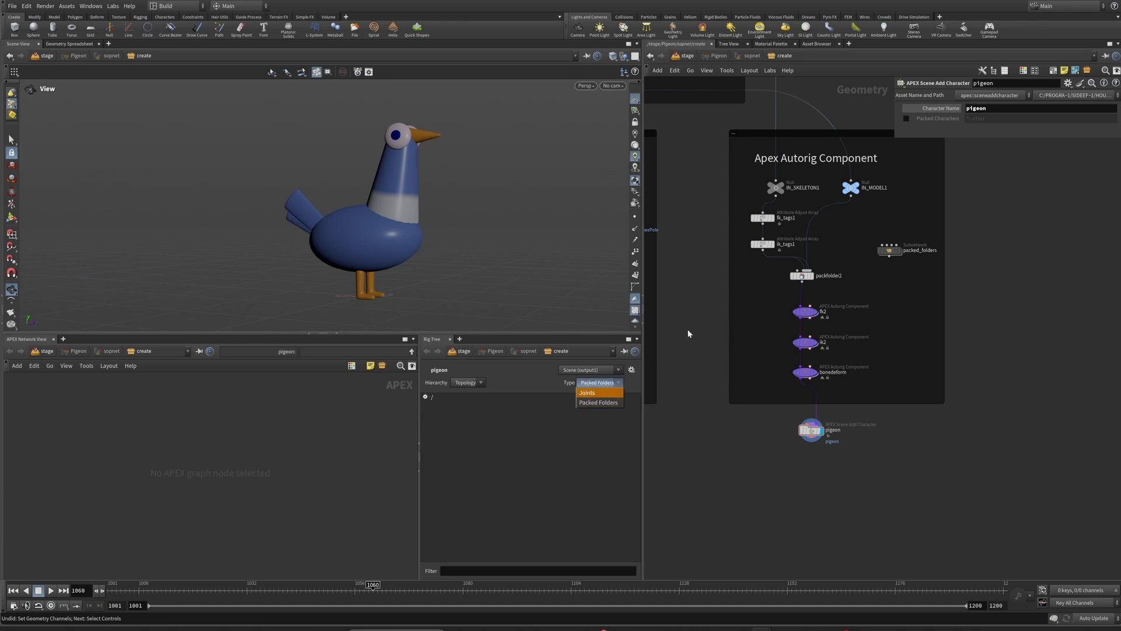
key(Escape)
scroll(751, 177, up, 4)
drag(790, 197, 795, 202)
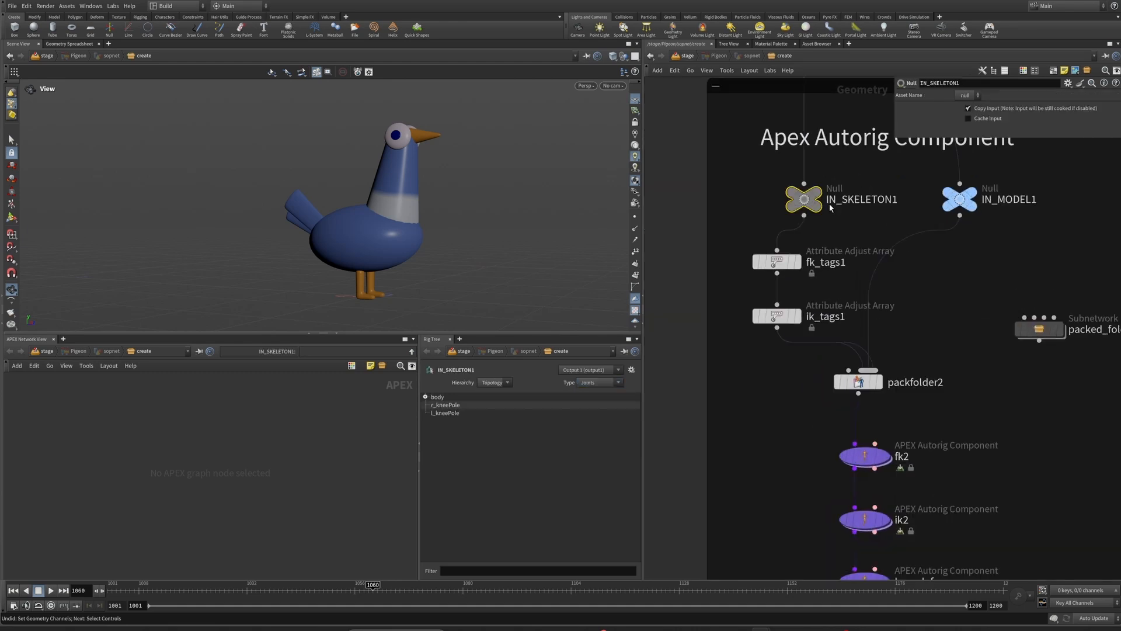
click(817, 198)
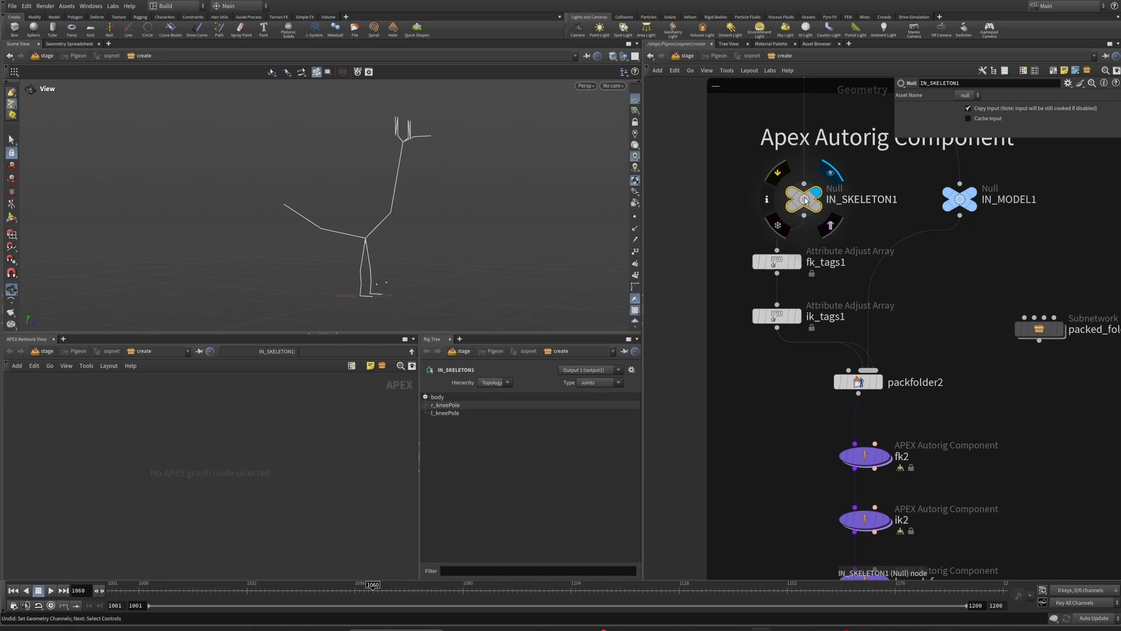
click(426, 397)
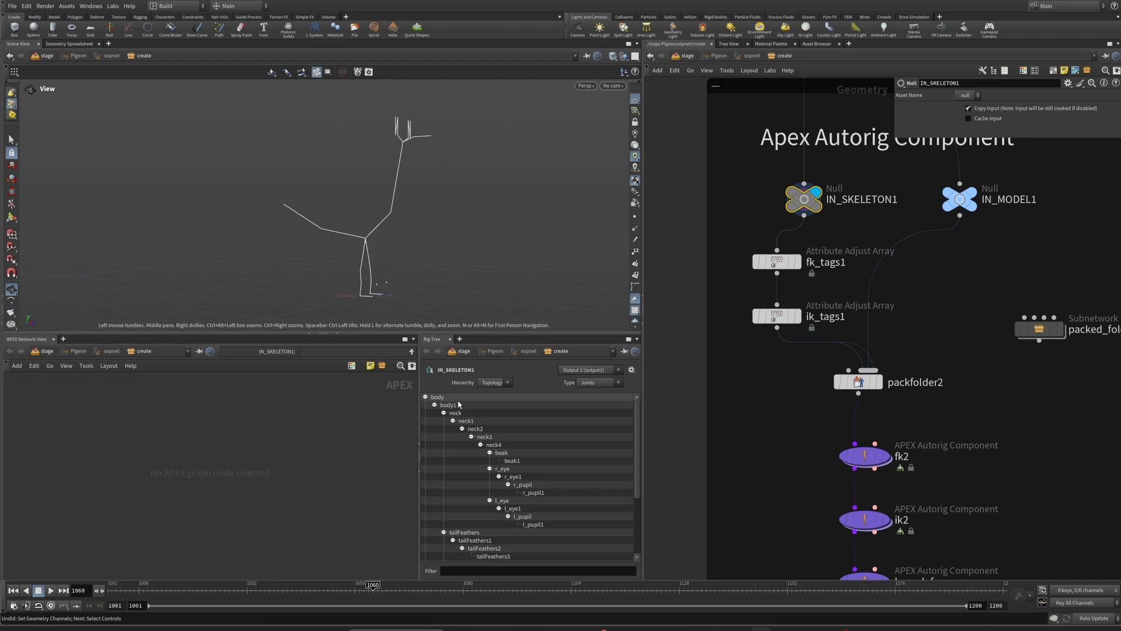
scroll(524, 504, down, 3)
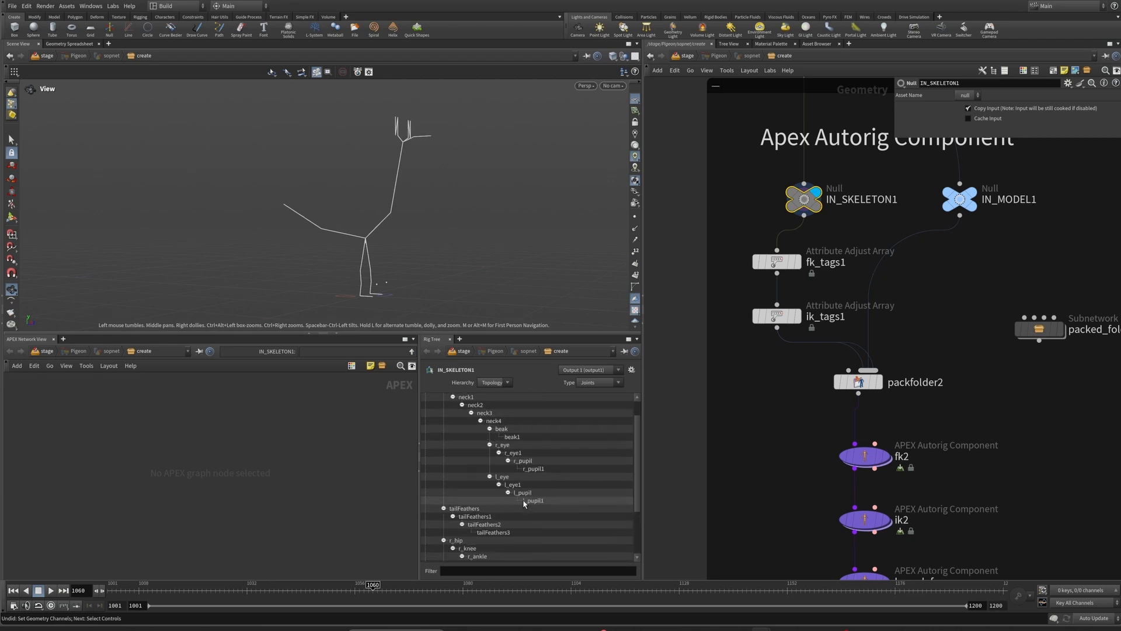
scroll(524, 503, up, 3)
click(524, 500)
click(523, 485)
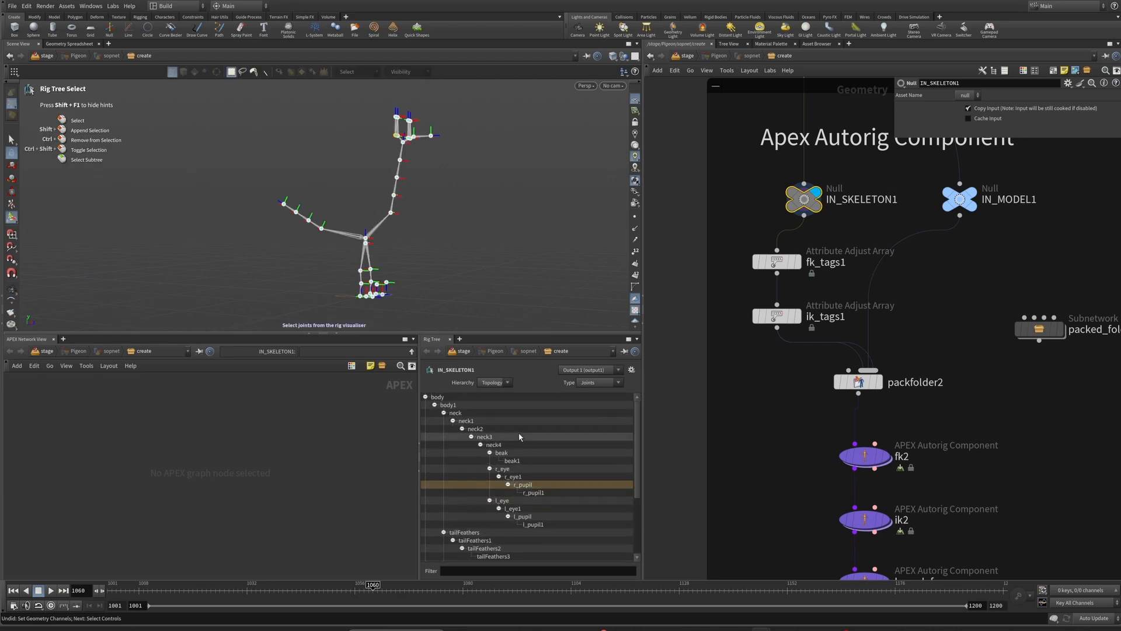
Step: Set the Rig Tree type to Packed Folders, display the pigeon node and expand the root to examine its character contents
click(614, 382)
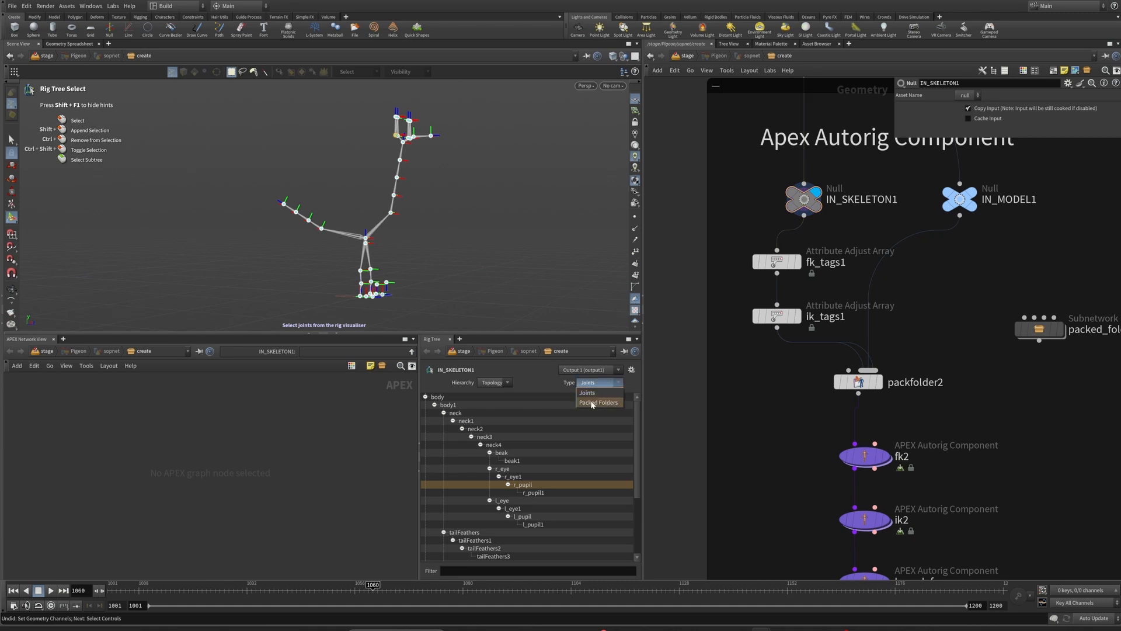
click(591, 403)
scroll(750, 475, down, 4)
middle_drag(751, 486, 736, 303)
scroll(757, 358, up, 4)
middle_drag(760, 404, 730, 453)
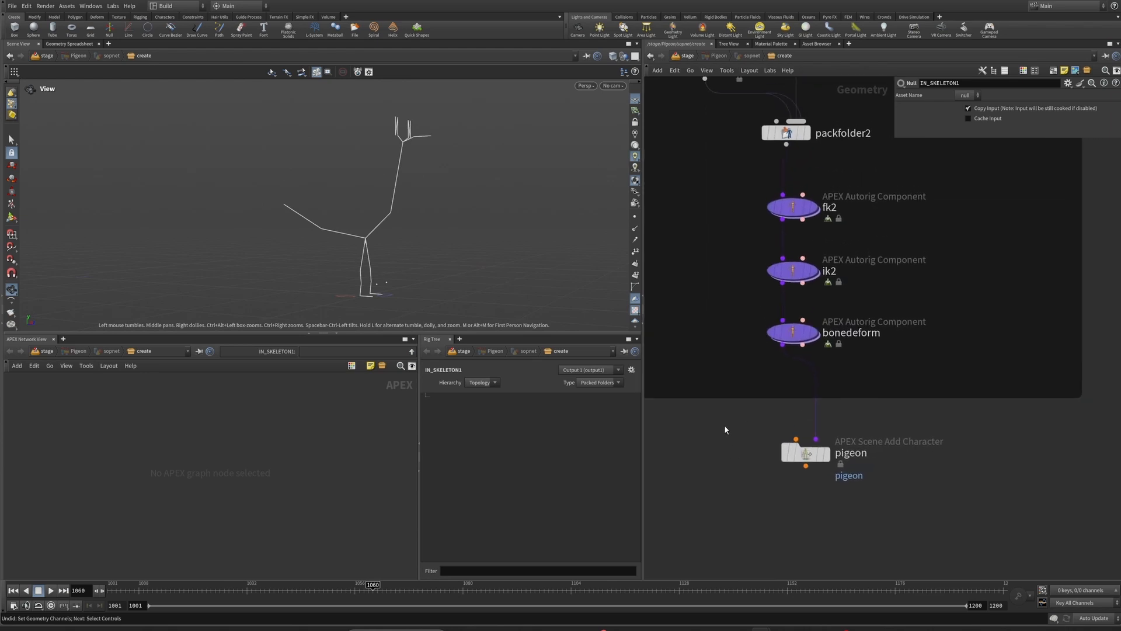
click(806, 452)
click(826, 454)
click(425, 397)
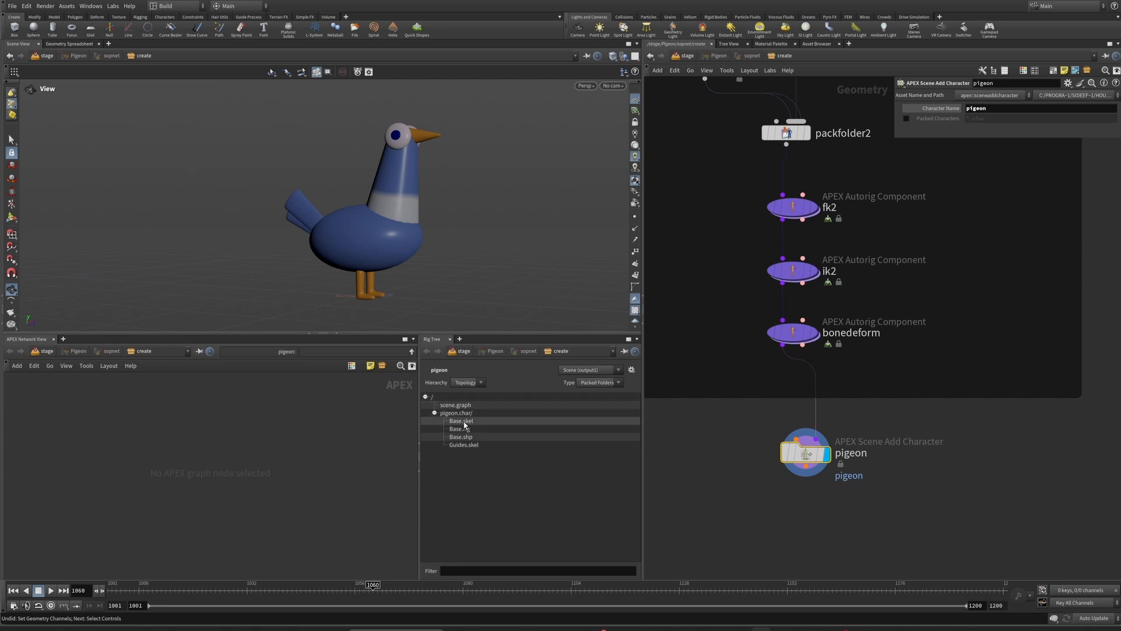
Step: Examine scene.graph, pigeon.char and the skeleton, rig and shape entries inside the character folder in the Rig Tree
click(456, 405)
click(458, 413)
click(461, 421)
click(461, 428)
click(462, 437)
key(Up)
key(Up)
key(Down)
key(Down)
Step: Compare the bonedeform node's packed folders with the expanded pigeon.char folder of the pigeon node
drag(719, 323, 824, 350)
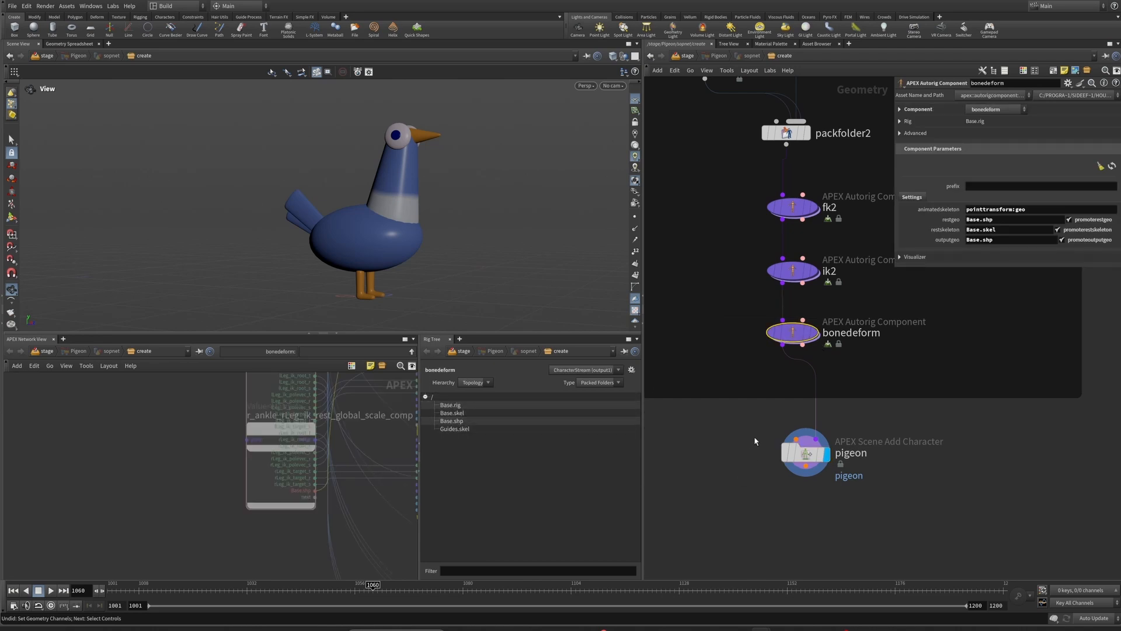
drag(754, 441, 818, 464)
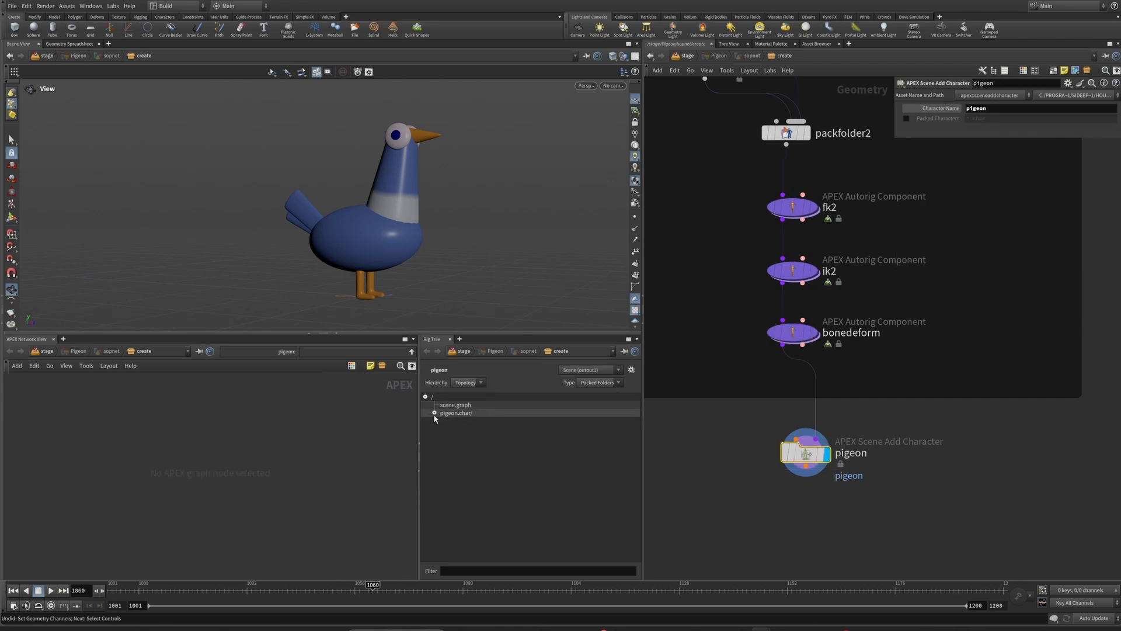
click(432, 413)
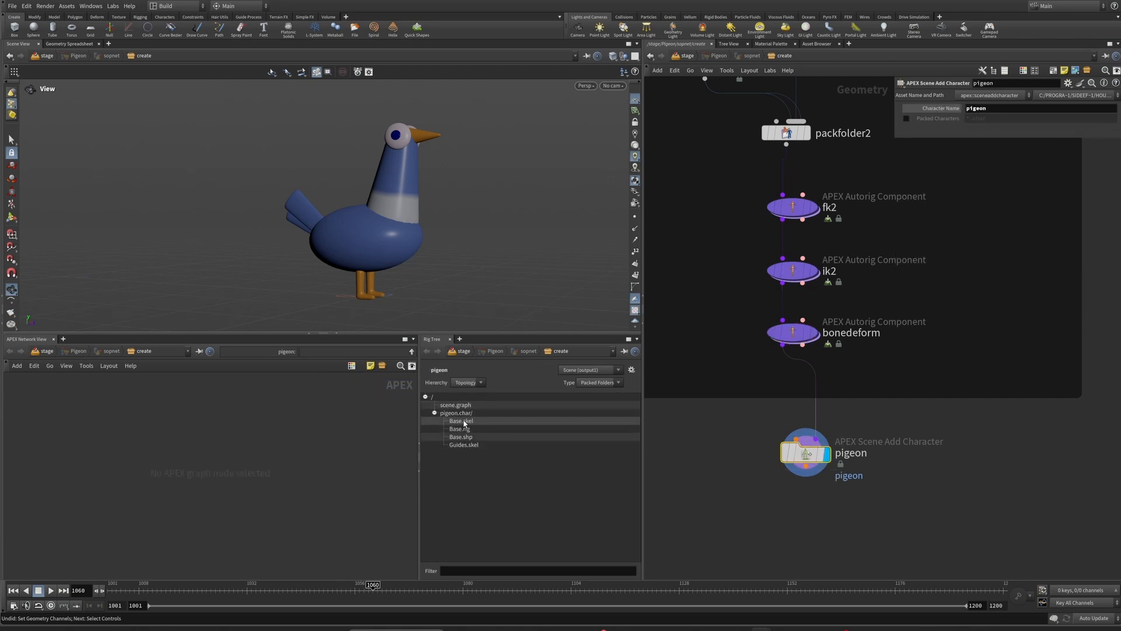
click(448, 414)
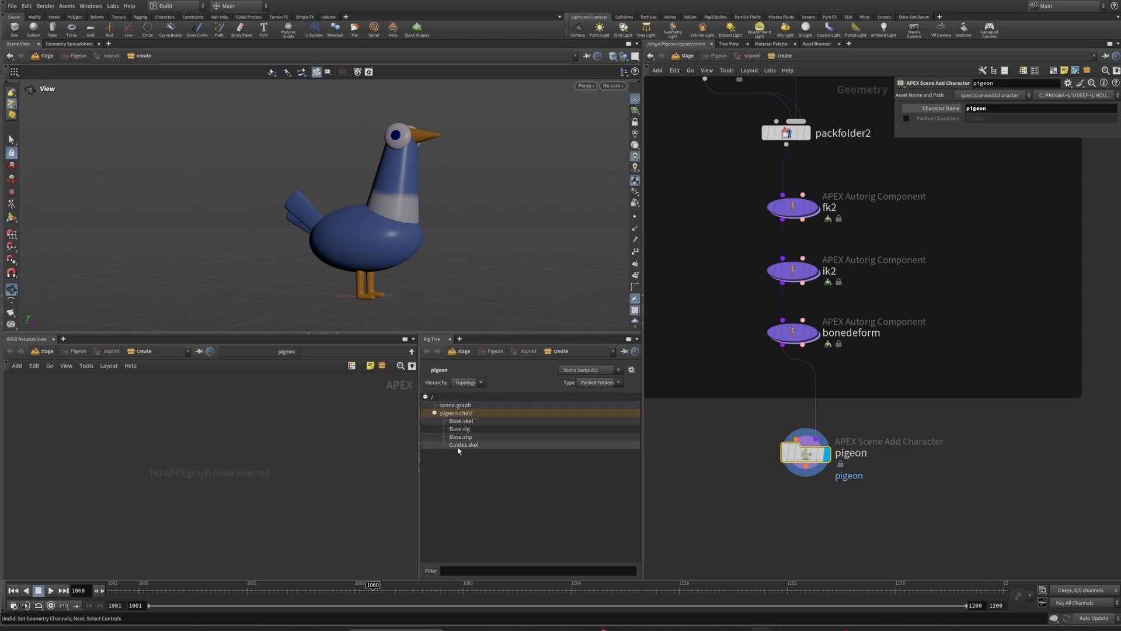
Step: Add an APEX Scene Animate node below the pigeon node and connect it to the pigeon output
scroll(713, 463, down, 4)
scroll(742, 393, up, 2)
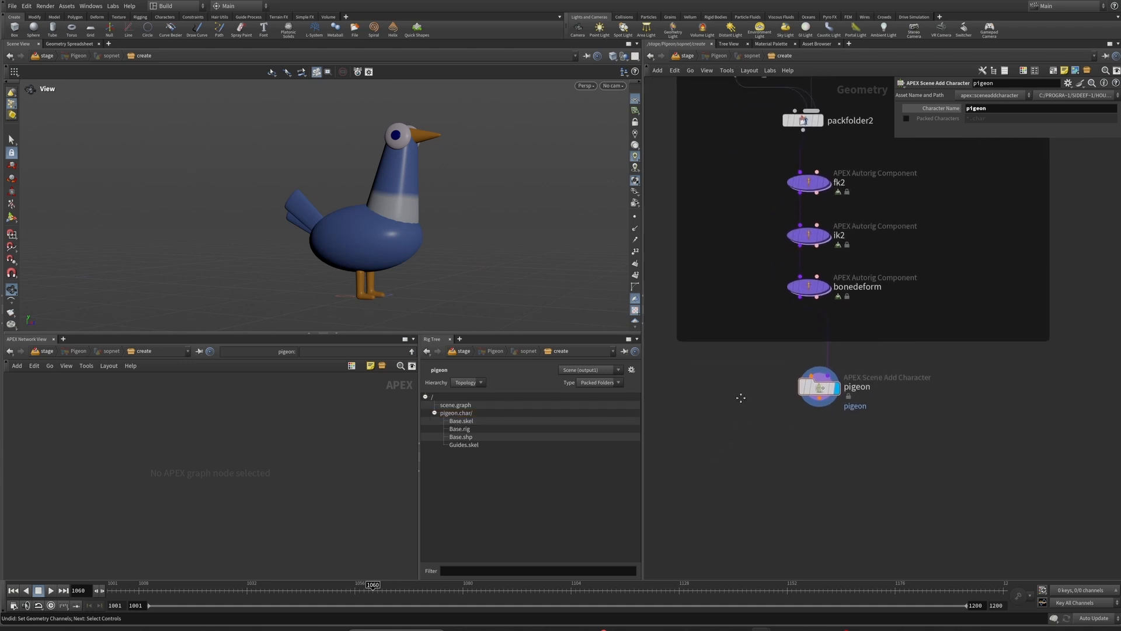
drag(411, 217, 619, 251)
key(Tab)
text(anim)
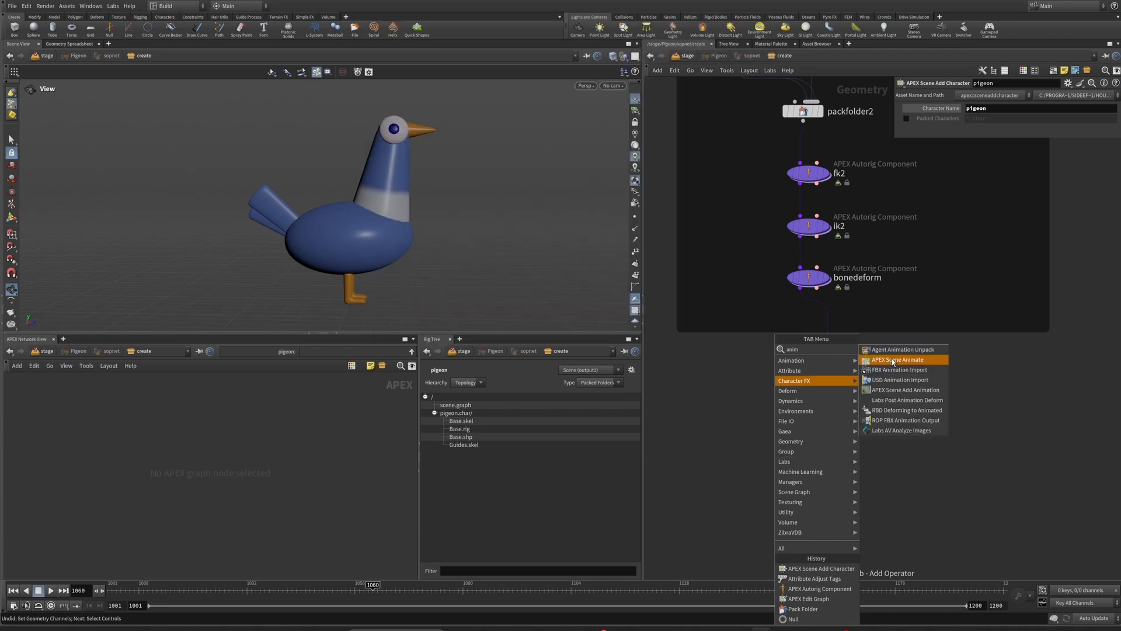
click(893, 360)
click(817, 437)
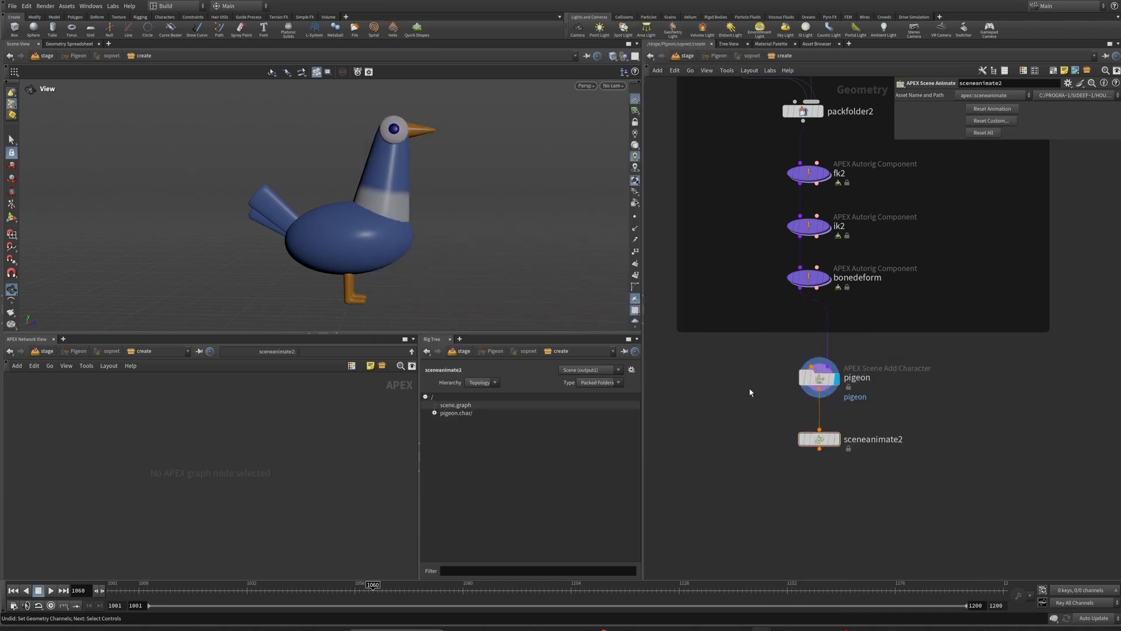
Step: Review the wire from bonedeform to the pigeon node's Character Files input, and inspect pigeon.char and scene.graph in the Rig Tree
scroll(751, 394, up, 1)
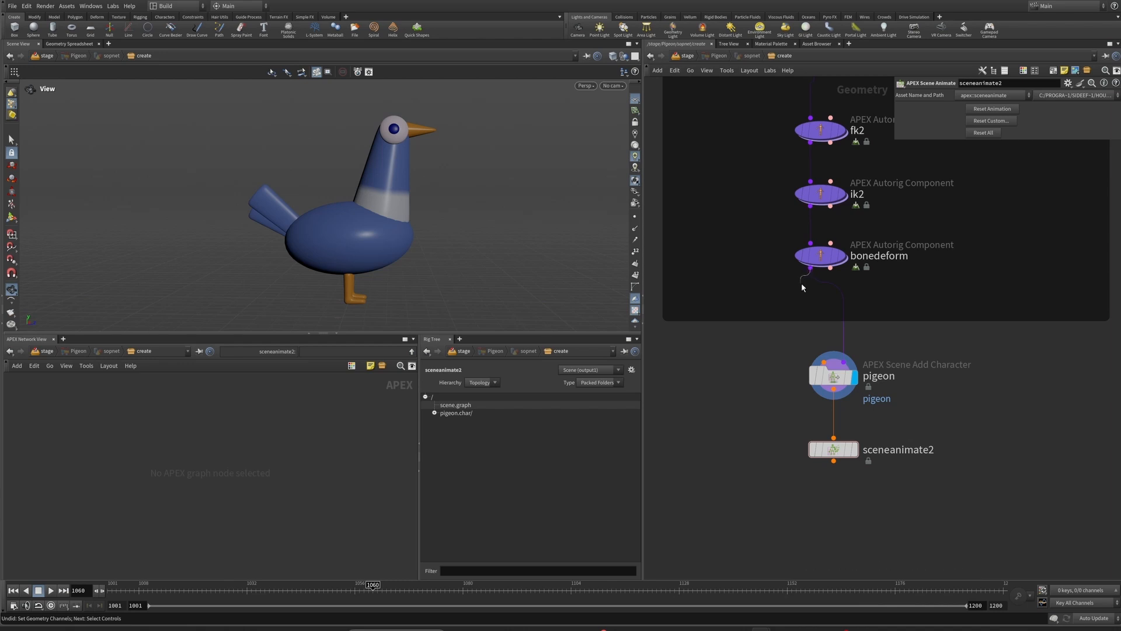
click(833, 375)
drag(810, 273, 846, 371)
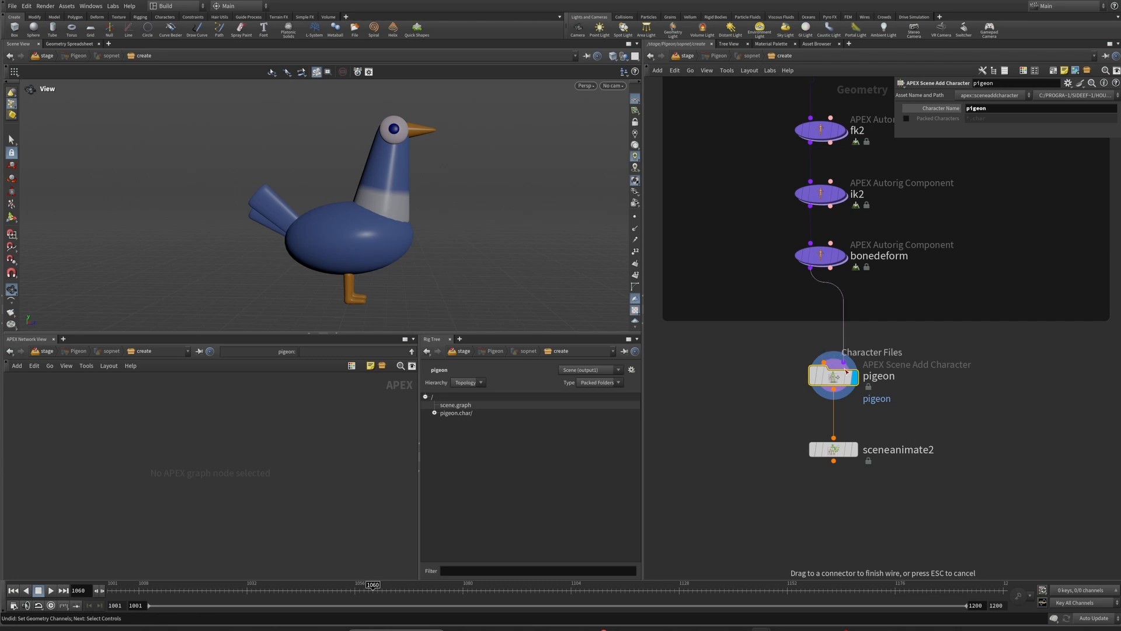
click(841, 368)
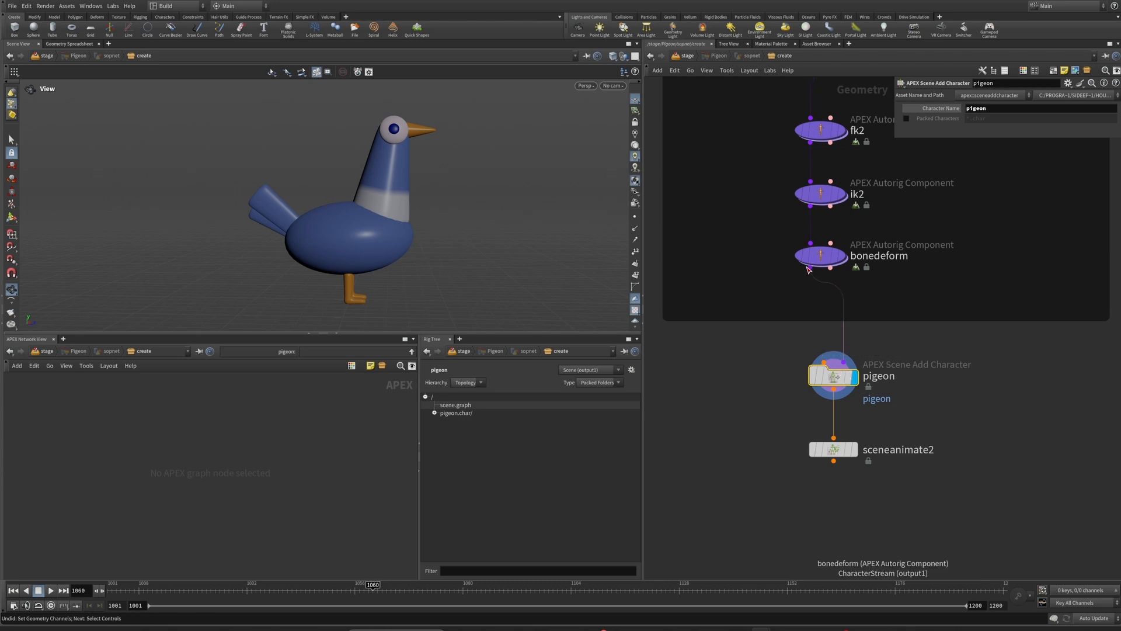
drag(811, 268, 854, 355)
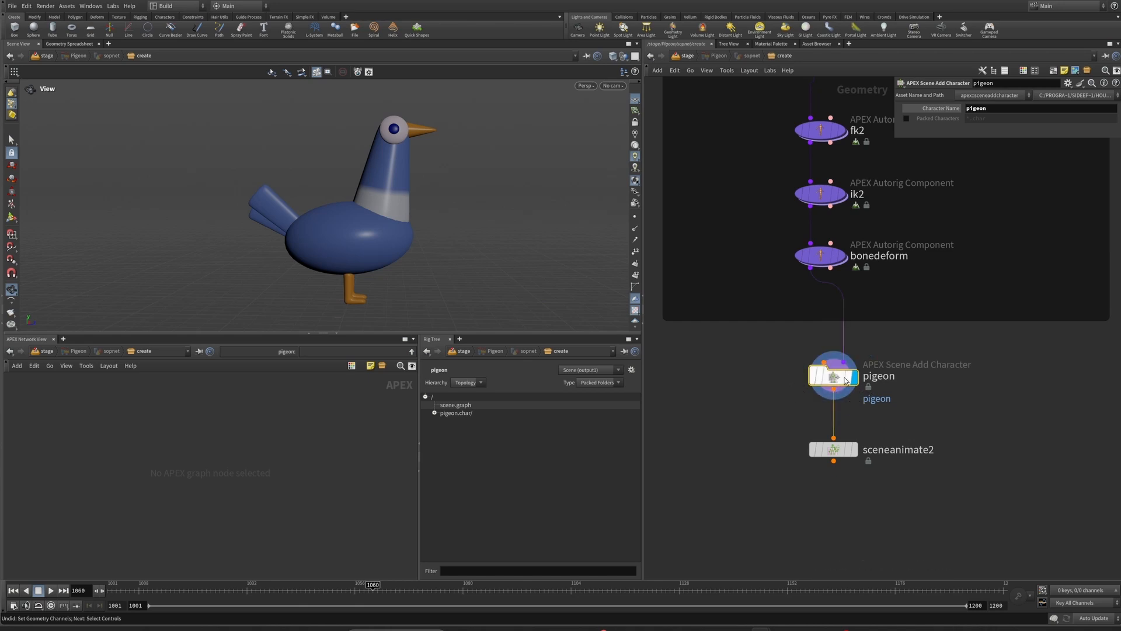
click(435, 413)
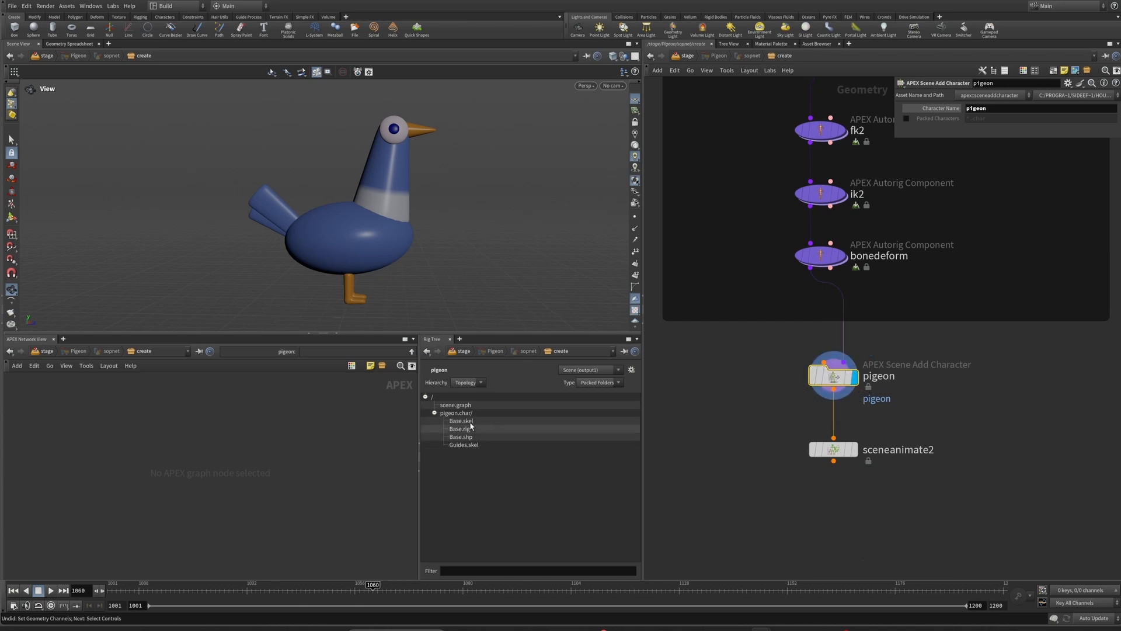
click(453, 414)
click(459, 406)
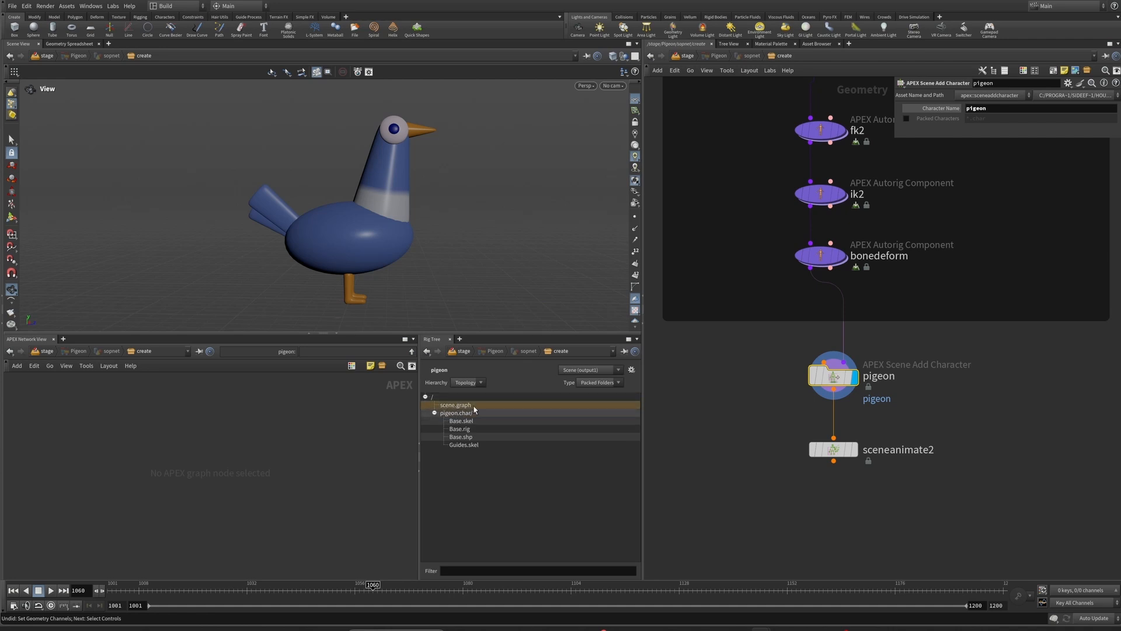
Step: Display the sceneanimate2 node, enter the Animate state and select the neck2 controls with their transform parameters shown
drag(834, 449, 837, 463)
click(13, 218)
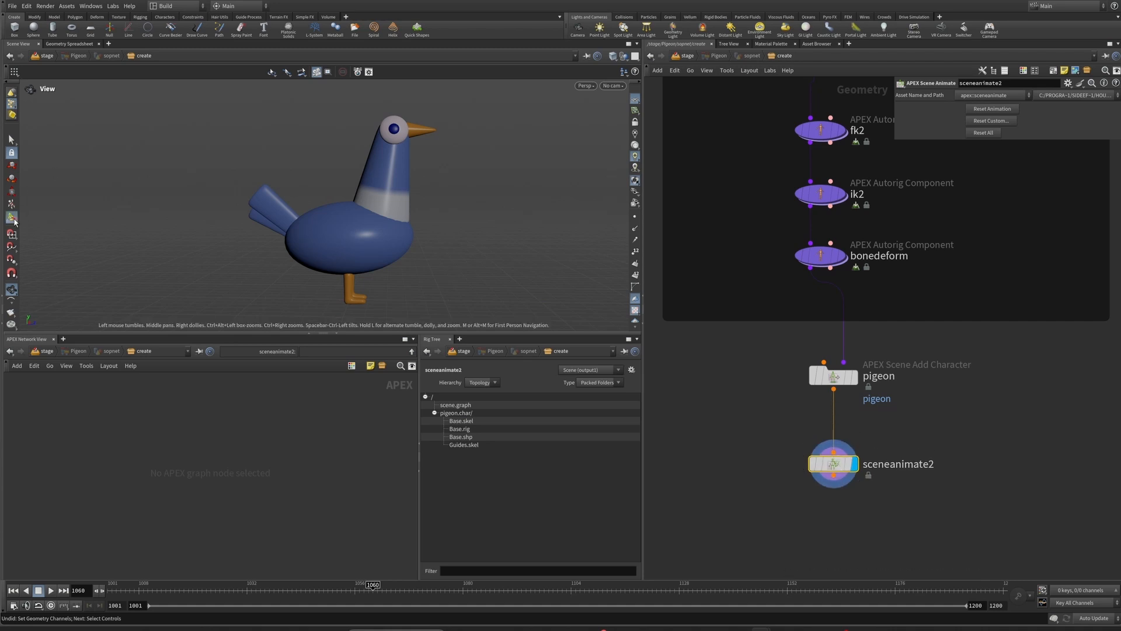
click(413, 199)
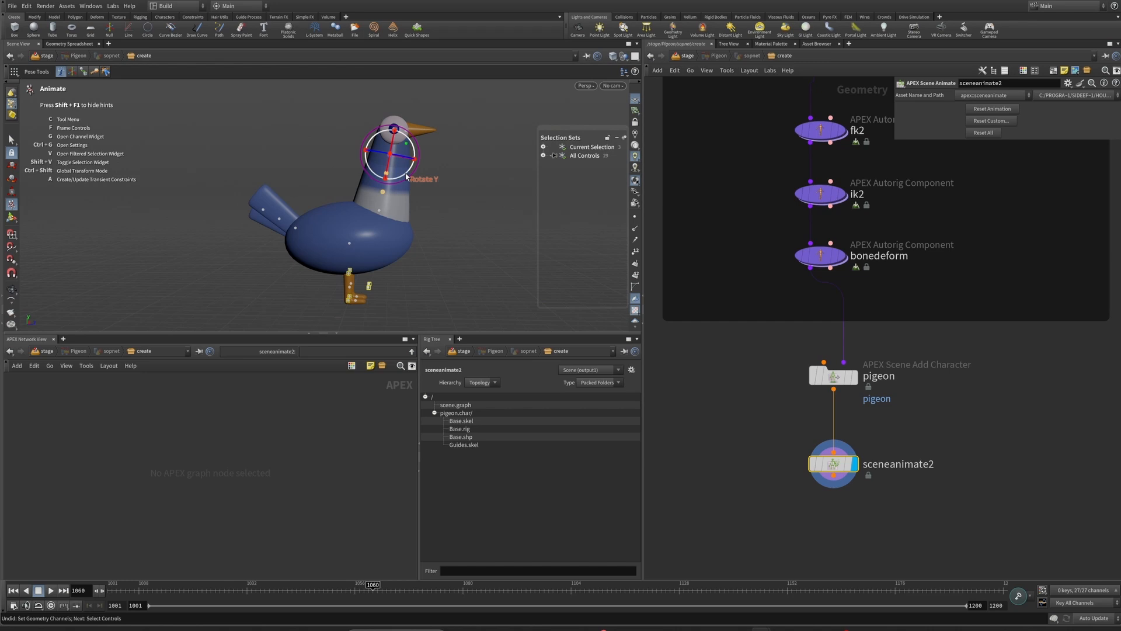
key(g)
drag(439, 156, 509, 129)
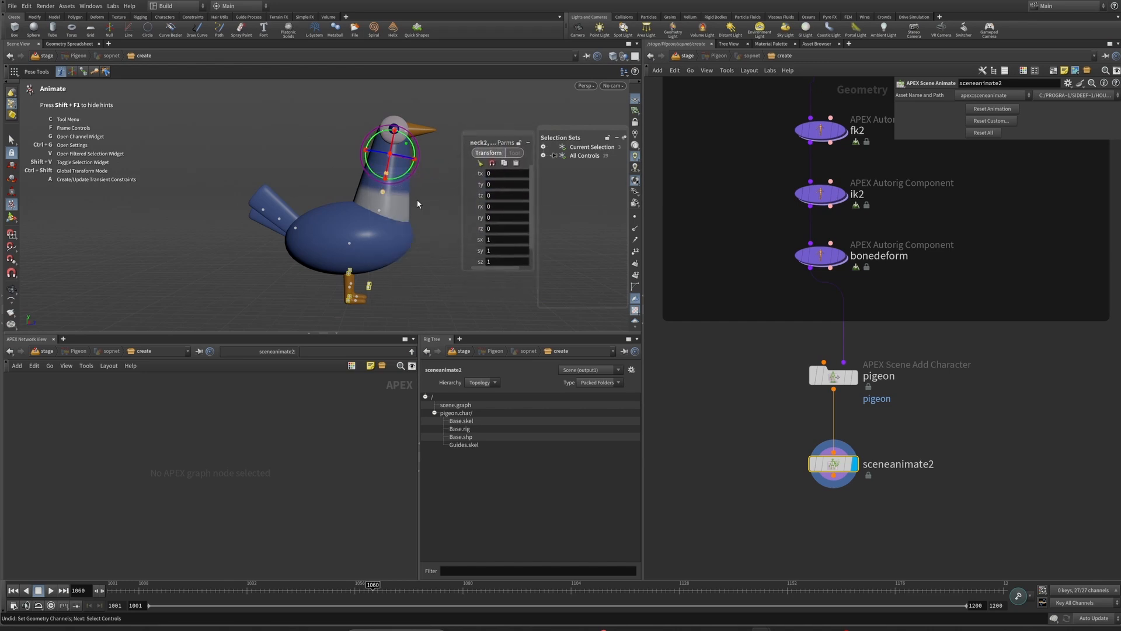
Step: Key the selected neck controls bent forward to about 28.5 in ry at frame 1060 and back to about -36.6 at frame 1001
key(k)
drag(413, 174, 401, 180)
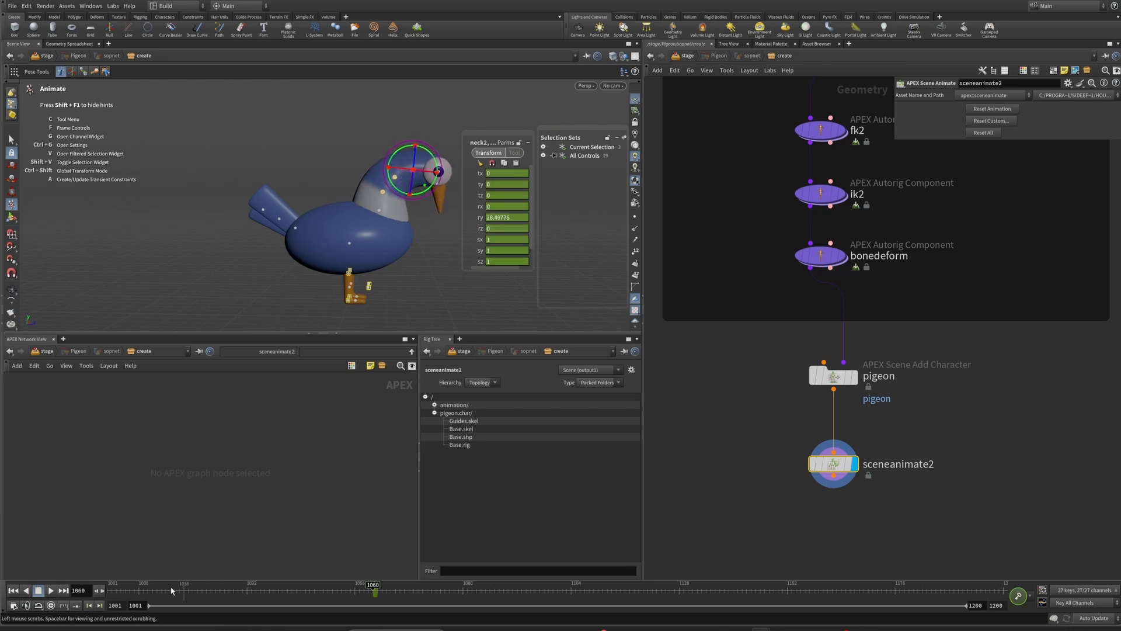
drag(248, 585, 99, 571)
drag(429, 187, 437, 170)
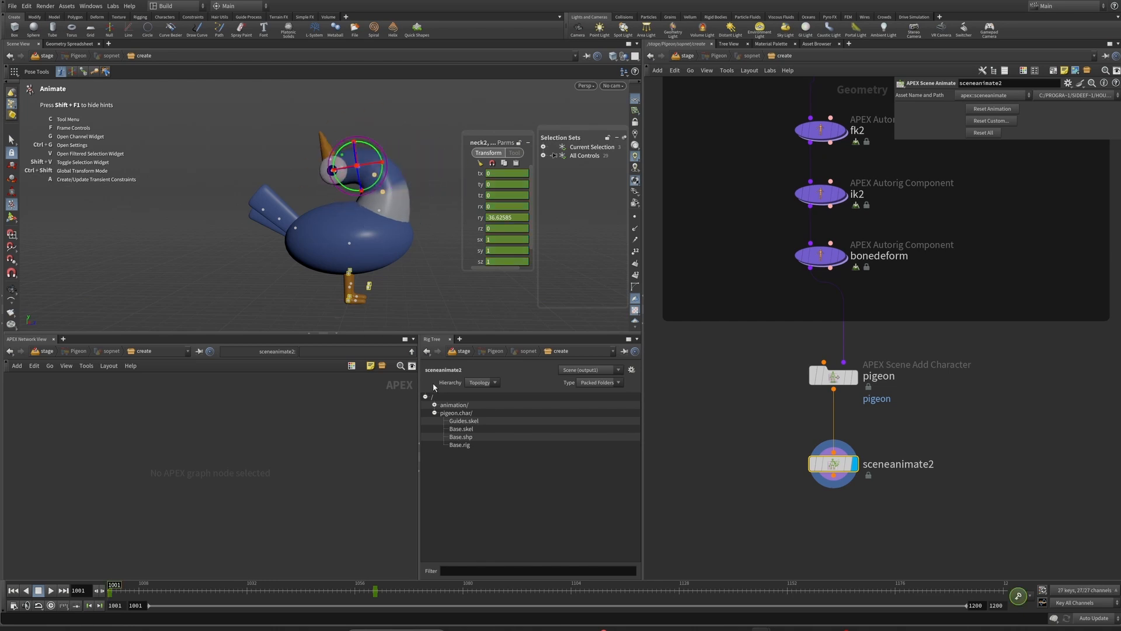
Step: Key the neck controls lowered to about -0.22 in tz at frame 1031, then return to frame 1001 and clear the selection
drag(215, 580, 234, 582)
alt+drag(398, 170, 391, 218)
drag(175, 588, 242, 589)
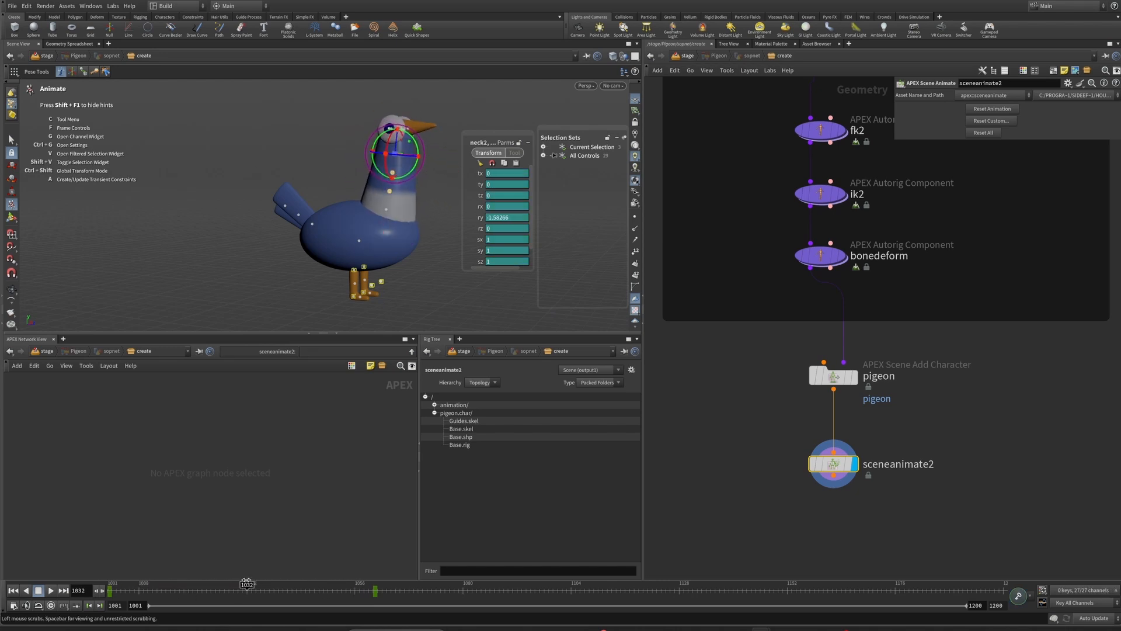
drag(402, 133, 394, 164)
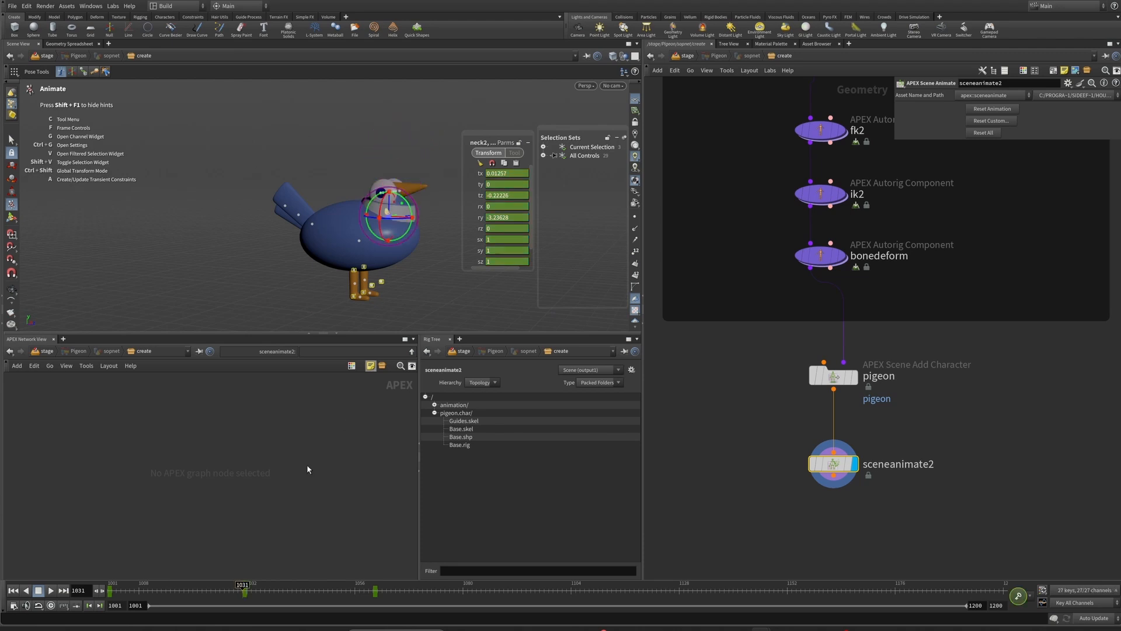
drag(242, 590, 87, 514)
alt+drag(311, 226, 355, 222)
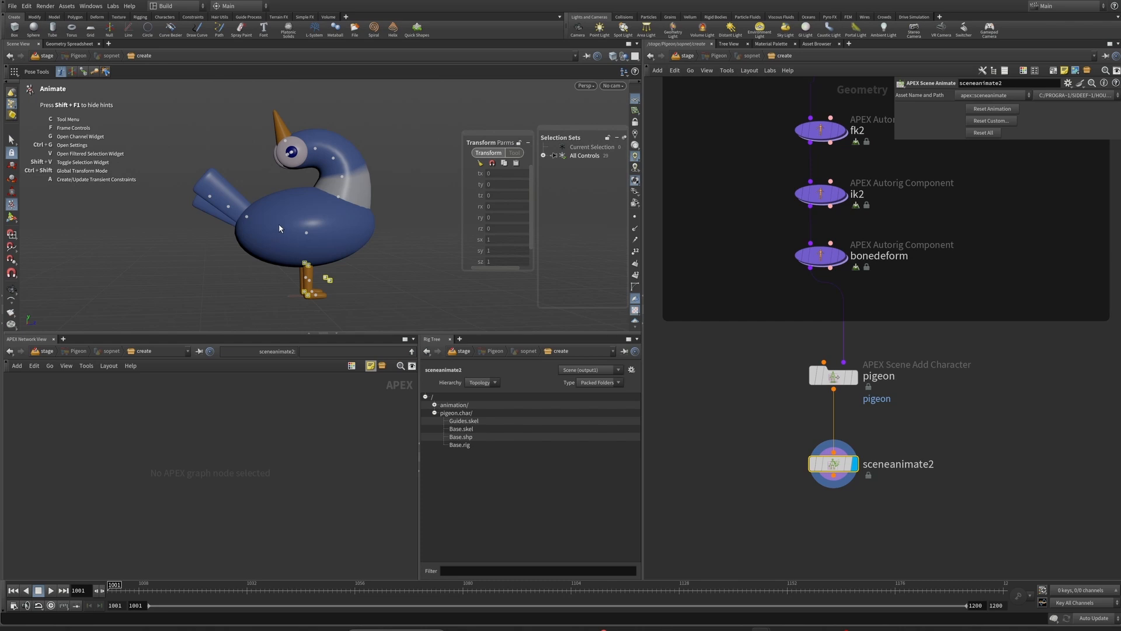
alt+drag(279, 223, 235, 219)
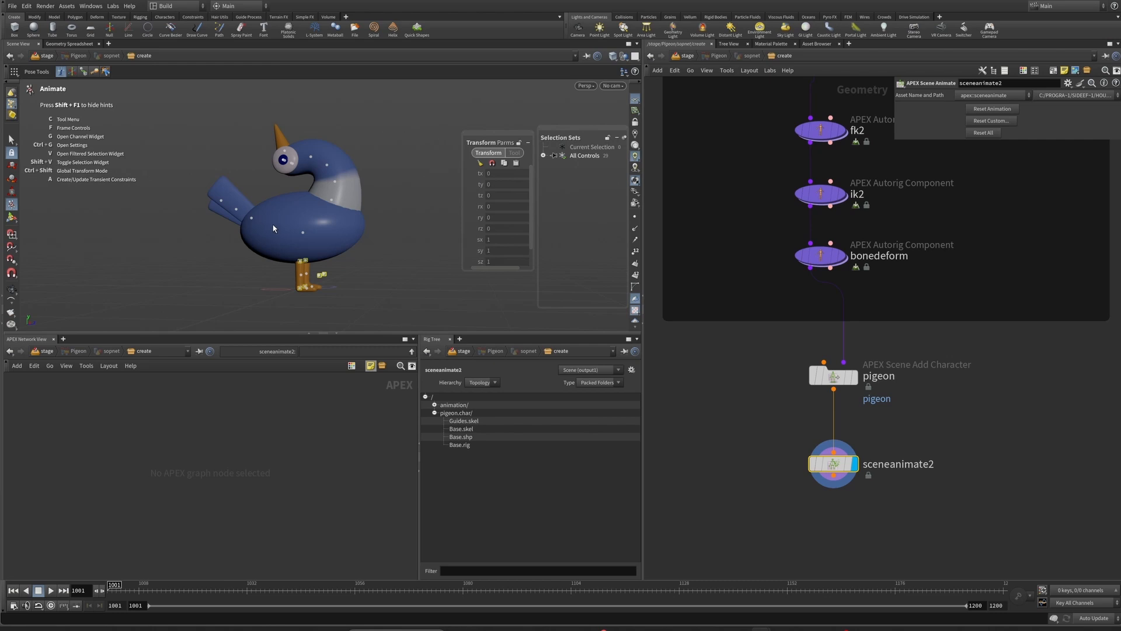
Step: Expand the animation folder in the Rig Tree and inspect layer.data and _pigeon.char_Base
click(452, 406)
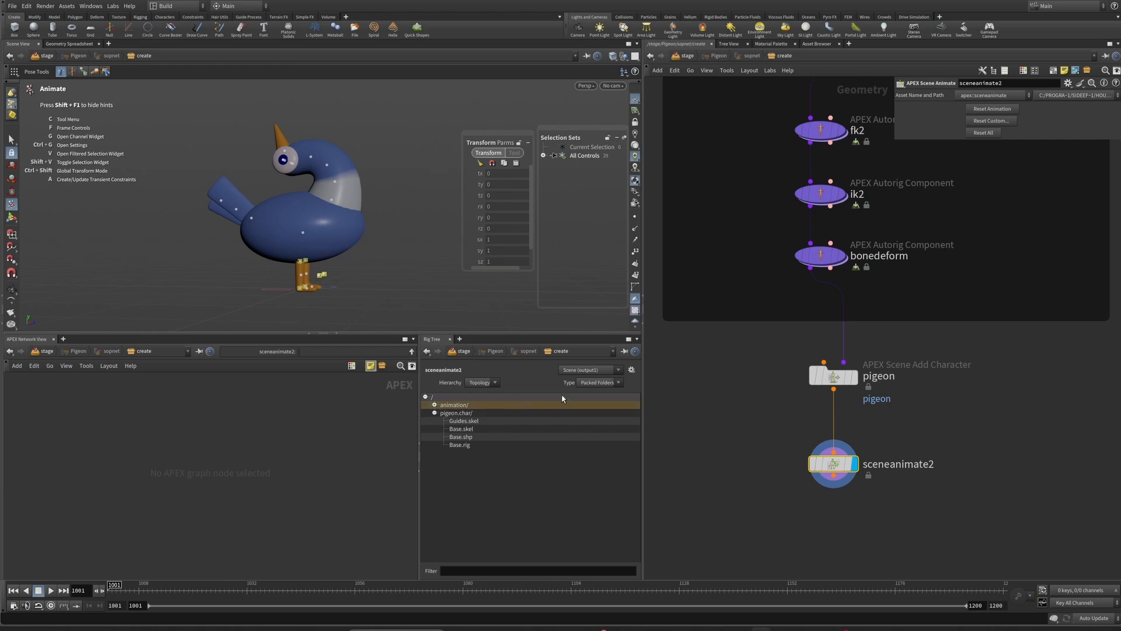
click(434, 405)
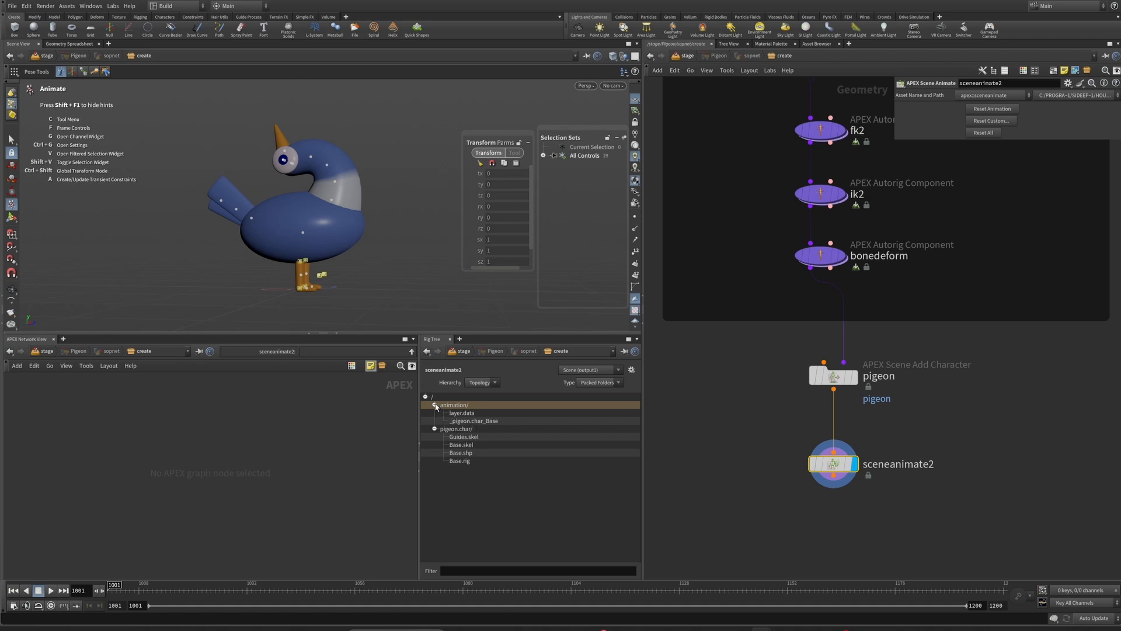
click(465, 414)
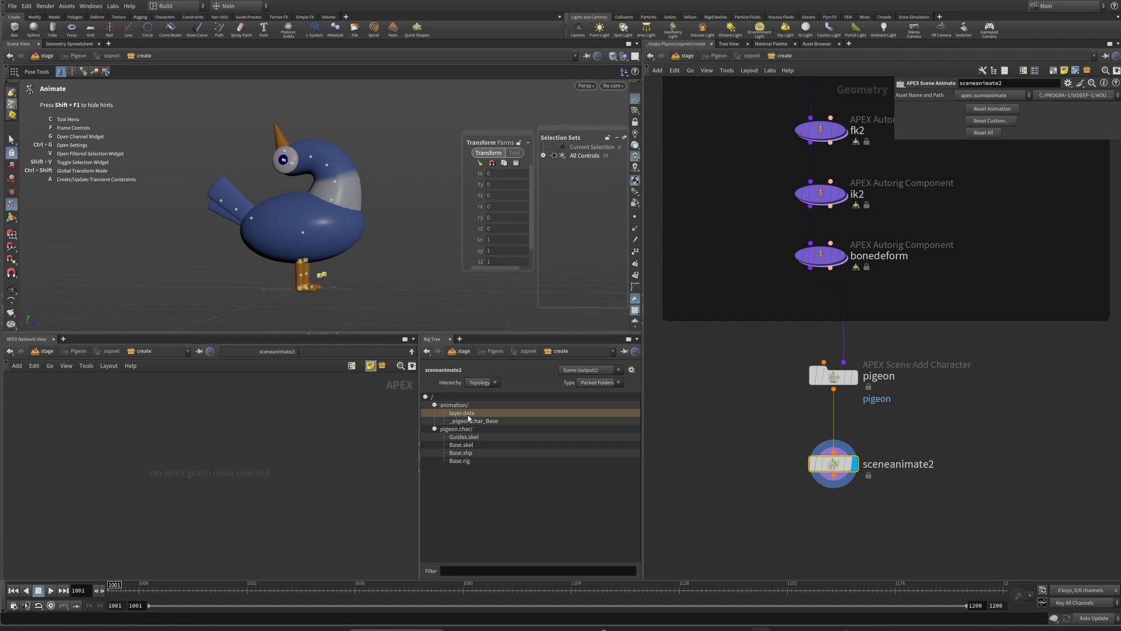
click(467, 421)
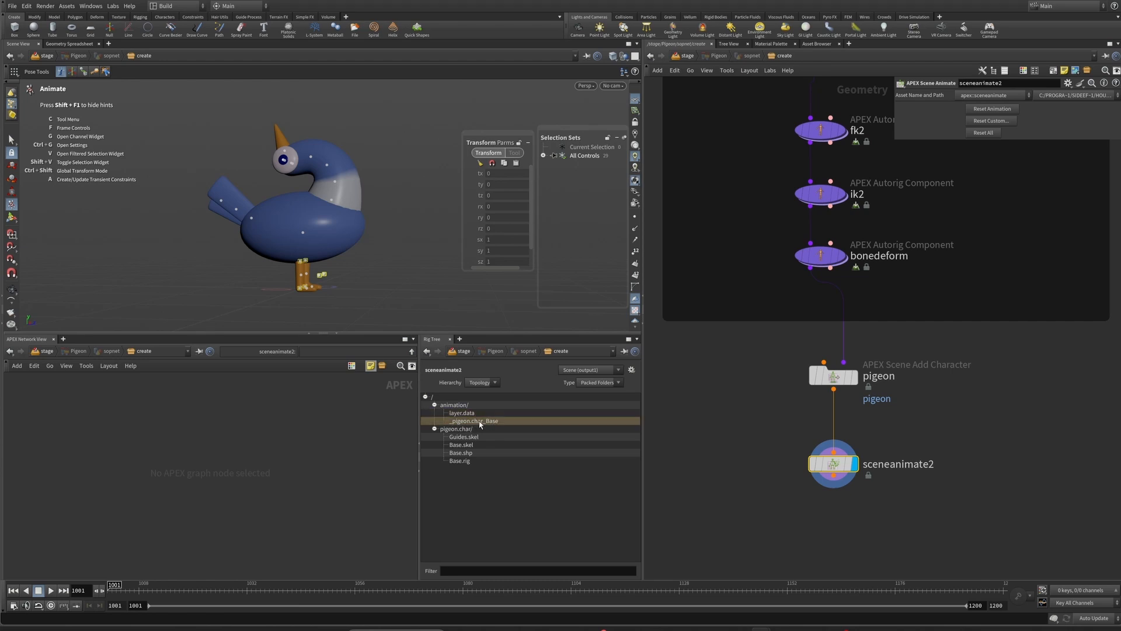
Step: Inspect sceneanimate2's primitives in the Geometry Spreadsheet and match them to the animation and pigeon.char folders in the Rig Tree
scroll(781, 445, down, 1)
middle_drag(781, 445, 811, 381)
click(828, 428)
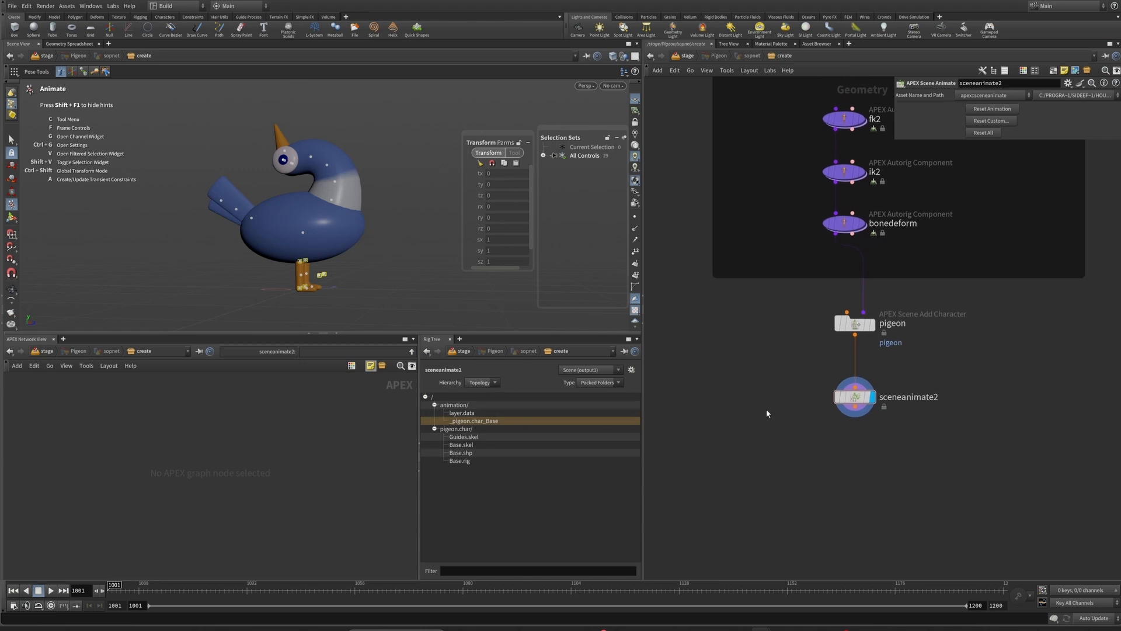
click(69, 44)
drag(83, 80, 117, 81)
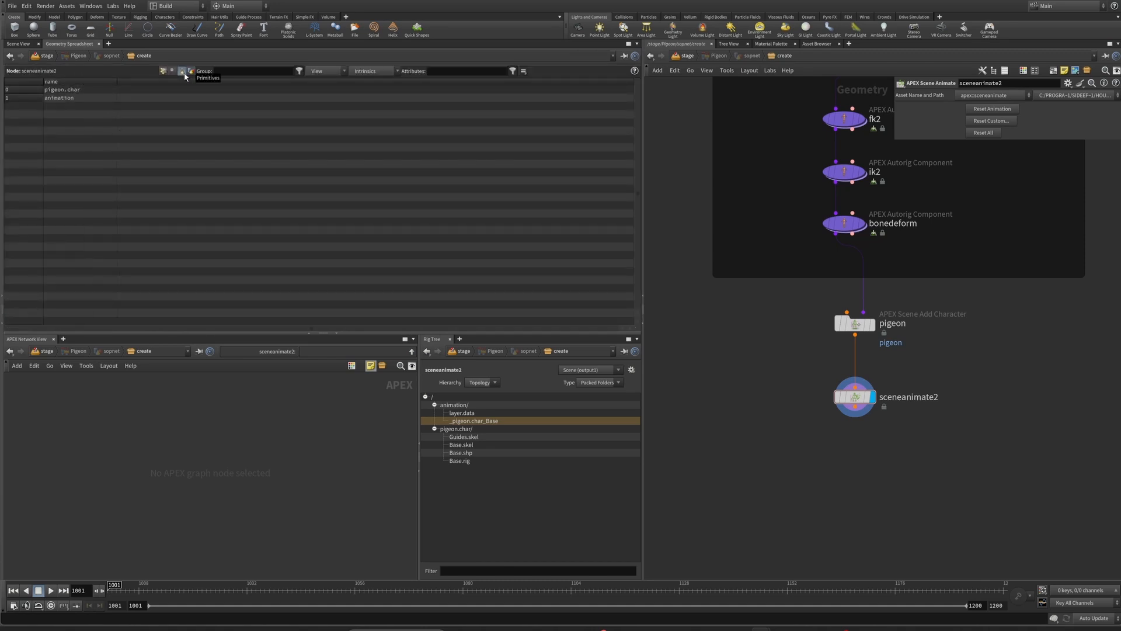
click(64, 89)
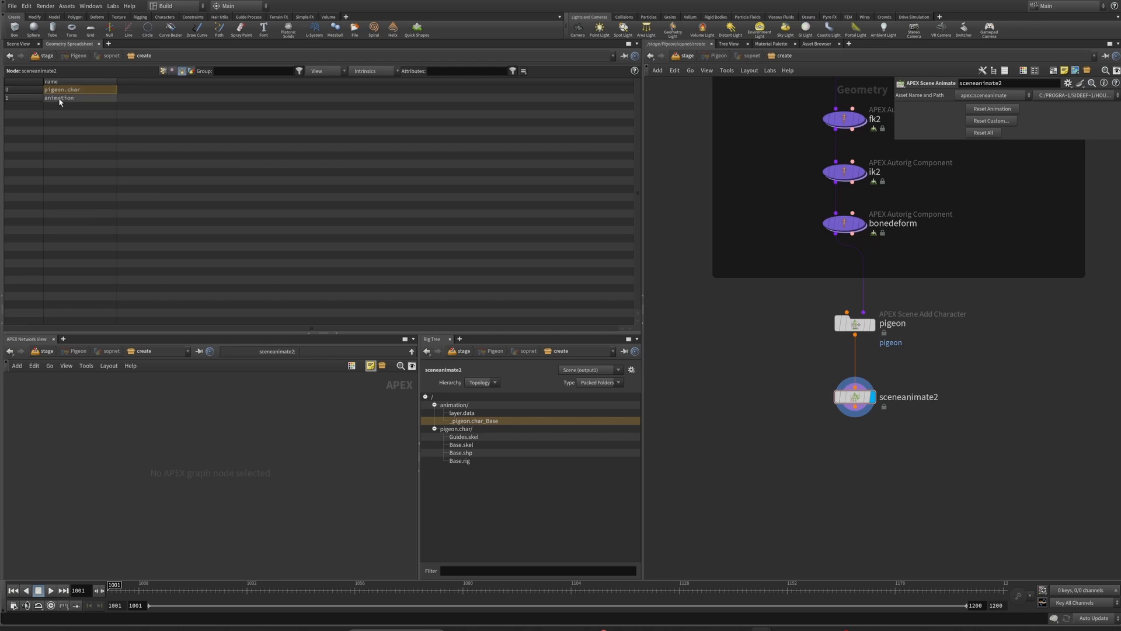
click(61, 98)
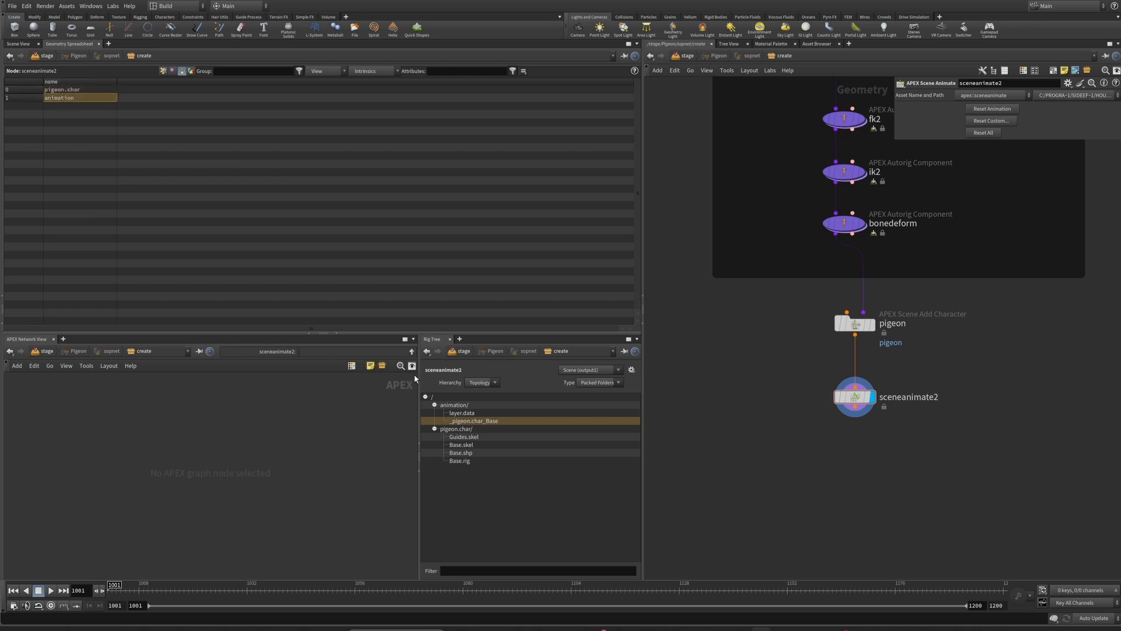
click(455, 405)
click(456, 429)
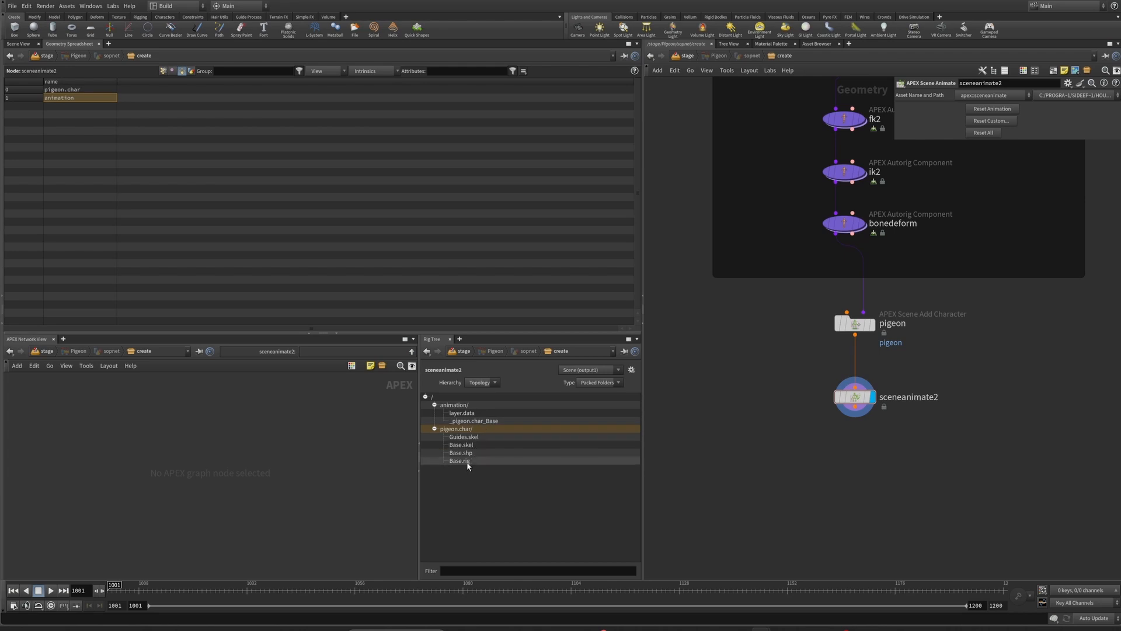
click(473, 422)
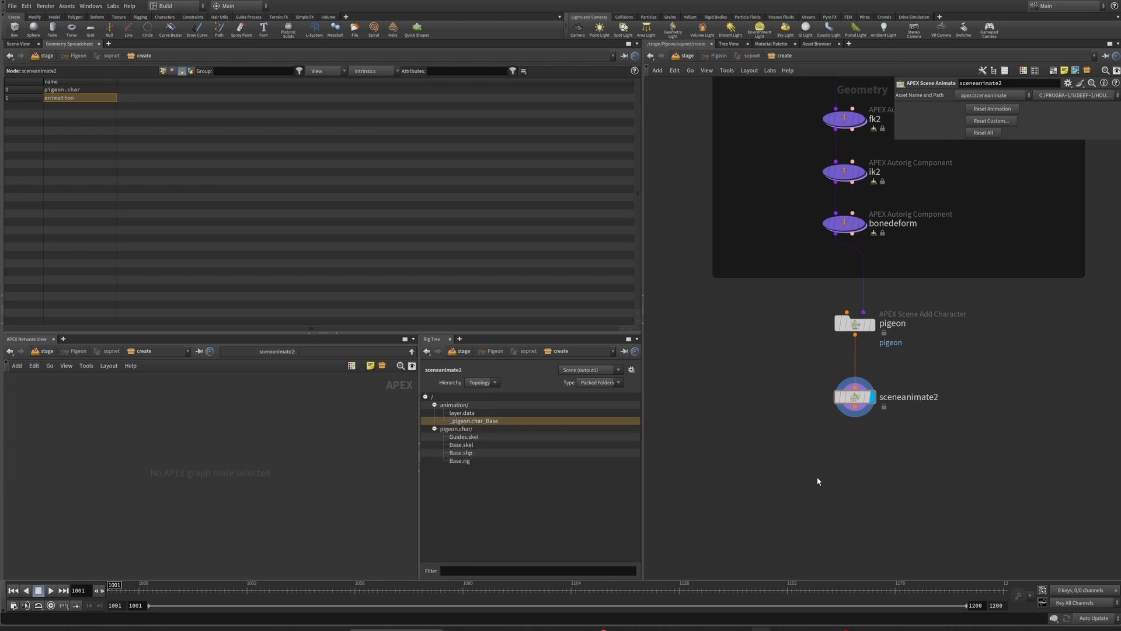
Step: Add an Unpack Folder node below sceneanimate2
key(Tab)
text(unpa)
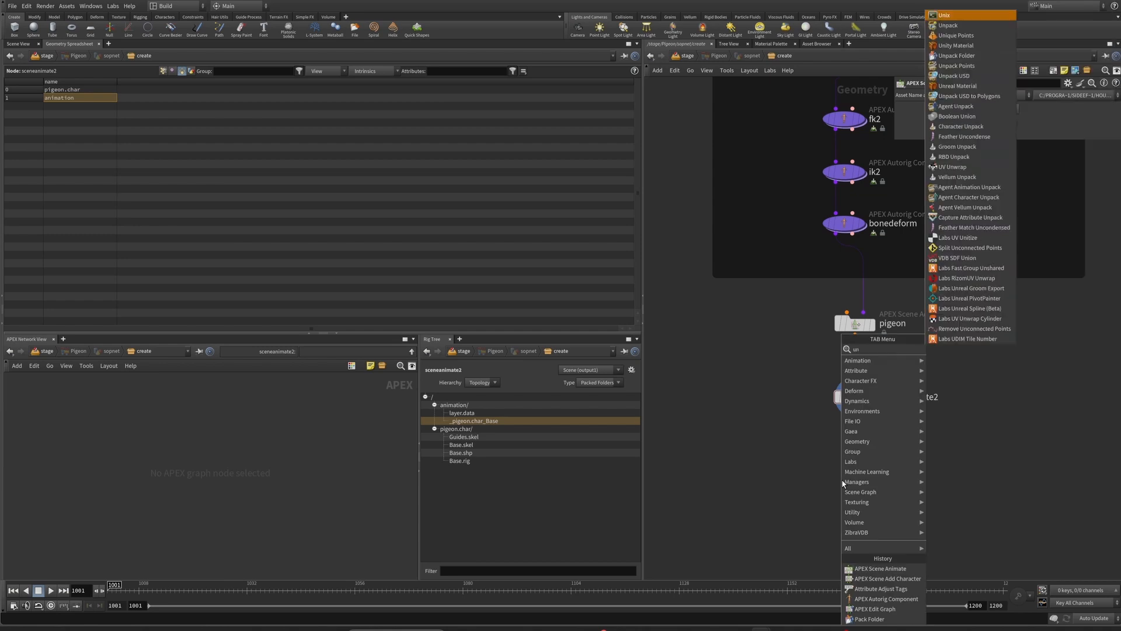
key(Down)
key(Return)
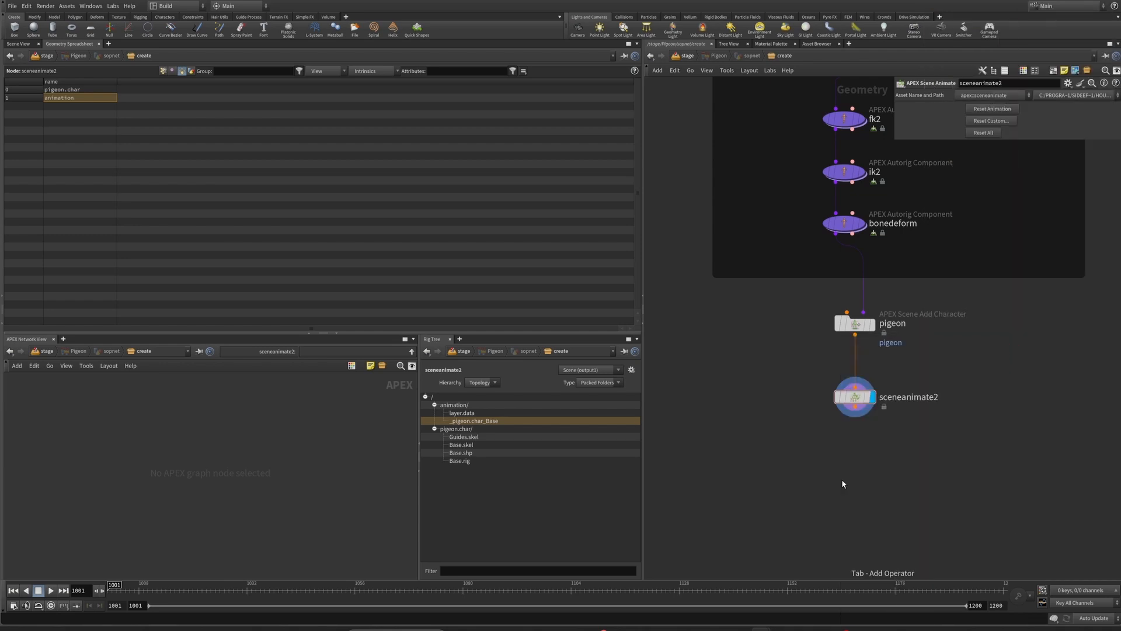
click(844, 478)
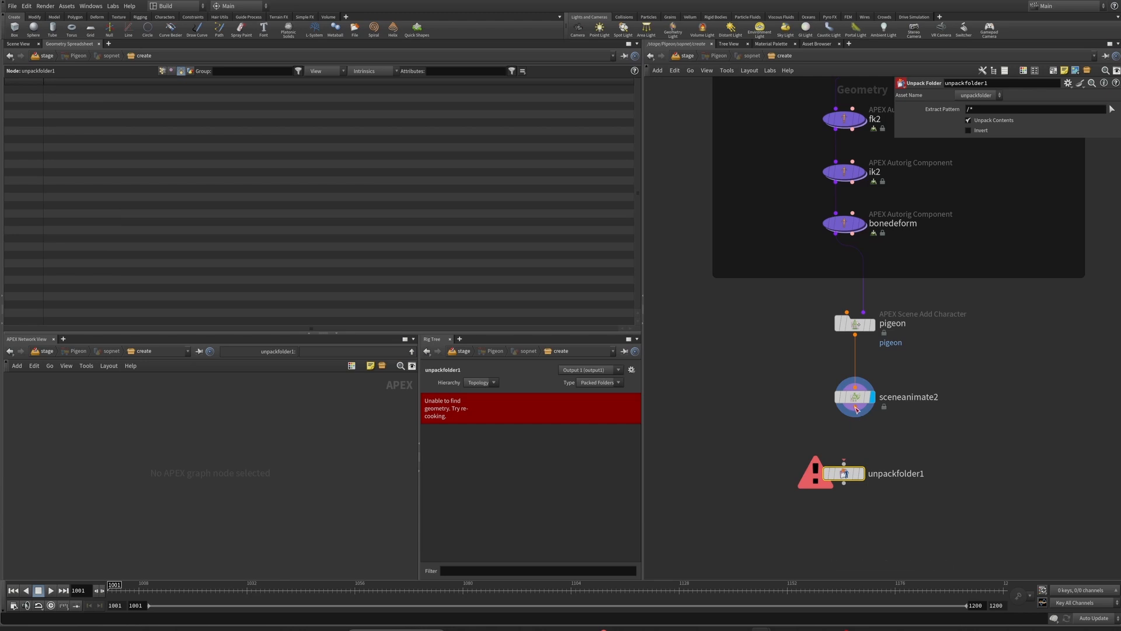
Step: Connect sceneanimate2 to unpackfolder1, display it, and set its Extract Pattern to /animation/_pigeon.char_Base
drag(857, 409, 844, 465)
click(862, 473)
click(1111, 109)
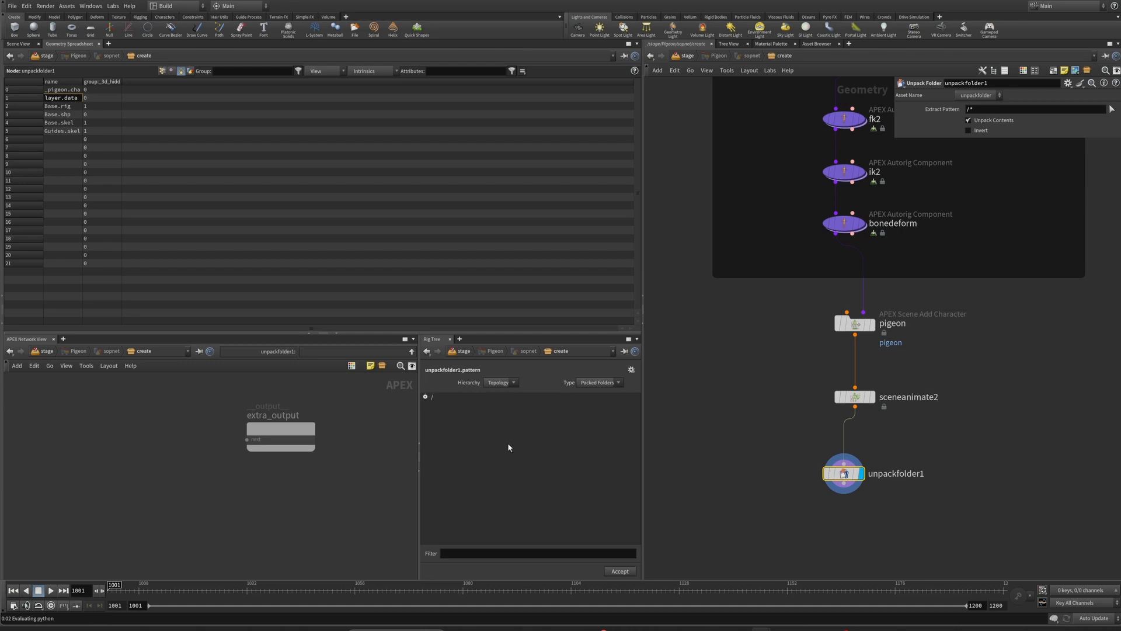
click(426, 398)
click(466, 421)
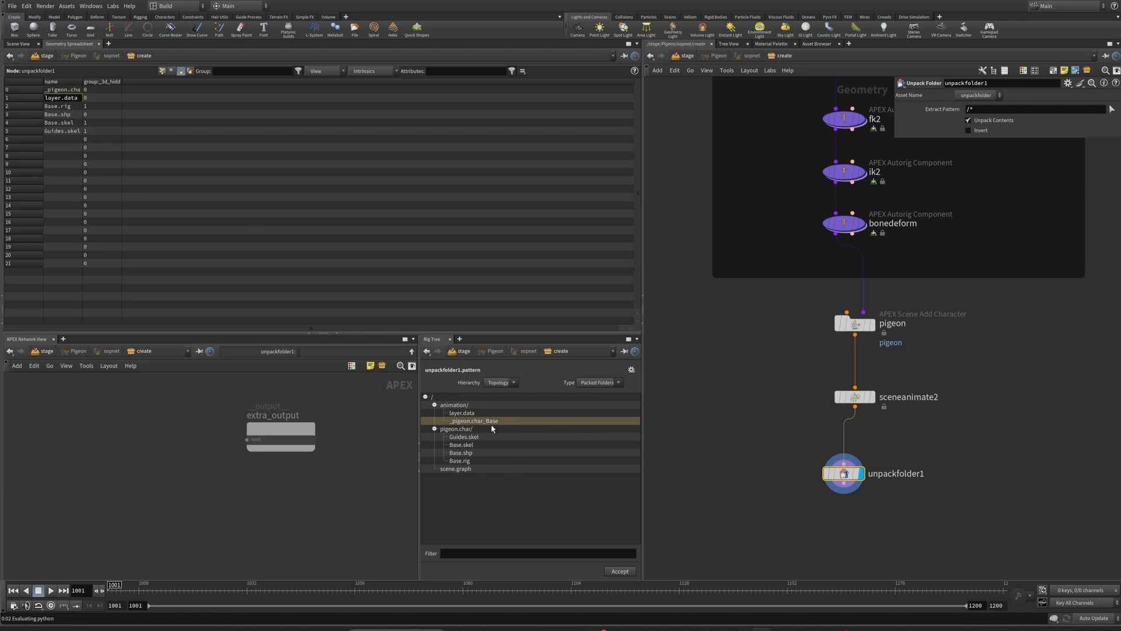
click(620, 571)
mouse_move(974, 109)
mouse_down()
mouse_move(1090, 116)
mouse_move(988, 107)
mouse_up()
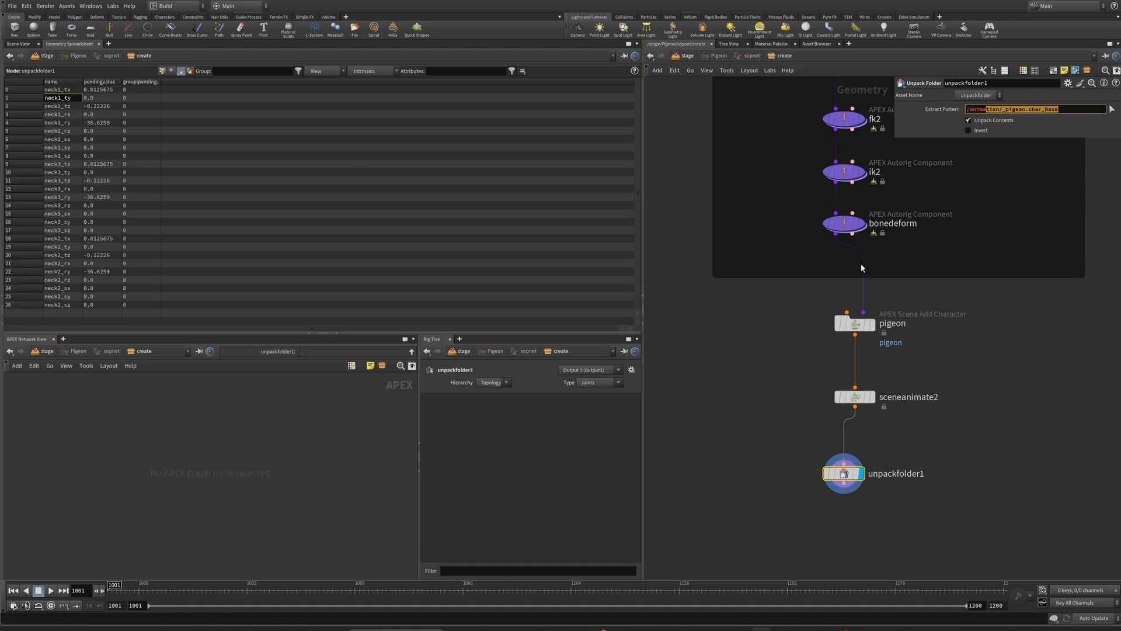
Step: Check the unpacked animation in the viewport and examine the neck channel names and pending values in the Geometry Spreadsheet
click(18, 44)
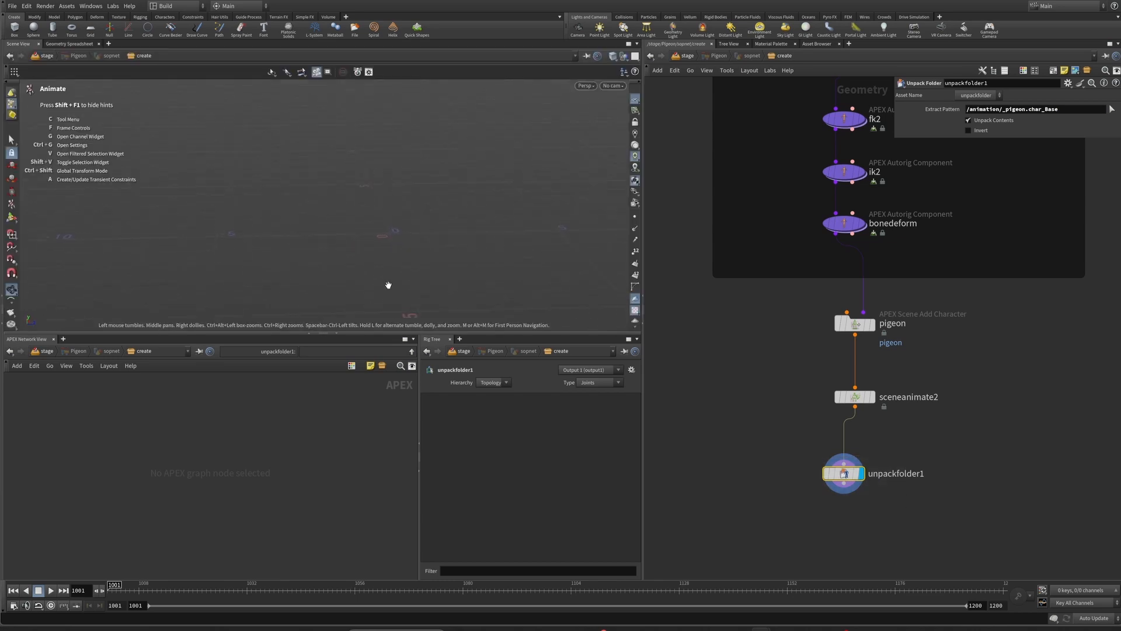
click(69, 44)
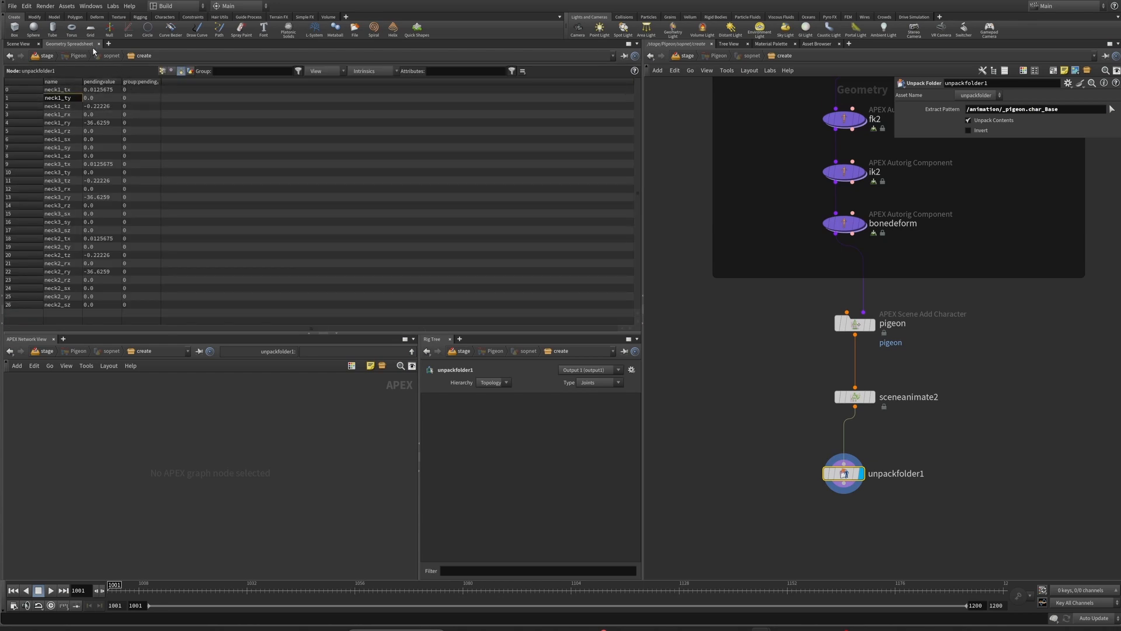
drag(84, 81, 88, 81)
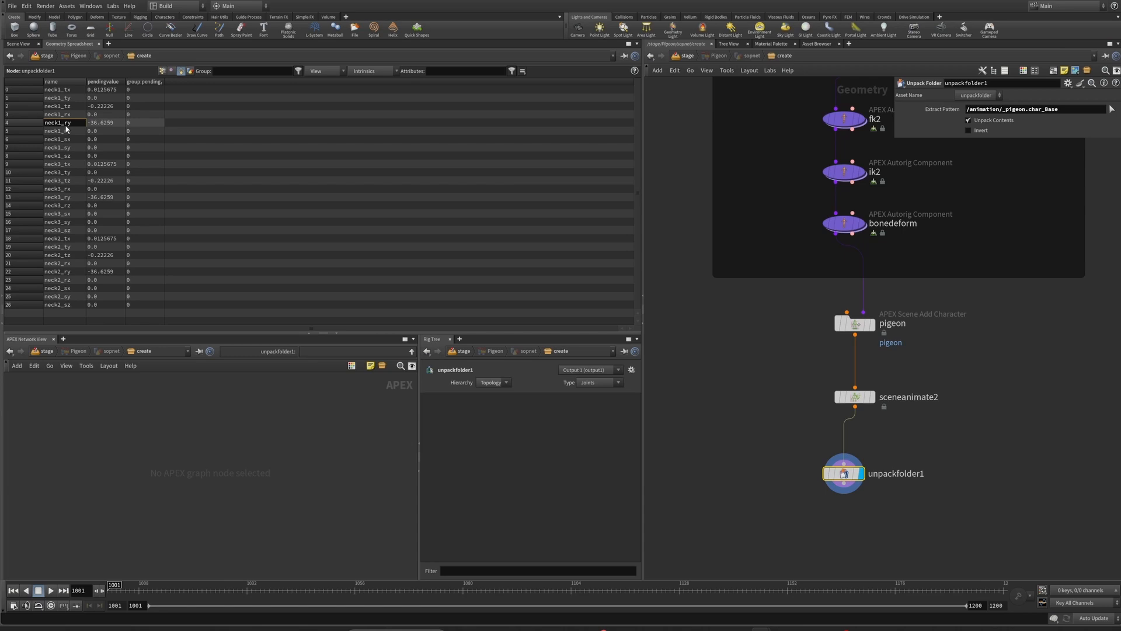
click(544, 590)
drag(544, 606, 40, 567)
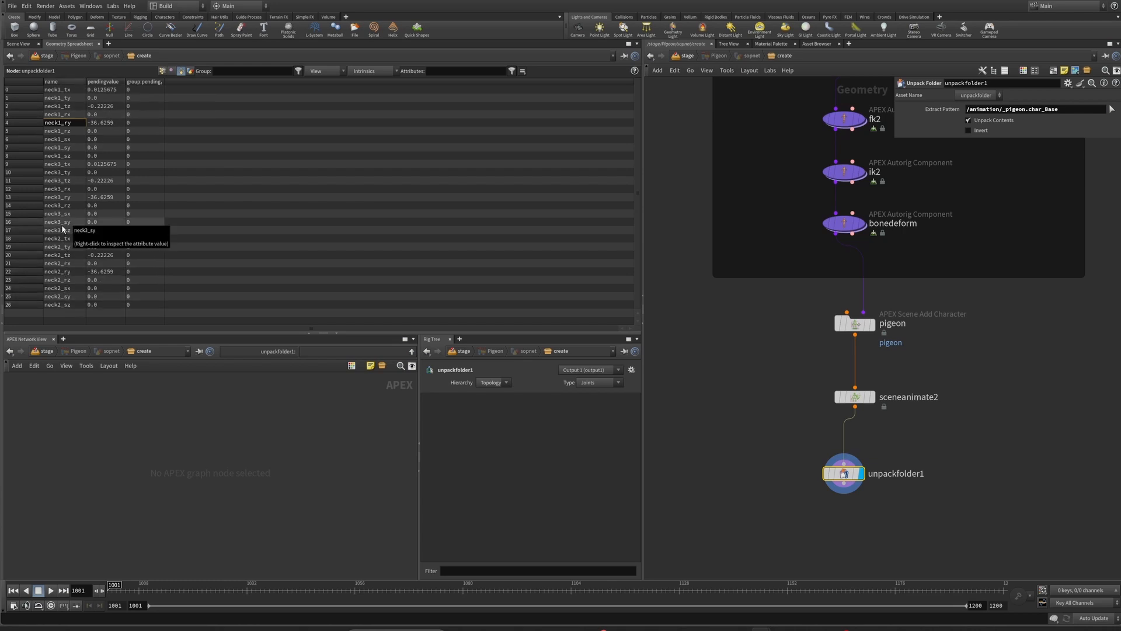
Step: Expand sceneanimate2's animation and pigeon.char folders in the Rig Tree and inspect layer.data
click(855, 397)
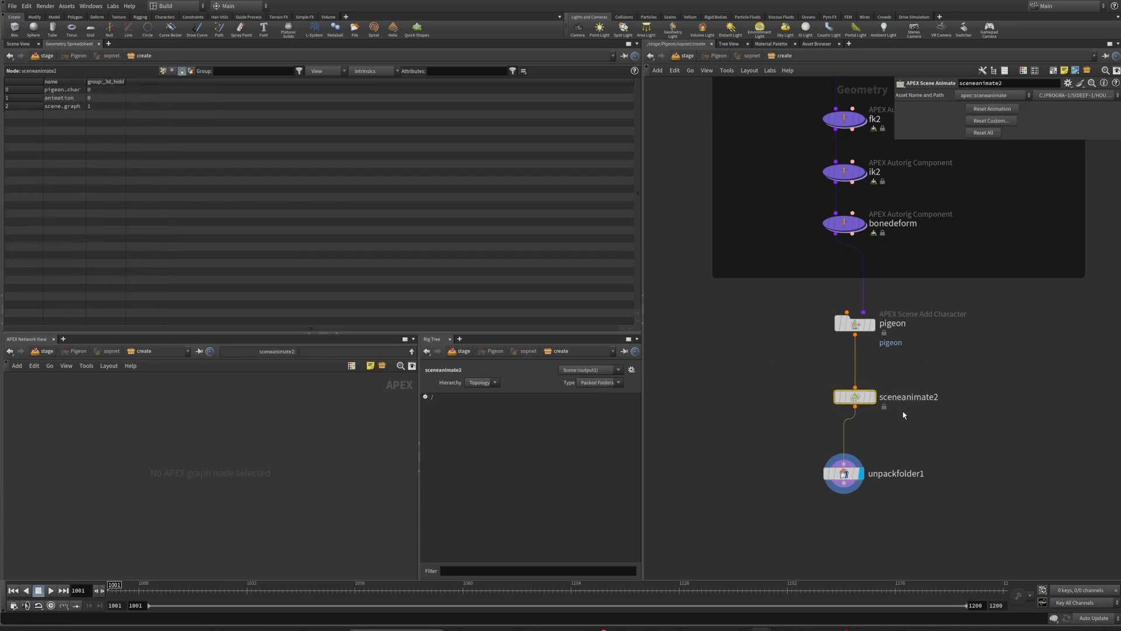
click(425, 397)
click(434, 405)
click(435, 429)
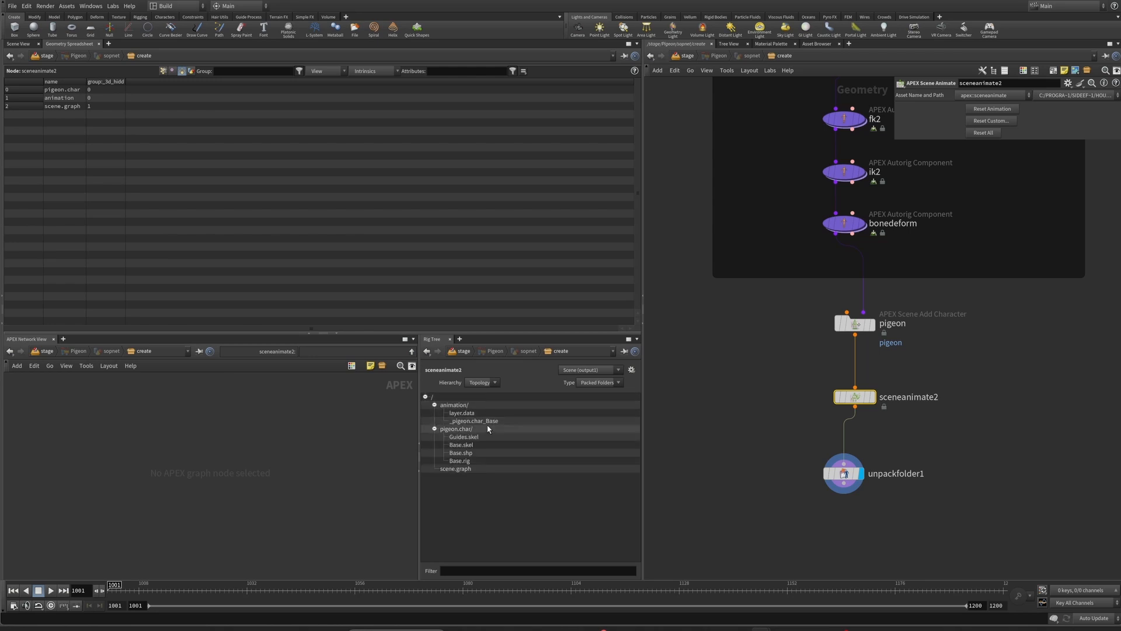
click(479, 412)
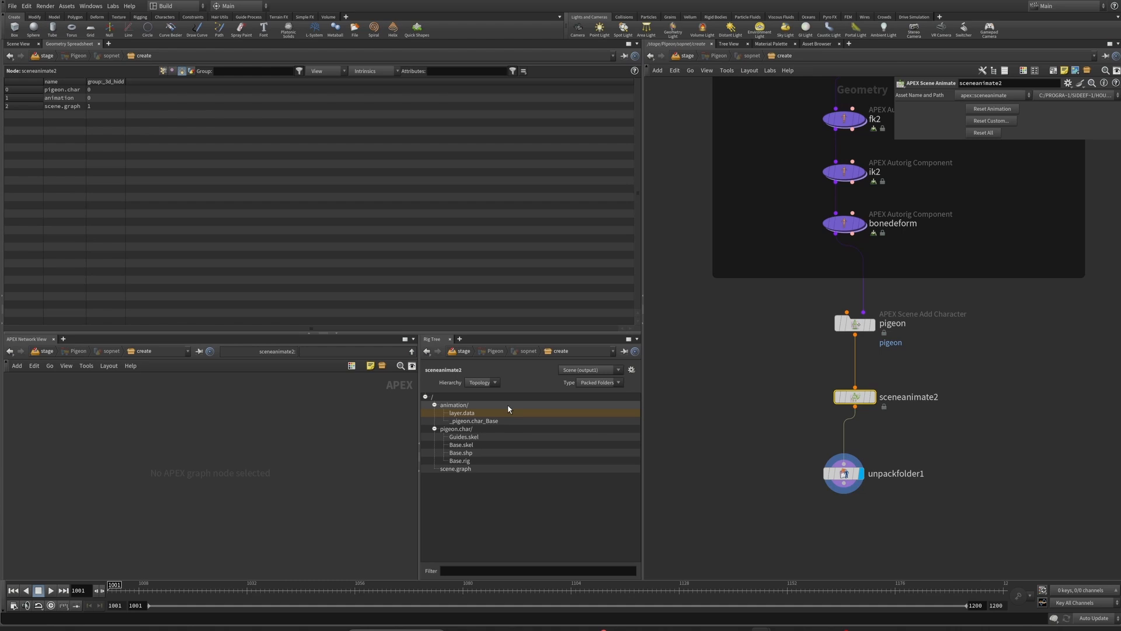
Step: Look inside the bonedeform autorig component at its internal network, then return to the create network
click(716, 399)
middle_drag(716, 399, 712, 406)
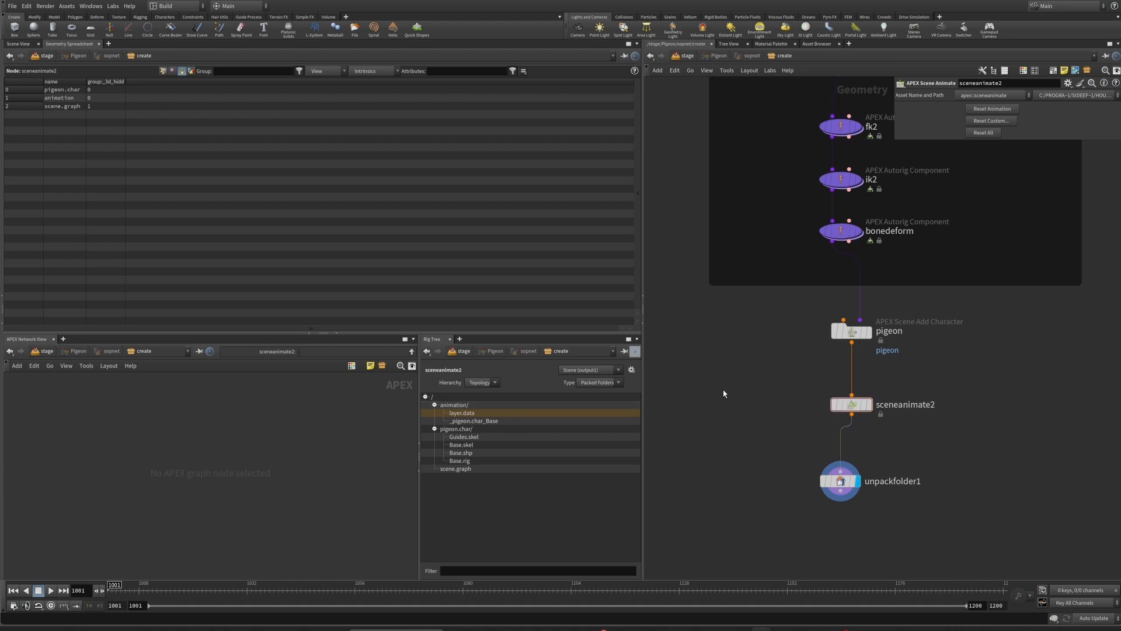
scroll(723, 394, down, 2)
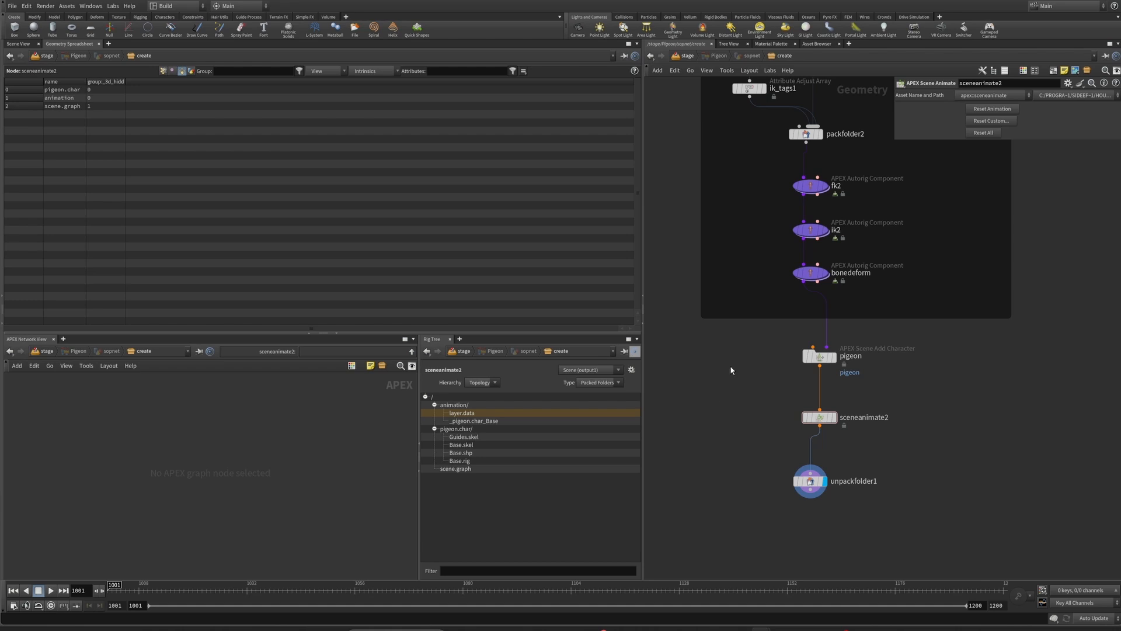
mouse_move(816, 275)
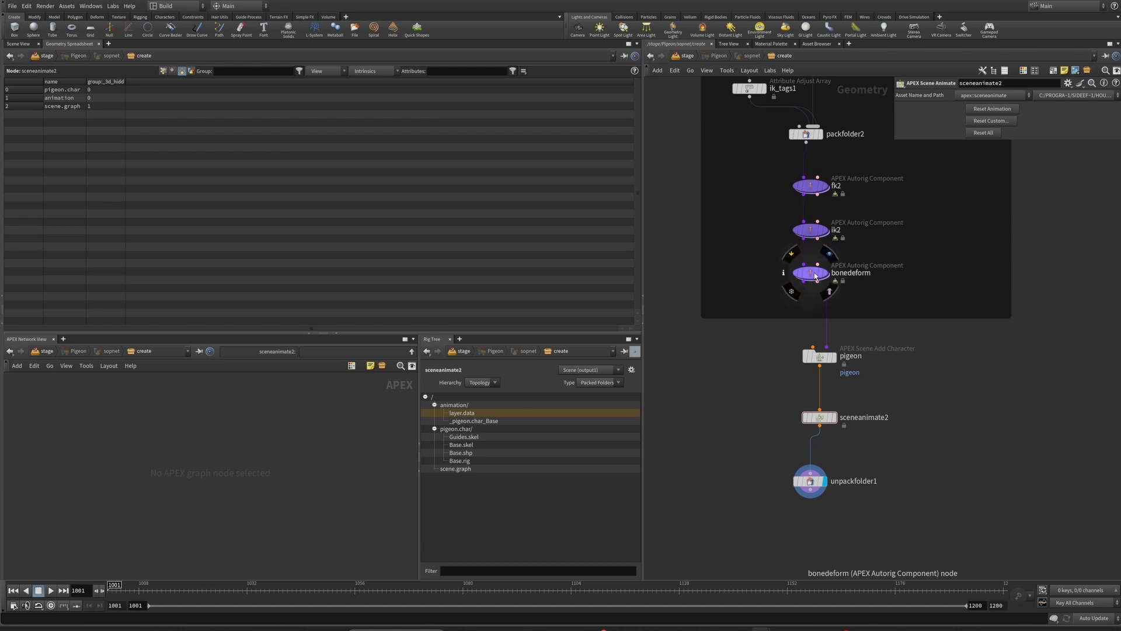
double_click(816, 276)
middle_drag(952, 366, 876, 329)
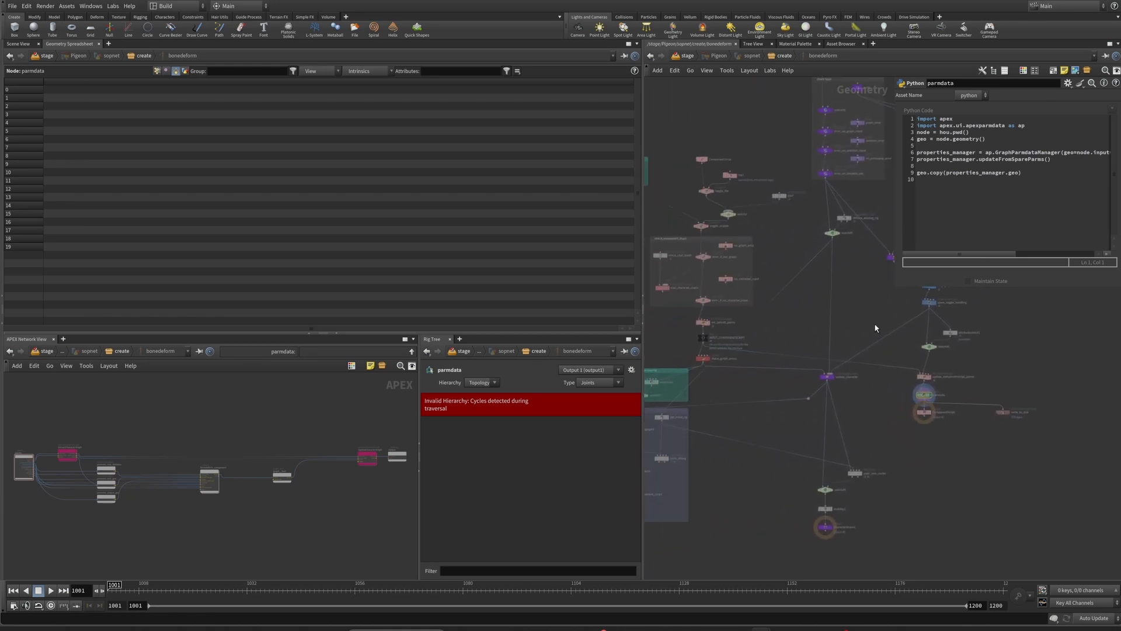
key(u)
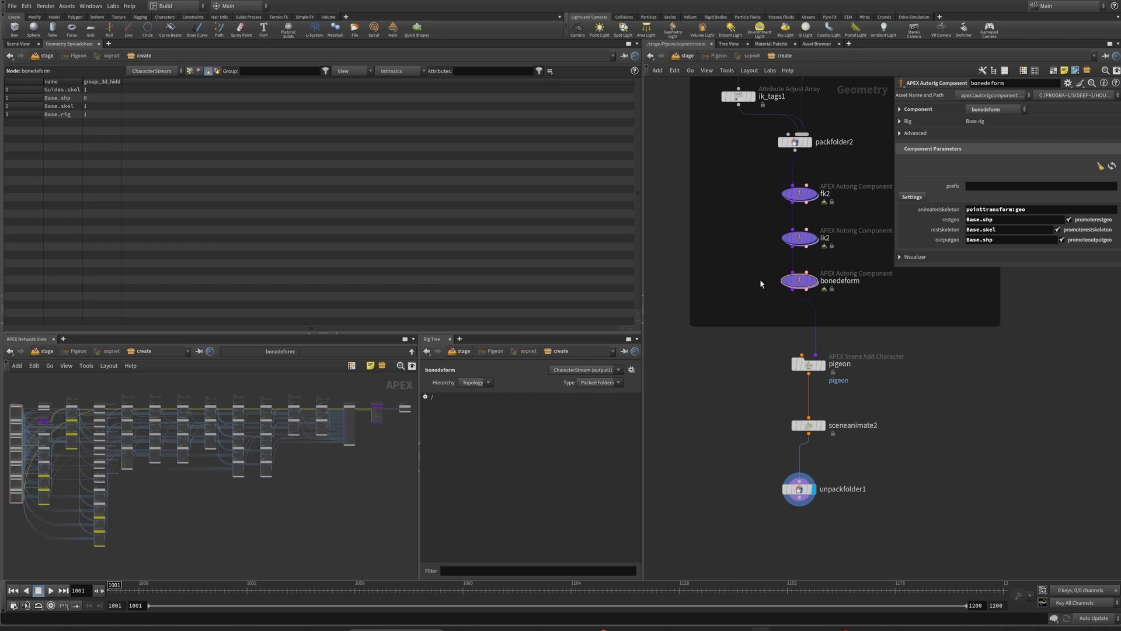